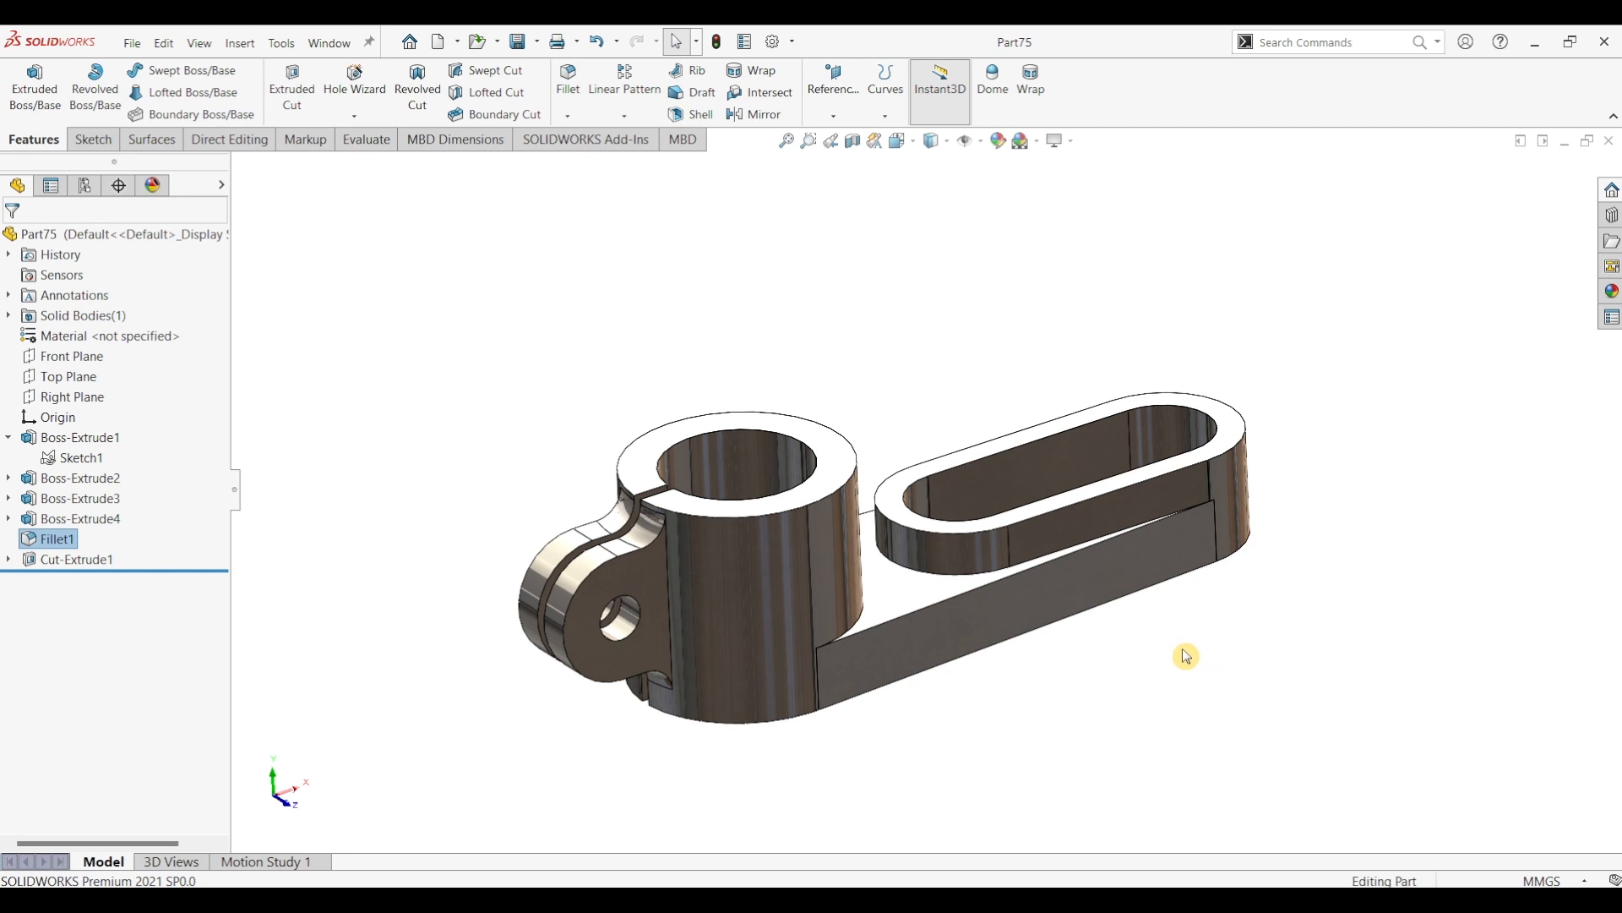
- Examine the finished Part75 model and its dimensioned drawing in the Part75_dwg PDF in the browser
{"action": "mouse_move", "coordinate": [1185, 656]}
{"action": "middle_mouse_down"}
{"action": "mouse_move", "coordinate": [1163, 648]}
{"action": "mouse_move", "coordinate": [1184, 661]}
{"action": "middle_mouse_up"}
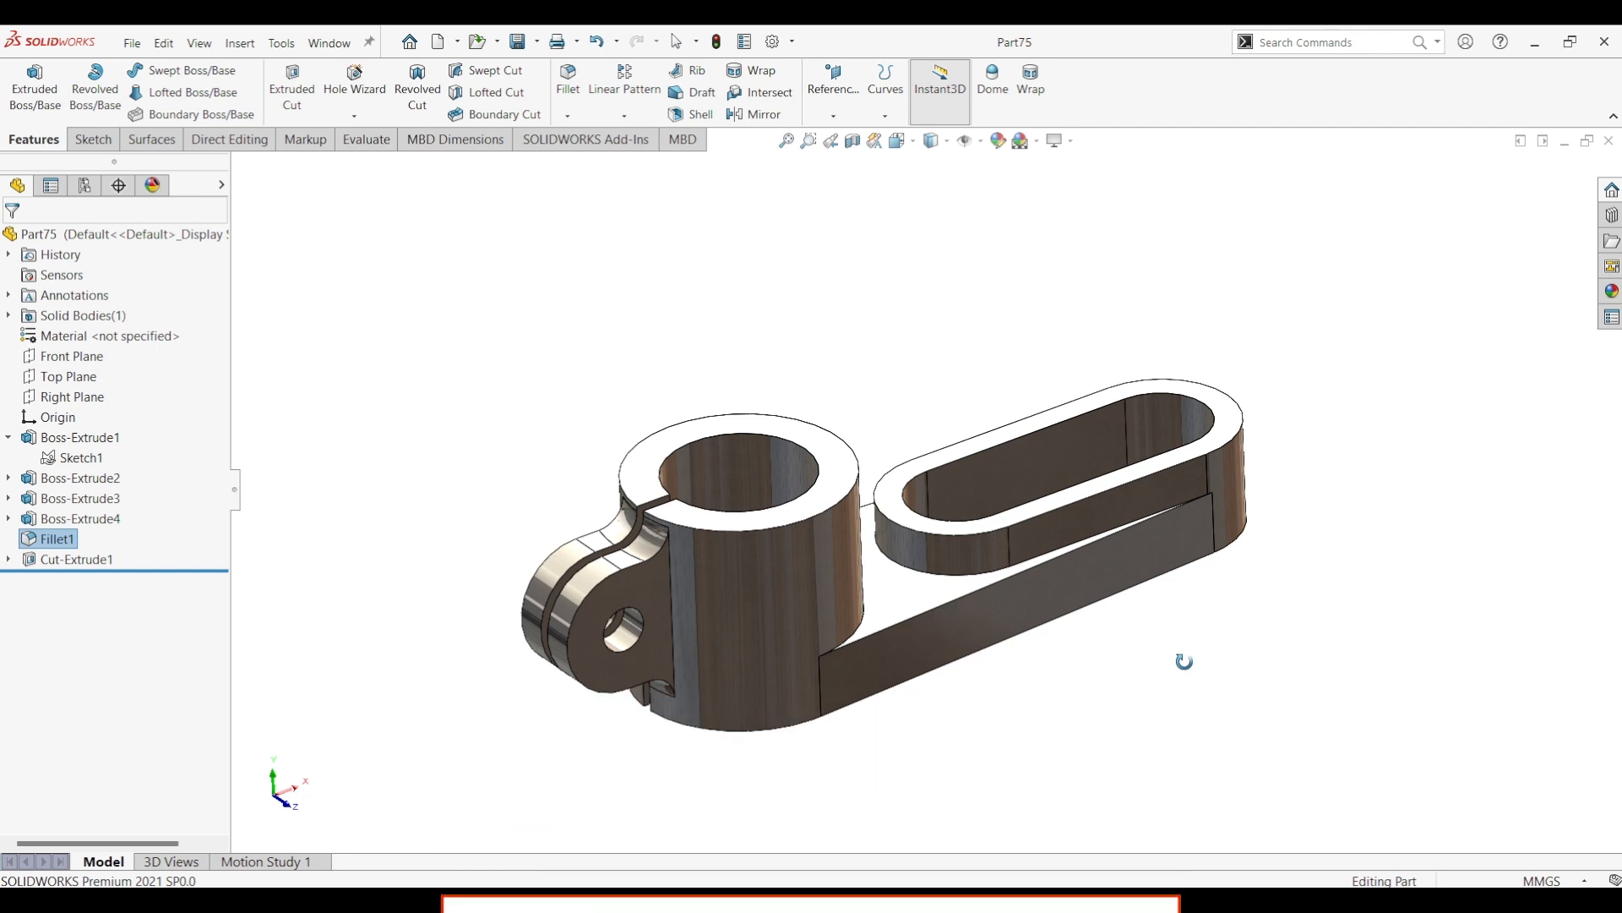
{"action": "middle_click_drag", "start_coordinate": [1184, 661], "coordinate": [1177, 668]}
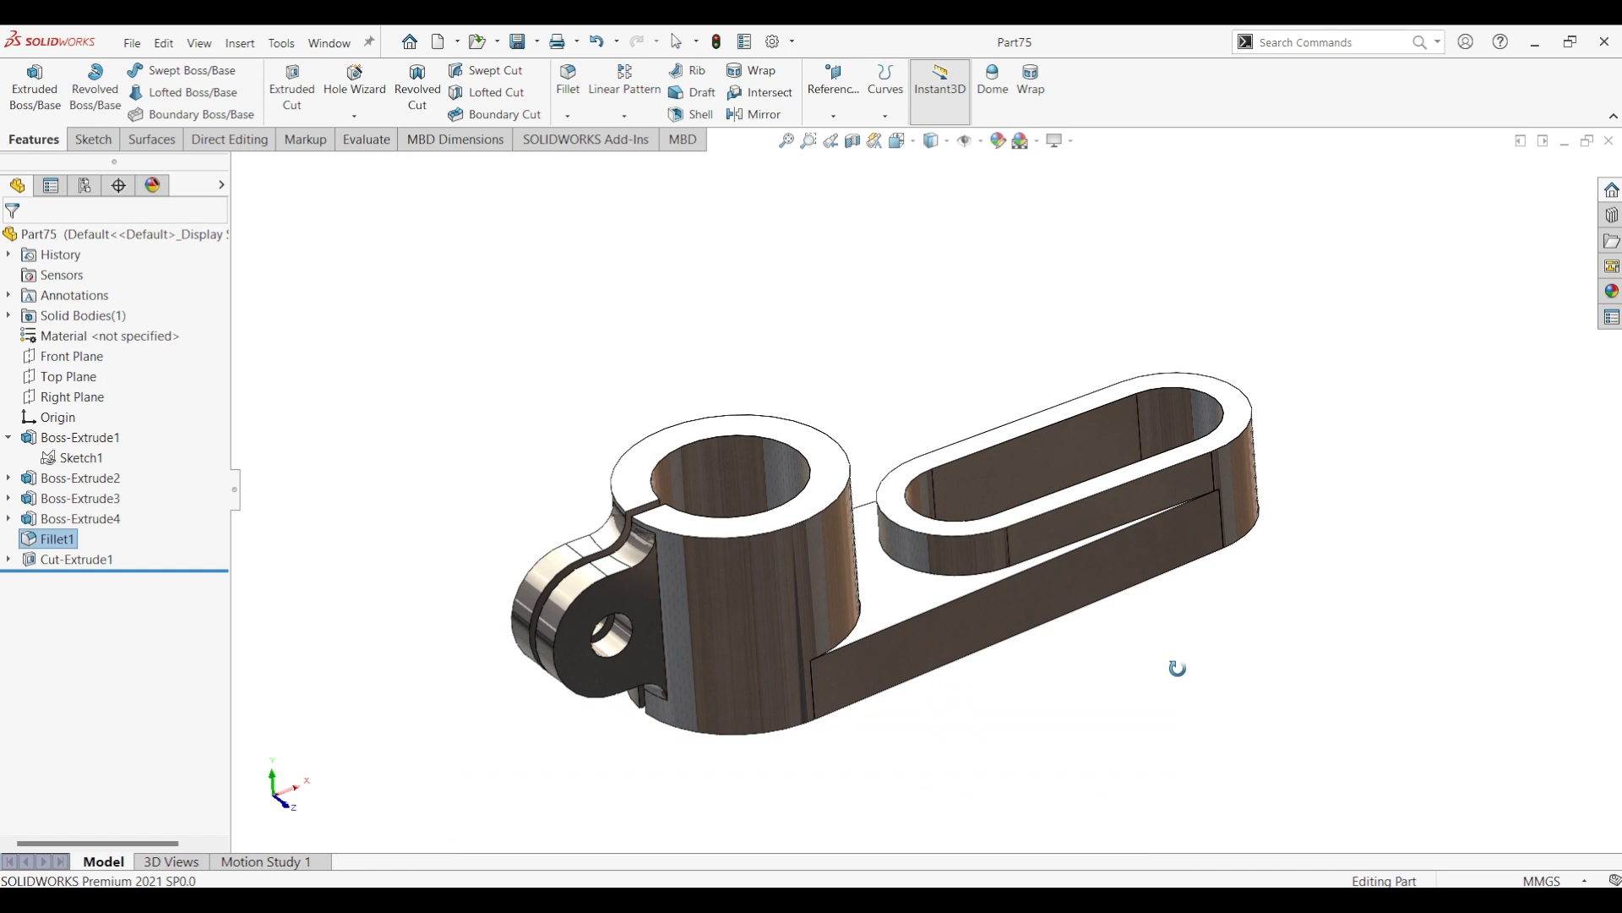
{"action": "key", "text": "Escape"}
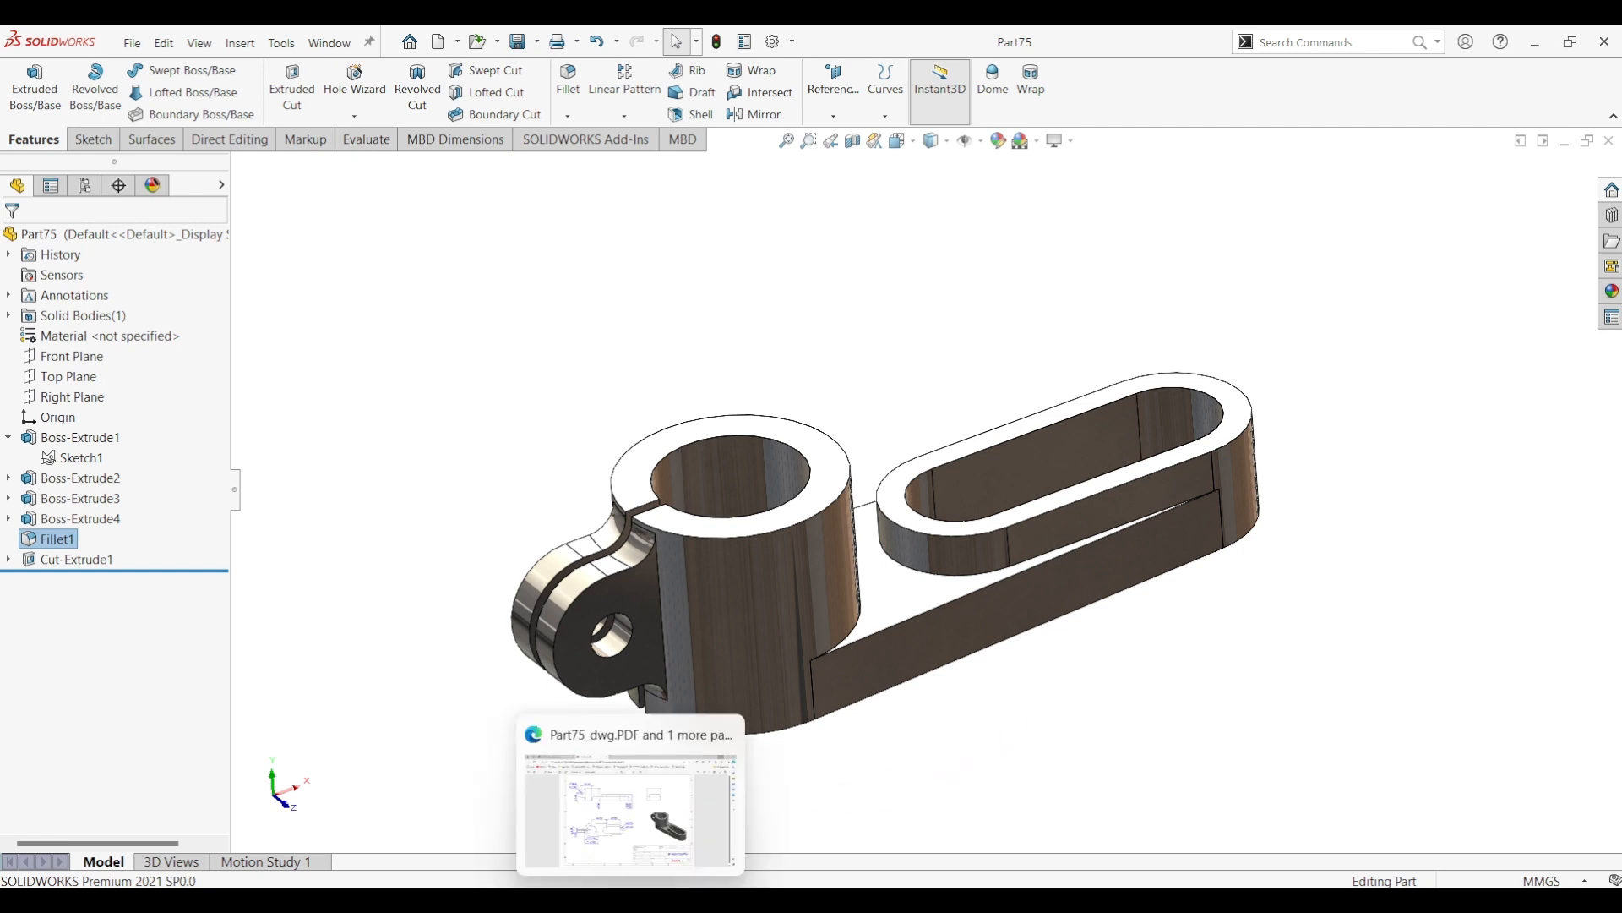
{"action": "left_click", "coordinate": [673, 836]}
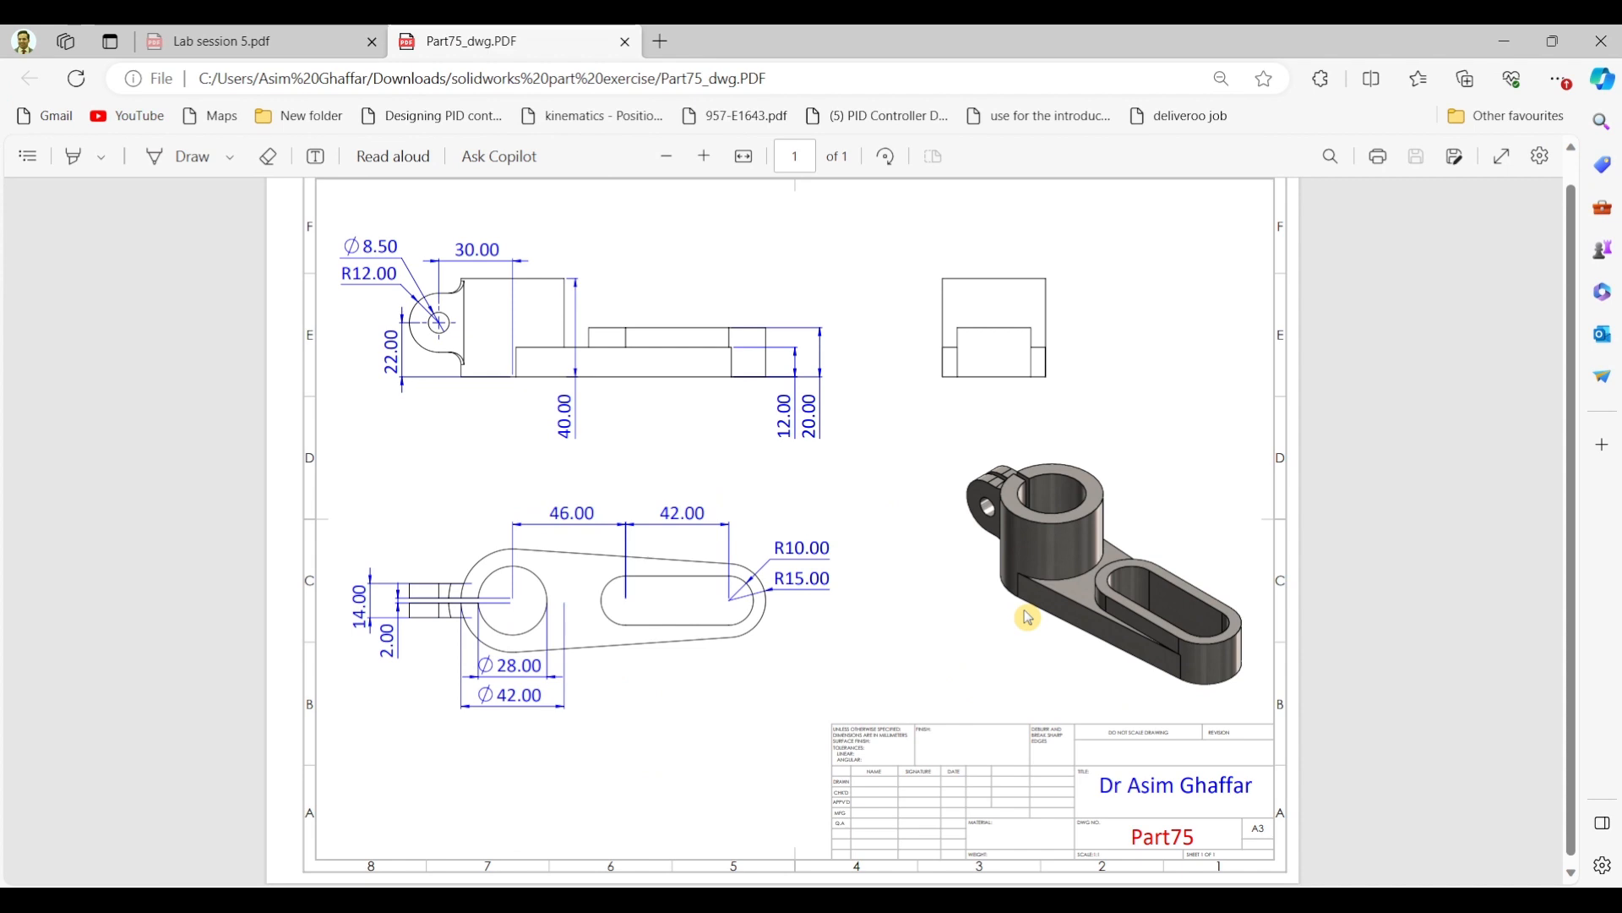
{"action": "left_click", "coordinate": [1505, 41]}
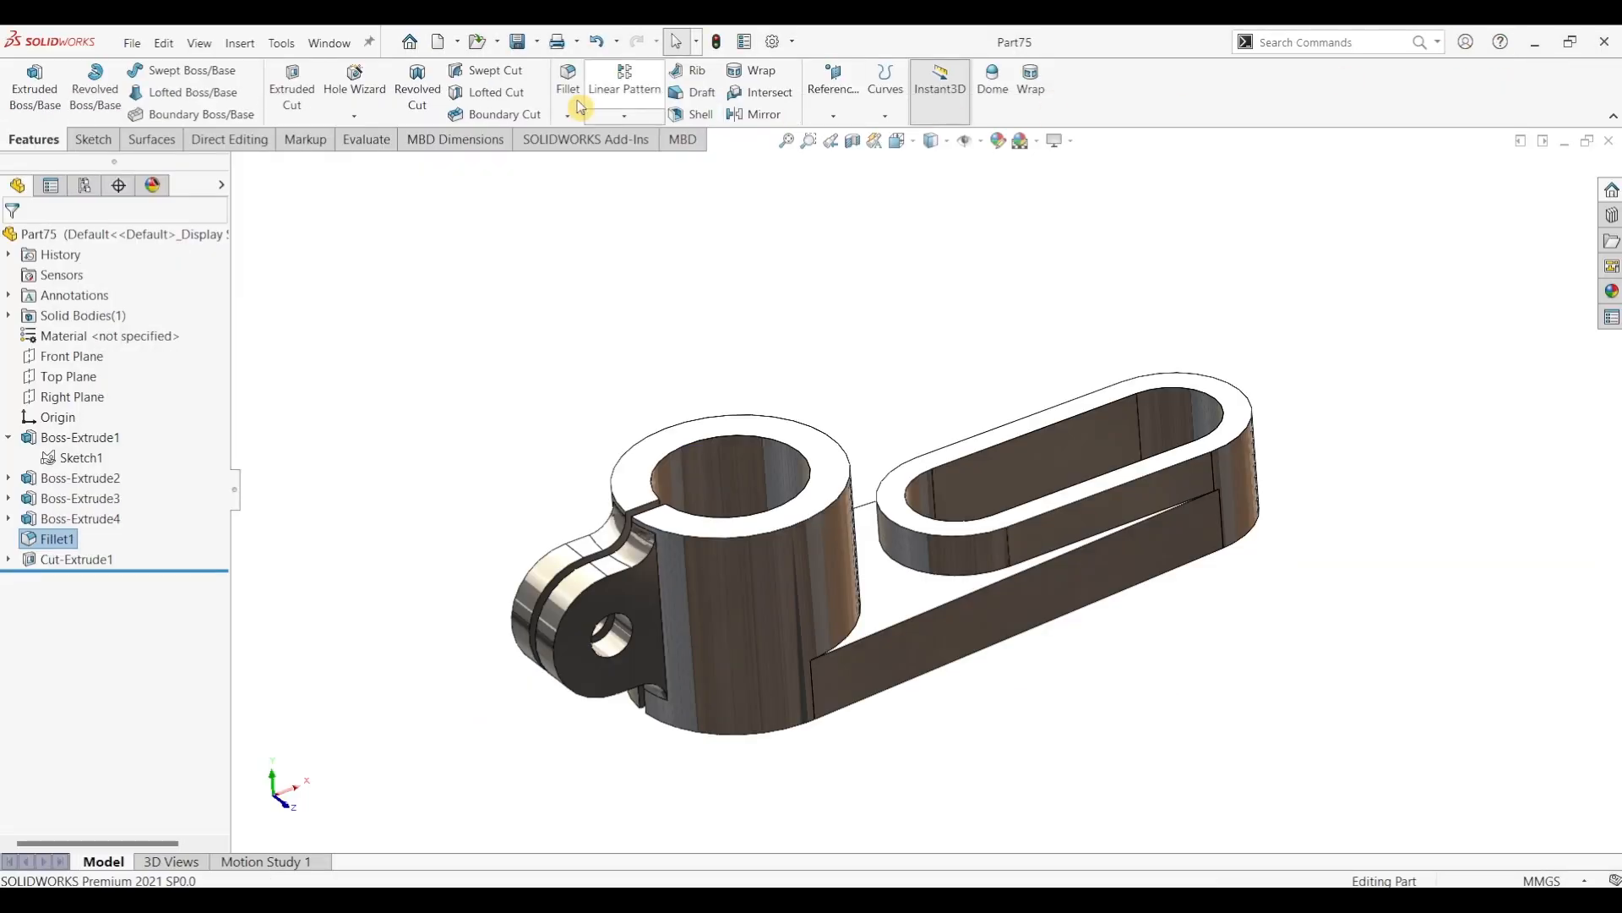
- Create a new part document and start a sketch on the Top Plane
{"action": "left_click", "coordinate": [132, 43]}
{"action": "left_click", "coordinate": [144, 71]}
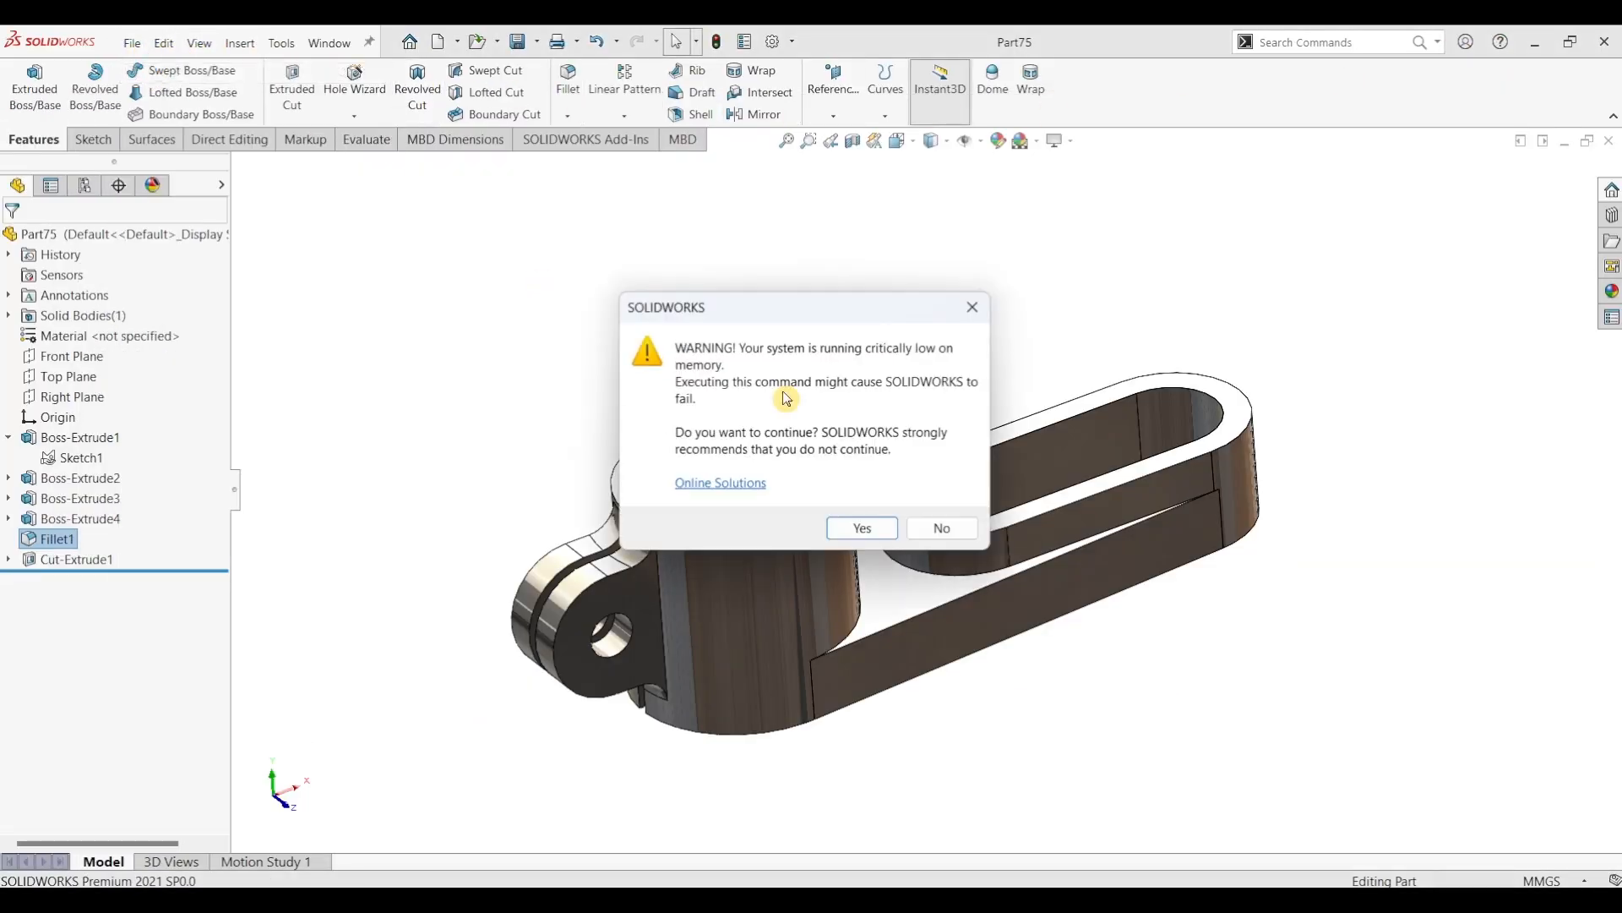
{"action": "left_click", "coordinate": [863, 528]}
{"action": "left_click", "coordinate": [915, 635]}
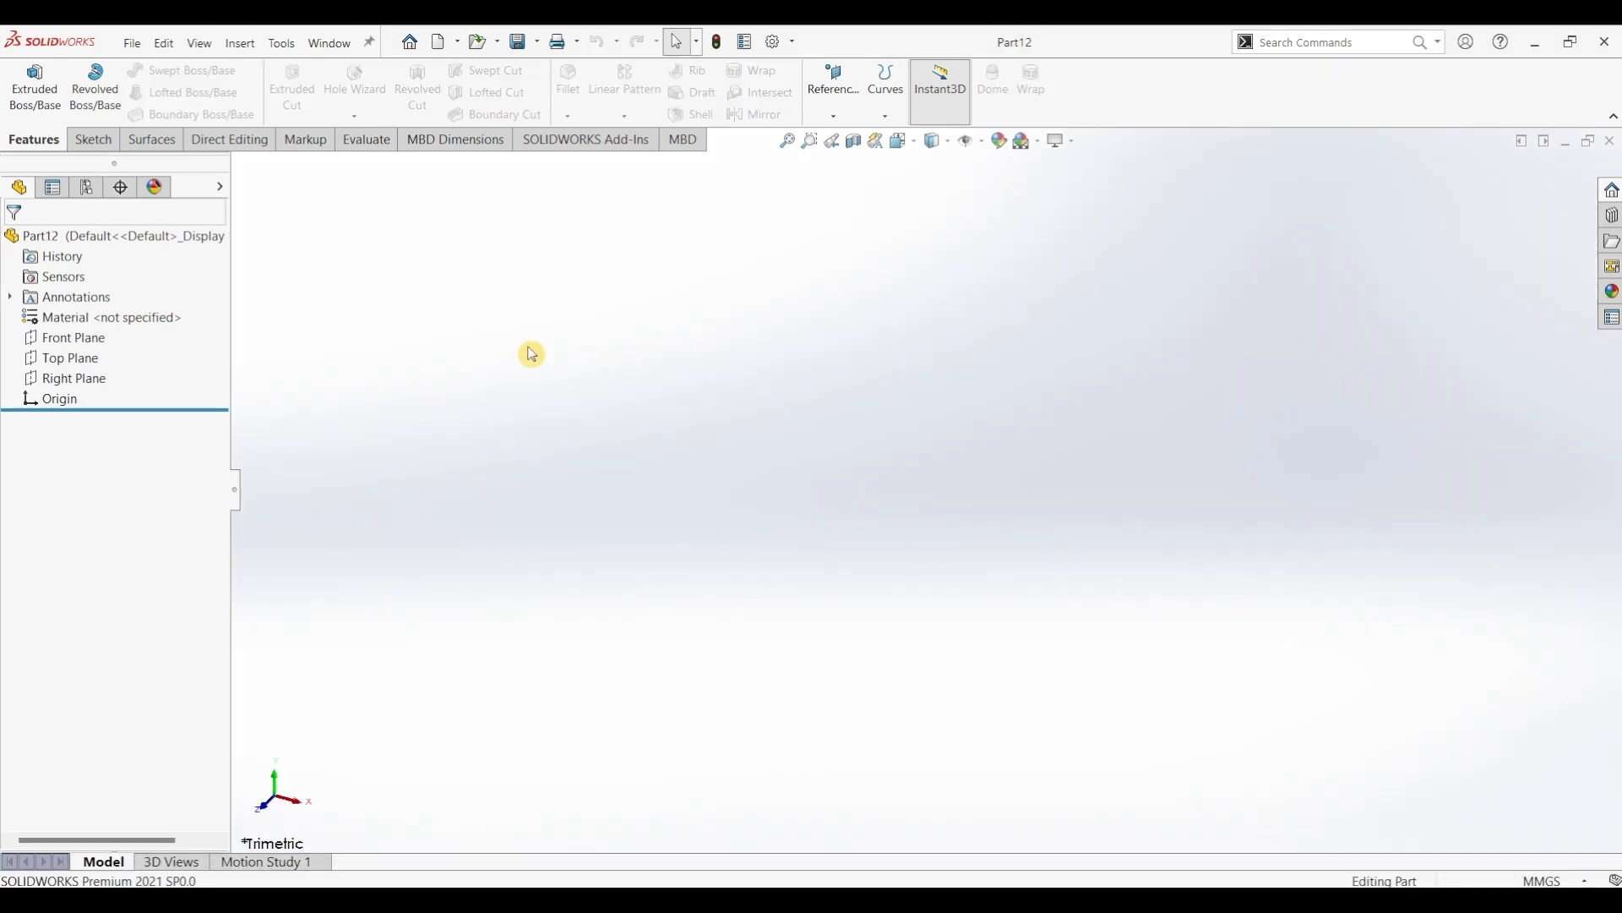
{"action": "left_click", "coordinate": [93, 139]}
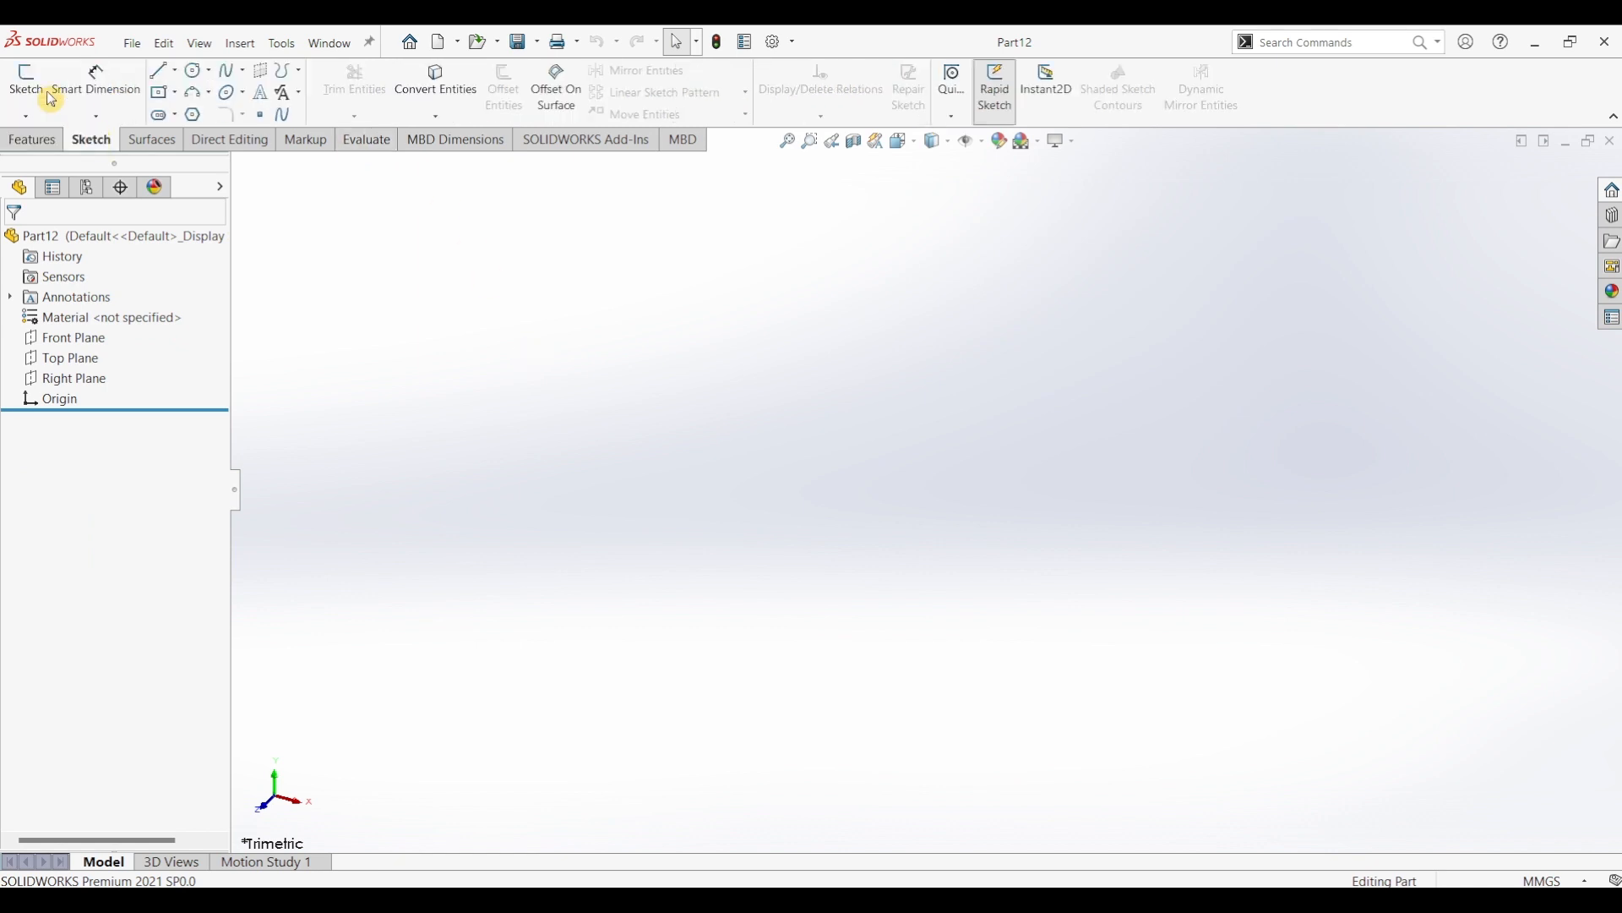
{"action": "left_click", "coordinate": [32, 84]}
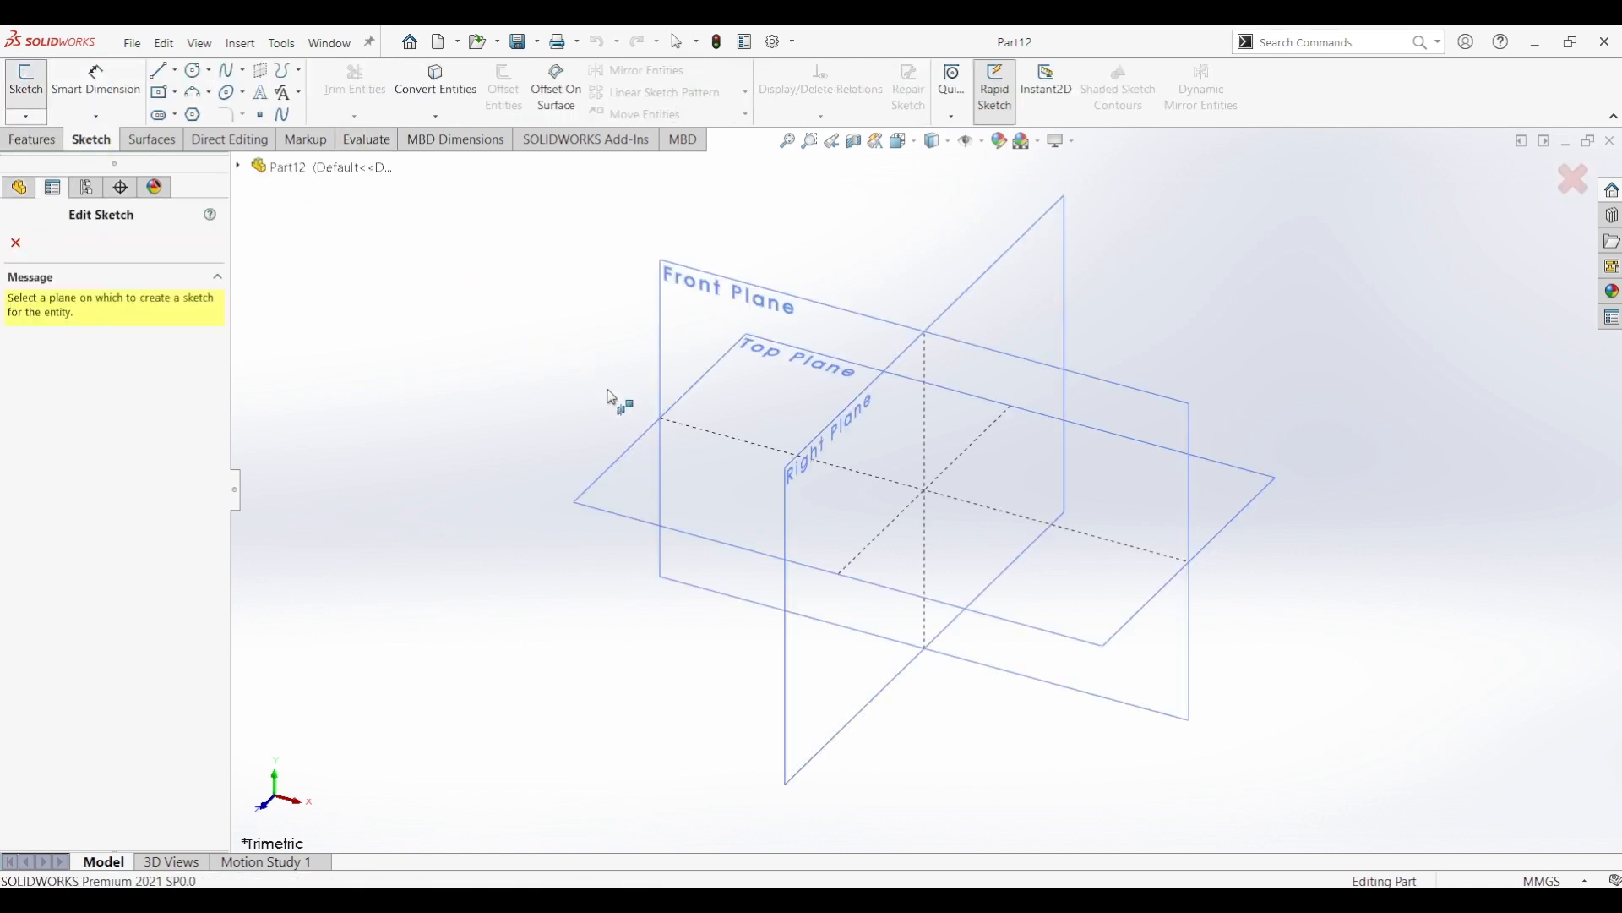
{"action": "left_click", "coordinate": [635, 475]}
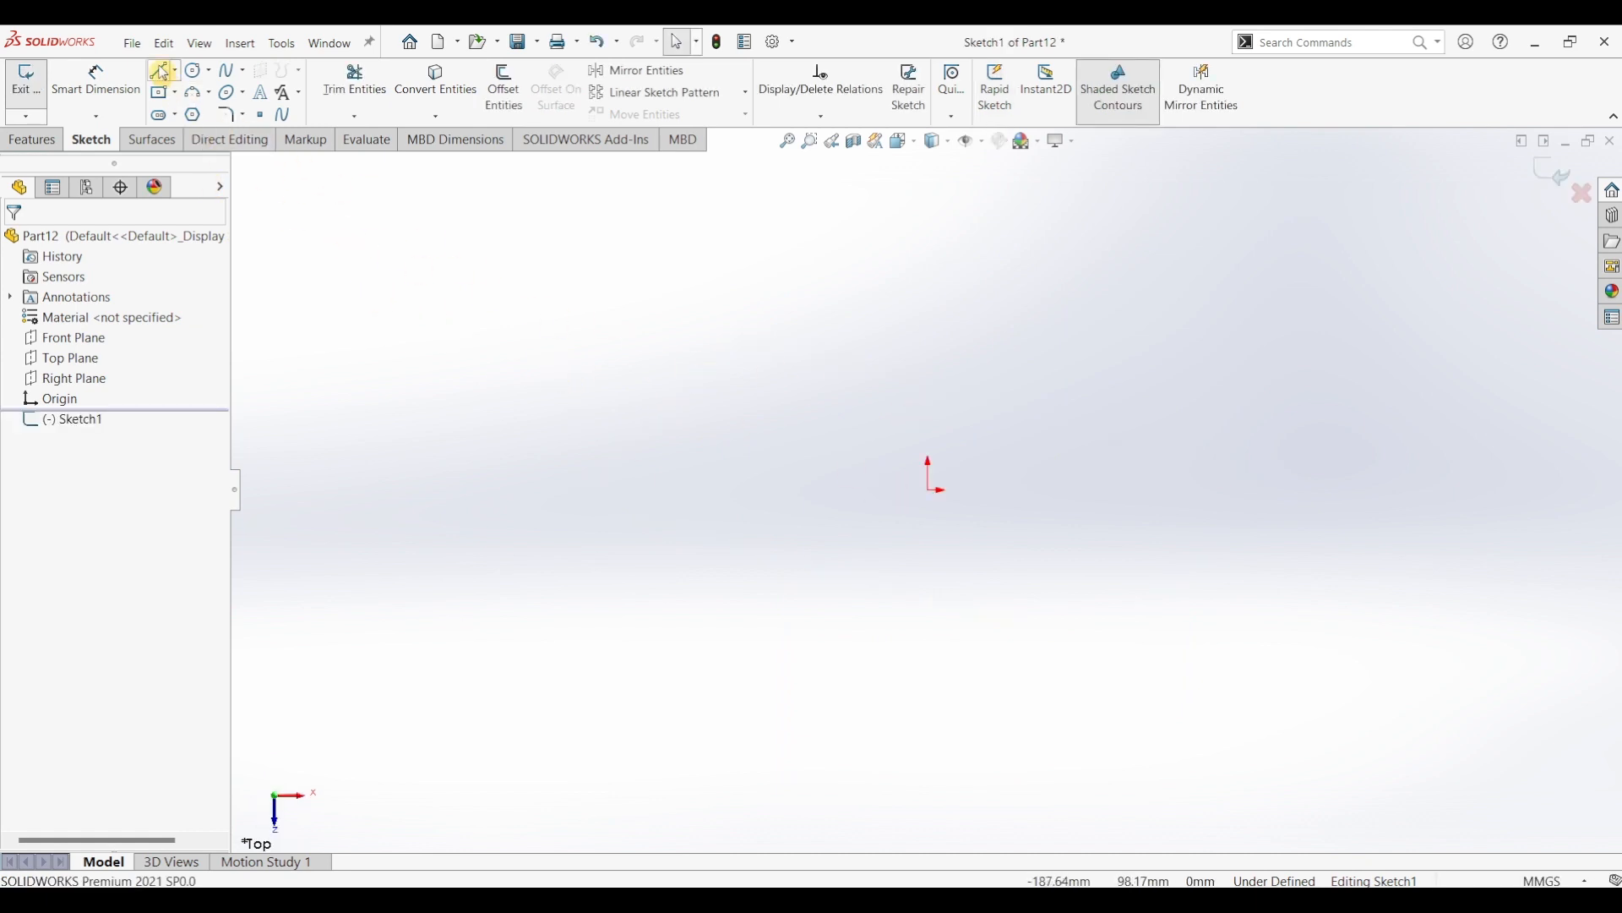
- Sketch two concentric circles centred on the origin, with radii of about 30 mm and 38 mm
{"action": "left_click", "coordinate": [196, 78]}
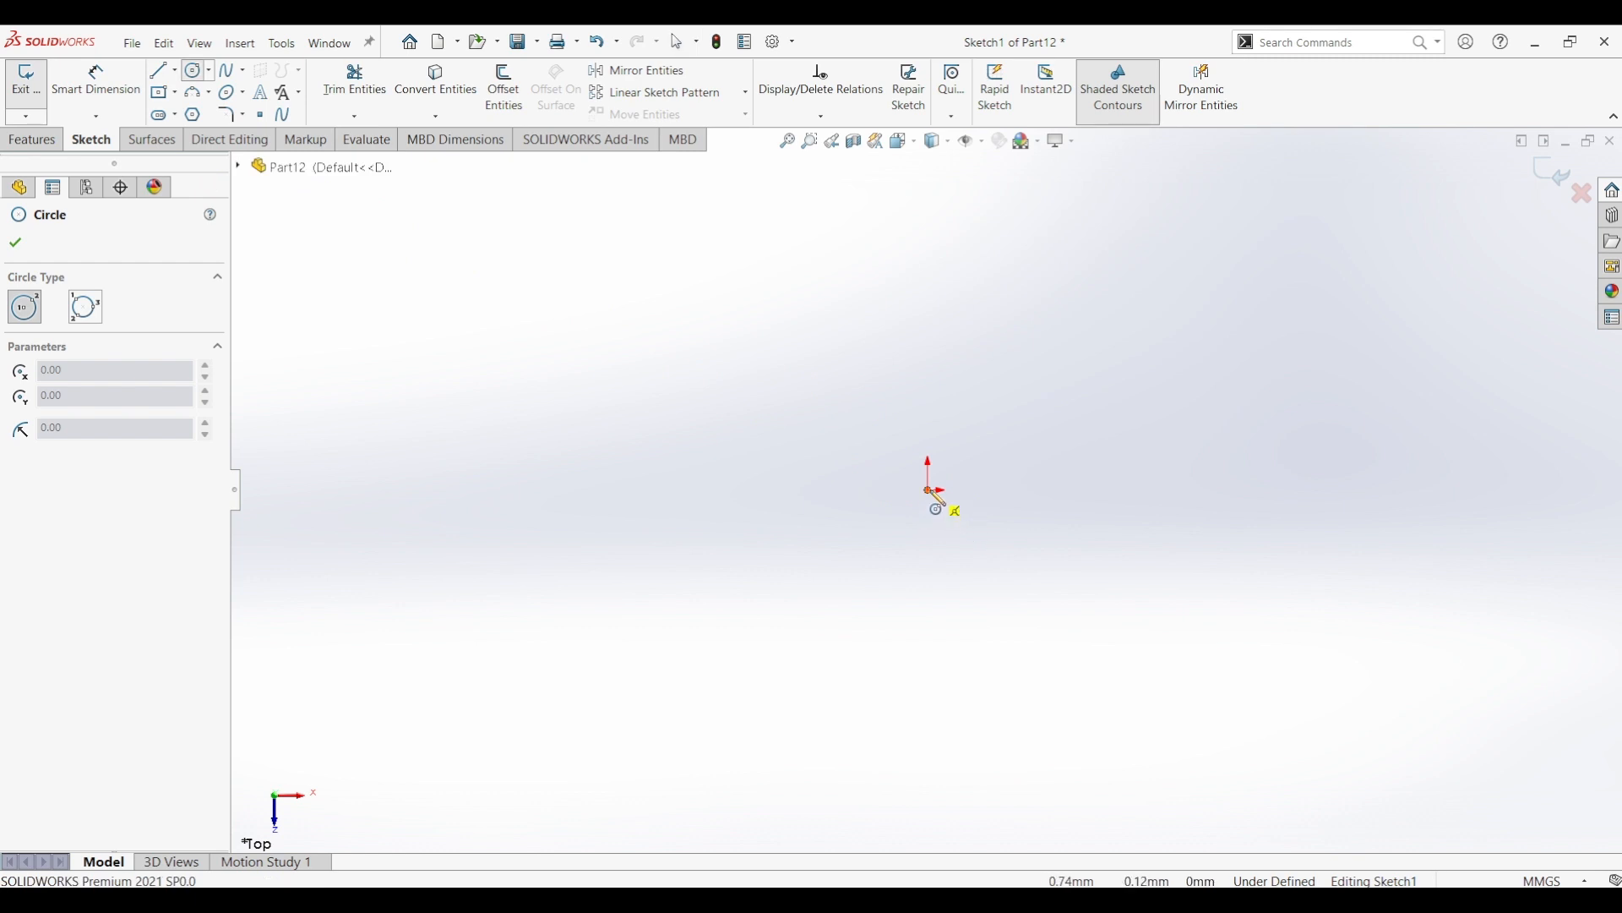
{"action": "left_click_drag", "start_coordinate": [928, 490], "coordinate": [1013, 549]}
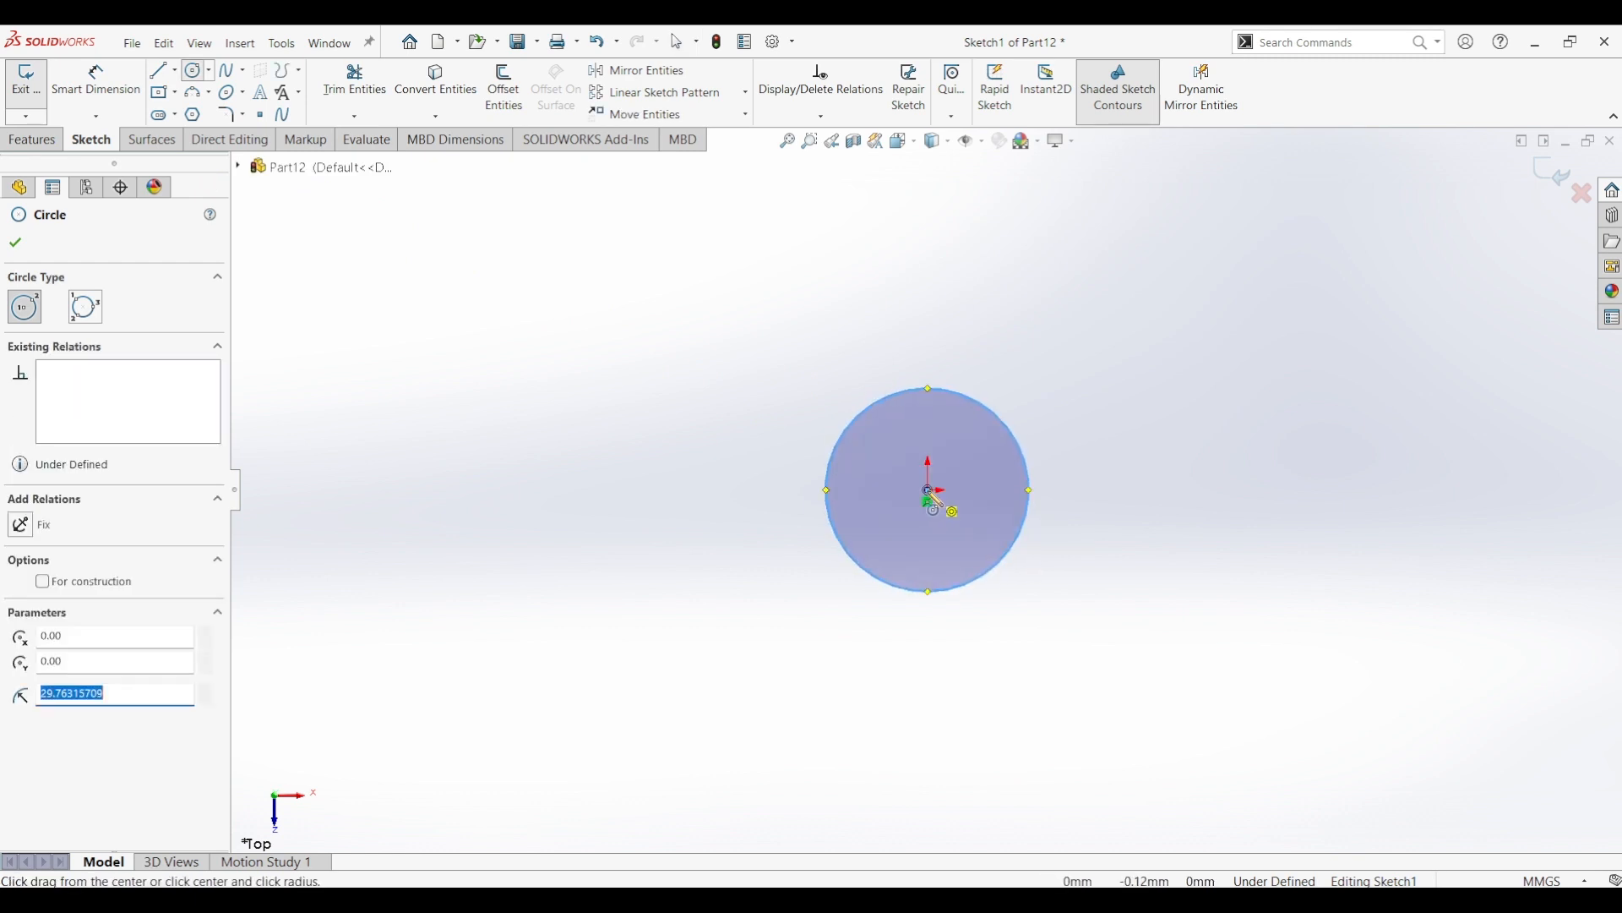
{"action": "left_click_drag", "start_coordinate": [934, 499], "coordinate": [1025, 591]}
{"action": "scroll", "coordinate": [826, 510], "scroll_direction": "up", "scroll_amount": 3}
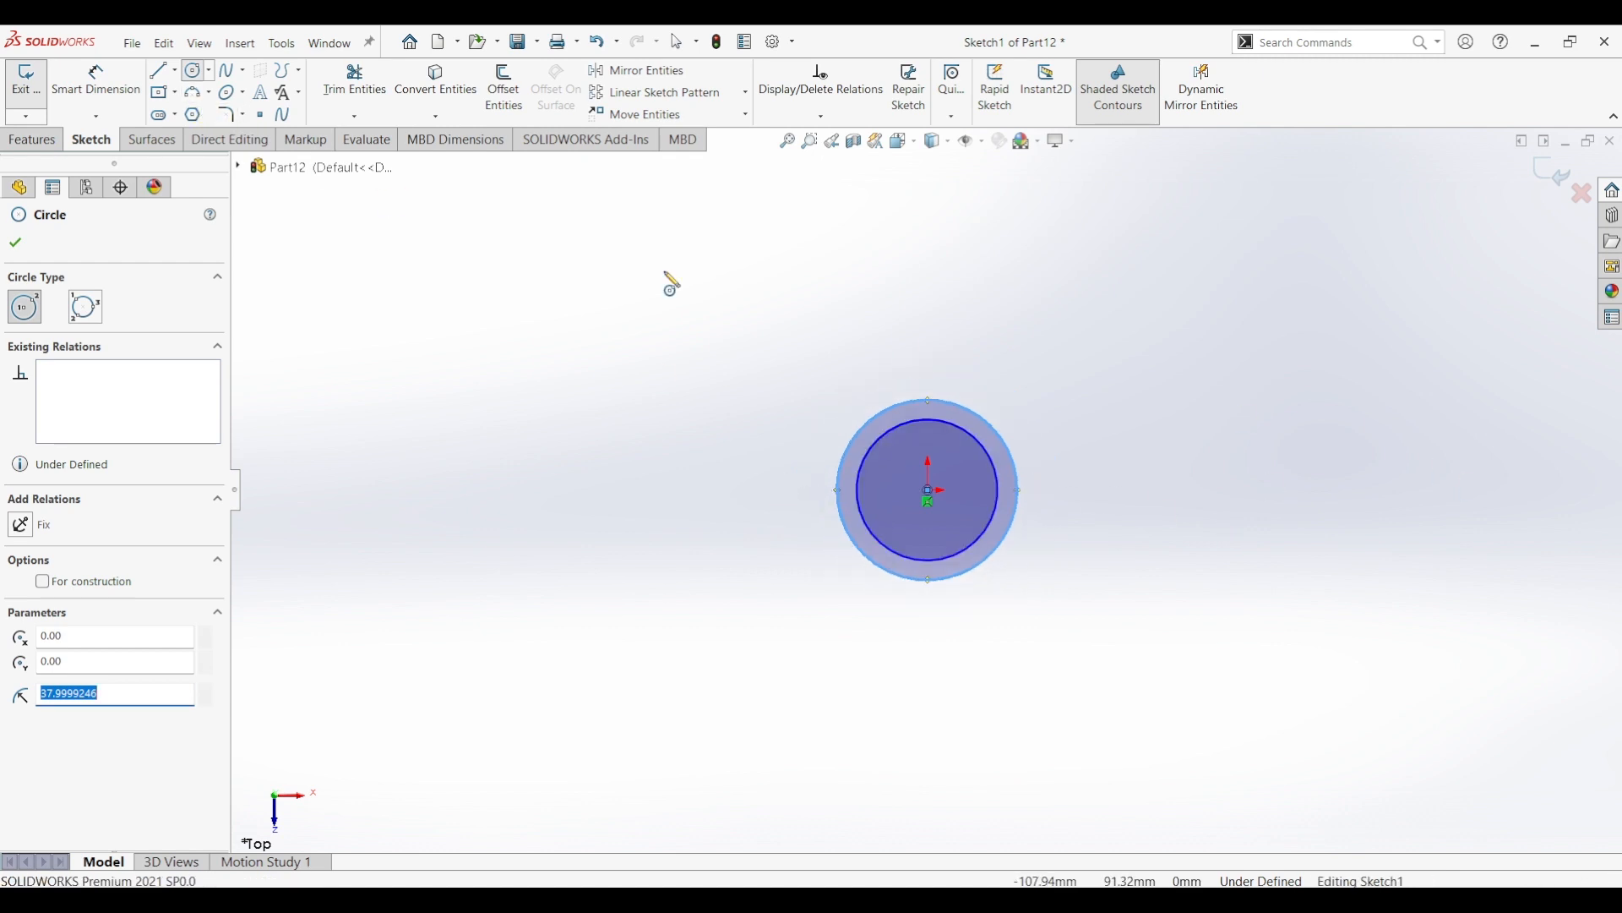
- Draw a nearly horizontal centerline about 268 mm long from the origin toward positive X
{"action": "left_click", "coordinate": [175, 70]}
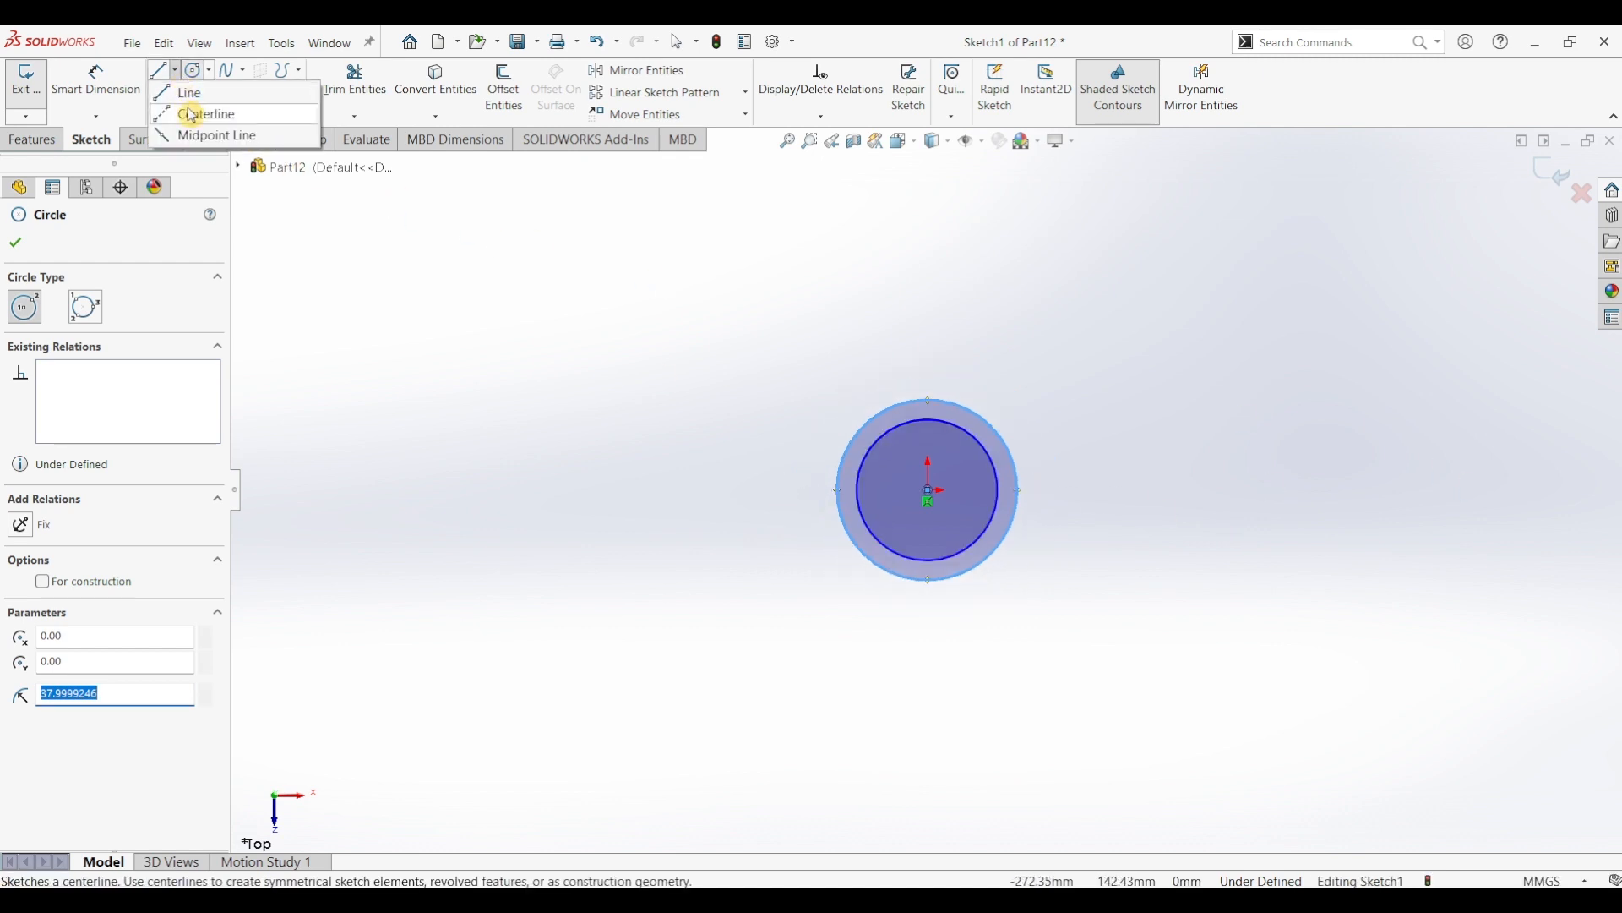
{"action": "left_click", "coordinate": [194, 114]}
{"action": "left_click", "coordinate": [929, 491]}
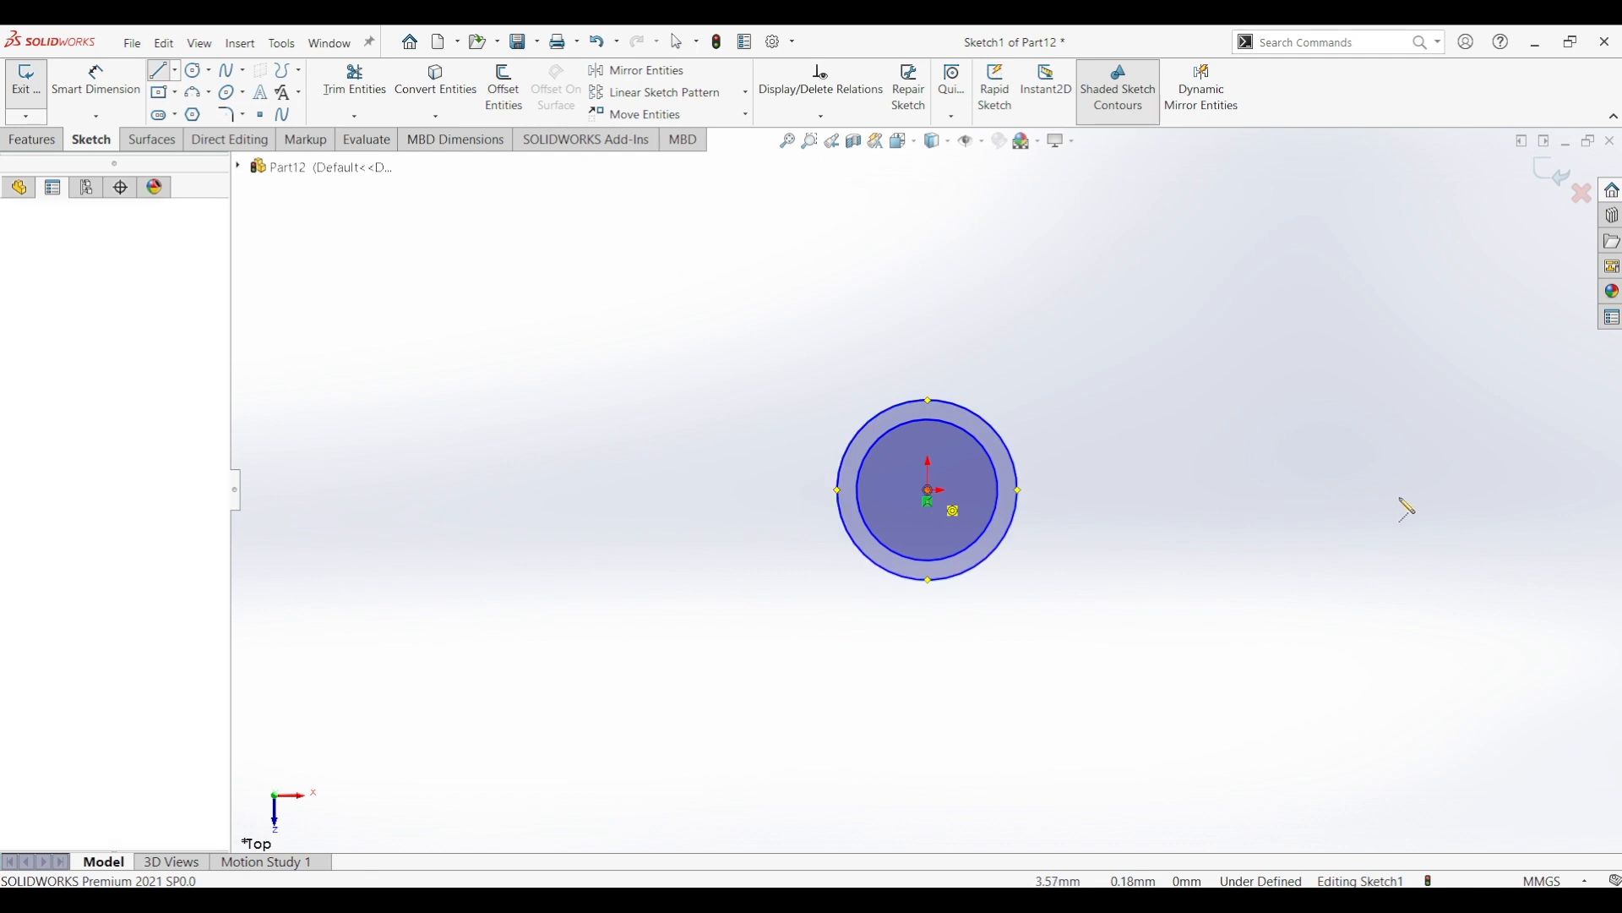
{"action": "left_click", "coordinate": [1369, 494]}
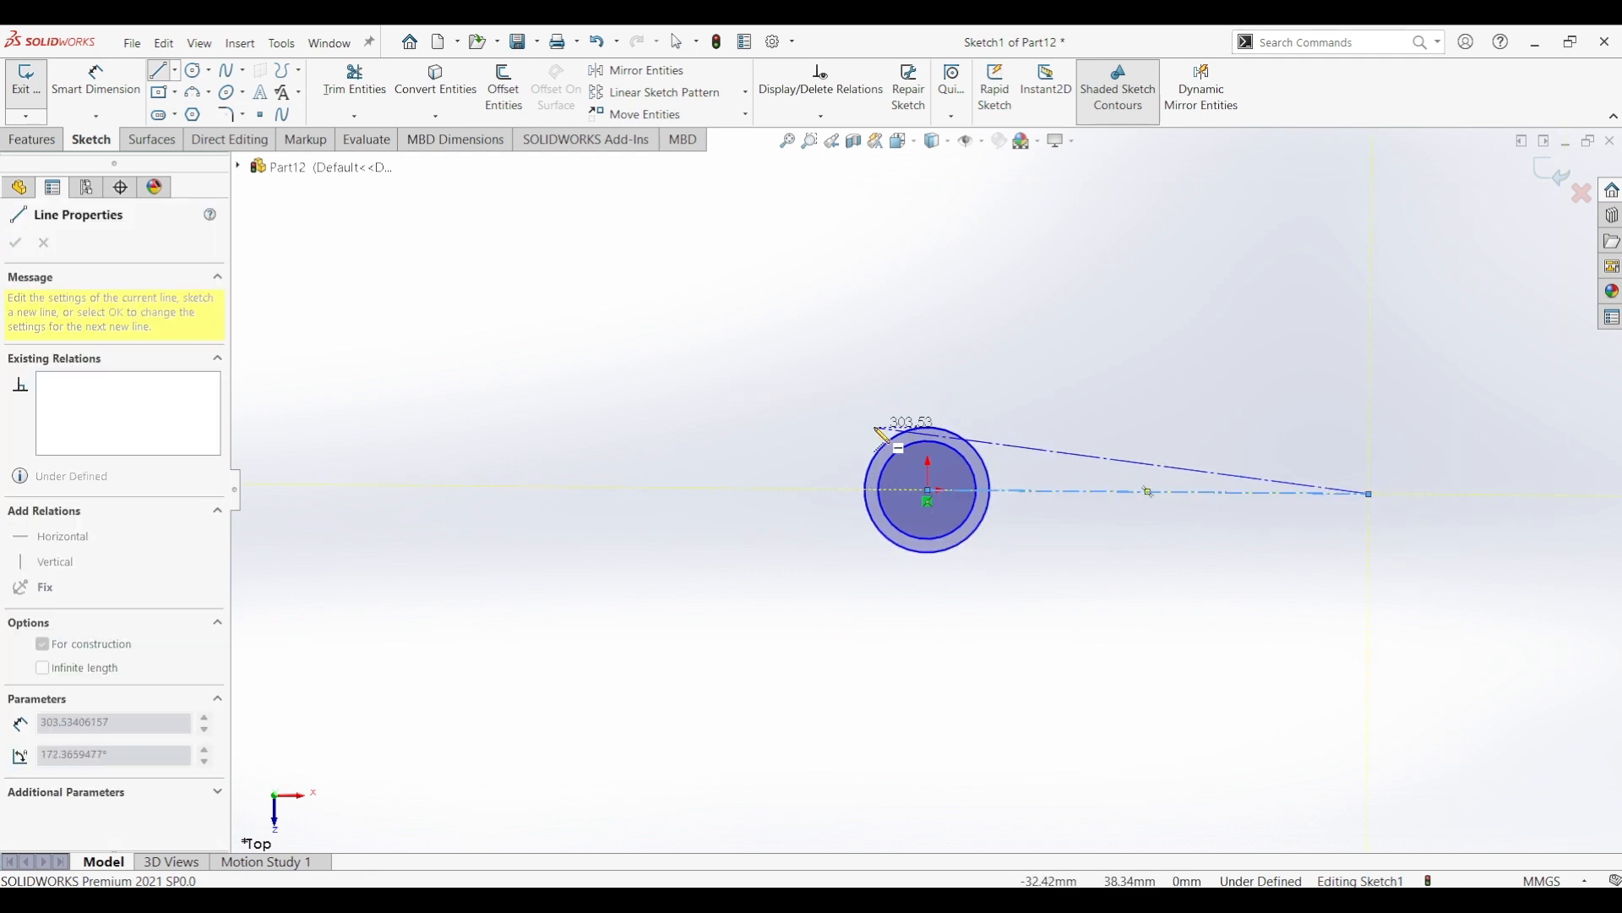
{"action": "key", "text": "Escape"}
{"action": "key", "text": "Escape"}
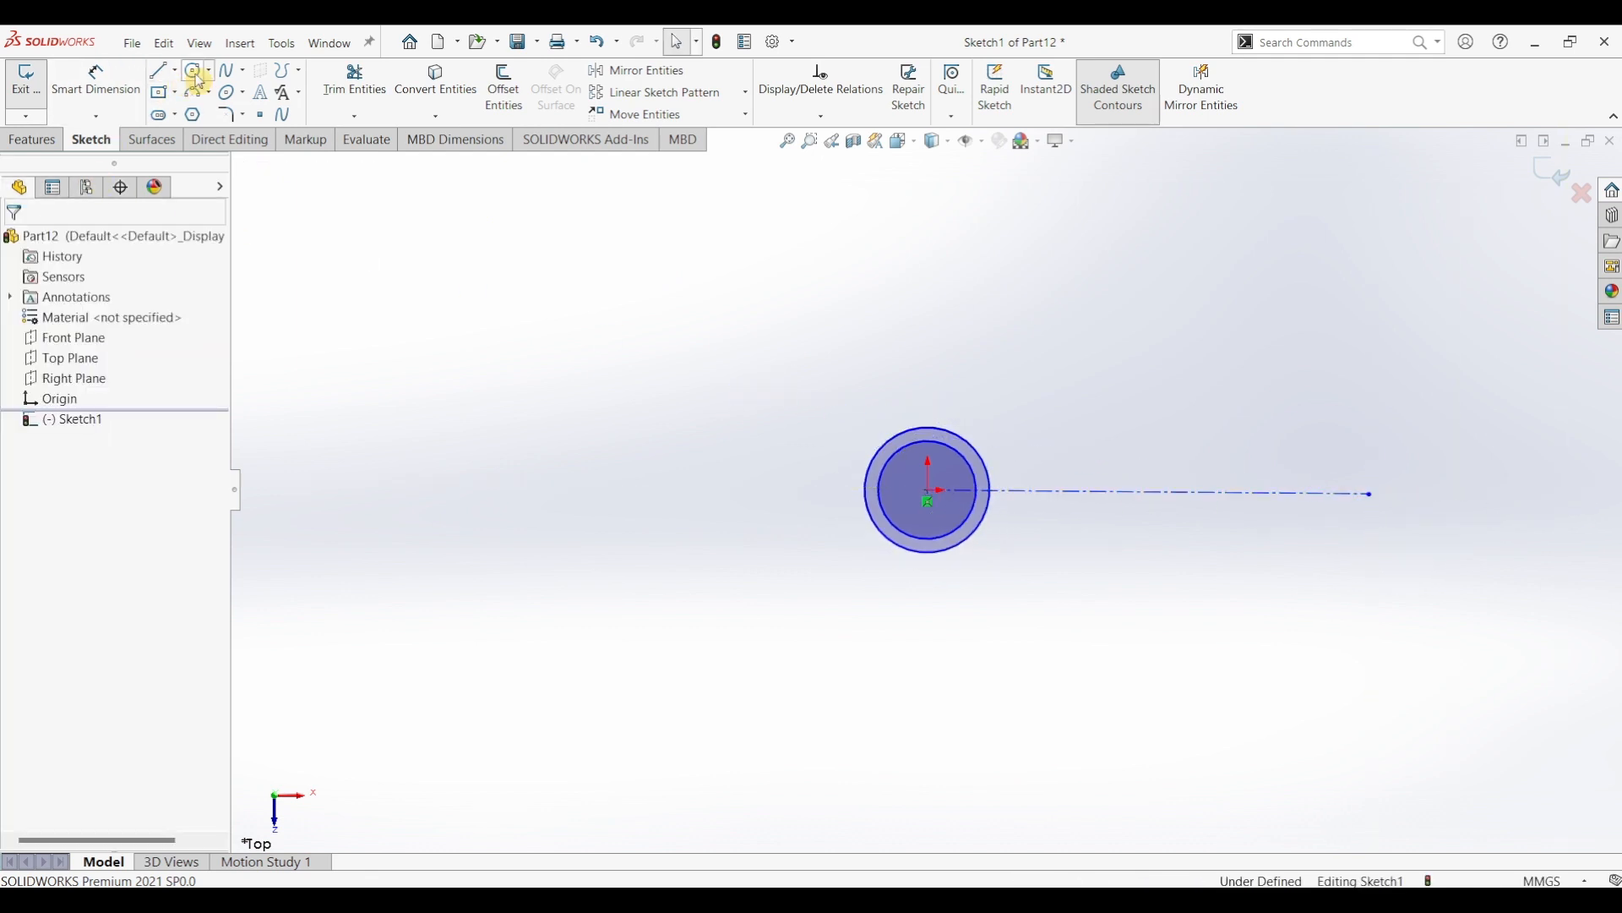
- Sketch two concentric circles on the centerline about 120 mm from the origin, with radii of about 16 mm and 26 mm
{"action": "left_click", "coordinate": [197, 75]}
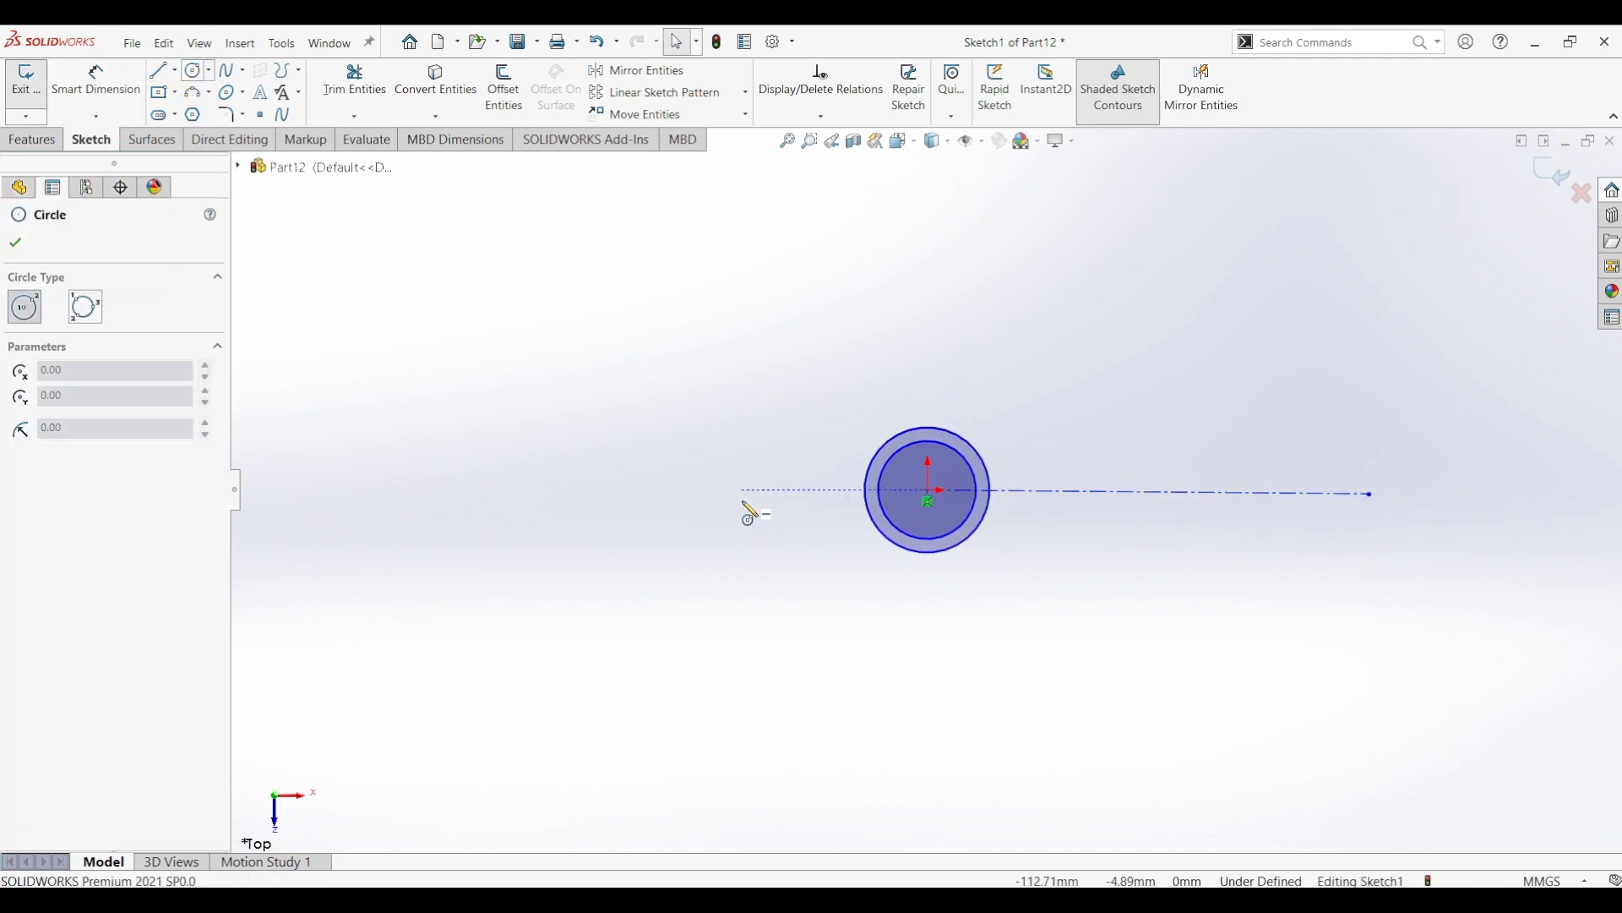
{"action": "left_click", "coordinate": [1126, 493]}
{"action": "left_click", "coordinate": [1142, 514]}
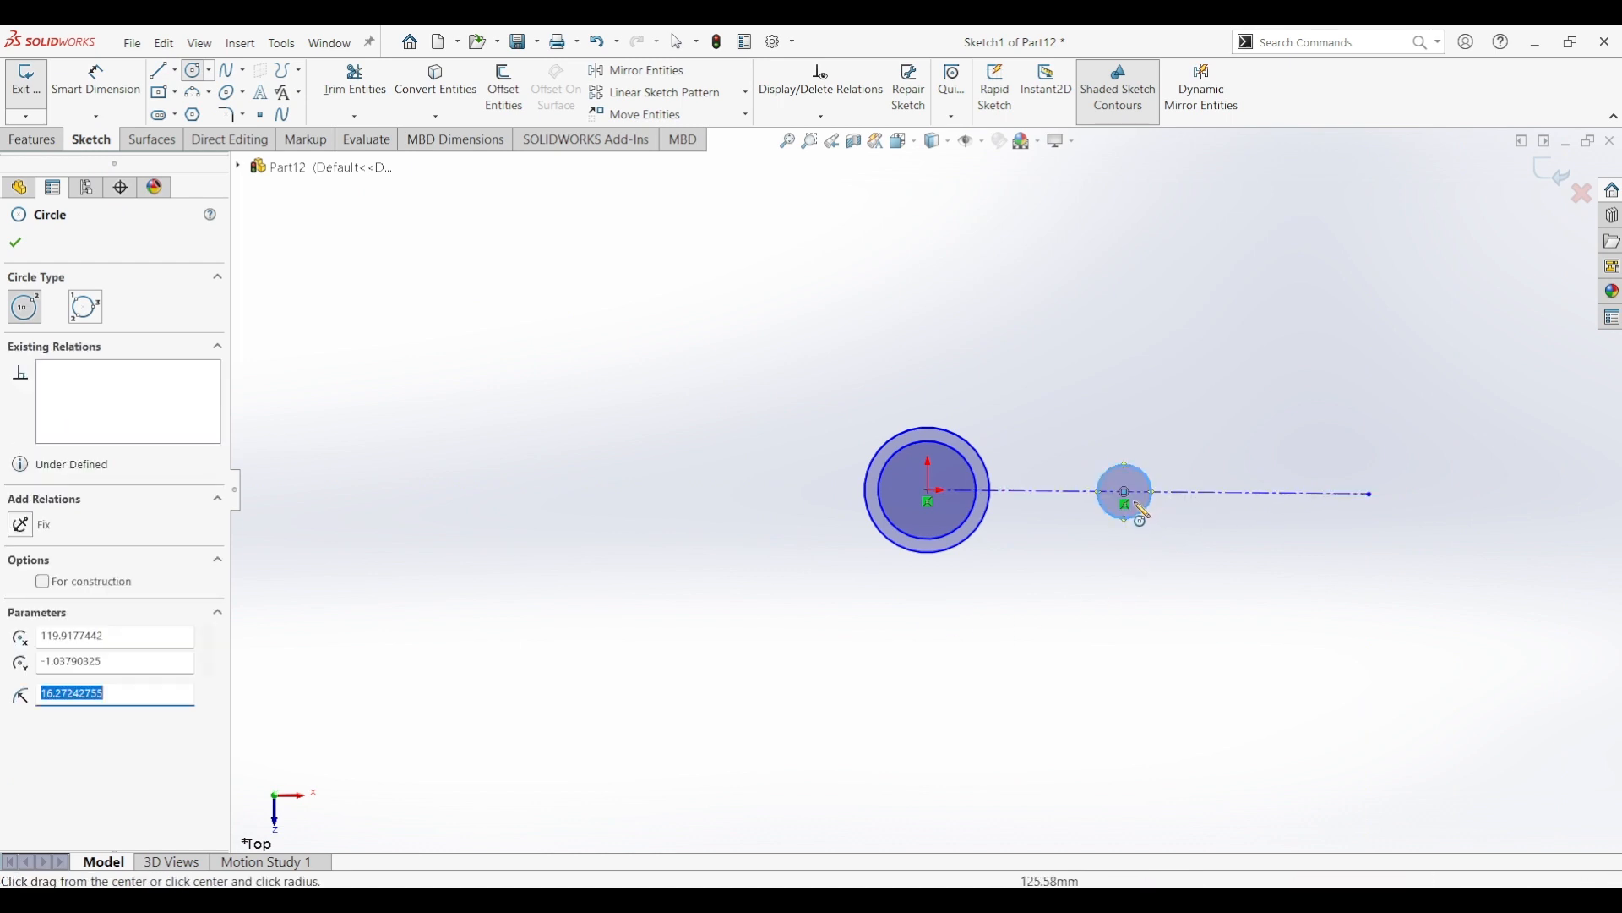
{"action": "left_click", "coordinate": [1127, 495]}
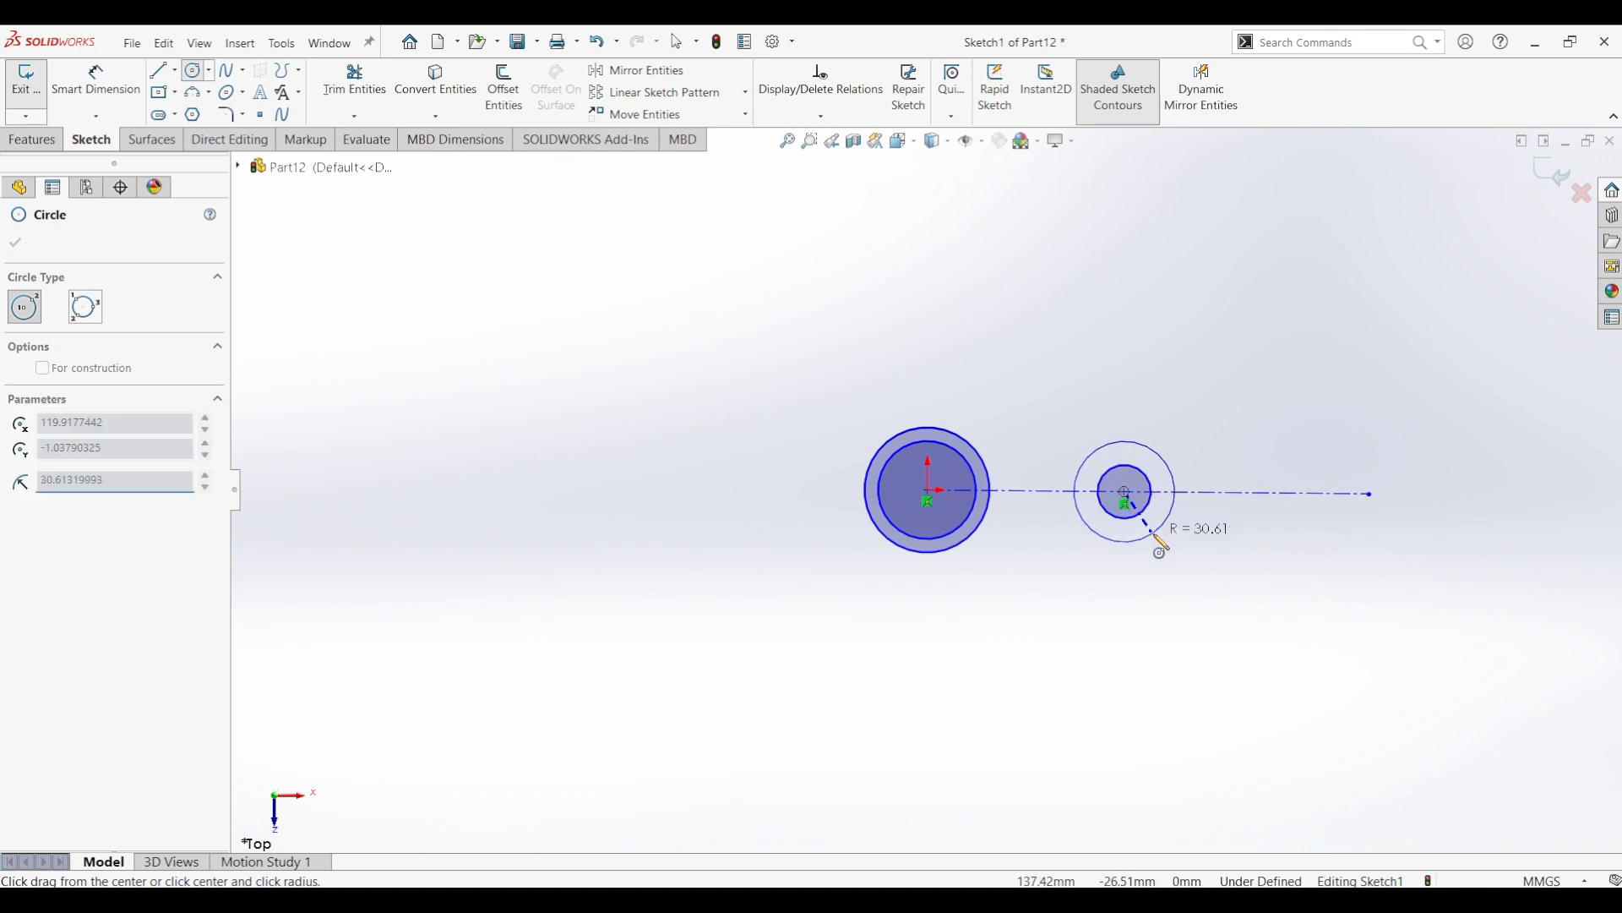
{"action": "left_click", "coordinate": [1151, 524]}
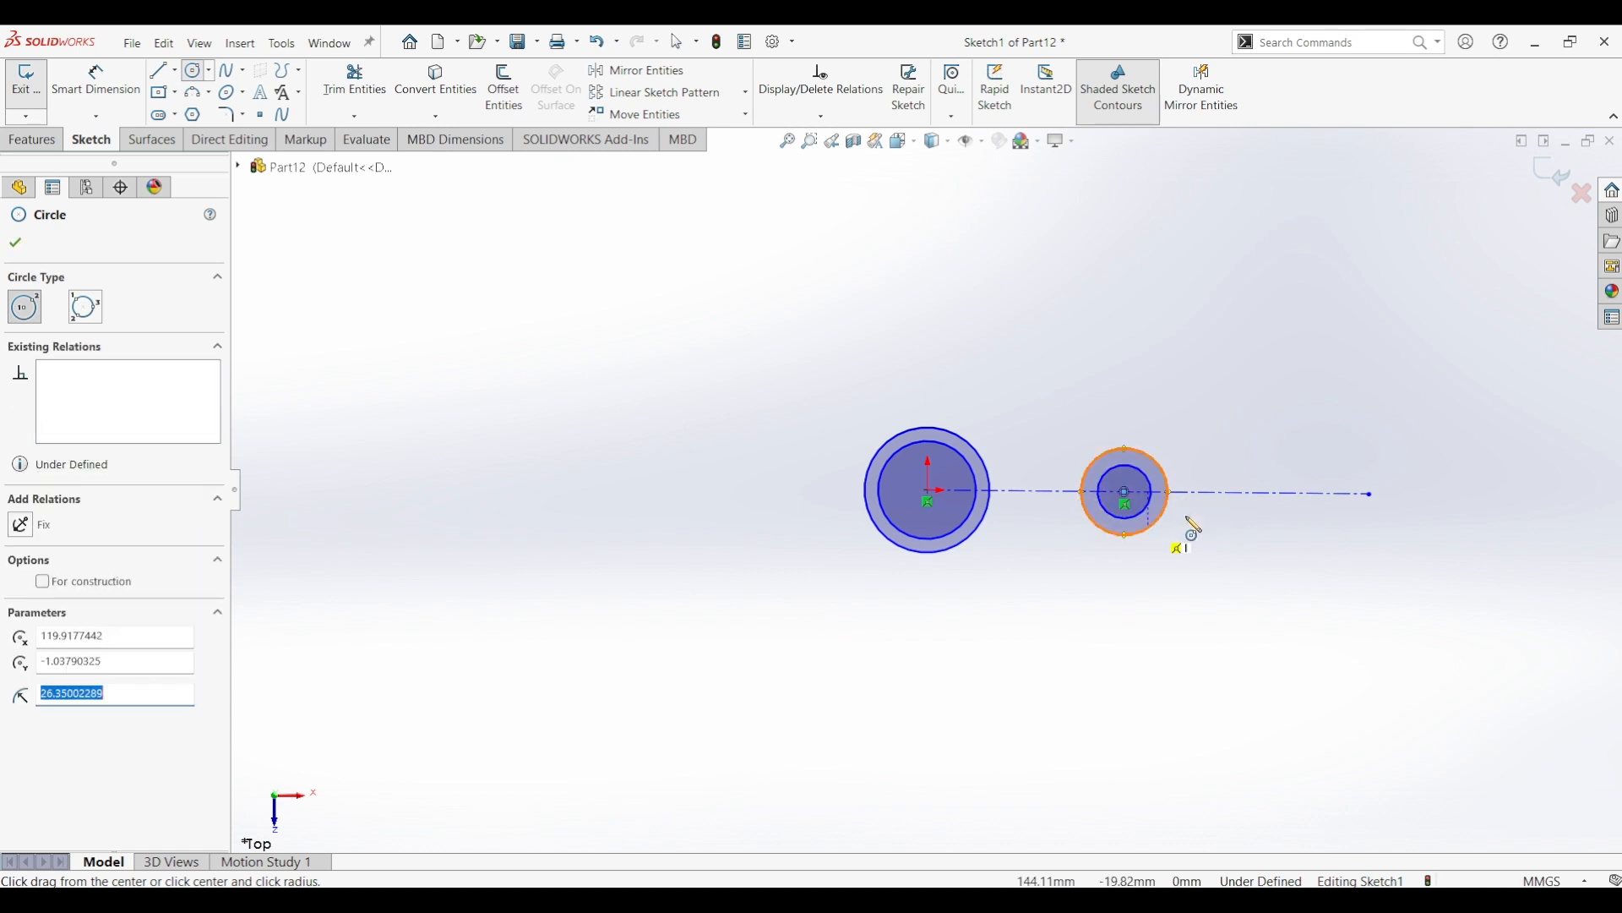
- Sketch two concentric circles at the centerline's far end, with radii of about 12 mm and 24 mm
{"action": "left_click", "coordinate": [1372, 497]}
{"action": "left_click", "coordinate": [1384, 510]}
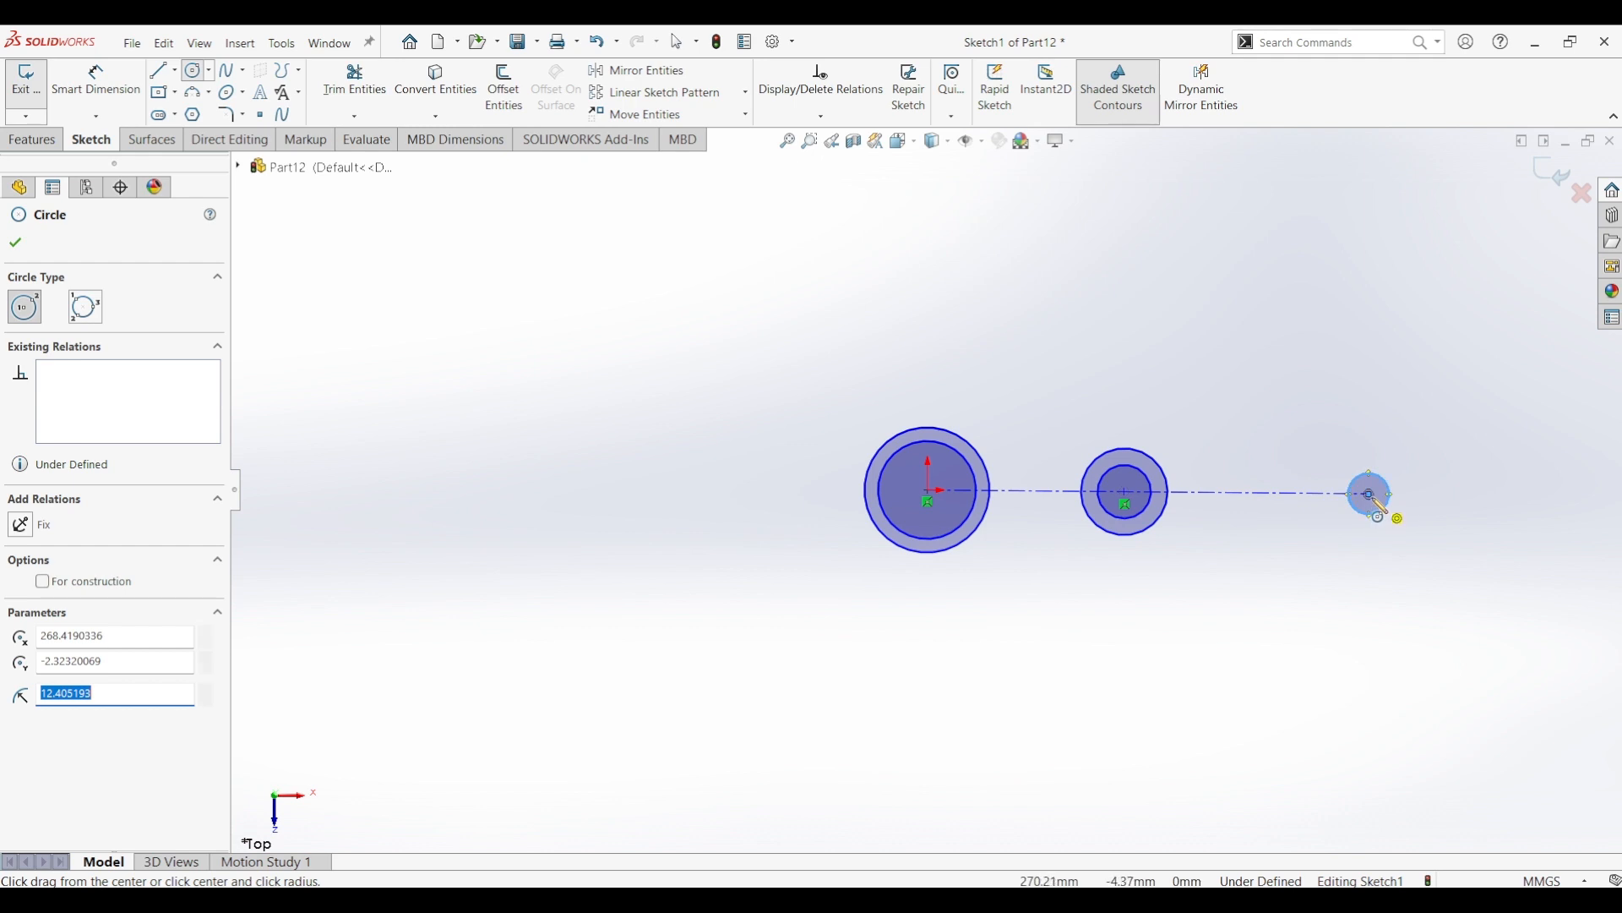
{"action": "left_click", "coordinate": [1371, 494]}
{"action": "left_click", "coordinate": [1394, 531]}
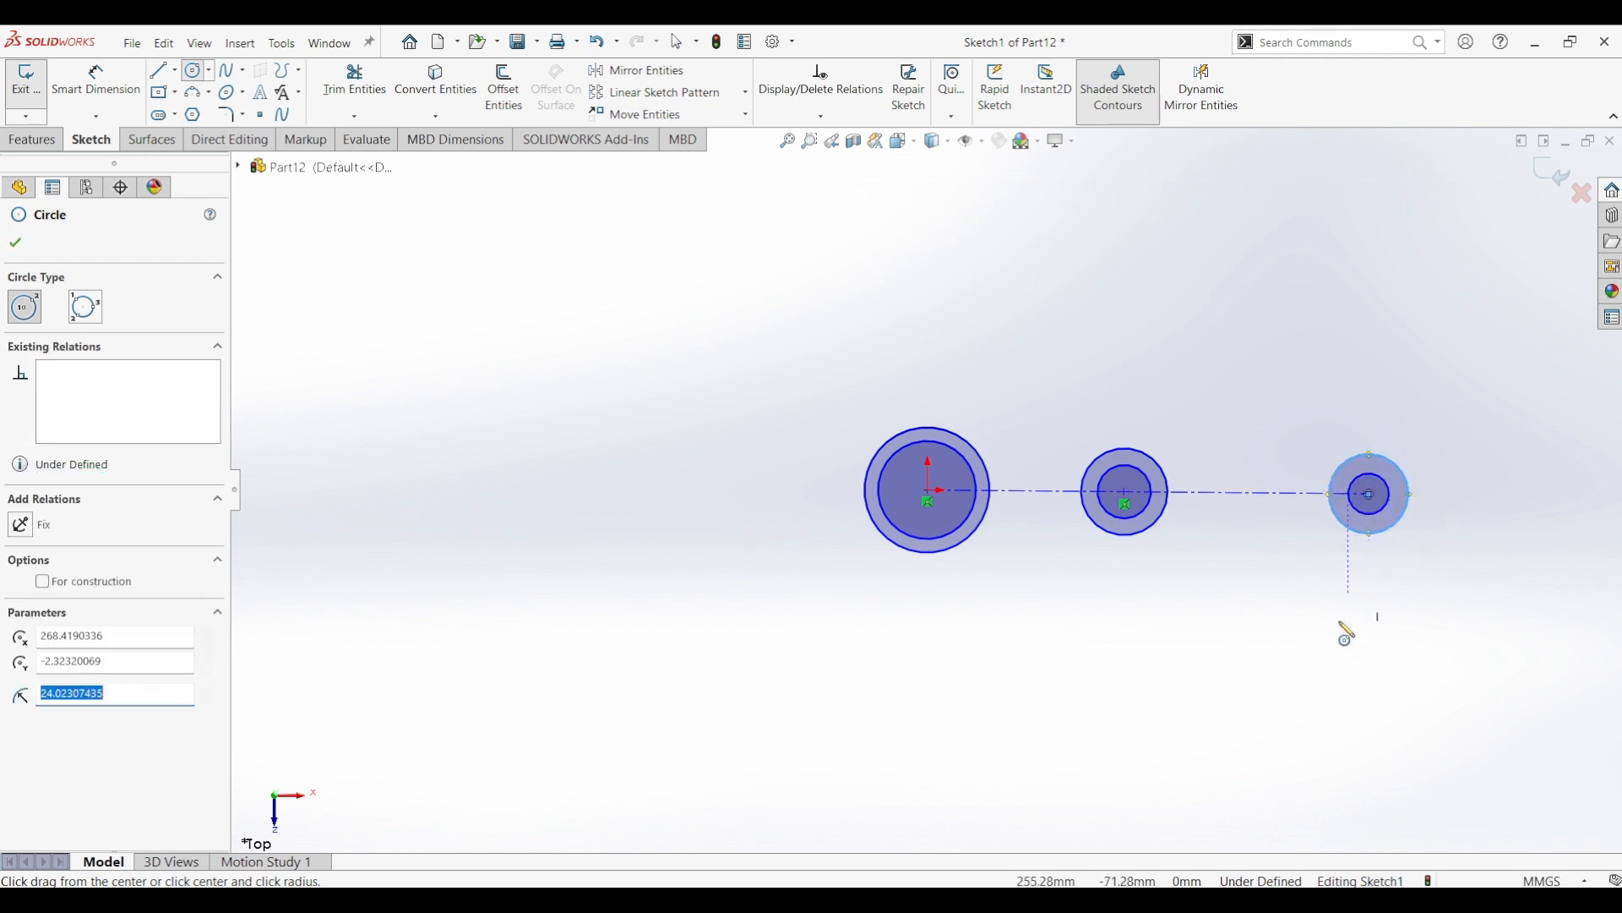
{"action": "key", "text": "Escape"}
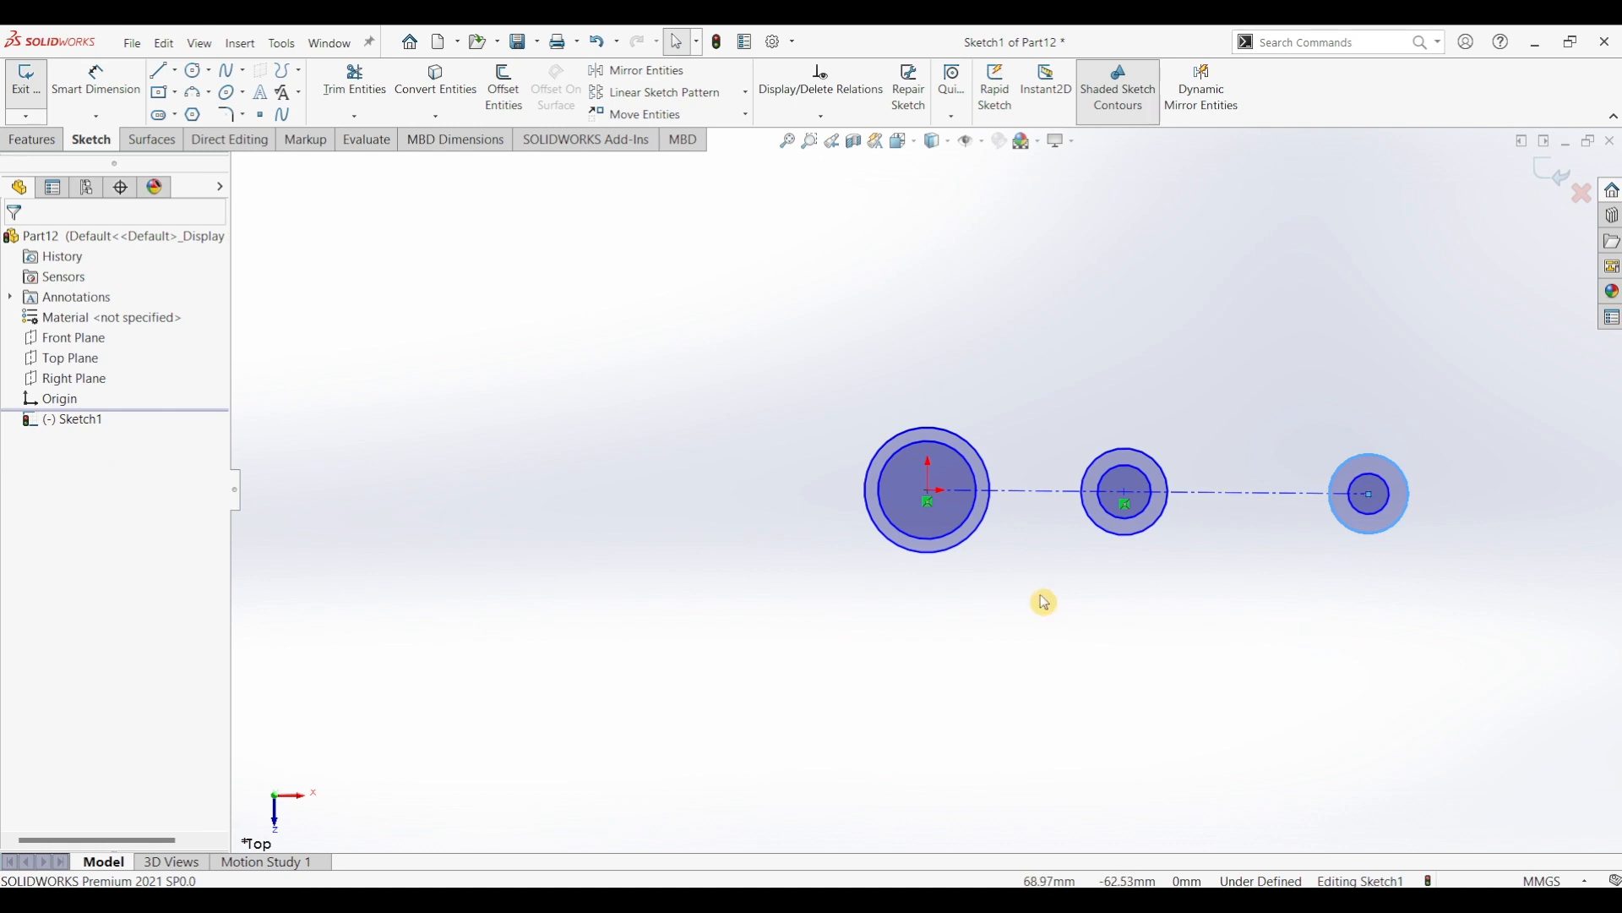
- Dimension the two circles at the origin to diameters of 28 mm for the inner and 42 mm for the outer
{"action": "left_click", "coordinate": [118, 99]}
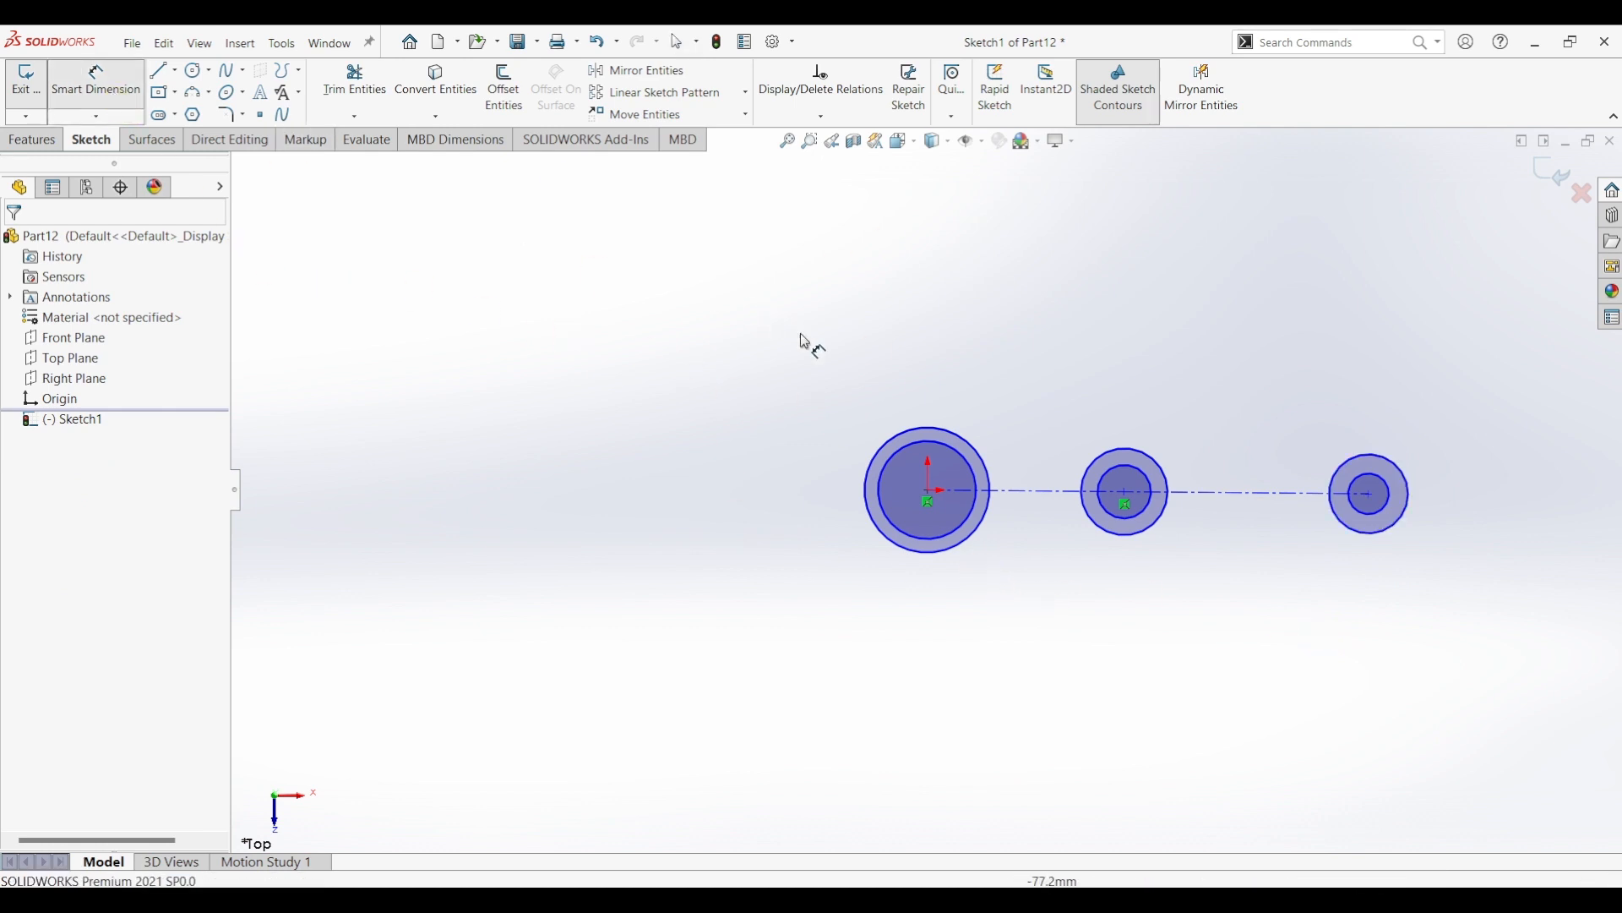
{"action": "left_click", "coordinate": [923, 446]}
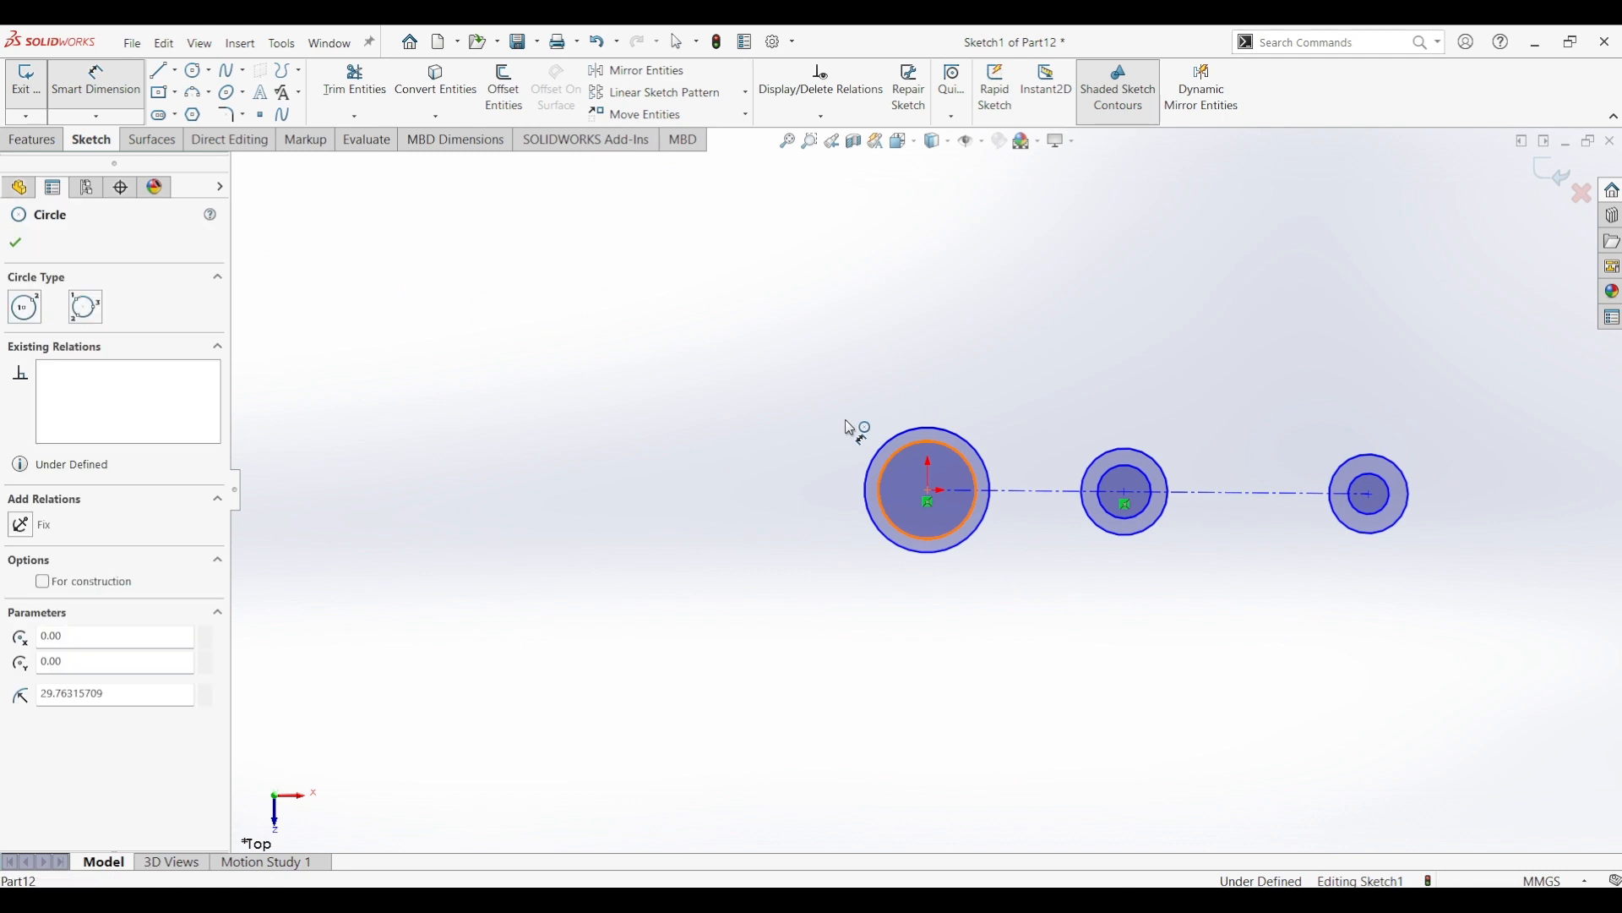
{"action": "left_click", "coordinate": [887, 430]}
{"action": "type", "text": "30"}
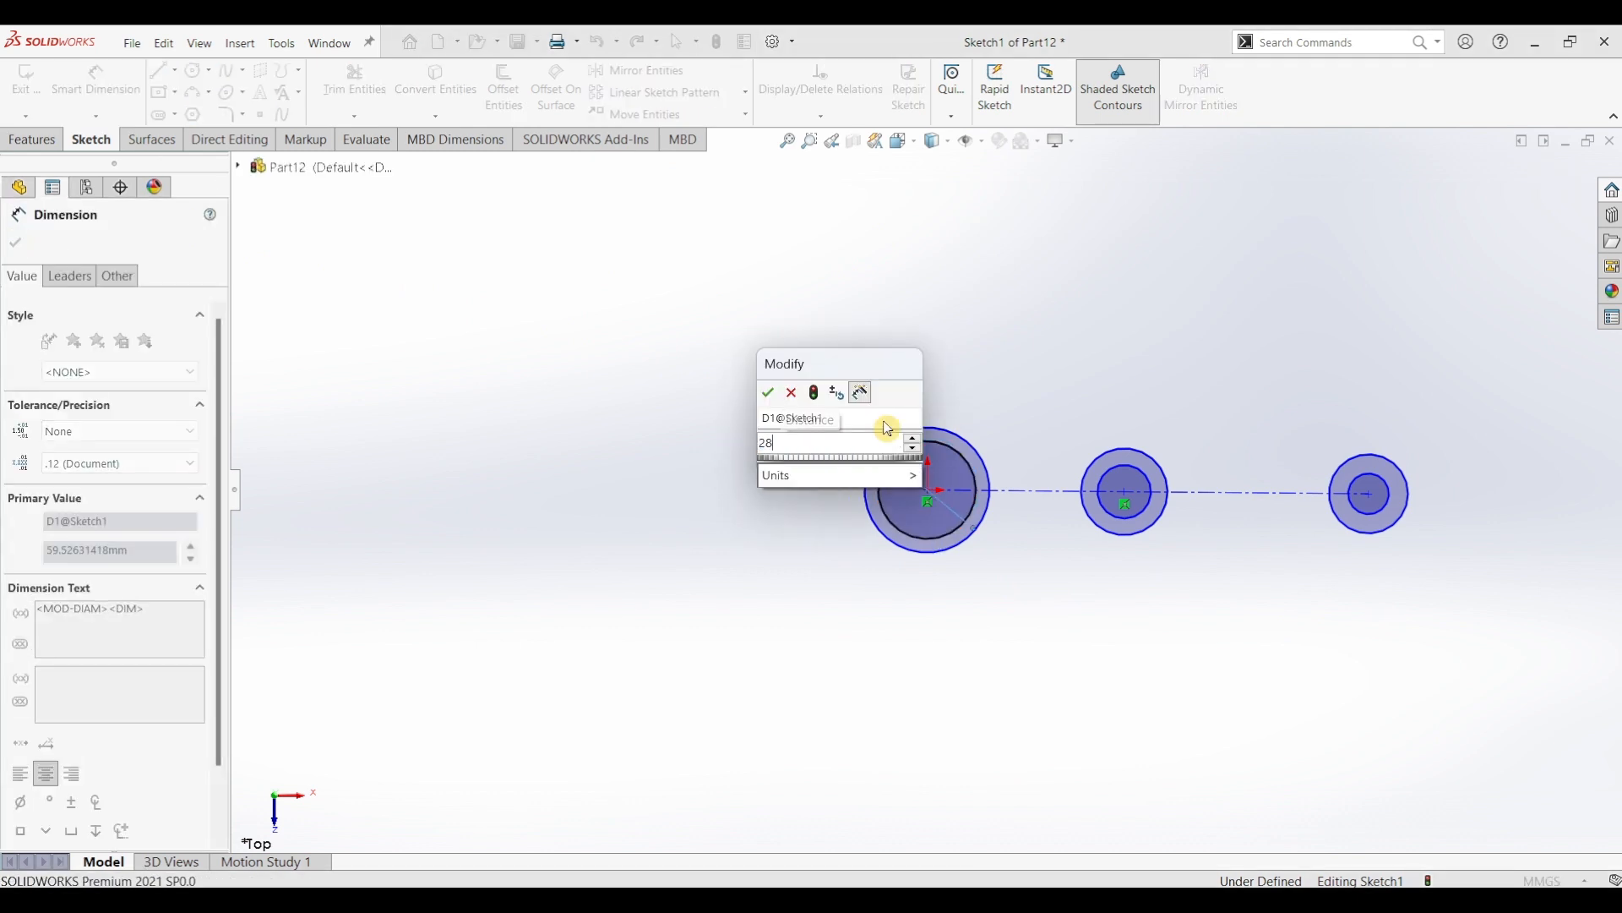
{"action": "key", "text": "Return"}
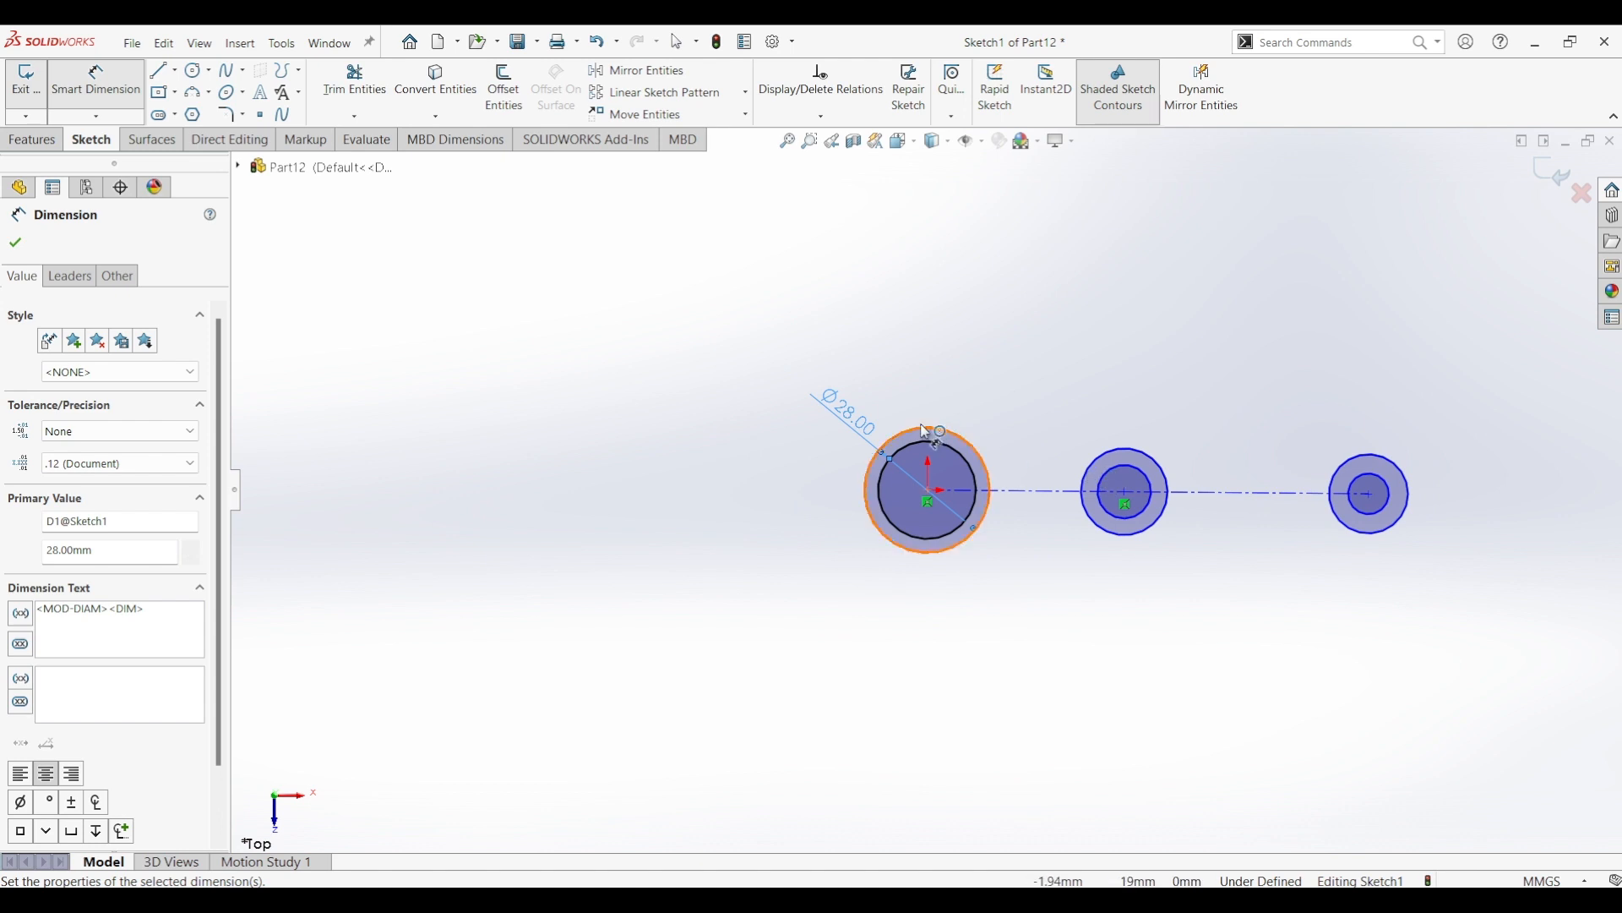
{"action": "left_click", "coordinate": [926, 435]}
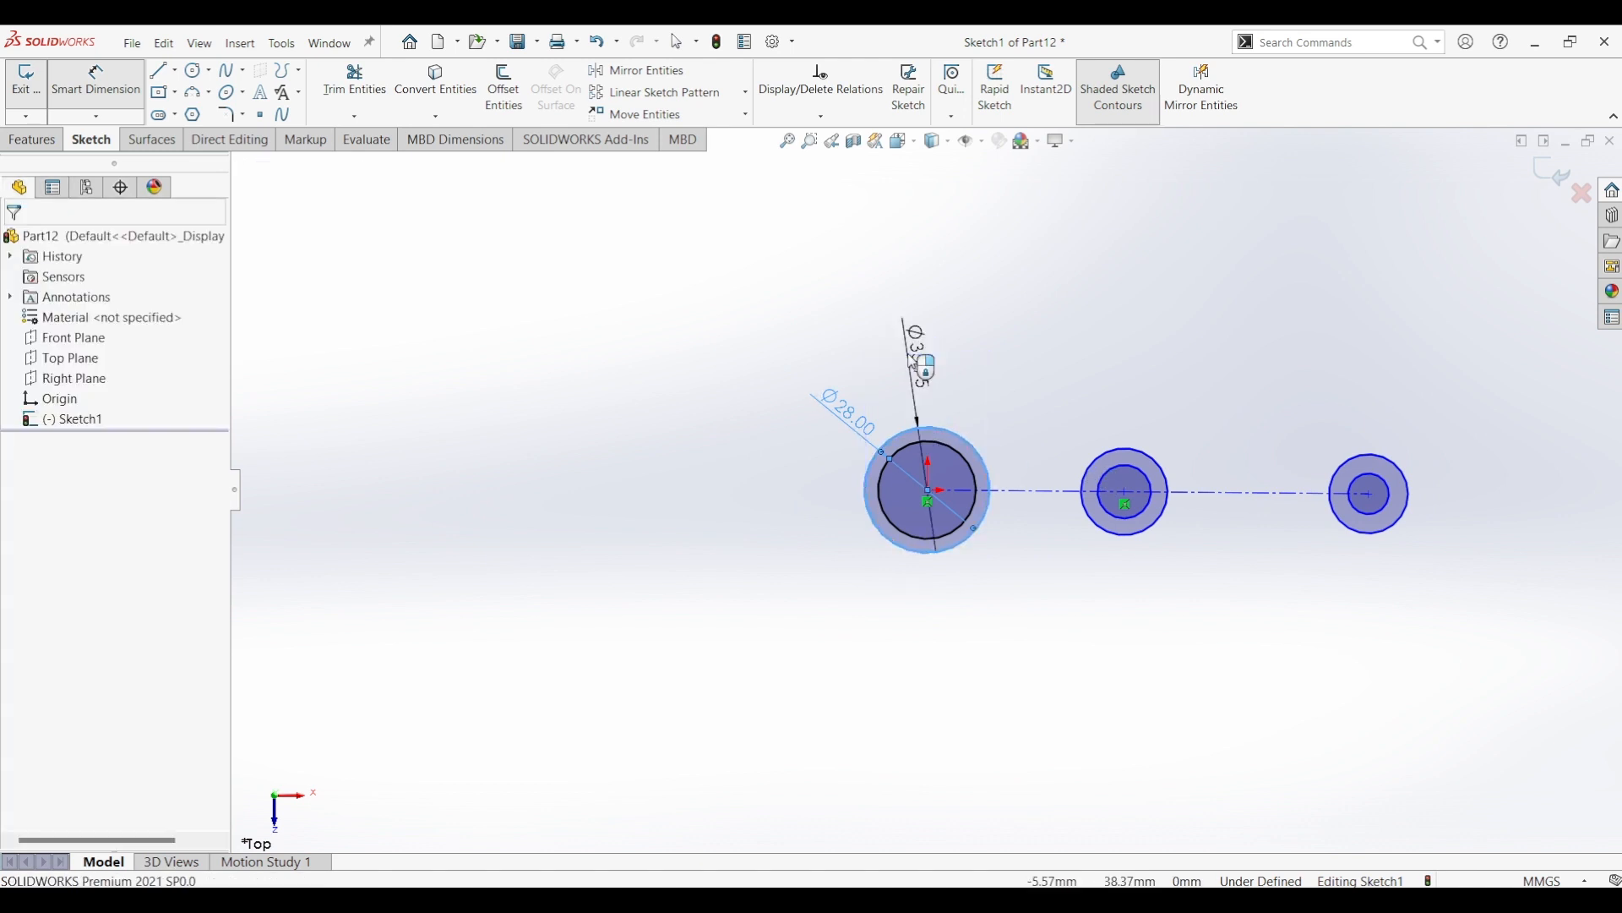
{"action": "left_click", "coordinate": [928, 363]}
{"action": "type", "text": "42"}
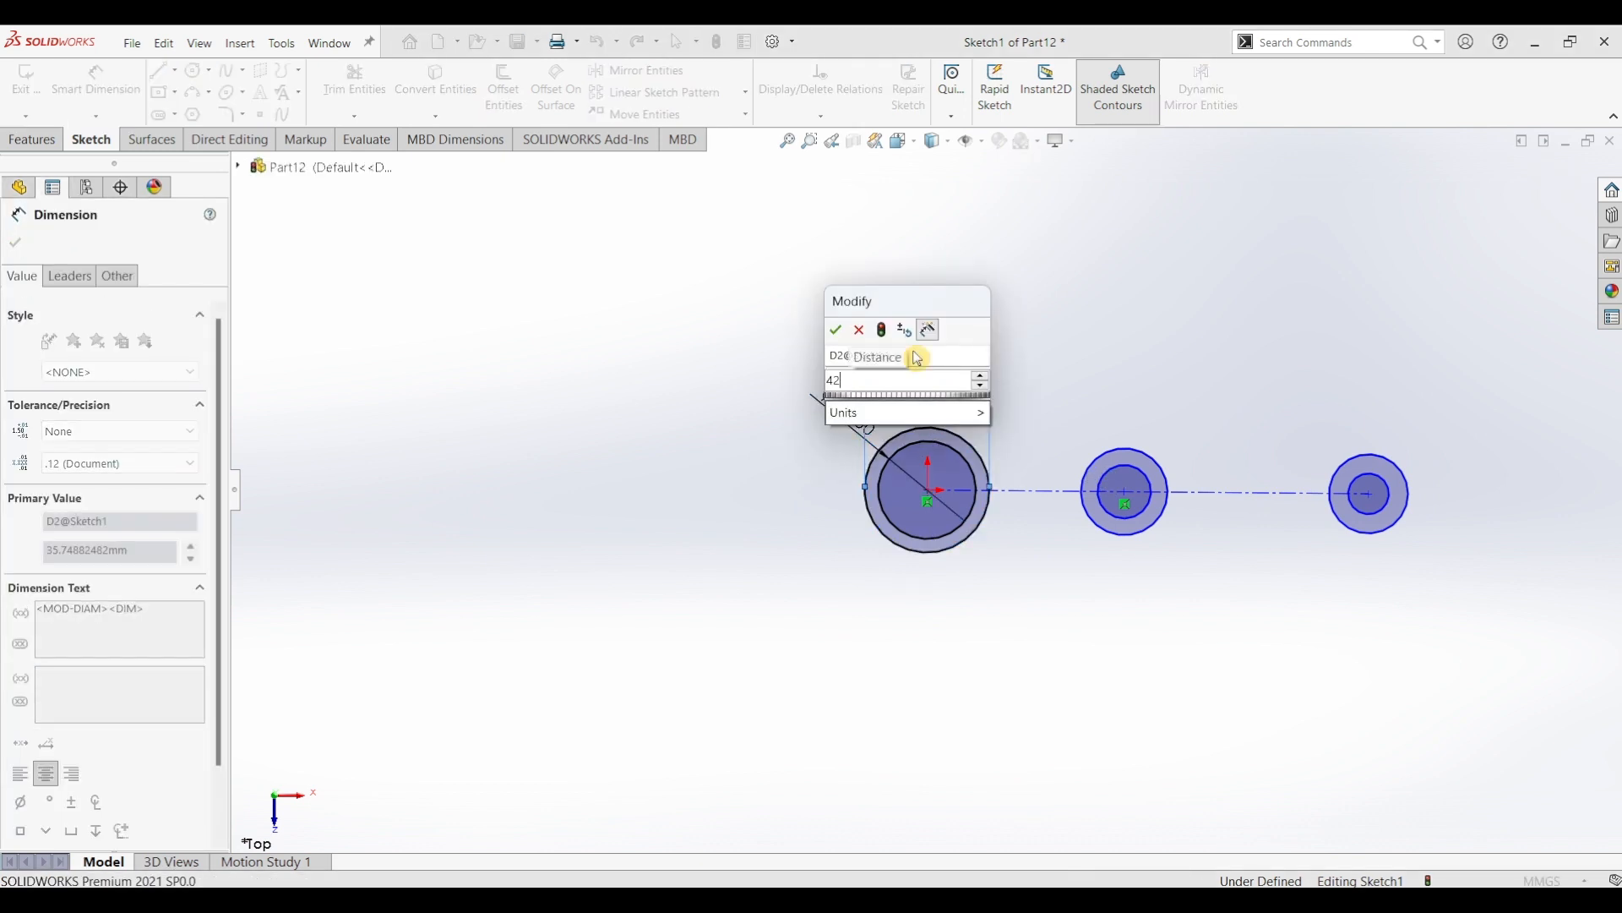
{"action": "key", "text": "Return"}
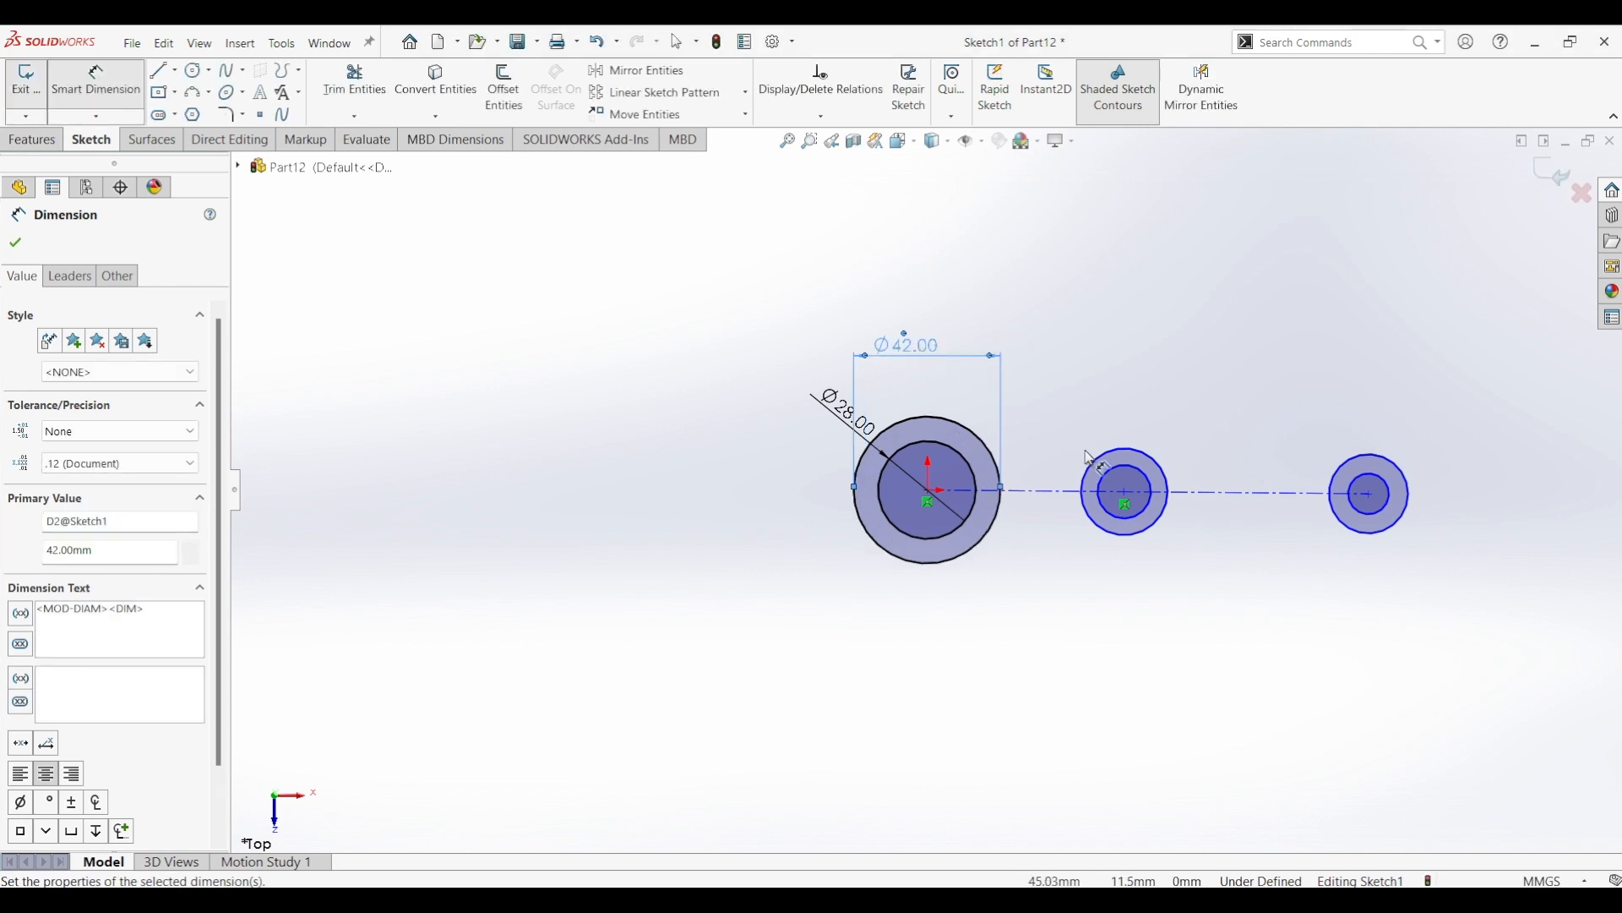
- Dimension the two middle circles to diameters of 20 mm for the inner and 30 mm for the outer
{"action": "left_click", "coordinate": [1148, 475]}
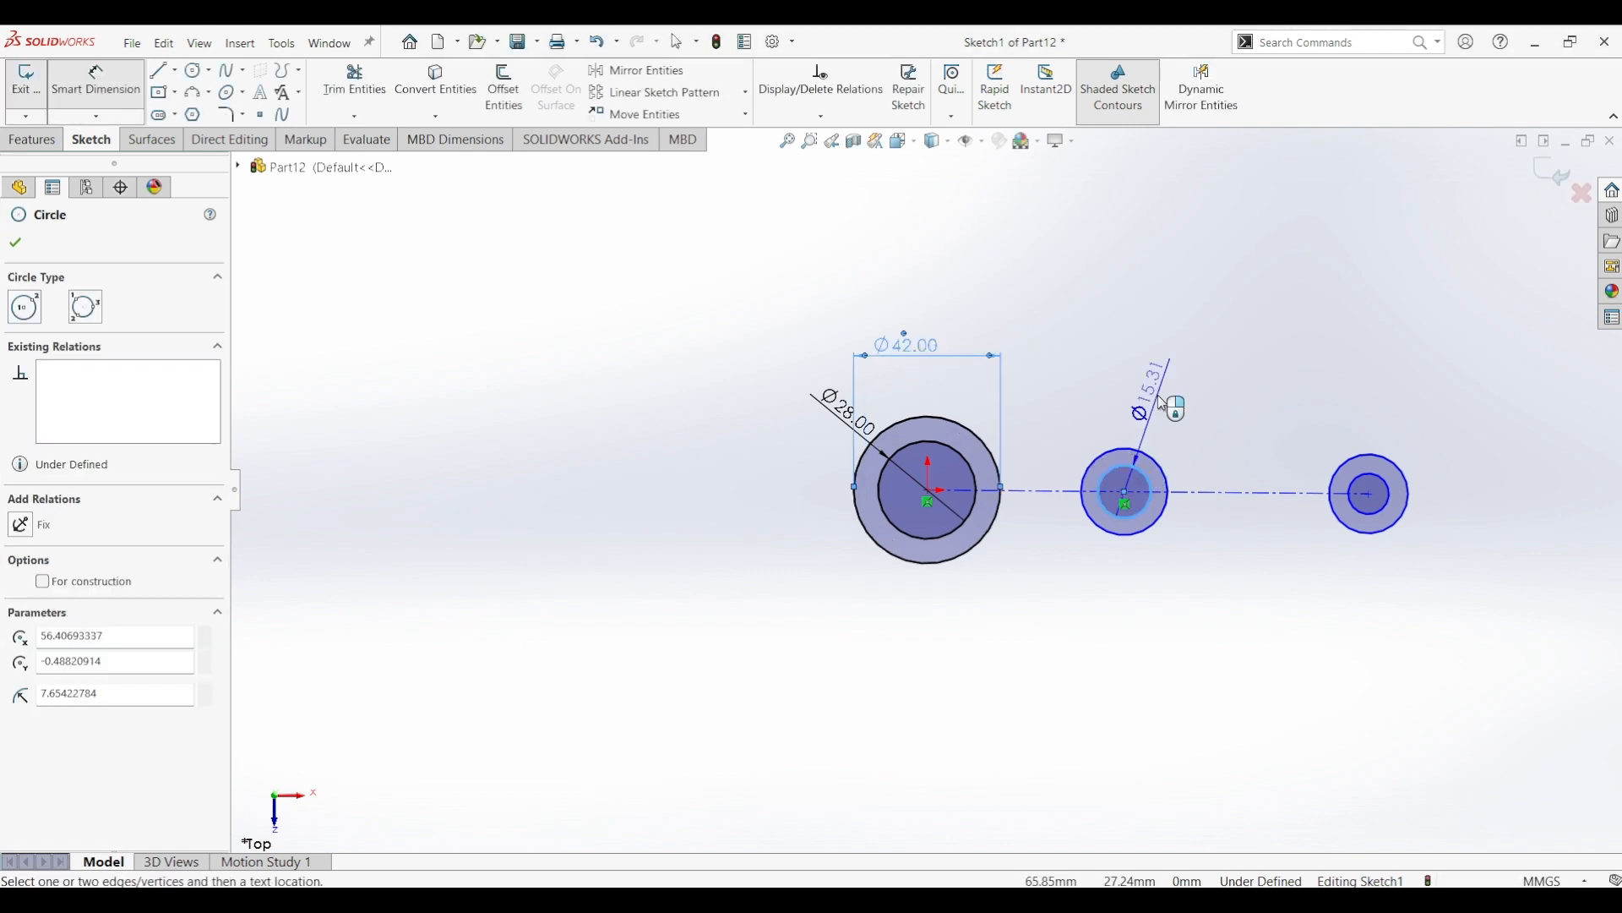
{"action": "left_click", "coordinate": [1166, 403]}
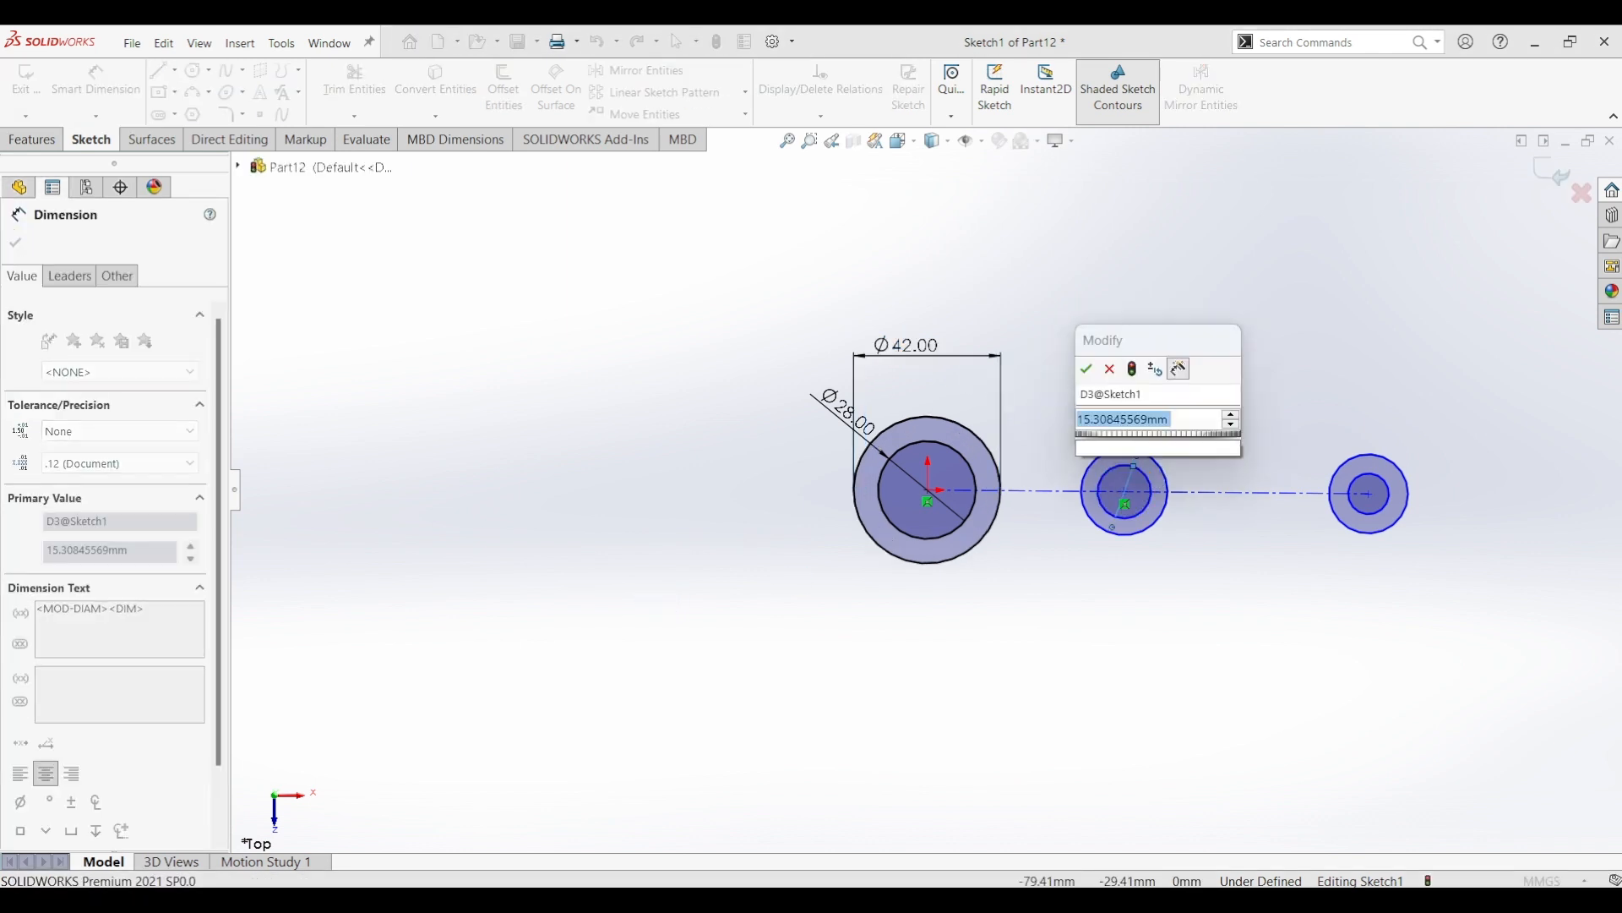
{"action": "type", "text": "20"}
{"action": "key", "text": "Return"}
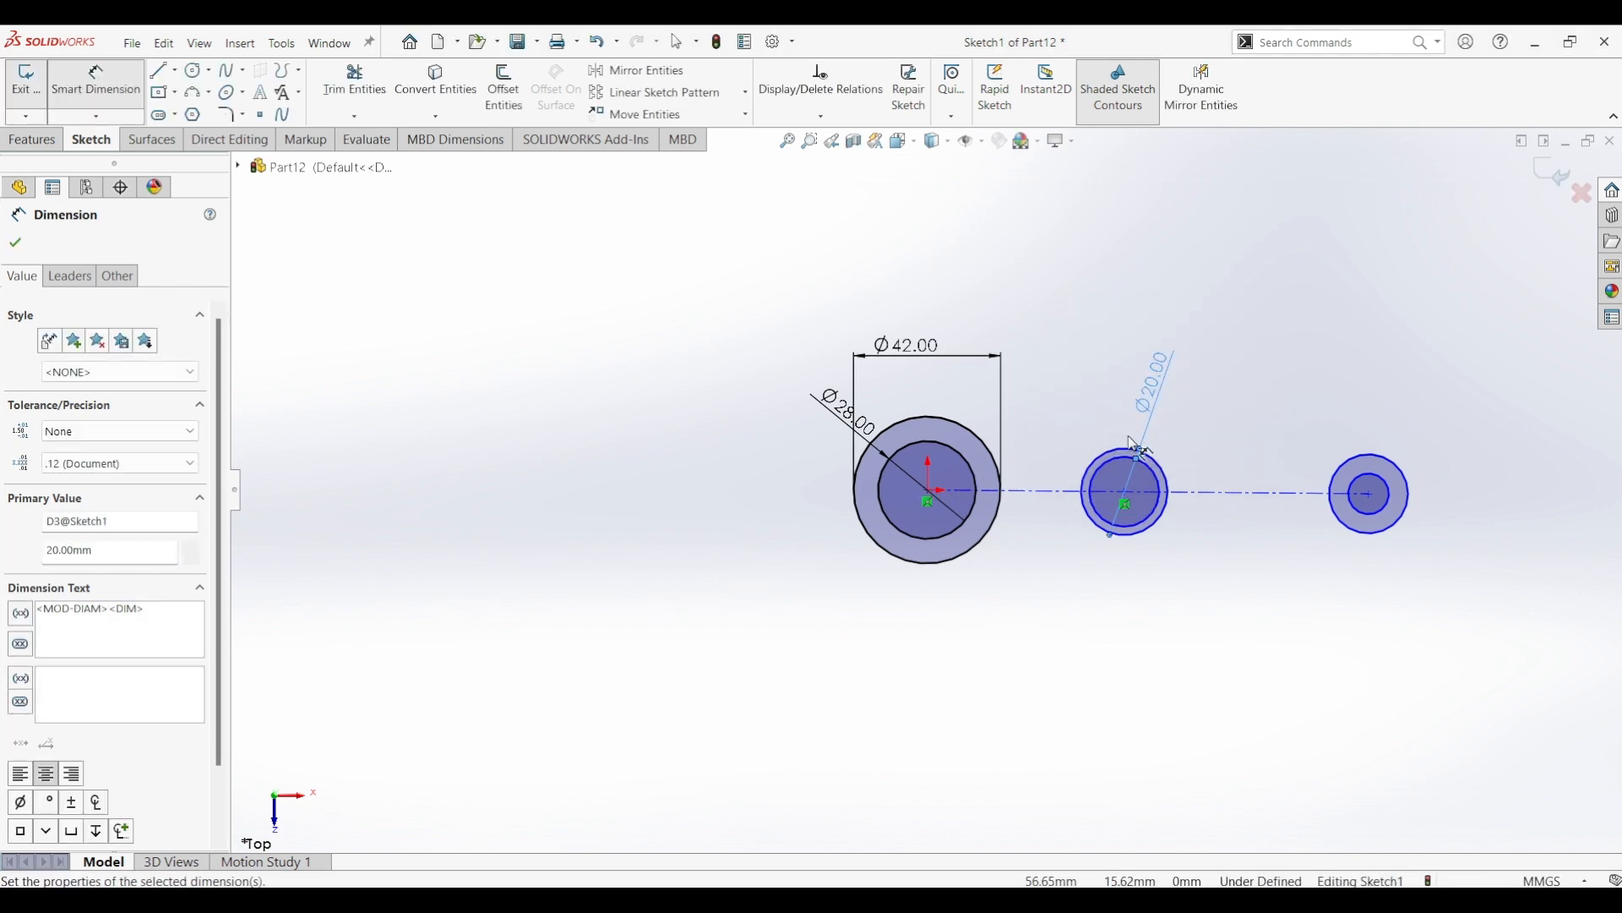
{"action": "left_click", "coordinate": [1129, 455]}
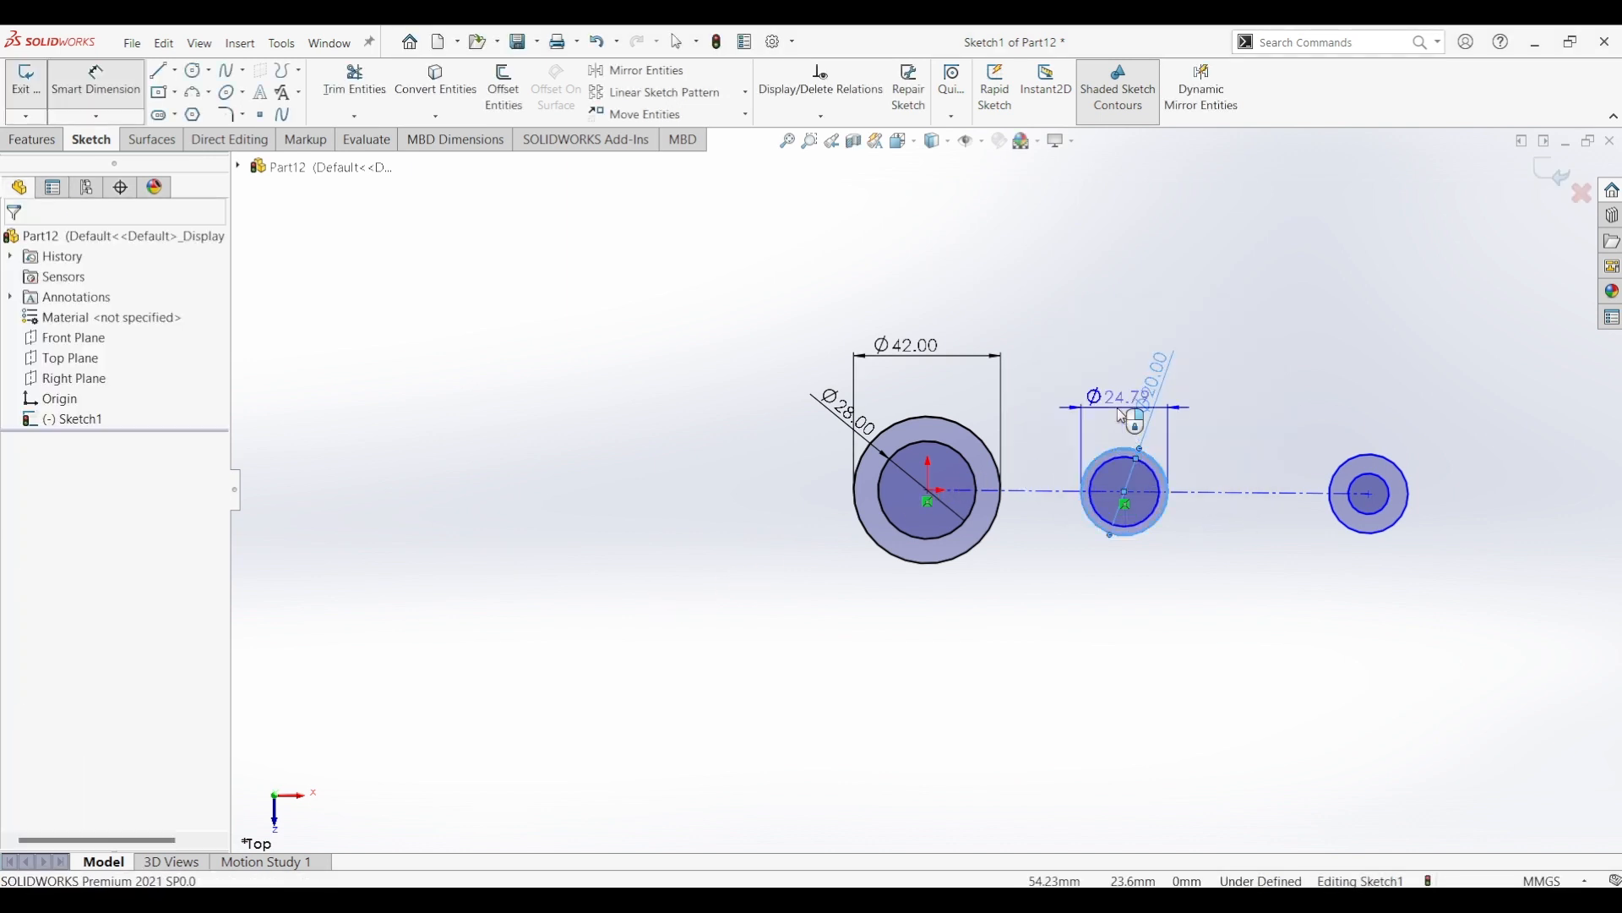
{"action": "left_click", "coordinate": [1135, 422]}
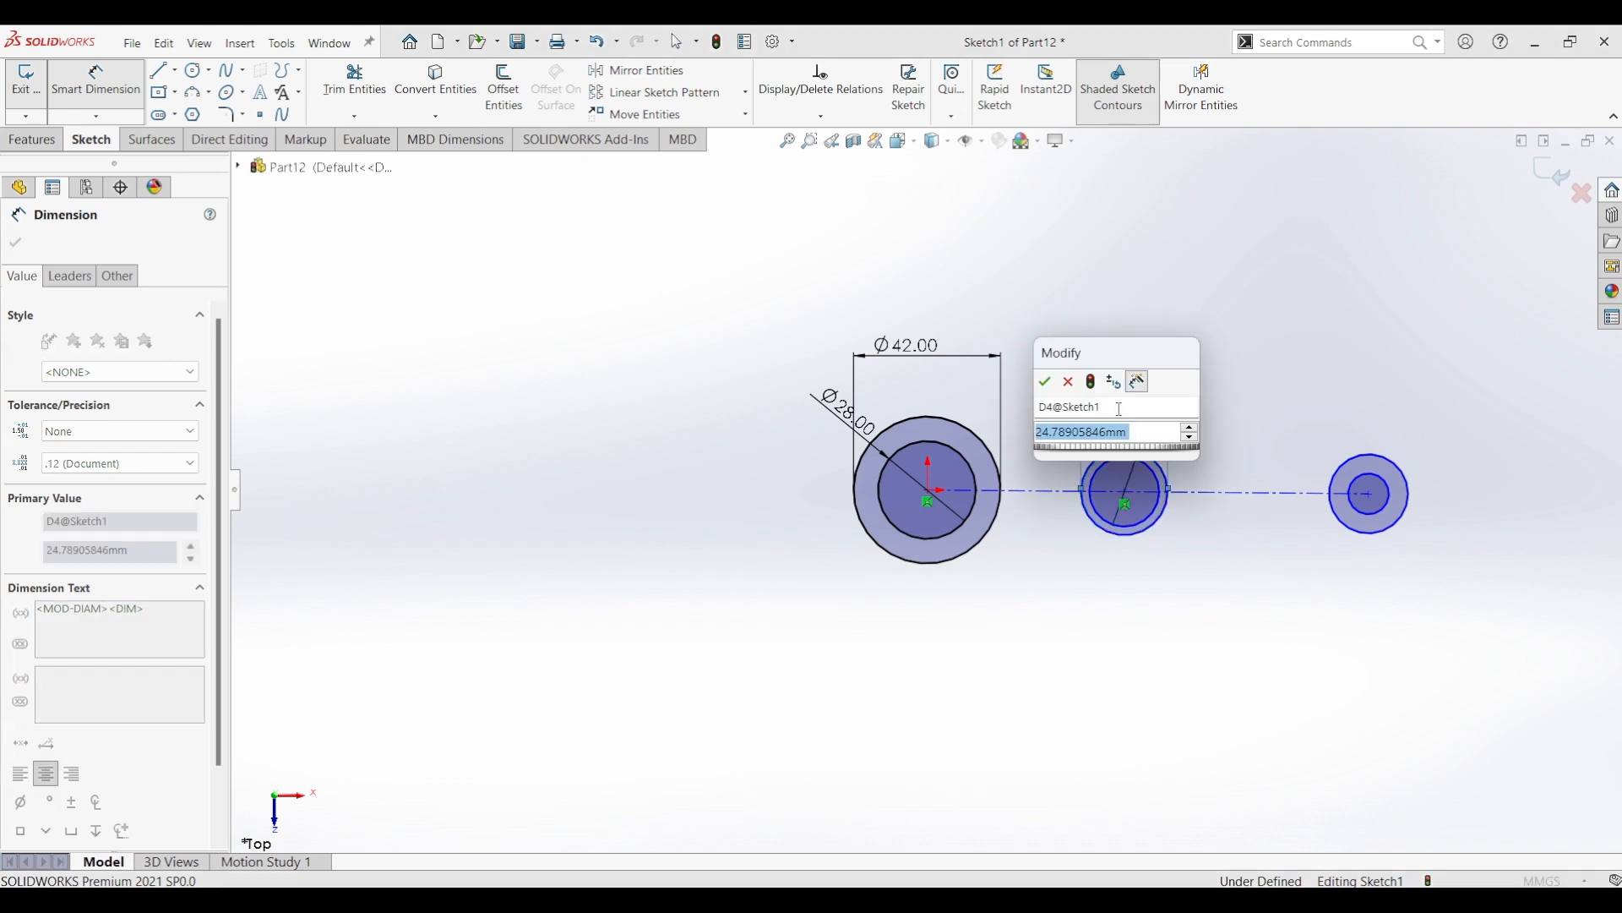
{"action": "type", "text": "30"}
{"action": "key", "text": "Escape"}
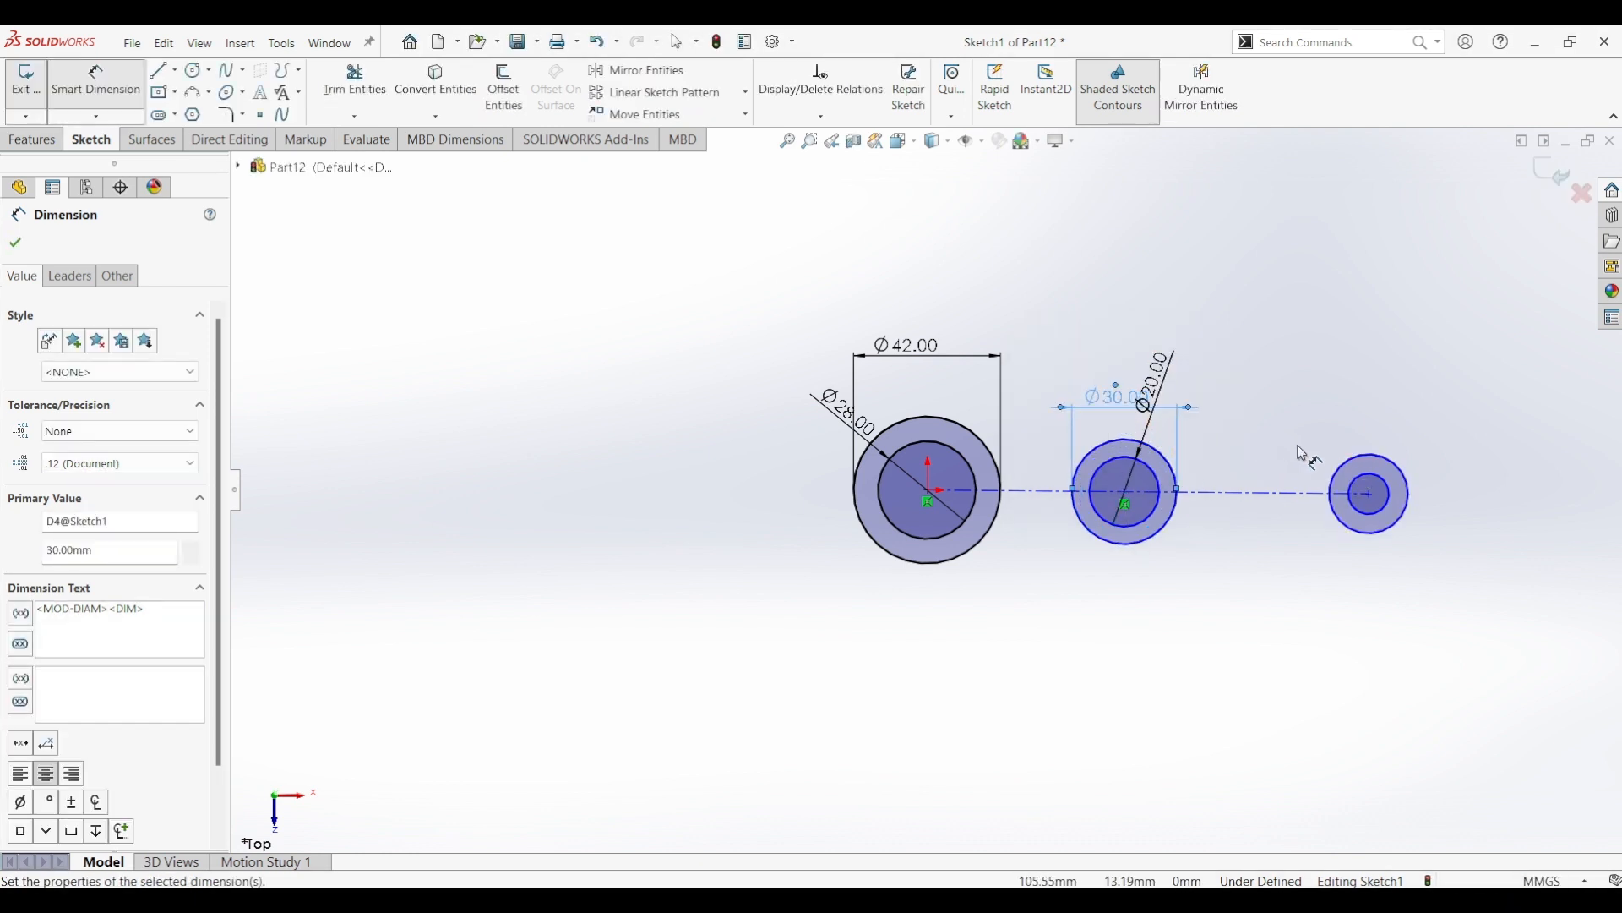
{"action": "key", "text": "Escape"}
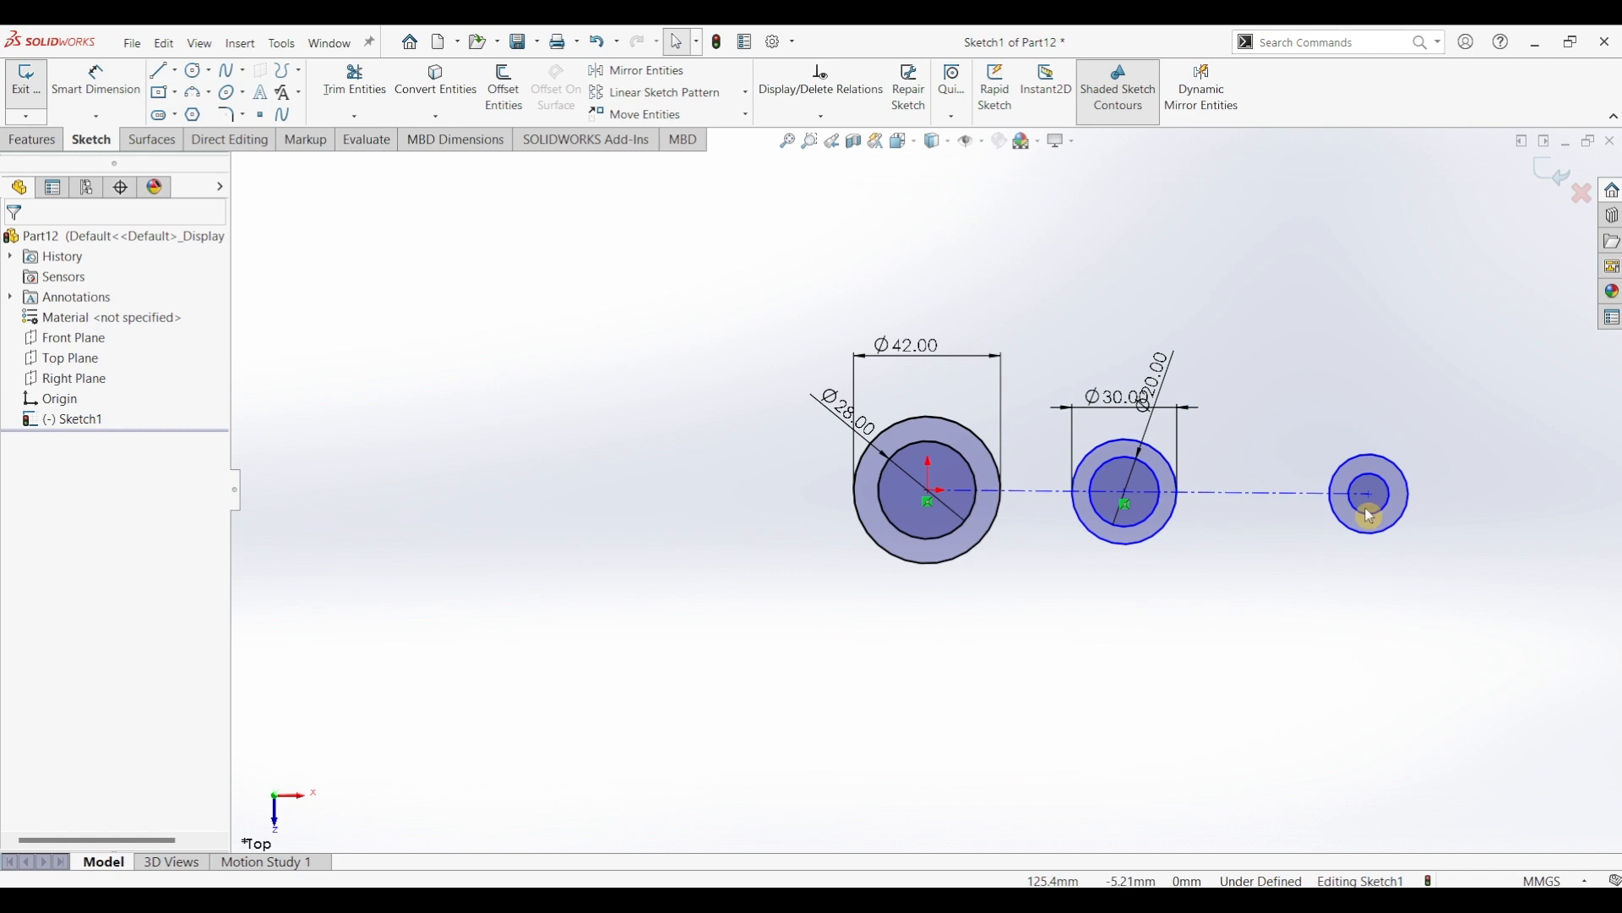
- Make the far-end inner and outer circles equal to the matching inner and outer circles of the middle pair
{"action": "left_click", "coordinate": [1167, 488]}
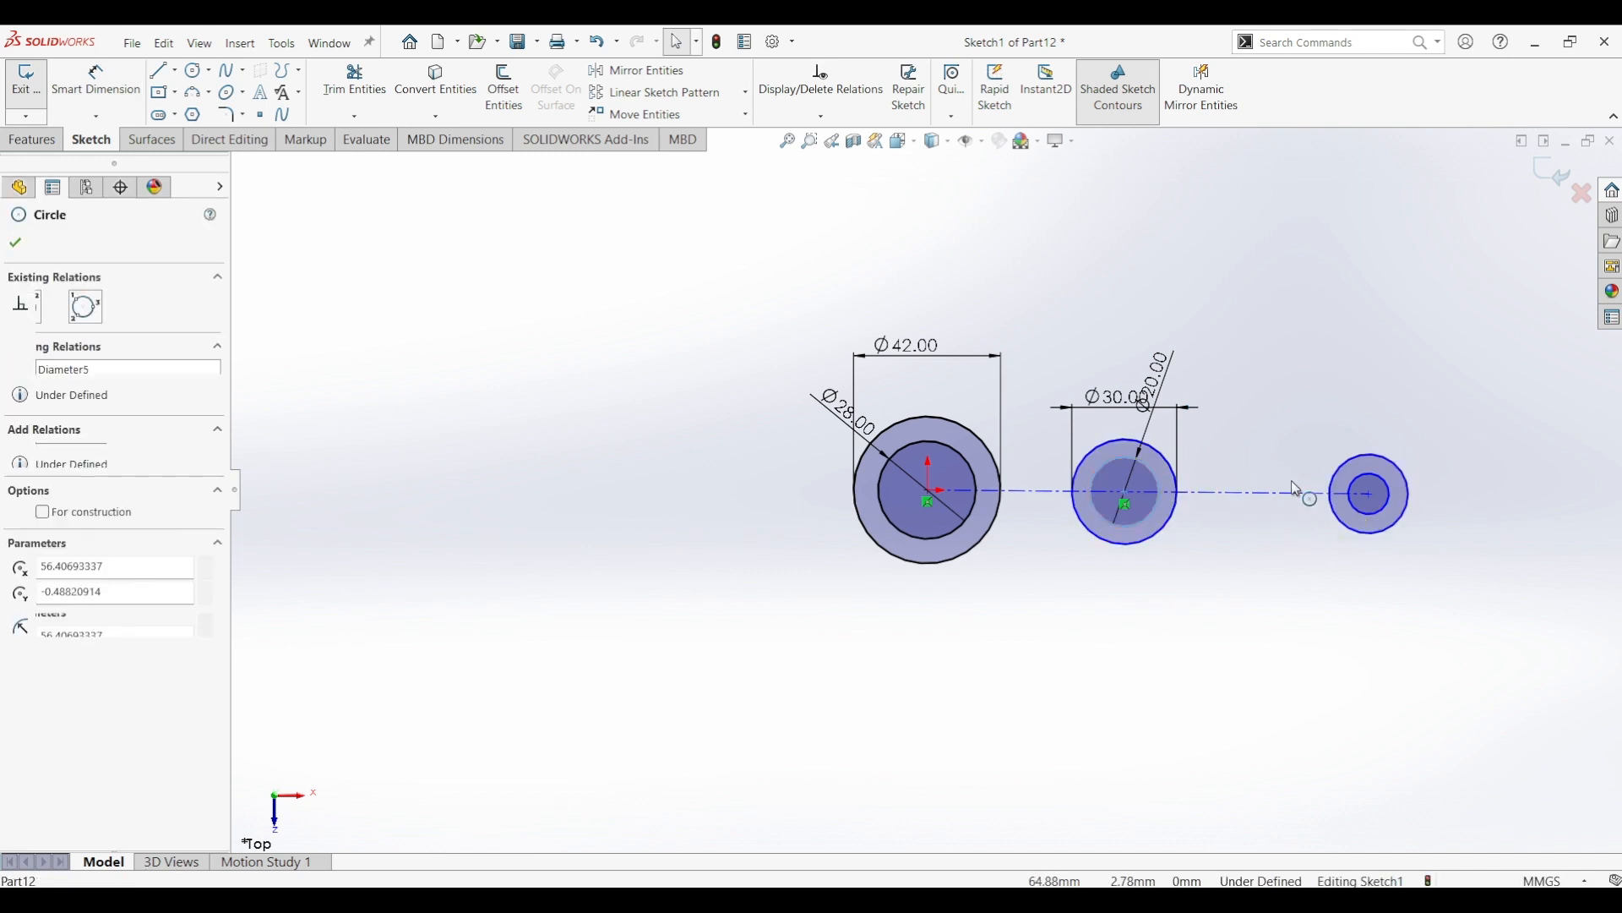
{"action": "left_click", "coordinate": [1381, 485], "text": "ctrl"}
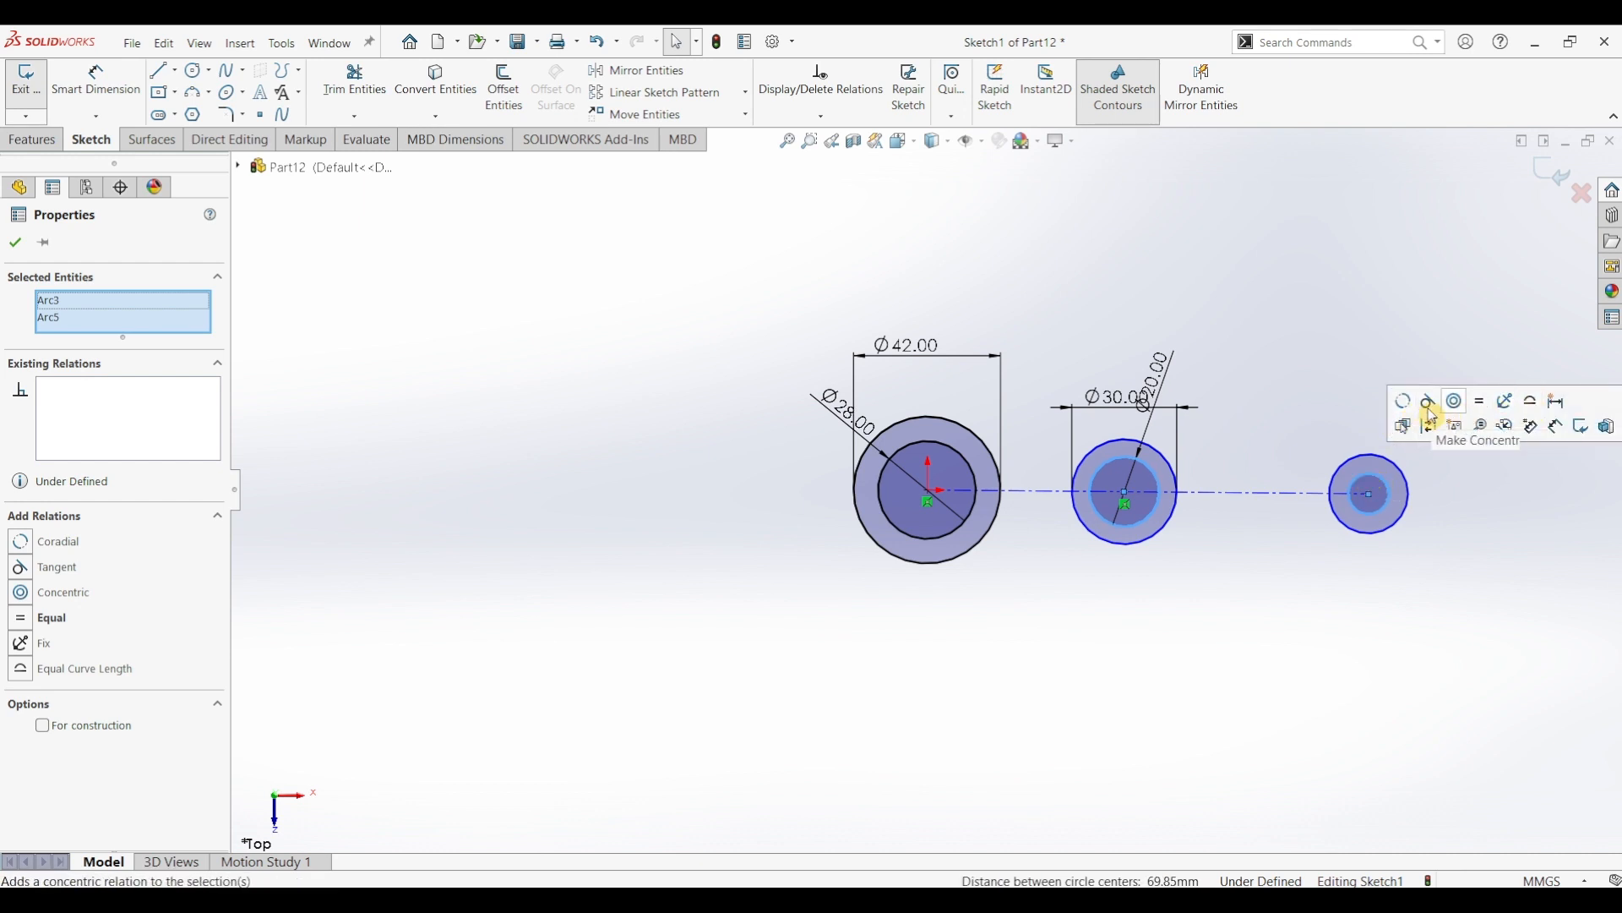
{"action": "left_click", "coordinate": [1478, 403]}
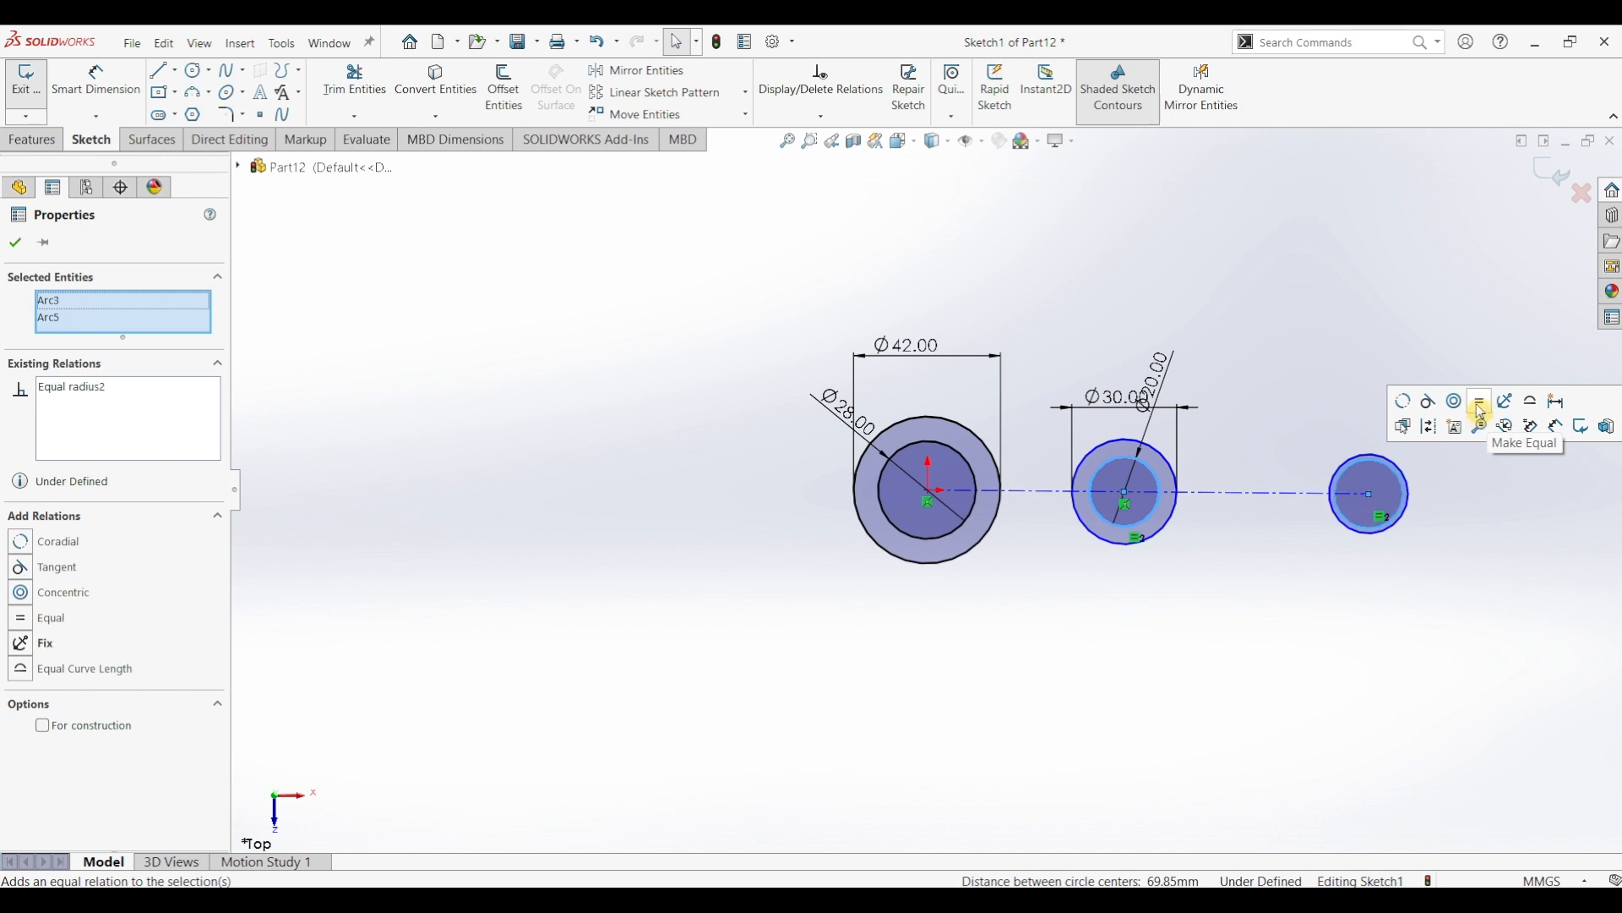
{"action": "left_click", "coordinate": [1478, 538]}
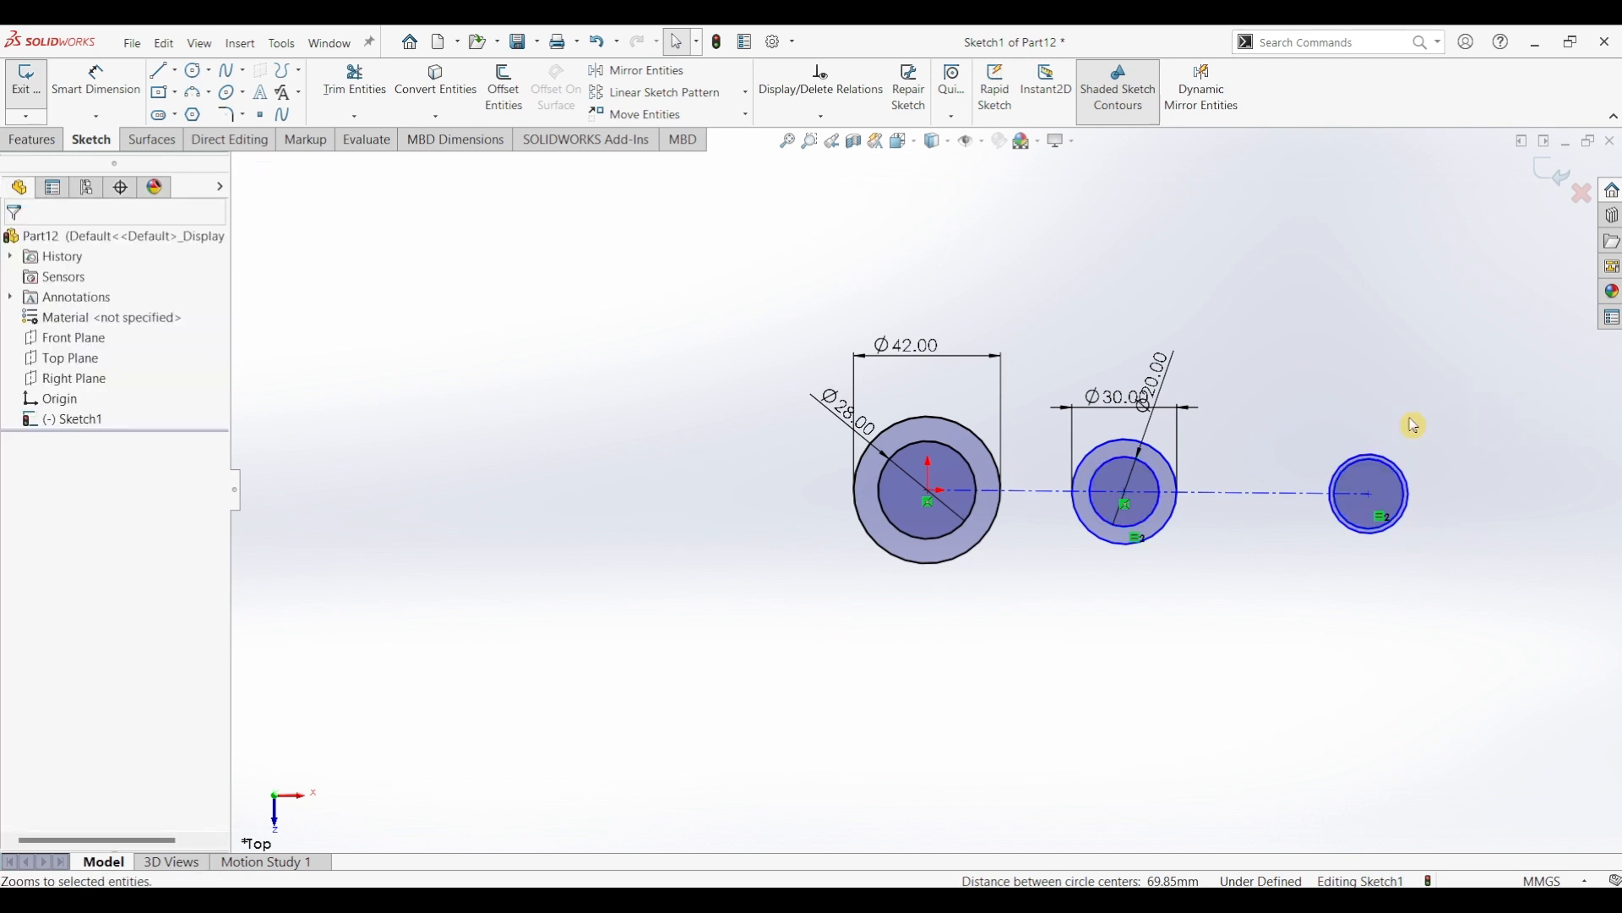
{"action": "left_click", "coordinate": [1163, 461]}
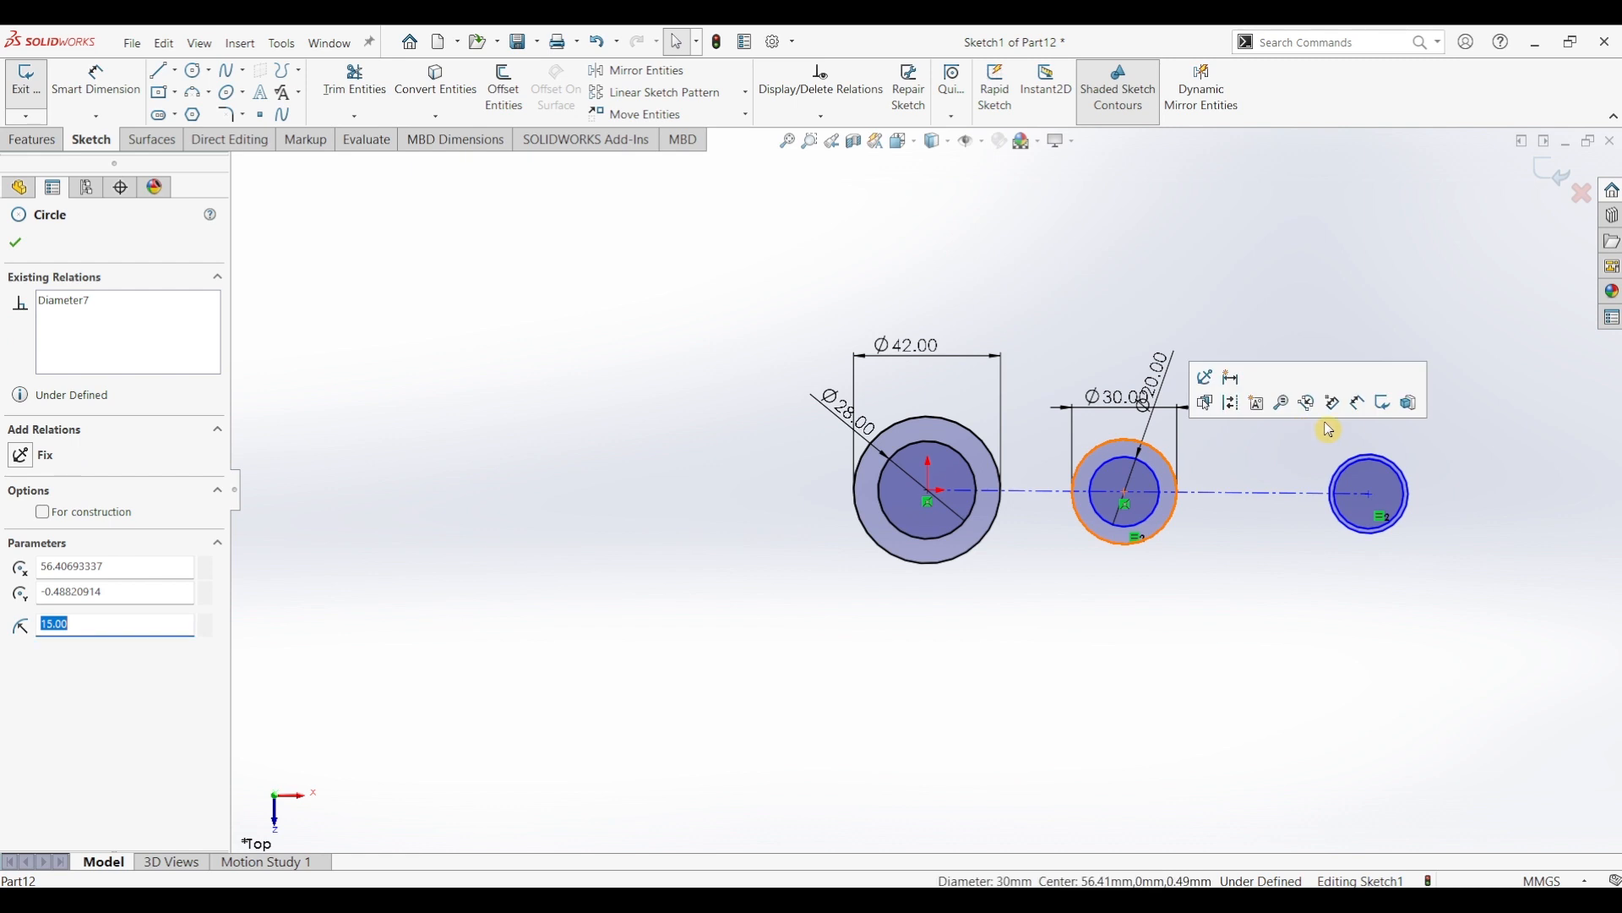
{"action": "left_click", "coordinate": [1386, 460], "text": "ctrl"}
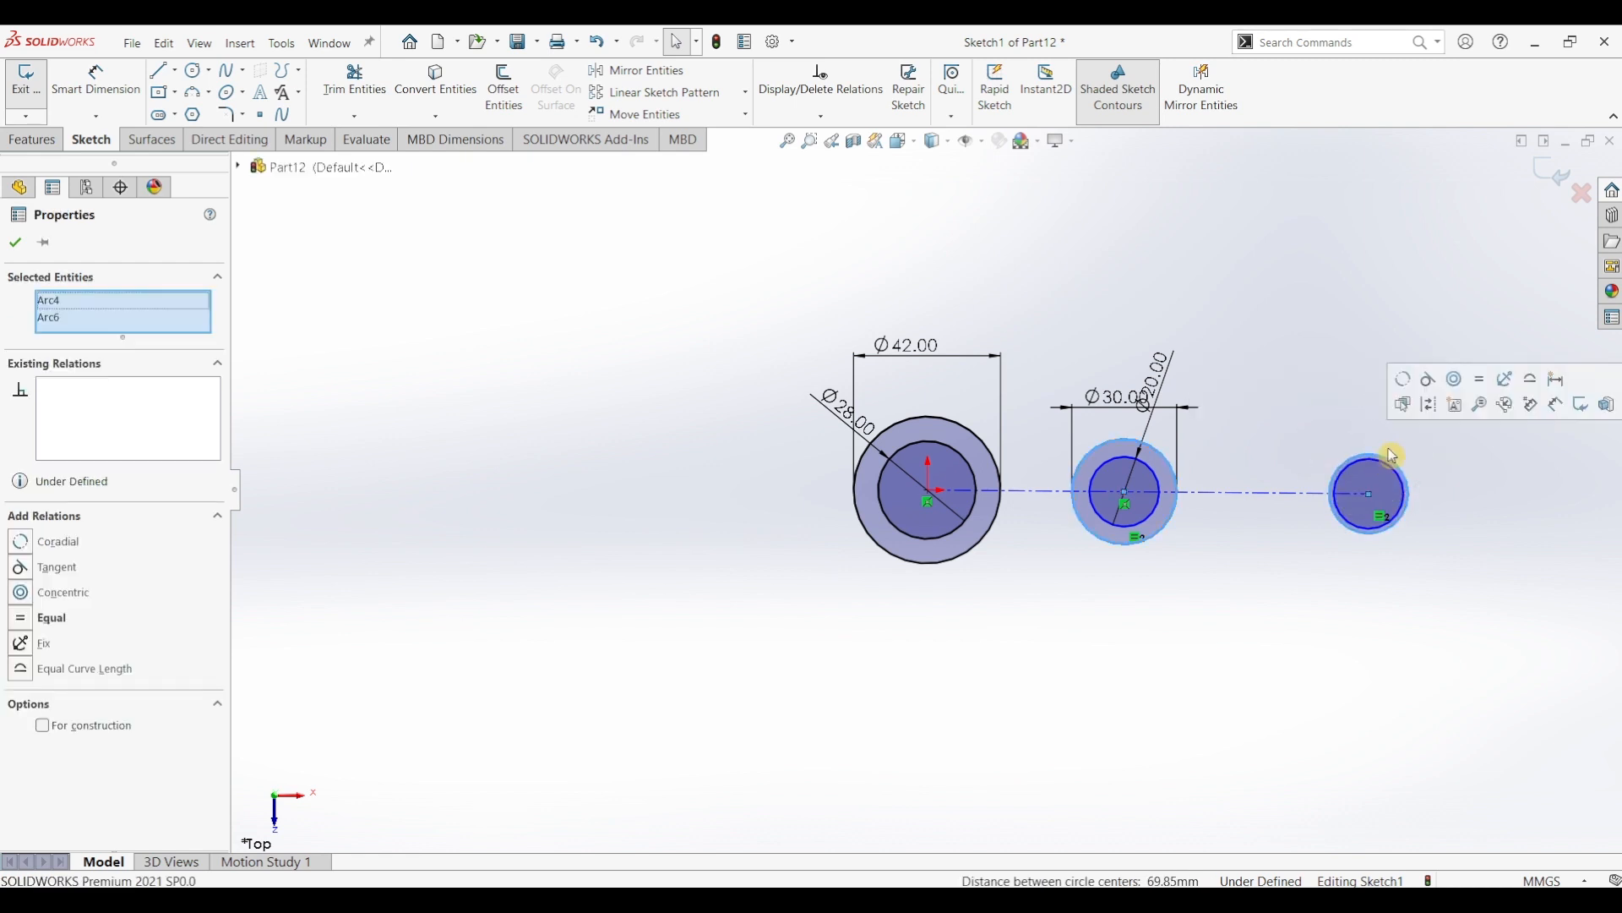
{"action": "left_click", "coordinate": [1480, 379]}
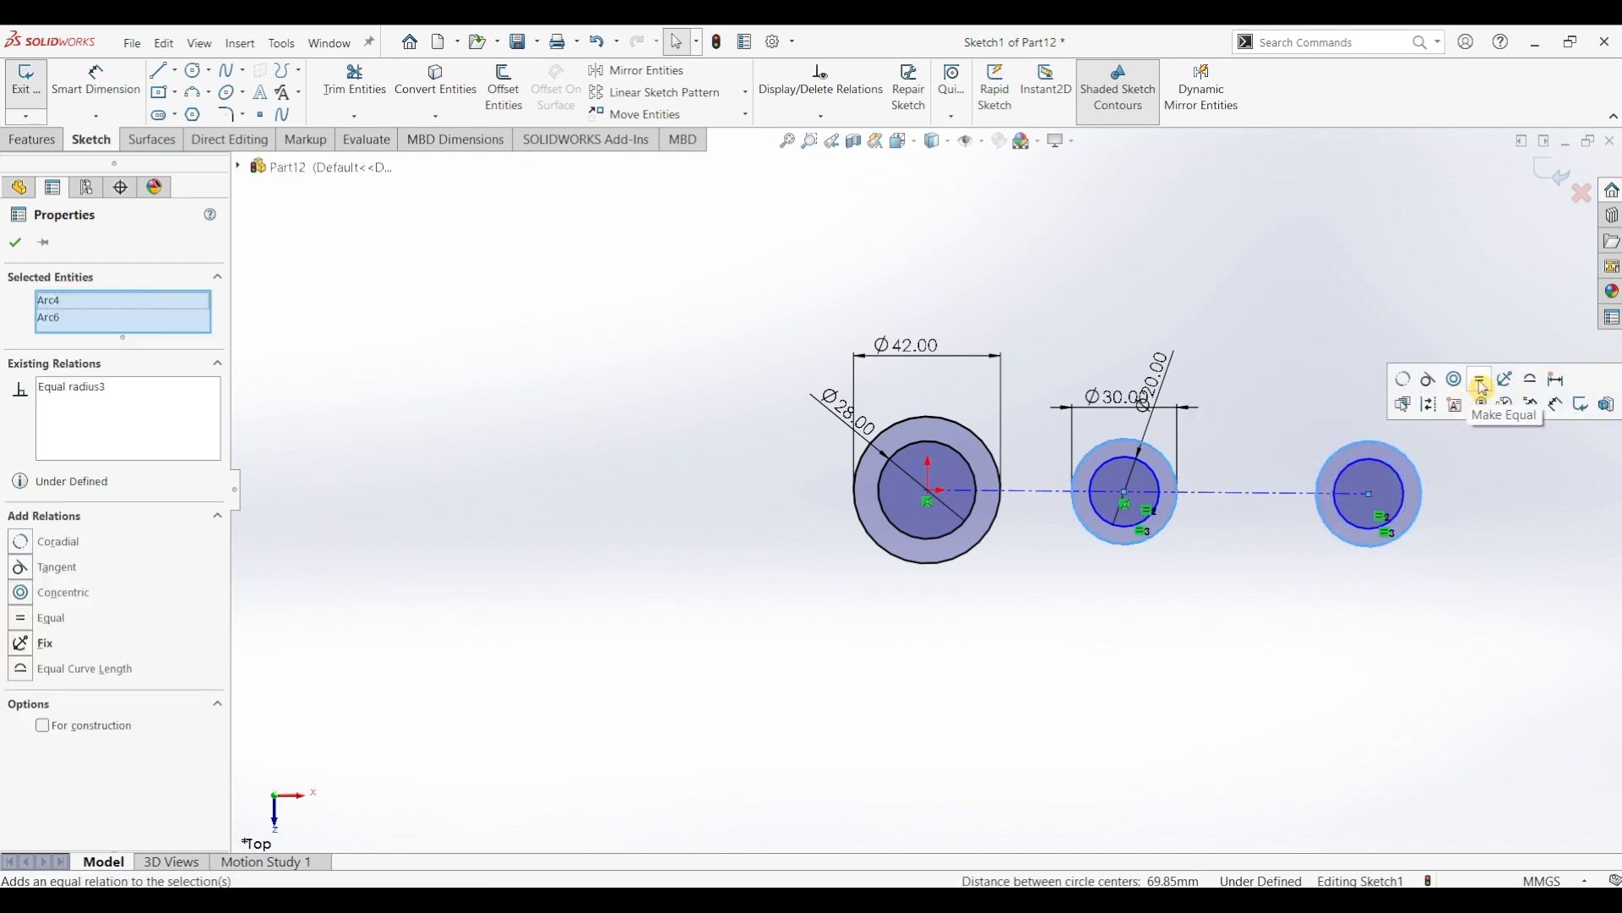
{"action": "left_click", "coordinate": [1485, 588]}
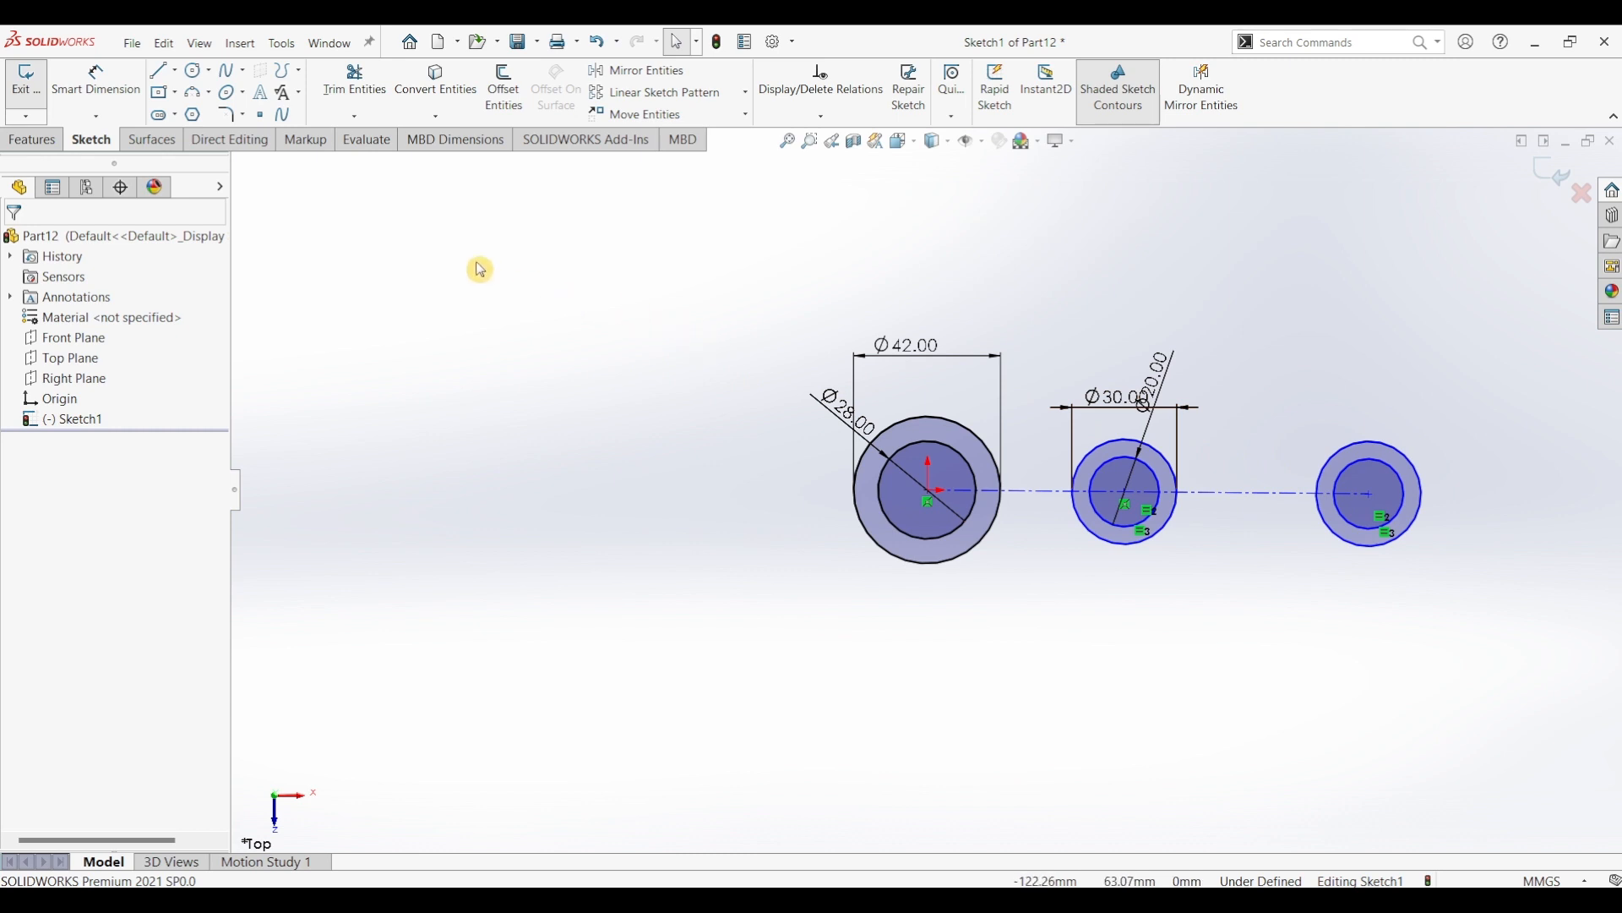
- Dimension the distance between the origin and the middle circles' center to 46 mm, placing it below the sketch
{"action": "left_click", "coordinate": [116, 96]}
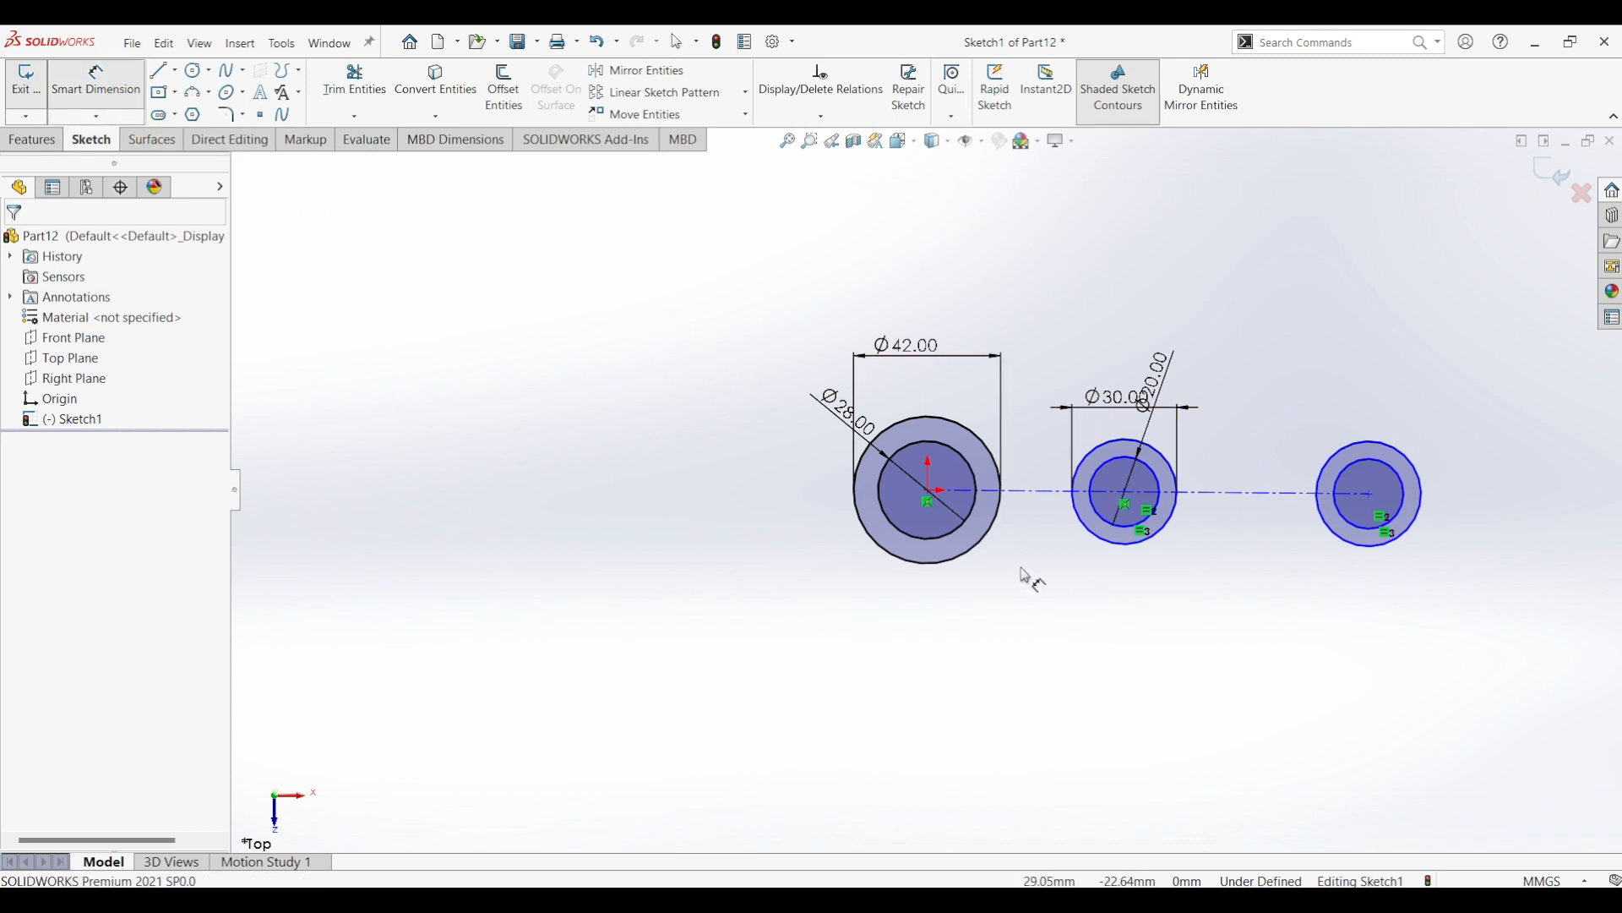
{"action": "left_click", "coordinate": [929, 490]}
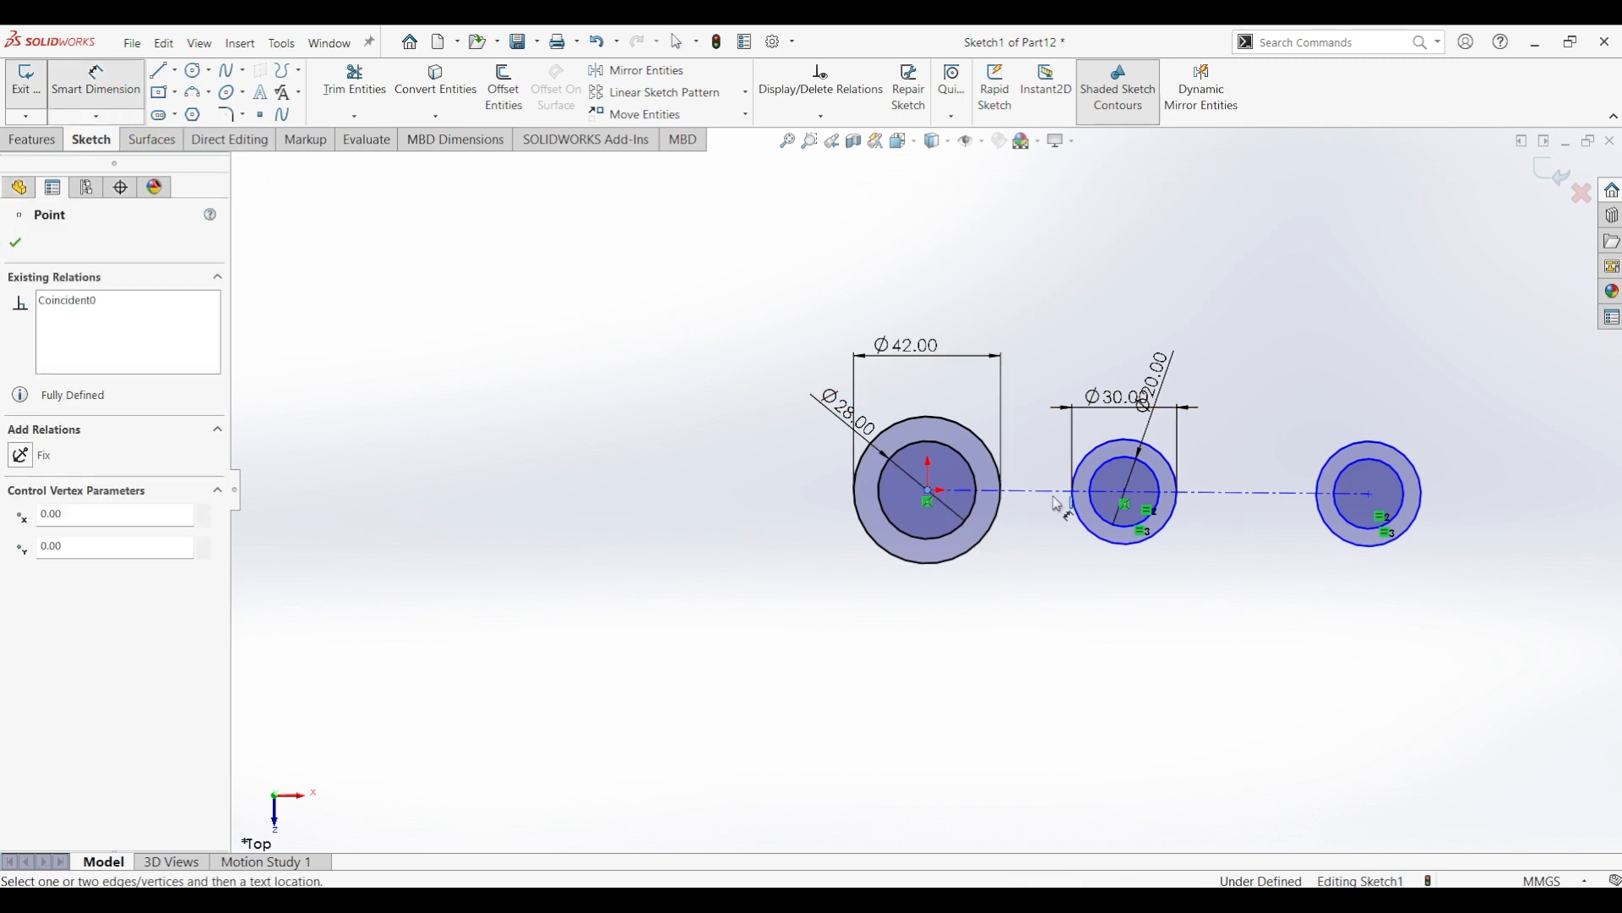
{"action": "left_click", "coordinate": [1129, 497]}
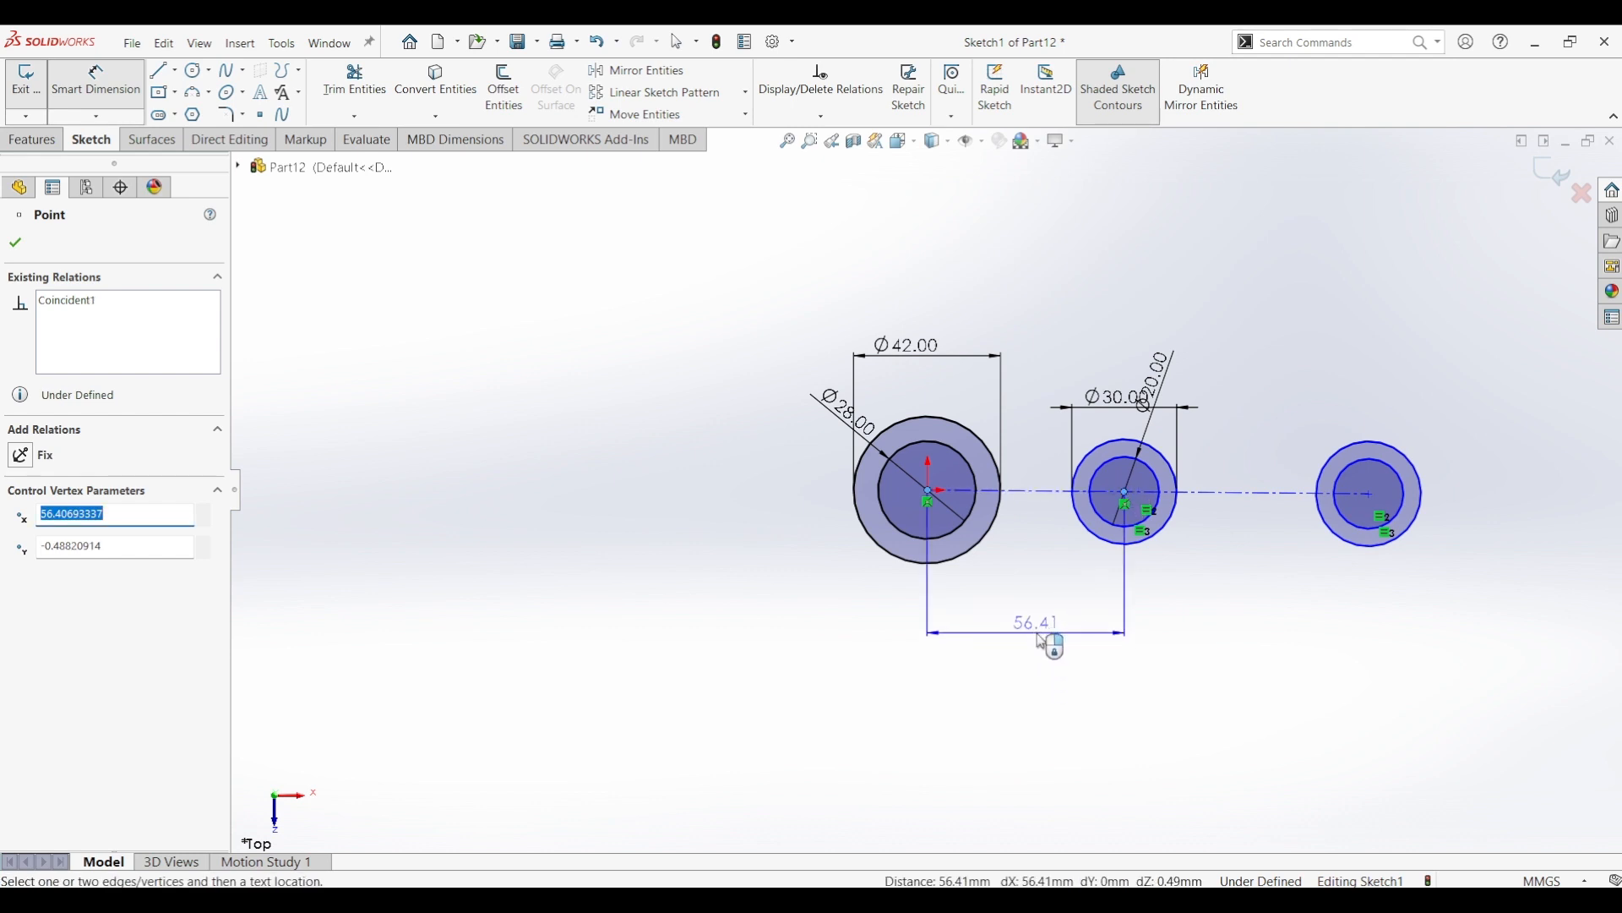
{"action": "left_click", "coordinate": [1045, 642]}
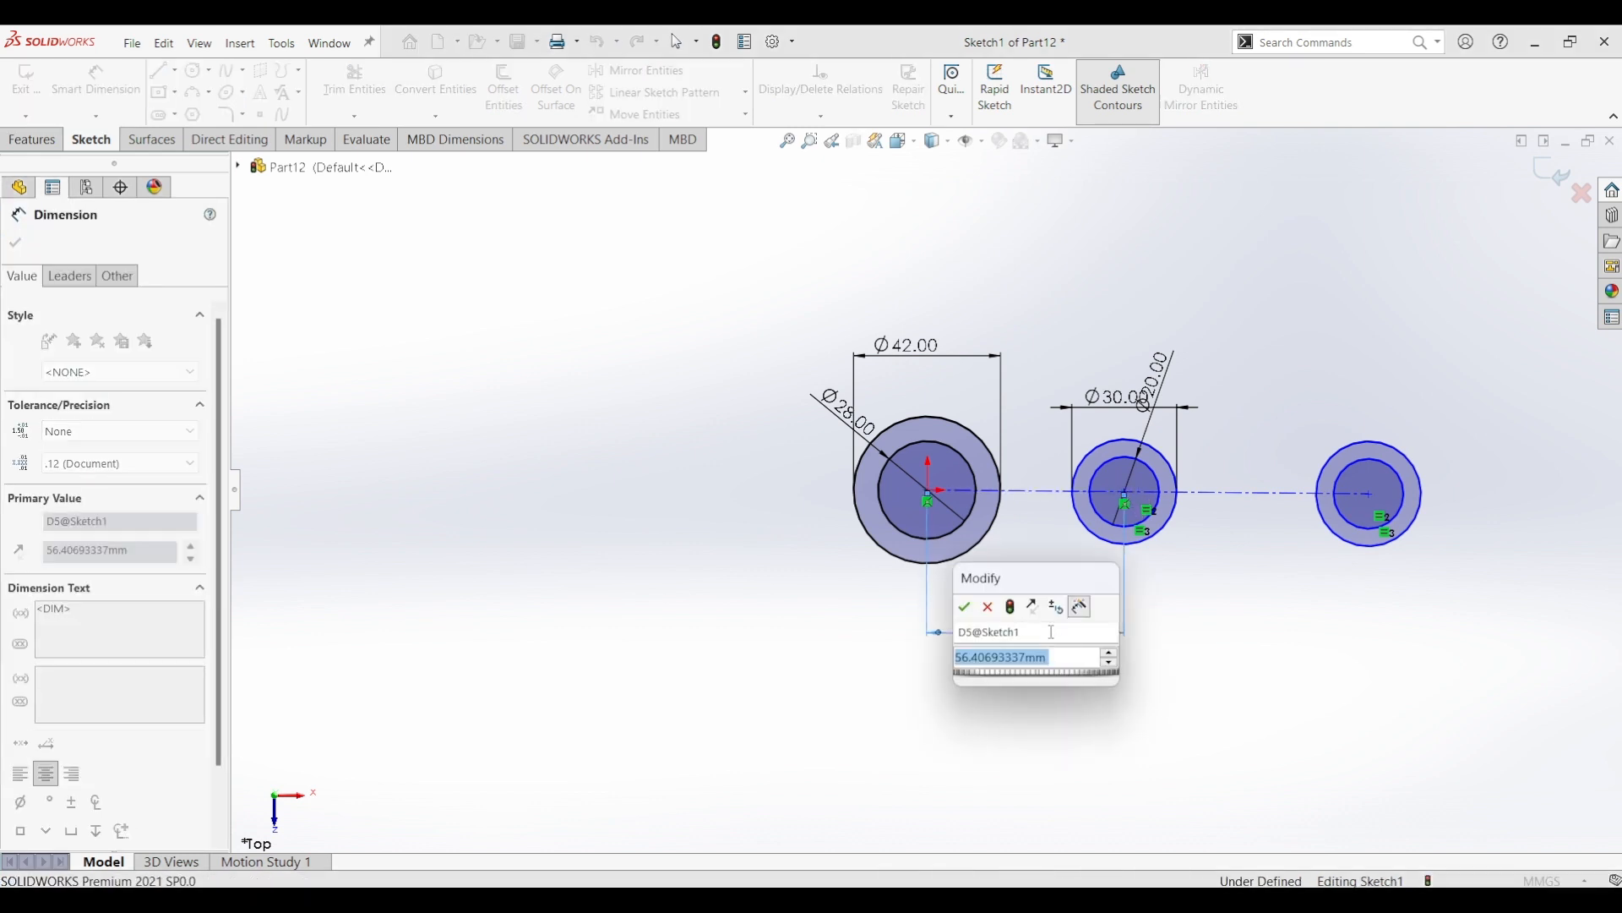
{"action": "key", "text": "Return"}
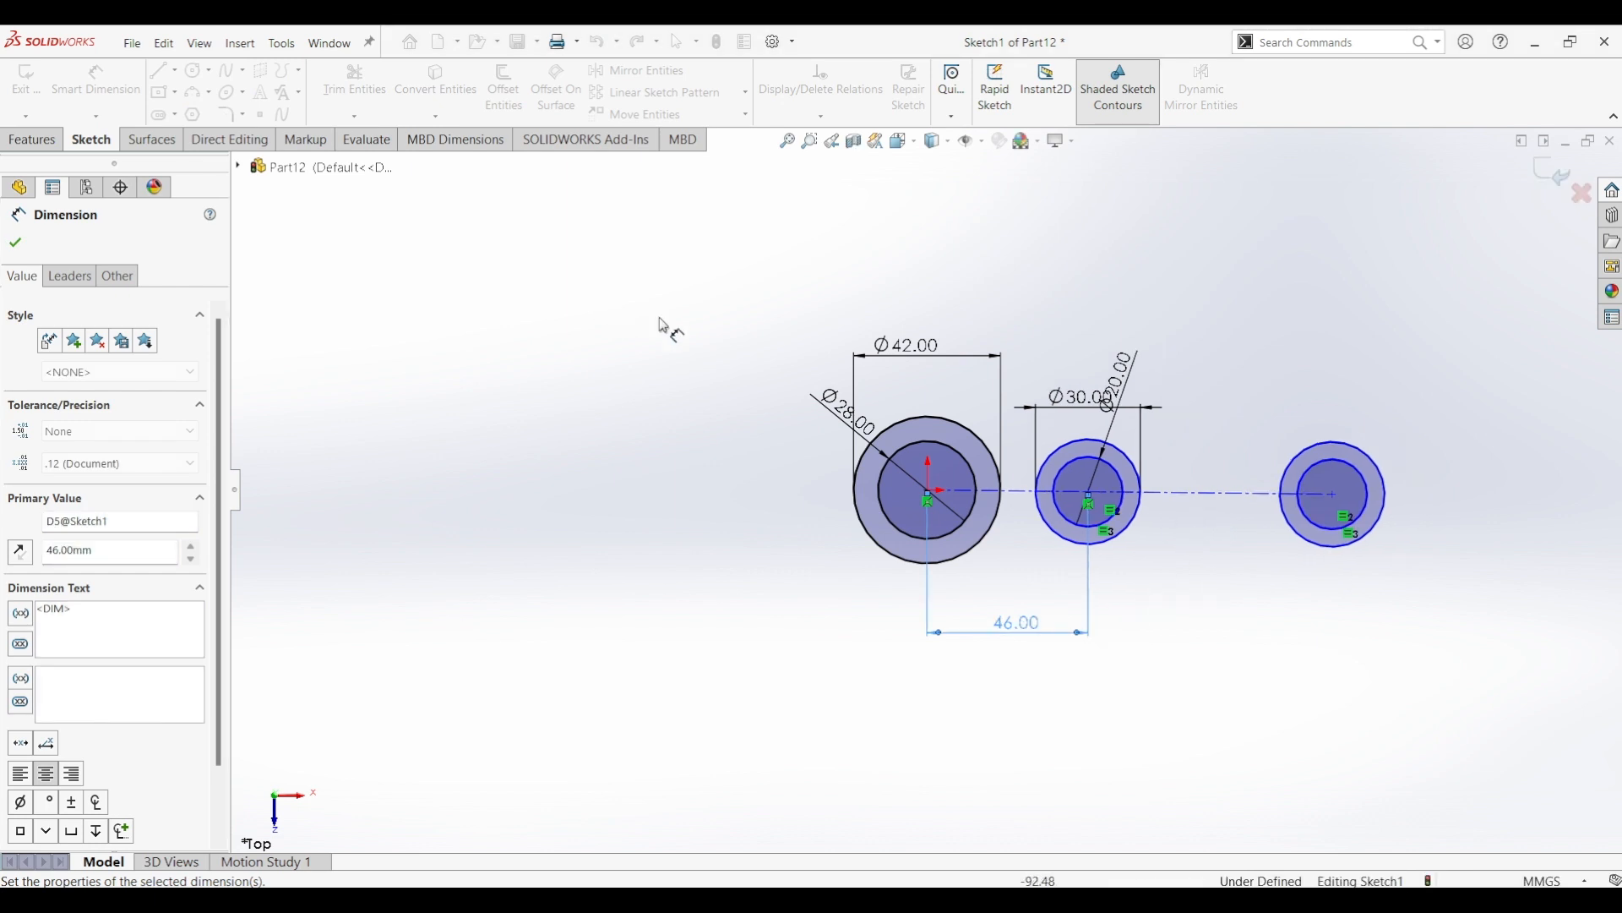
- Dimension the distance between the middle circles' center and the far-end circles' center to 42 mm
{"action": "left_click", "coordinate": [1090, 496]}
{"action": "left_click", "coordinate": [1333, 494]}
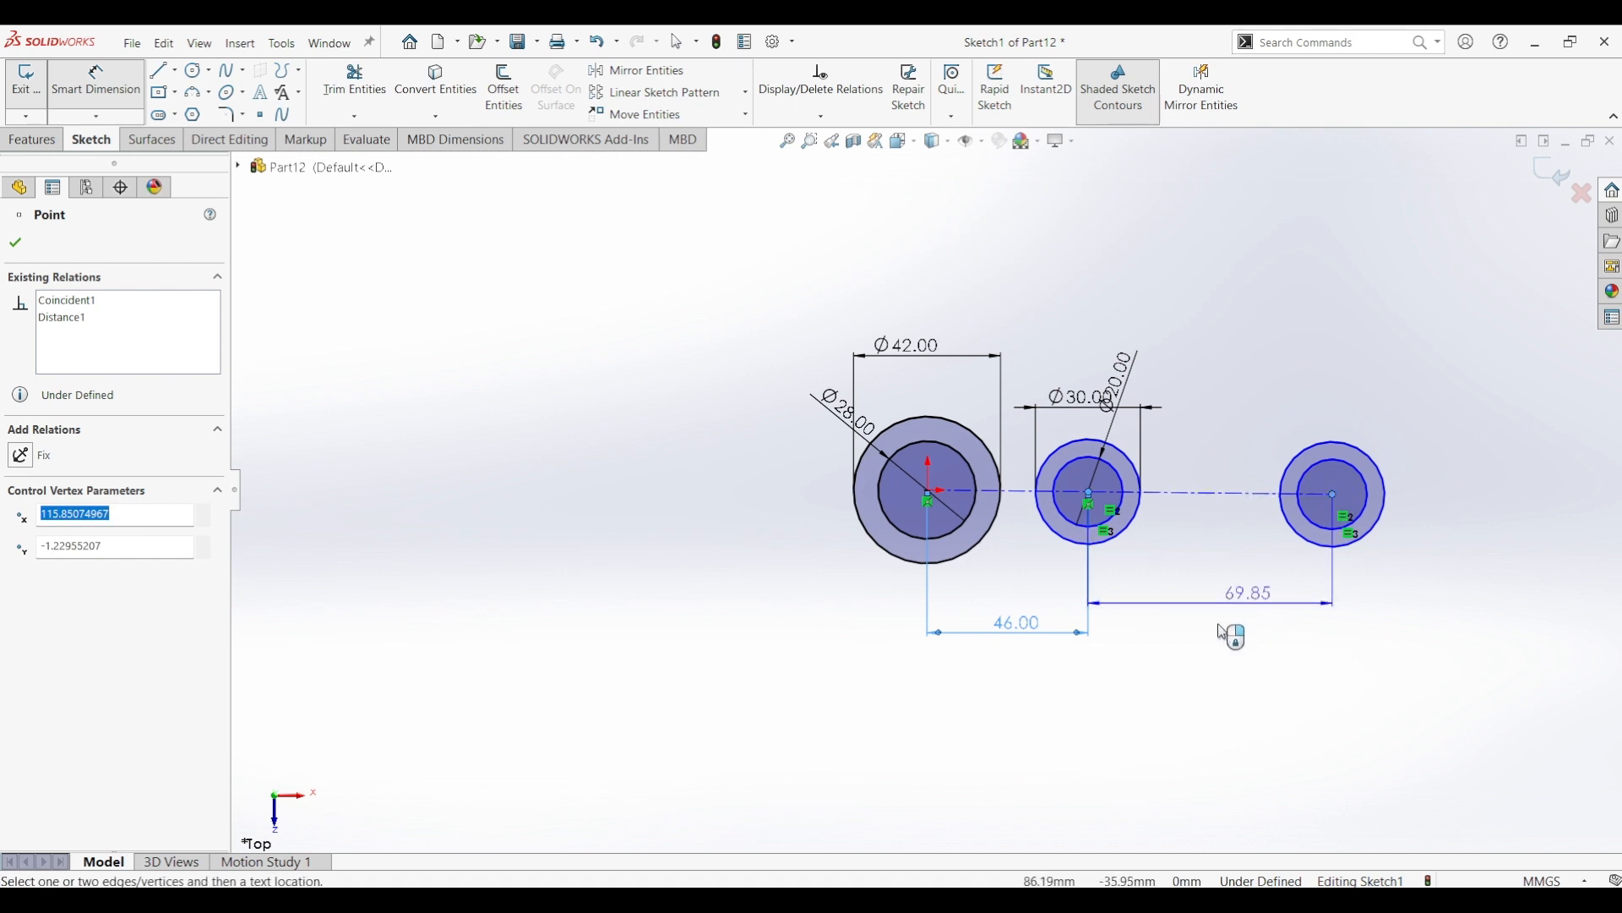
{"action": "left_click", "coordinate": [1194, 638]}
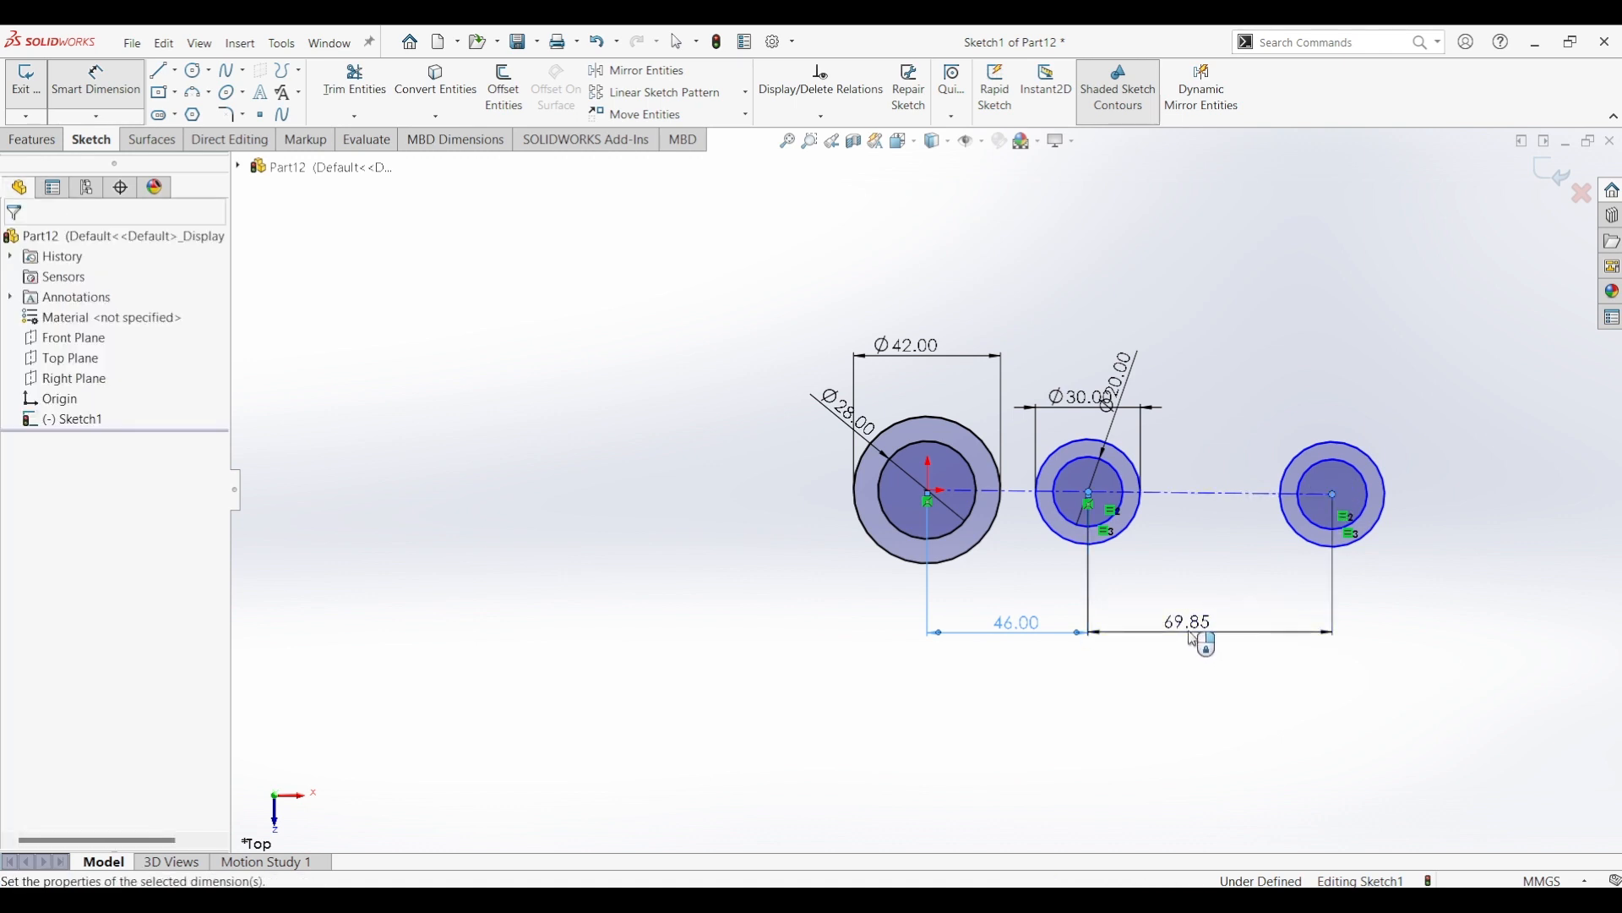
{"action": "key", "text": "Return"}
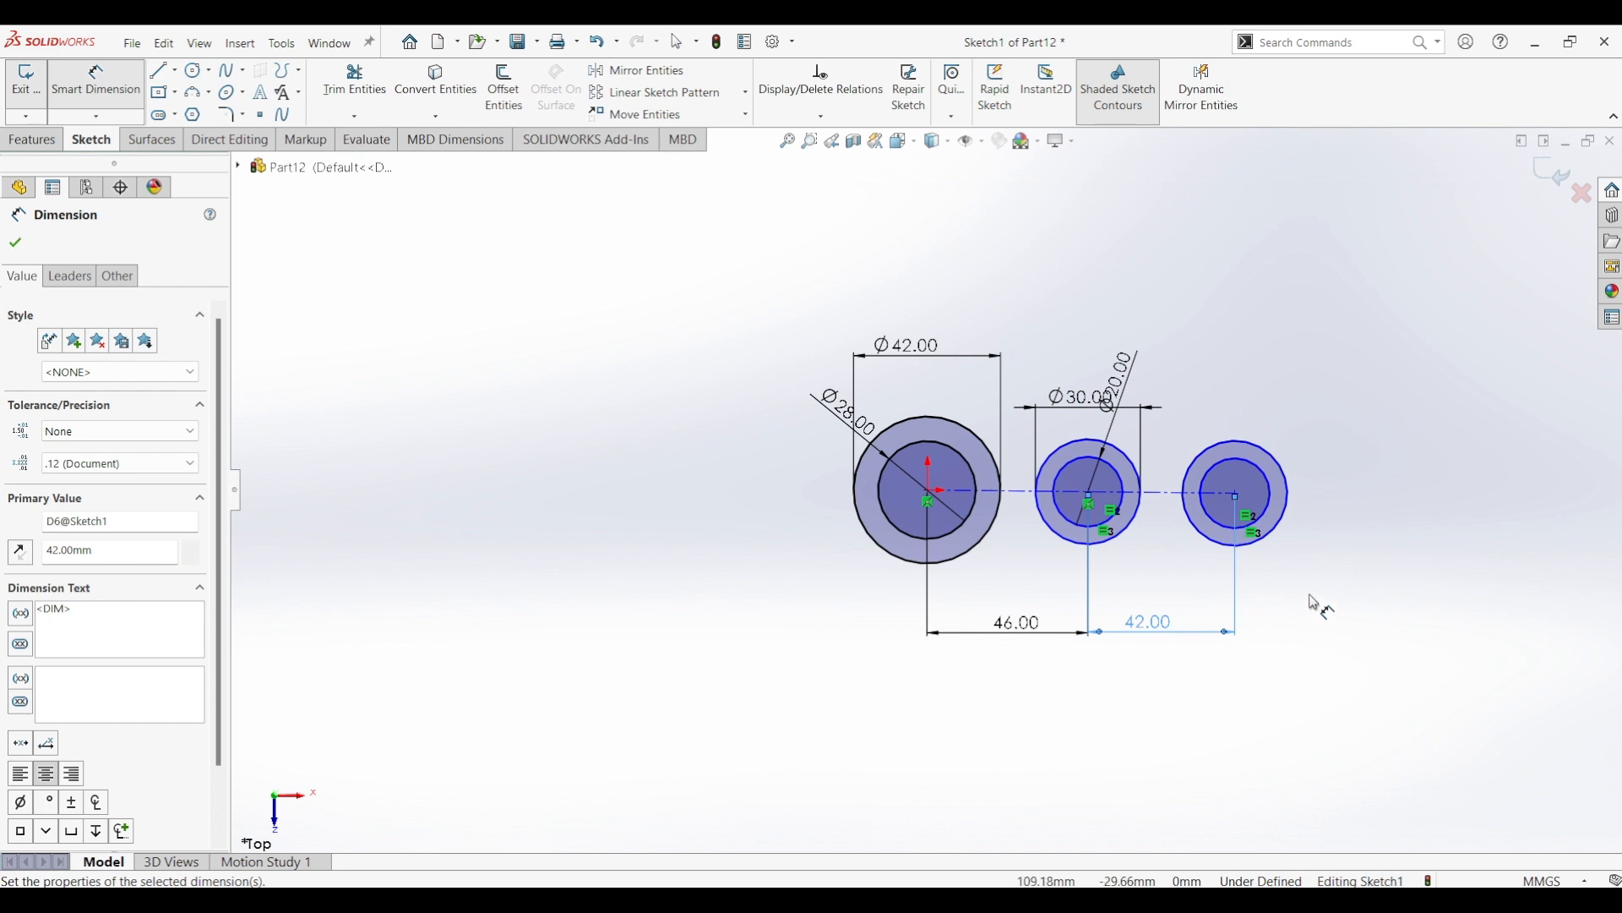
{"action": "key", "text": "Escape"}
{"action": "left_click", "coordinate": [1159, 525]}
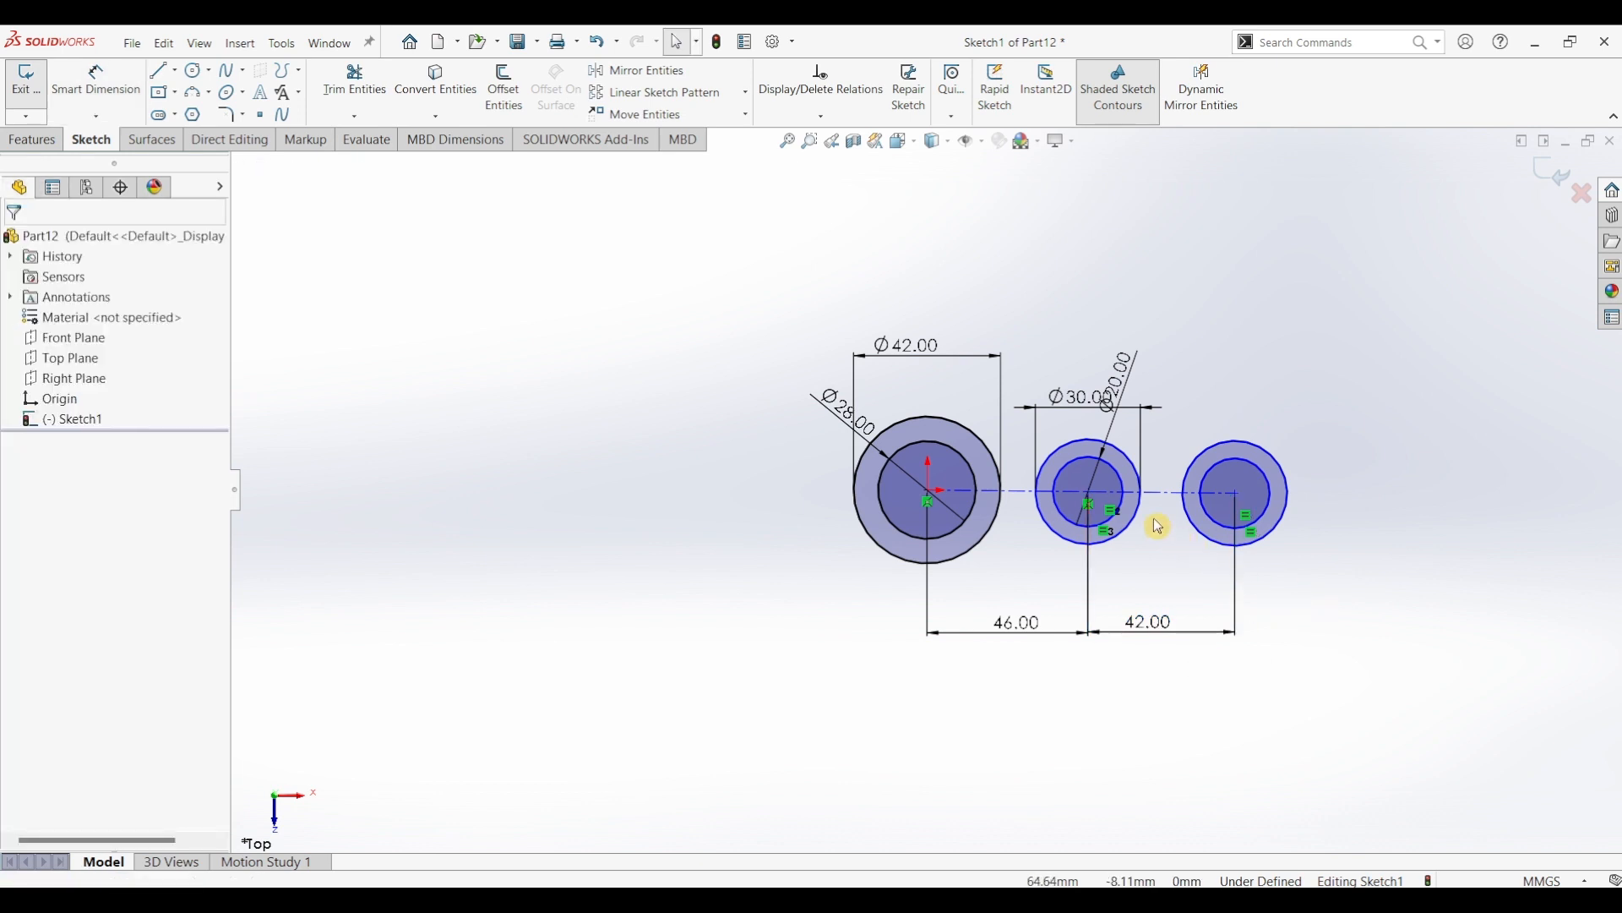
- Add a horizontal relation between the center points of the middle and far-end circles
{"action": "left_click", "coordinate": [1090, 497]}
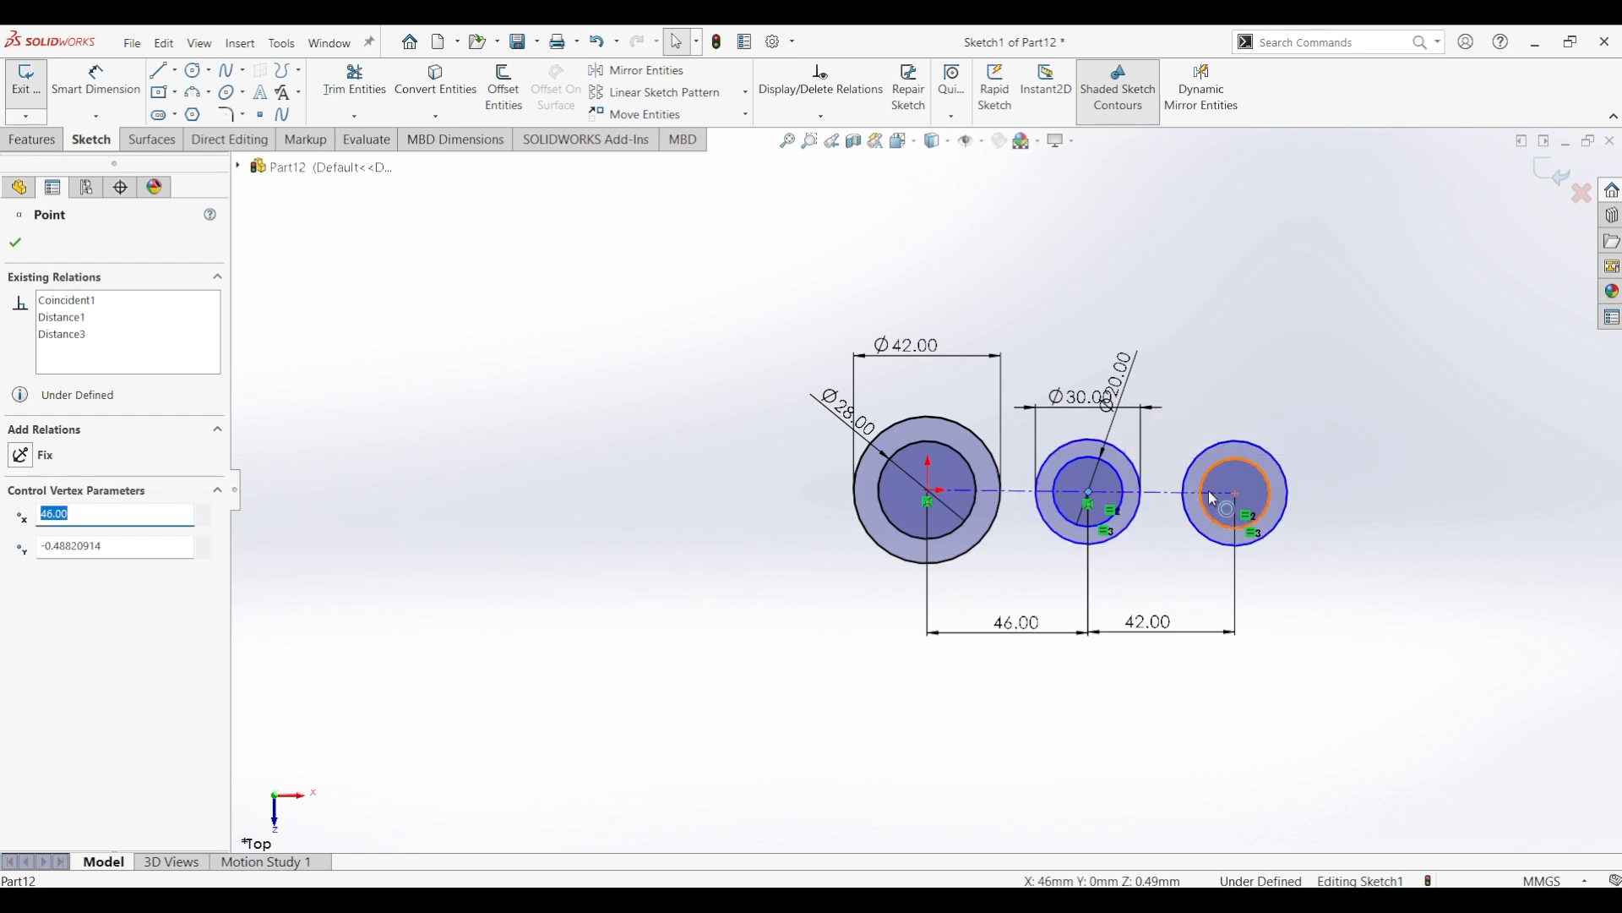
{"action": "left_click", "coordinate": [1238, 497], "text": "ctrl"}
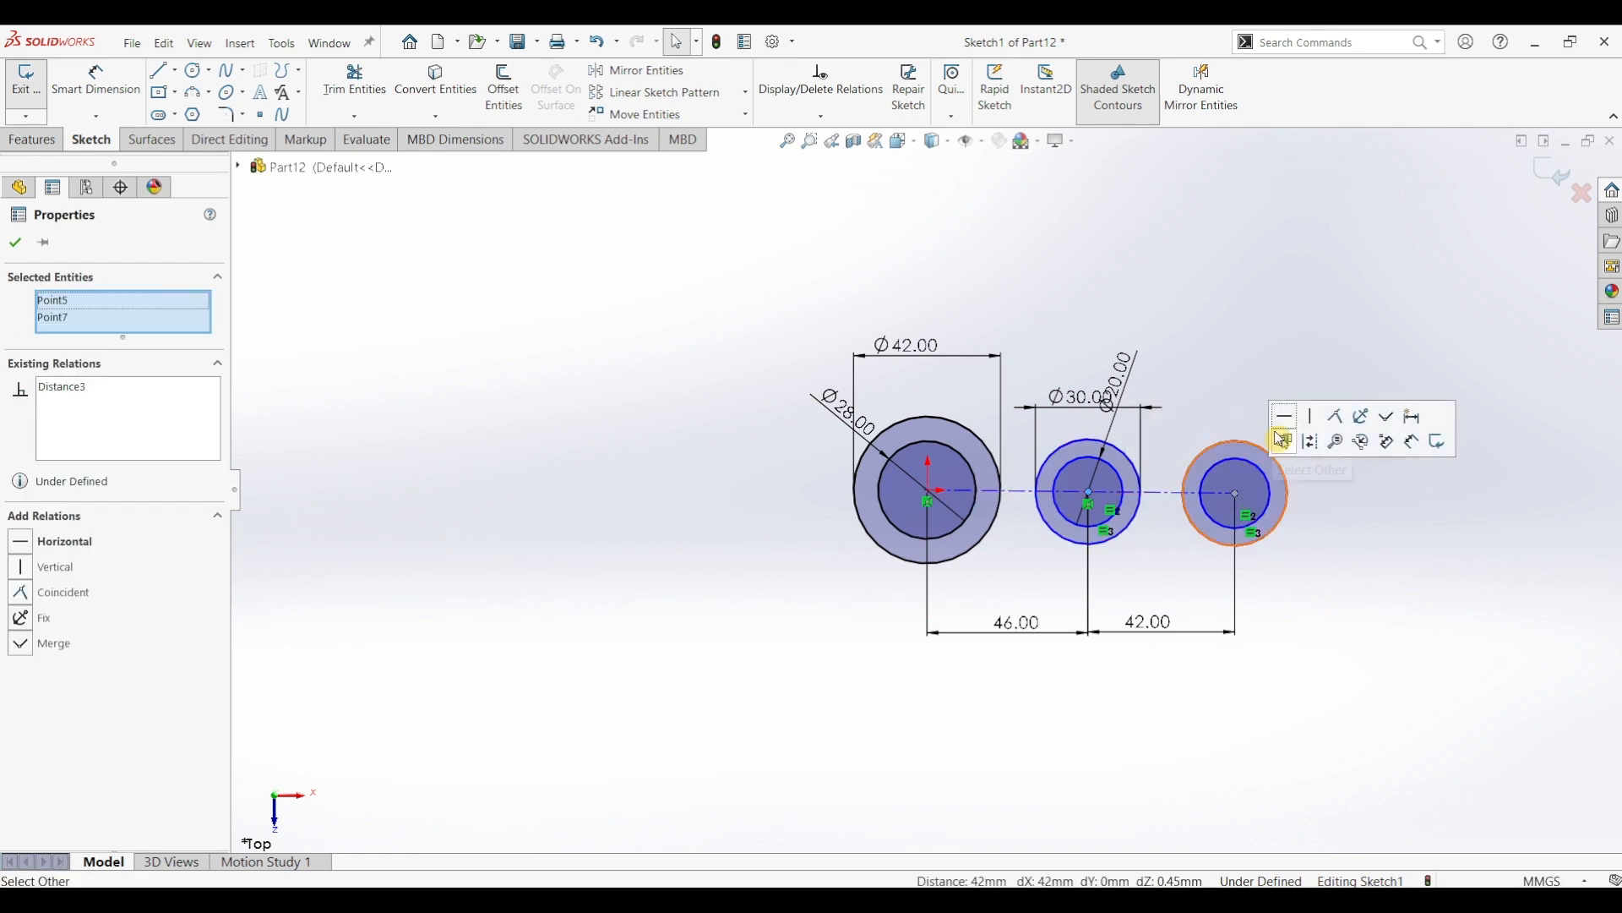
{"action": "left_click", "coordinate": [1290, 422]}
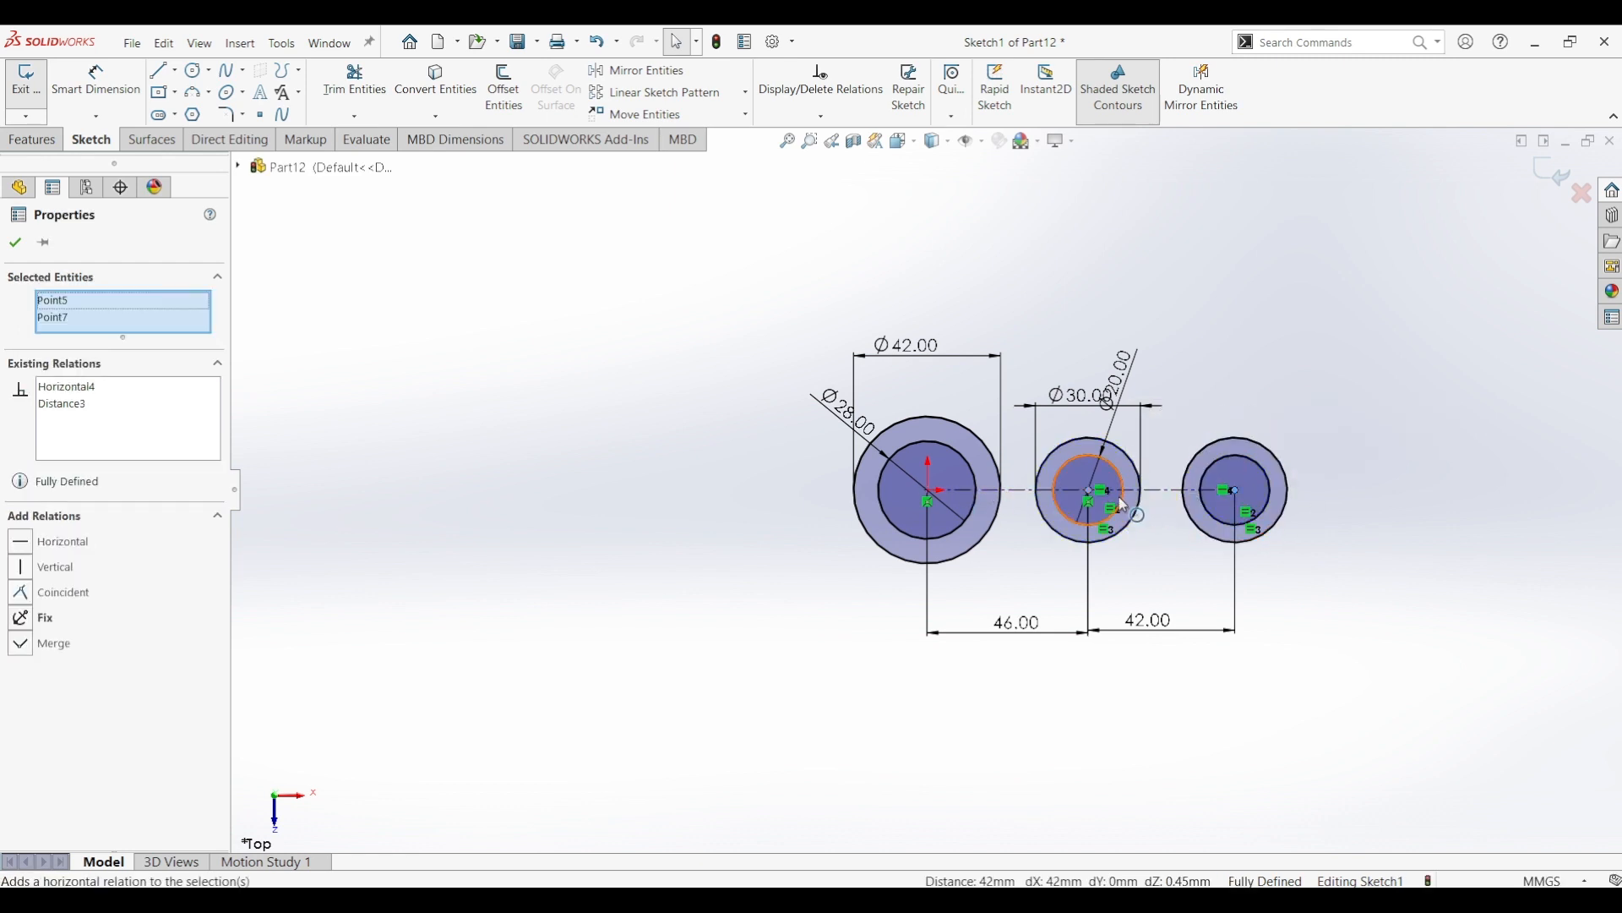
{"action": "left_click", "coordinate": [1340, 657]}
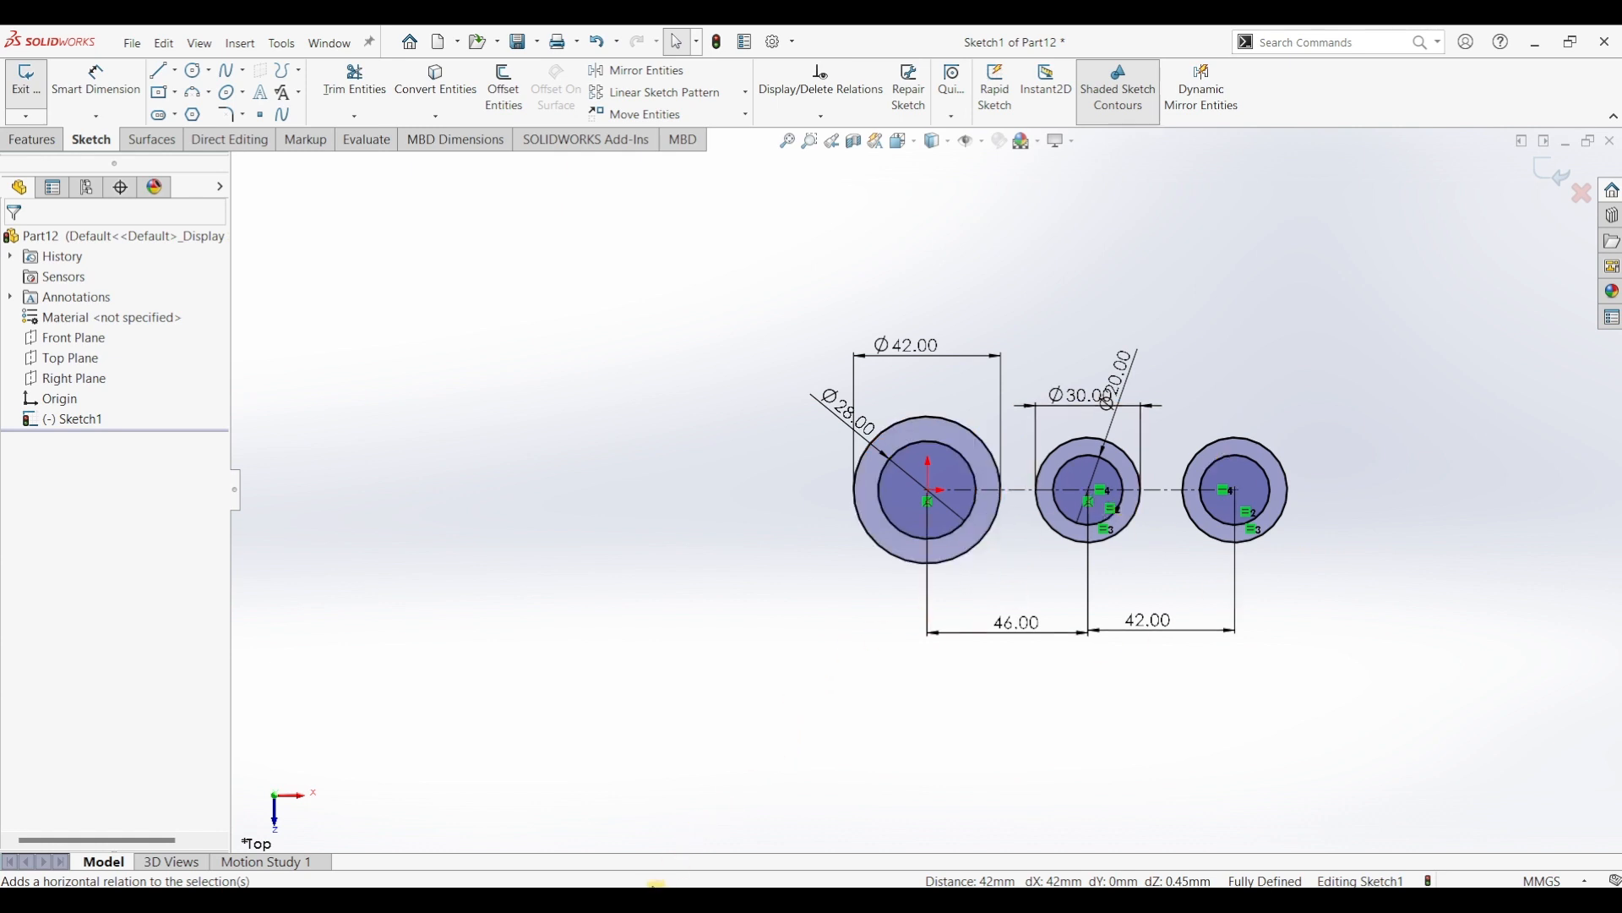
- Check the Part75 drawing PDF, then return to SOLIDWORKS and draw a horizontal line joining the uppermost points of the middle and far-end outer circles
{"action": "left_click", "coordinate": [658, 883]}
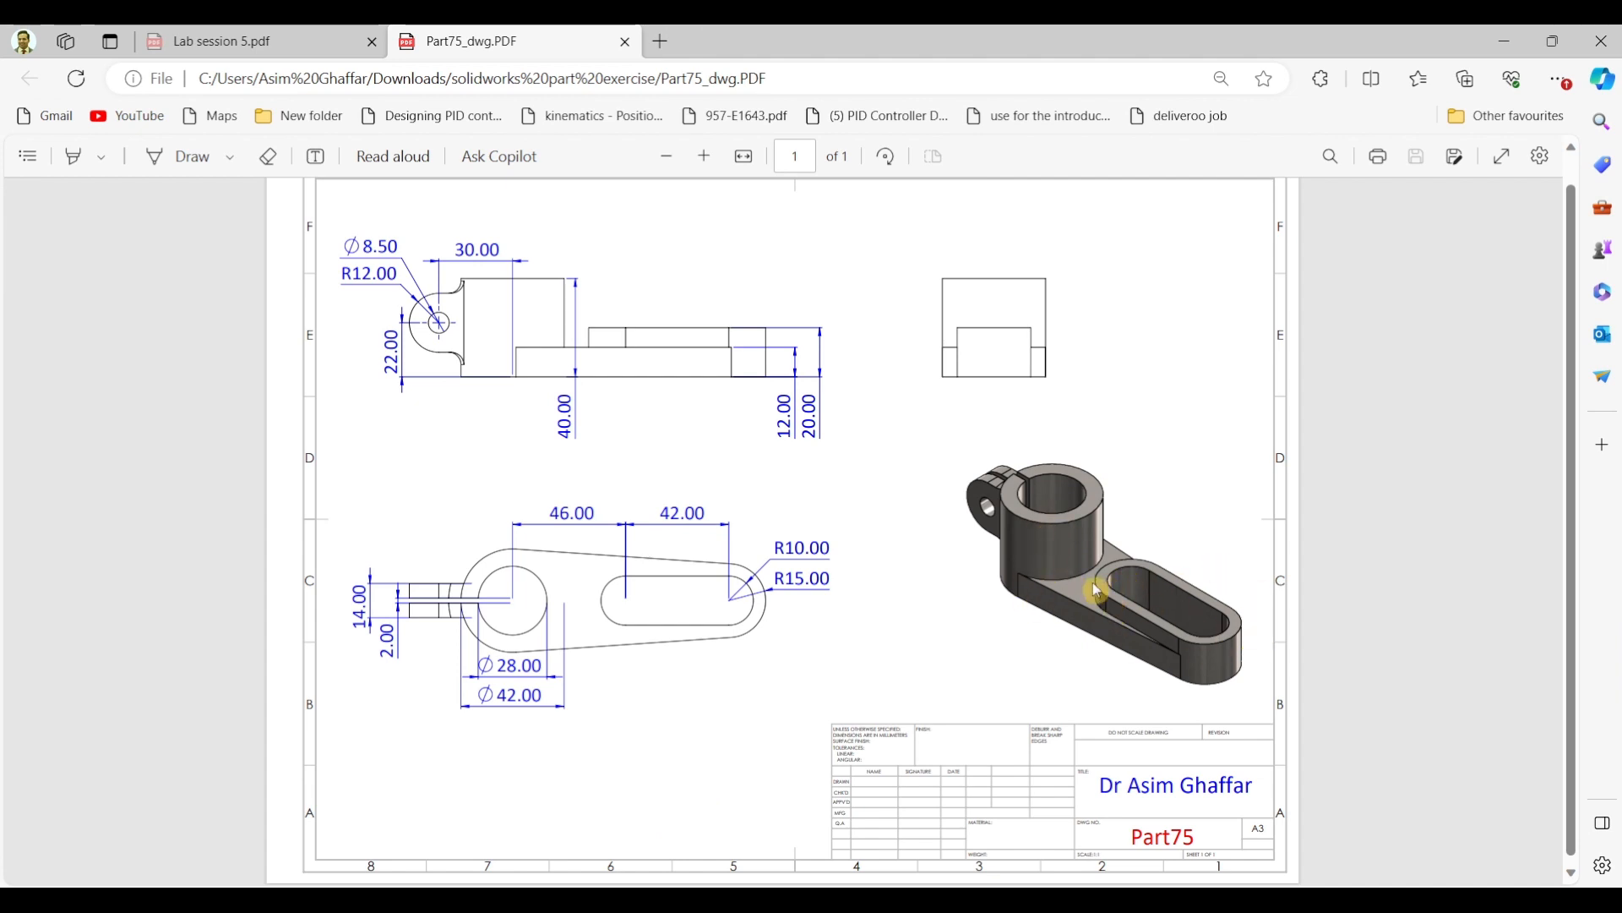
{"action": "left_click", "coordinate": [1505, 43]}
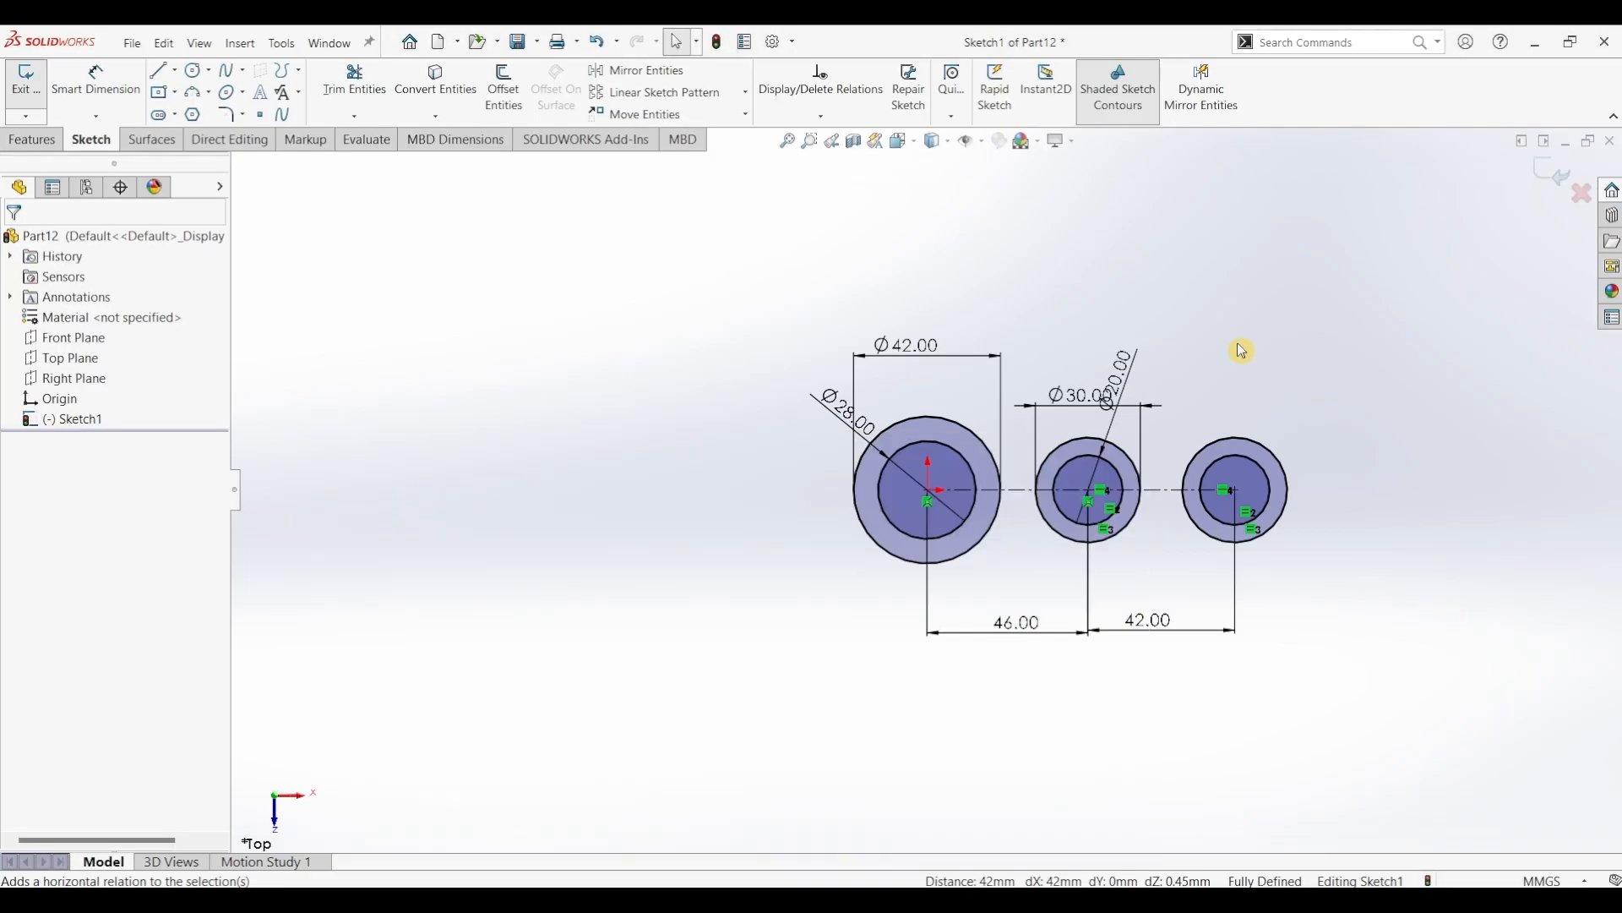
{"action": "left_click", "coordinate": [166, 71]}
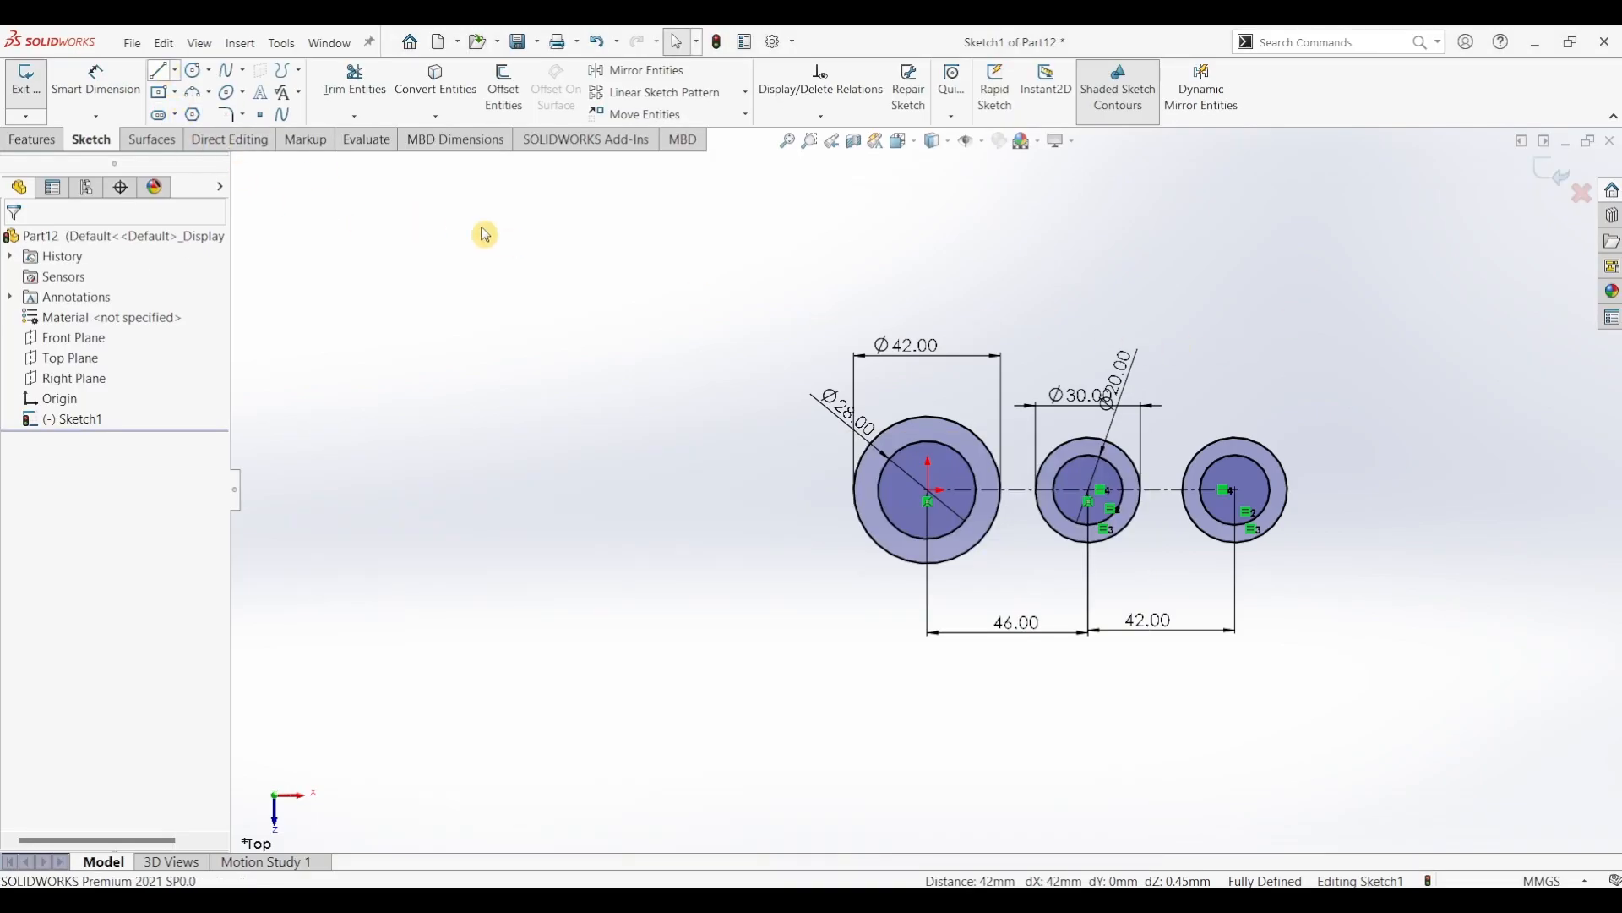
{"action": "left_click", "coordinate": [1090, 438]}
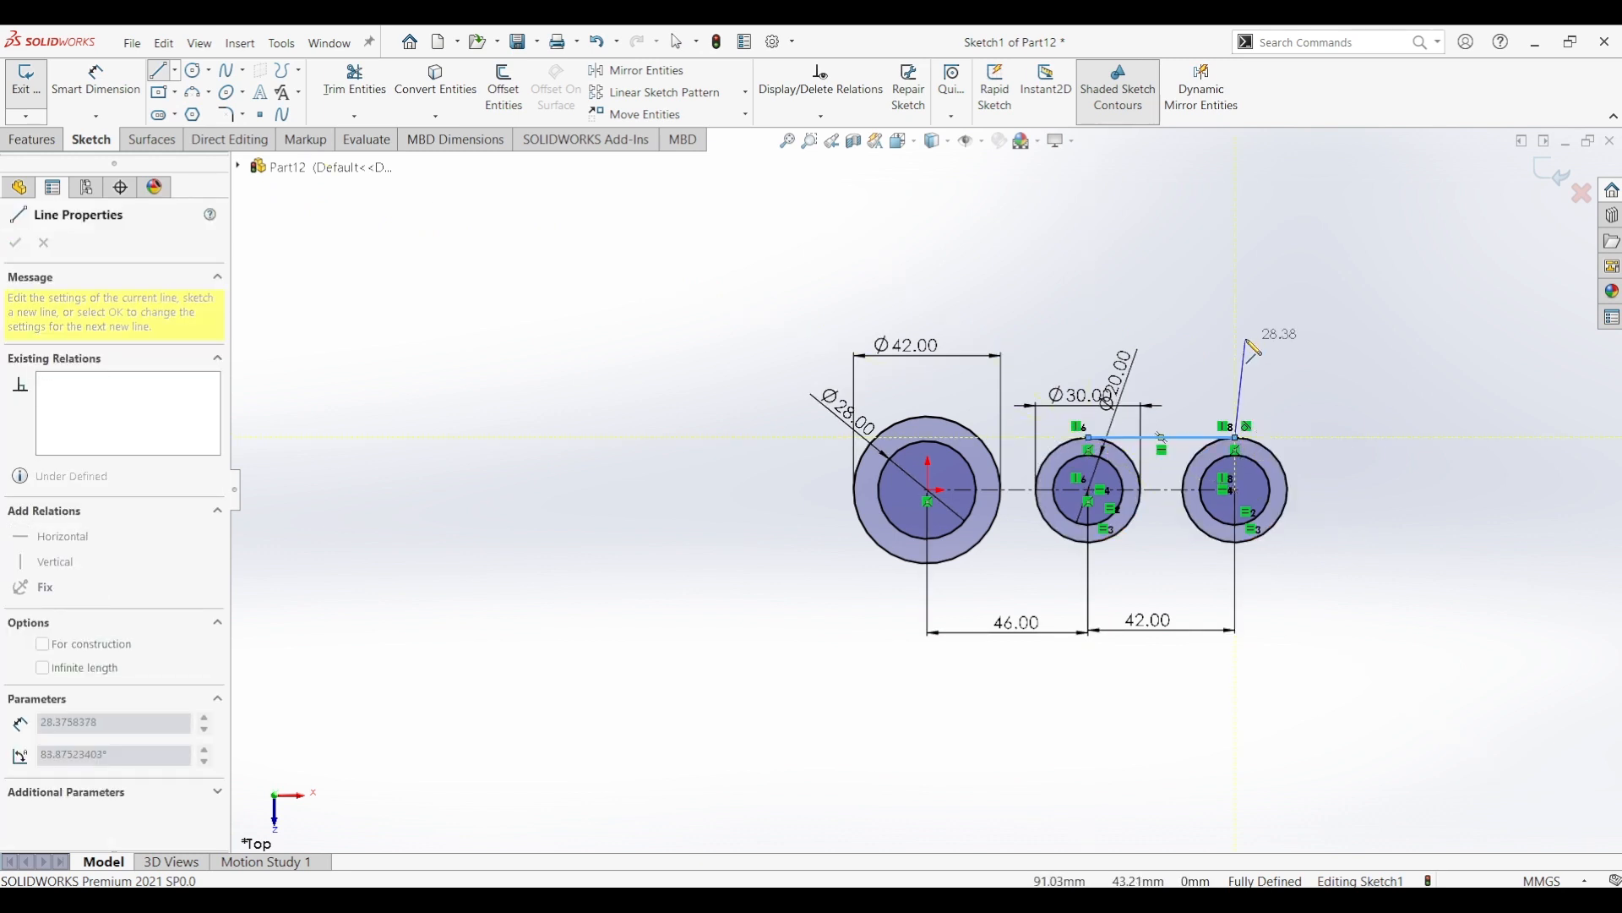
{"action": "key", "text": "Escape"}
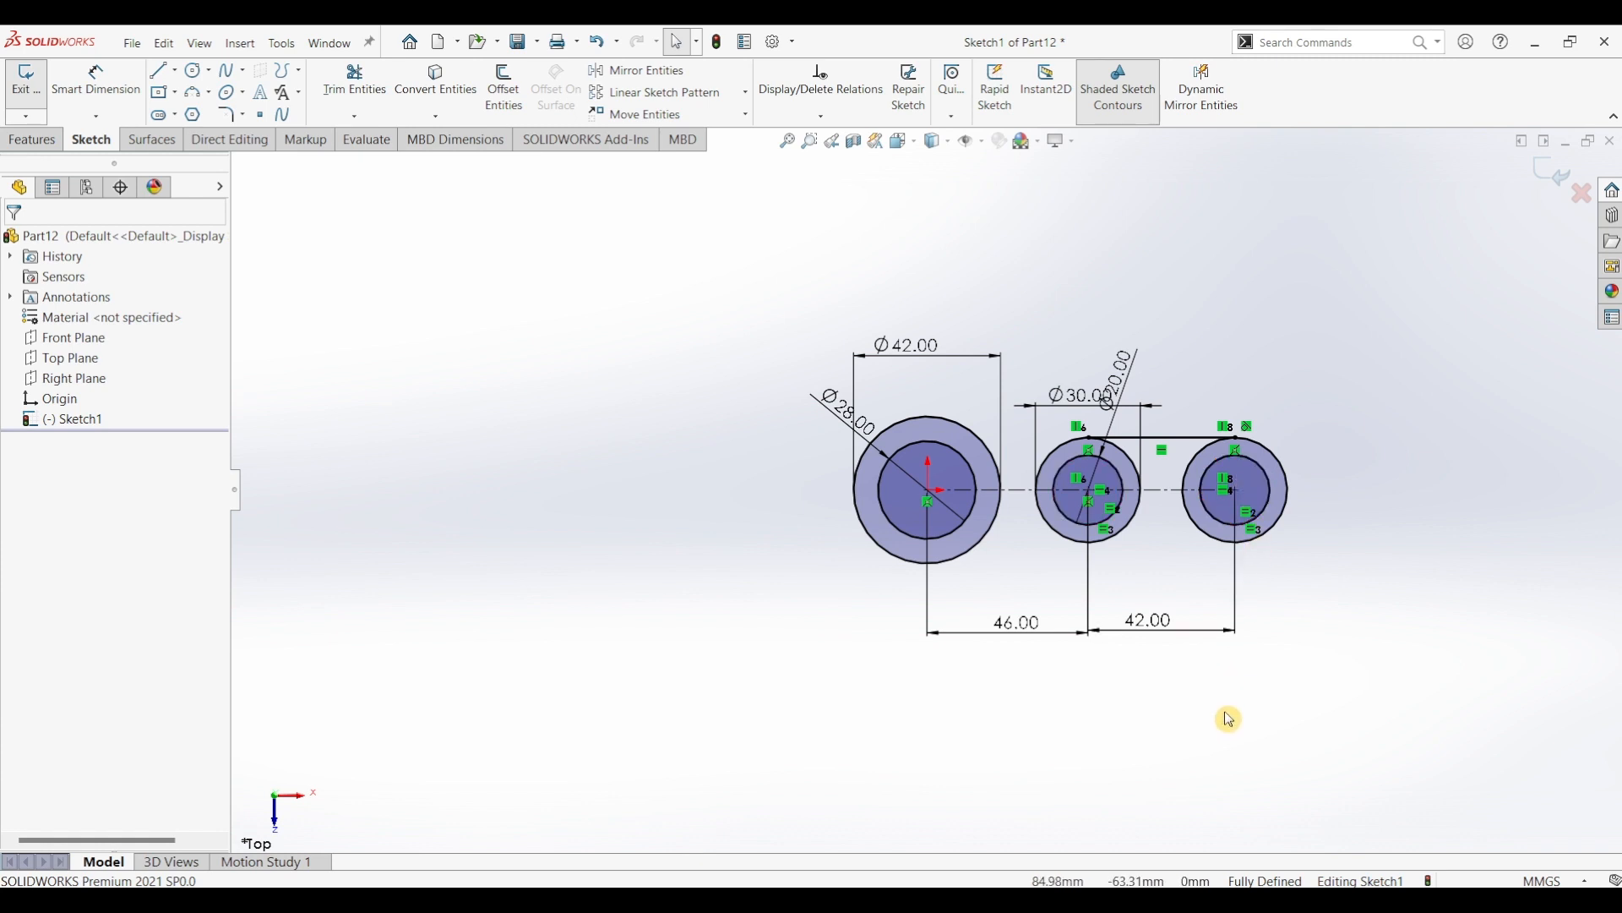
- Draw a horizontal line joining the lowest points of the middle and far-end outer circles
{"action": "key", "text": "l"}
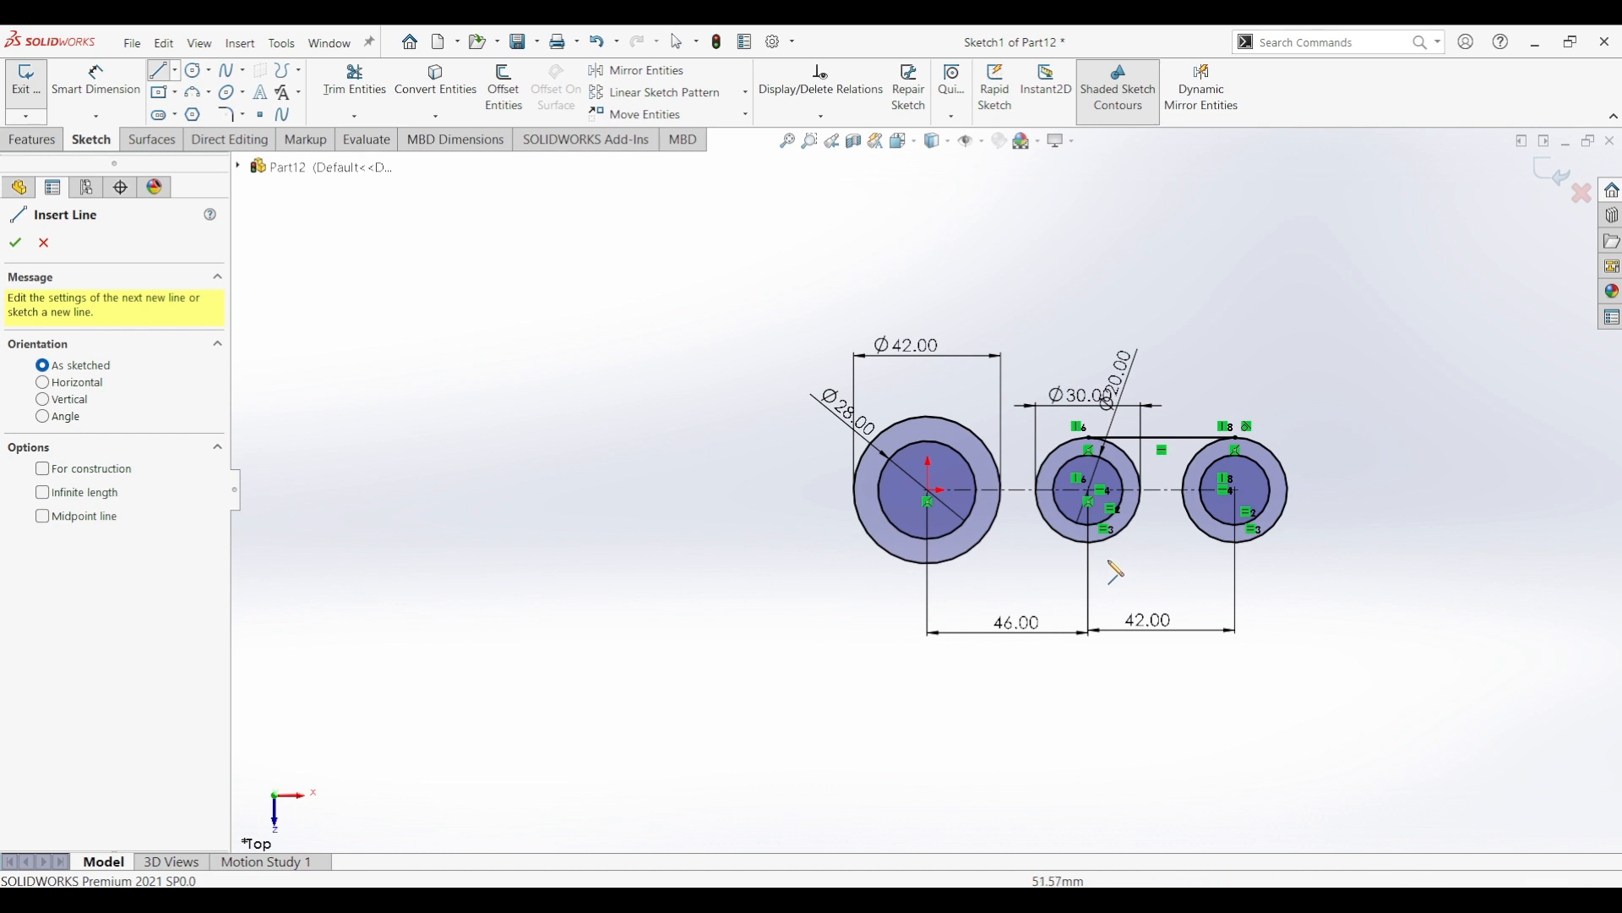
{"action": "left_click", "coordinate": [1089, 545]}
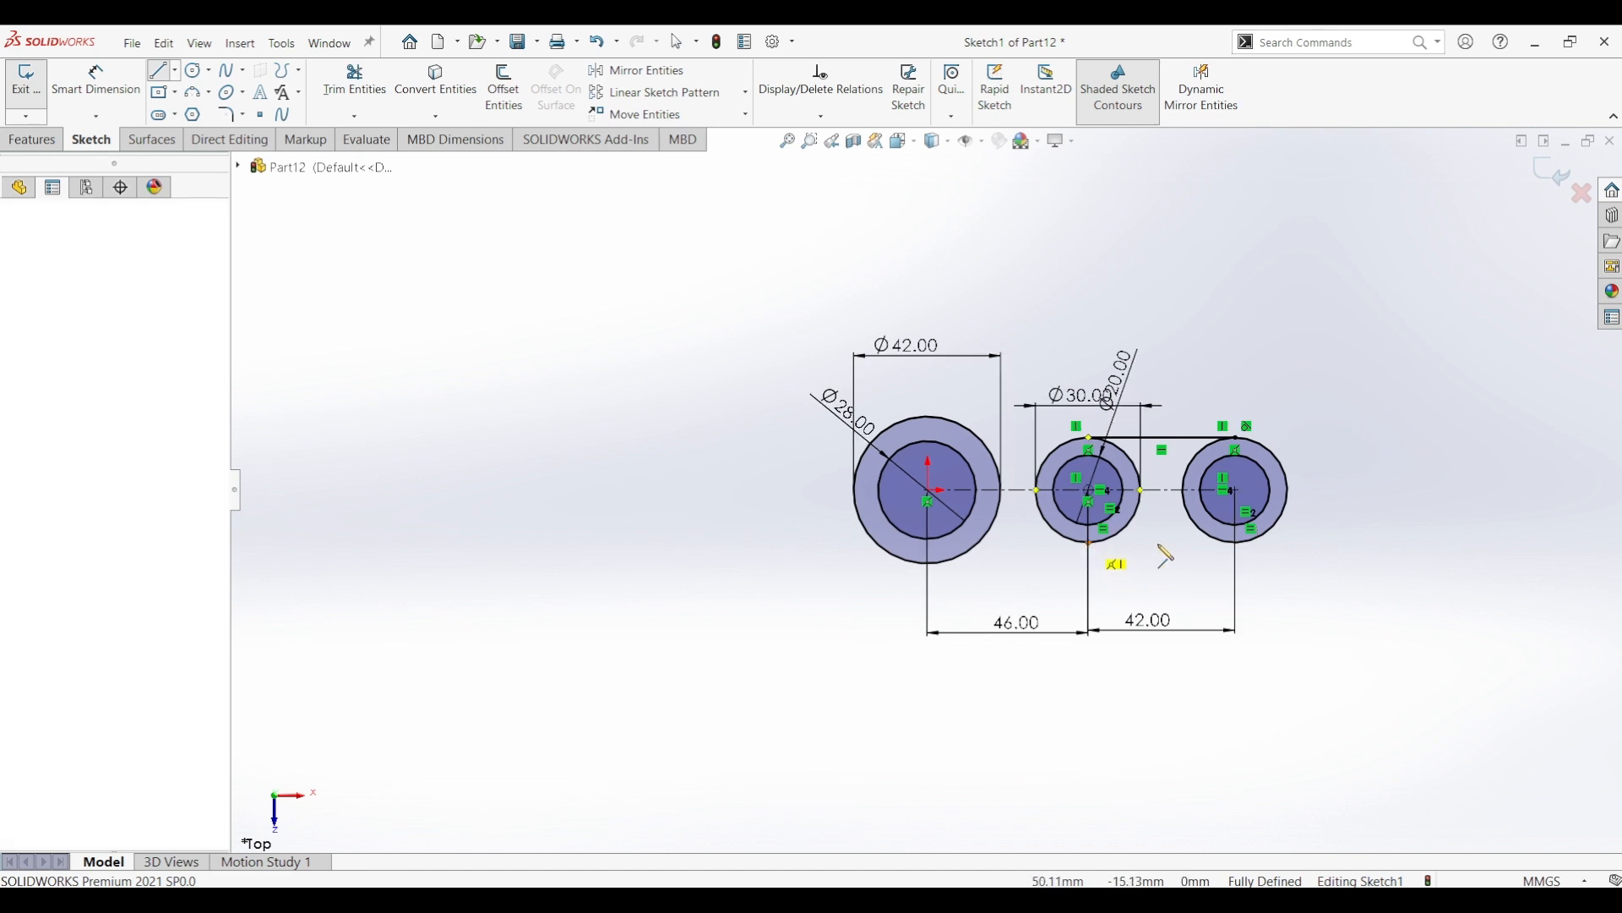
{"action": "left_click", "coordinate": [1236, 543]}
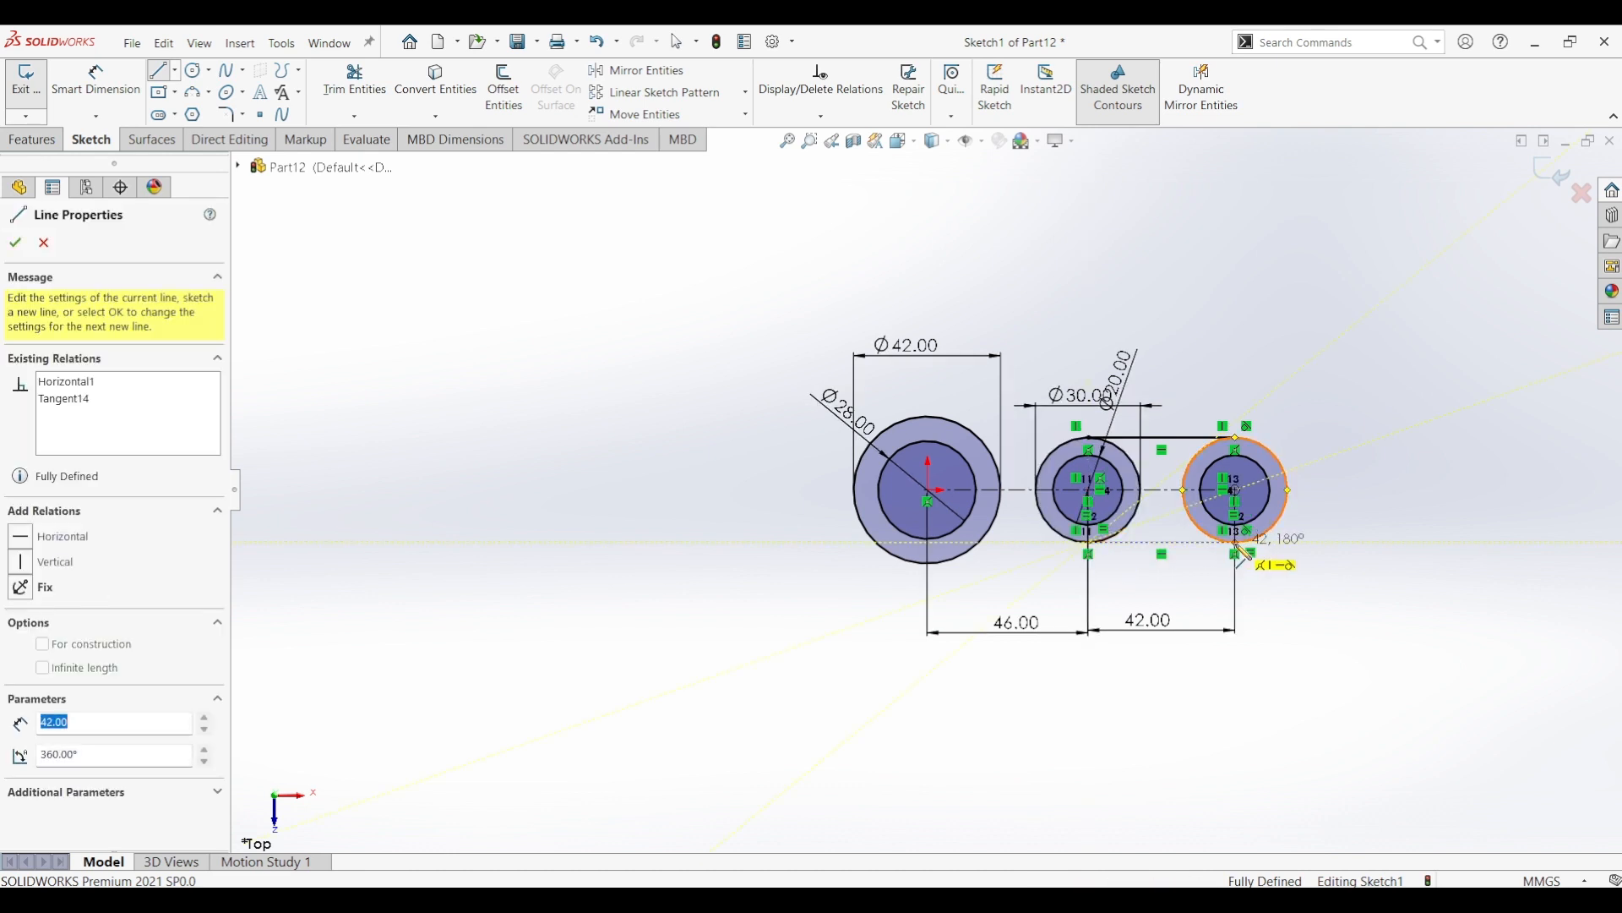
{"action": "key", "text": "Escape"}
{"action": "key", "text": "Escape"}
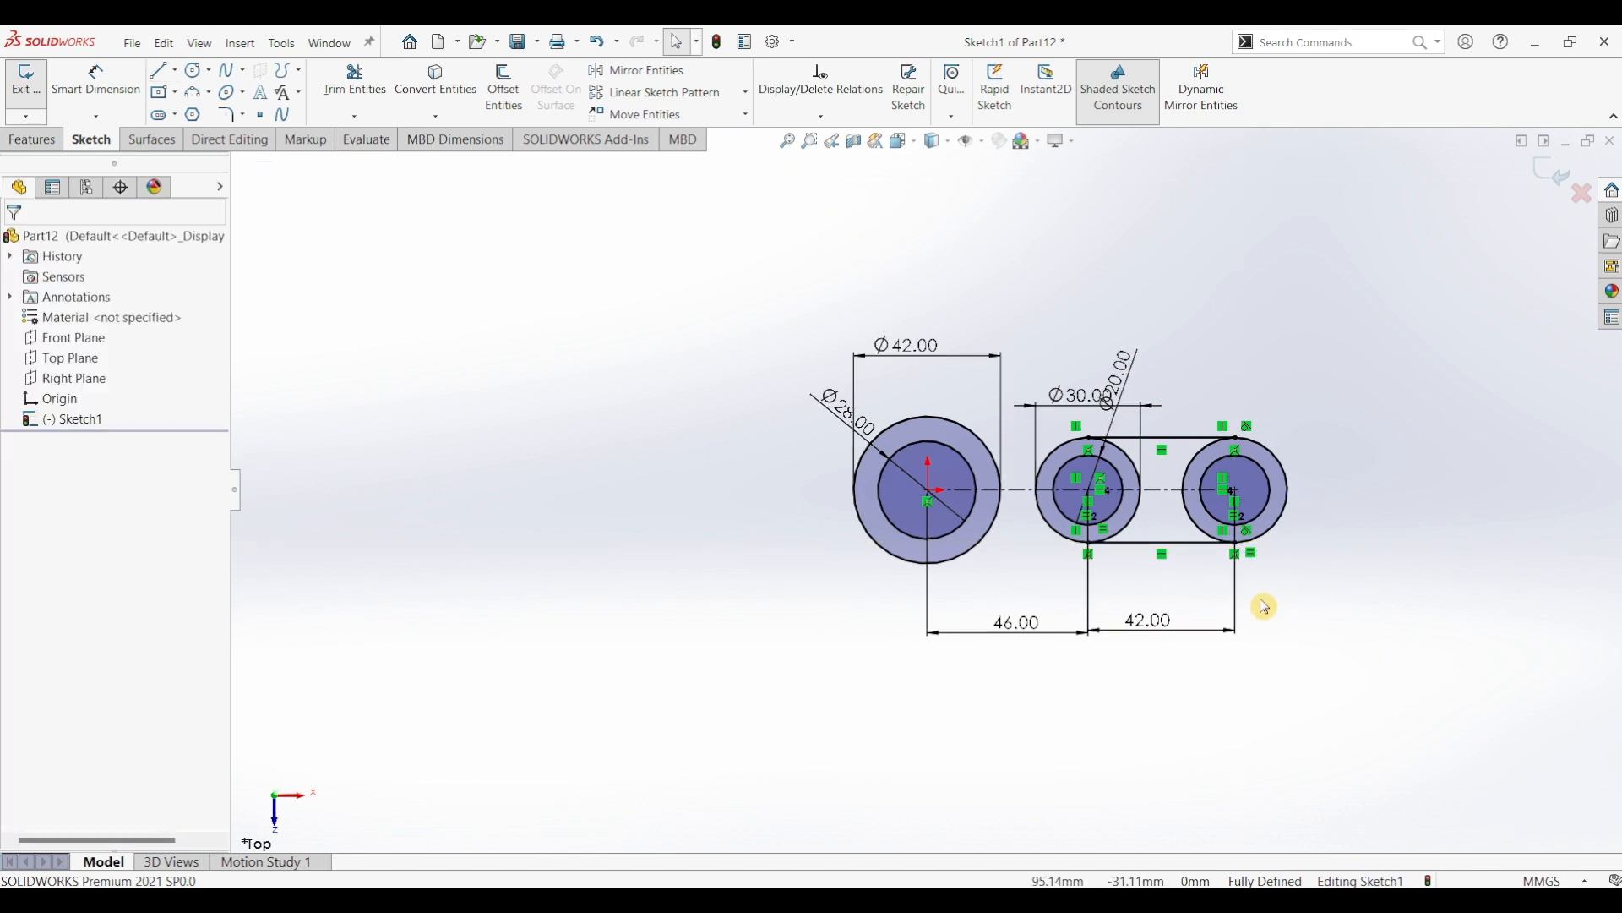
{"action": "left_click", "coordinate": [1241, 558]}
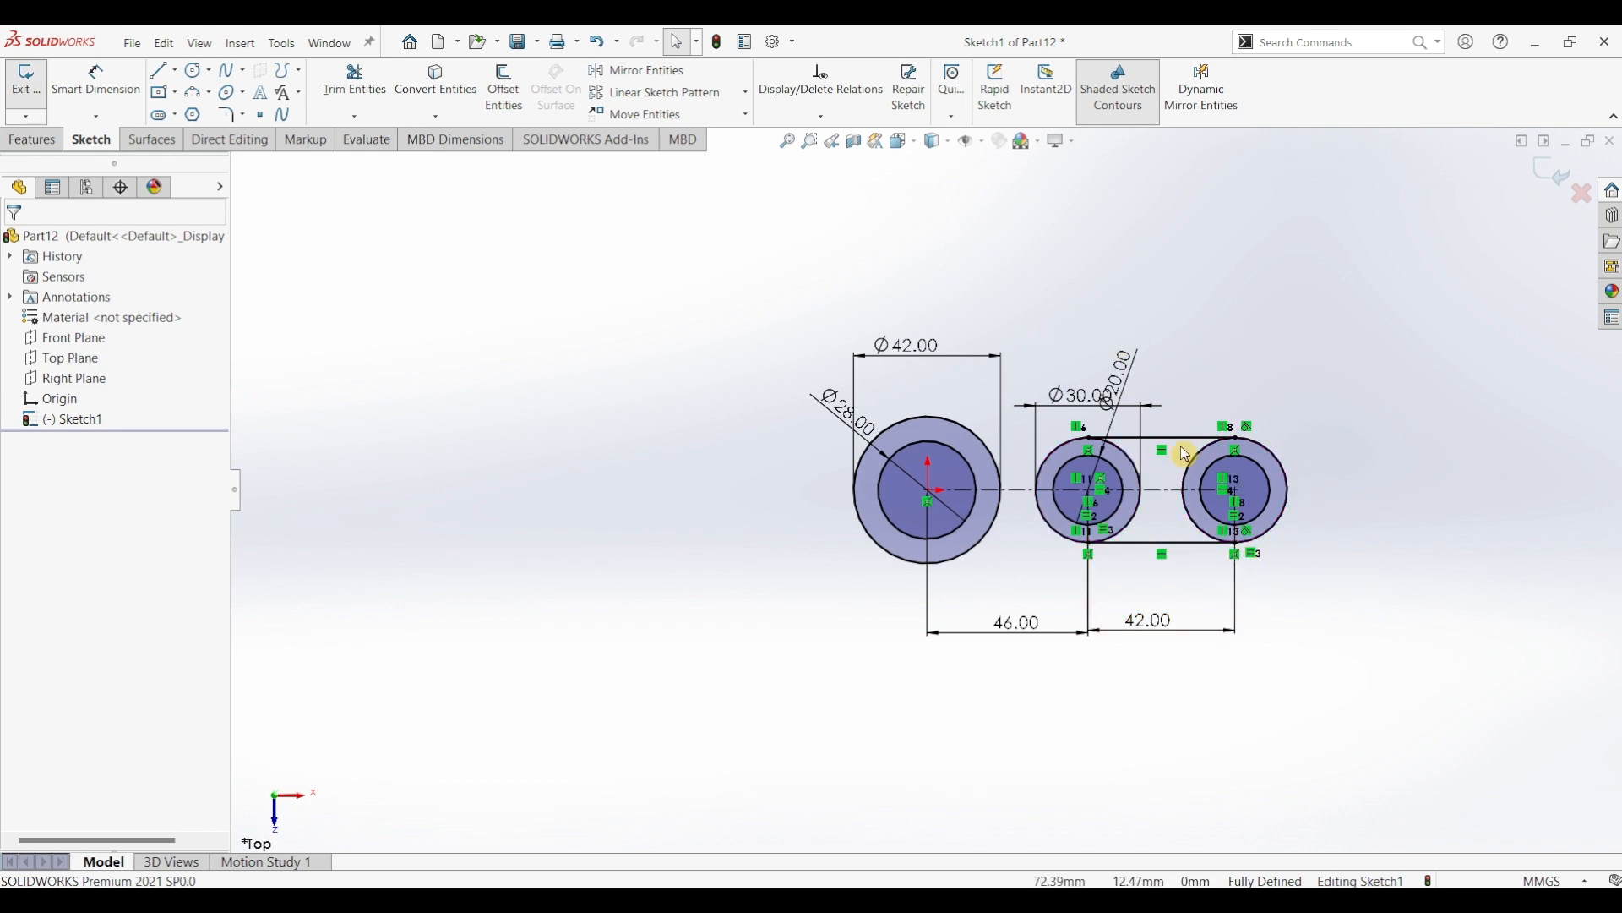
{"action": "left_click", "coordinate": [820, 116]}
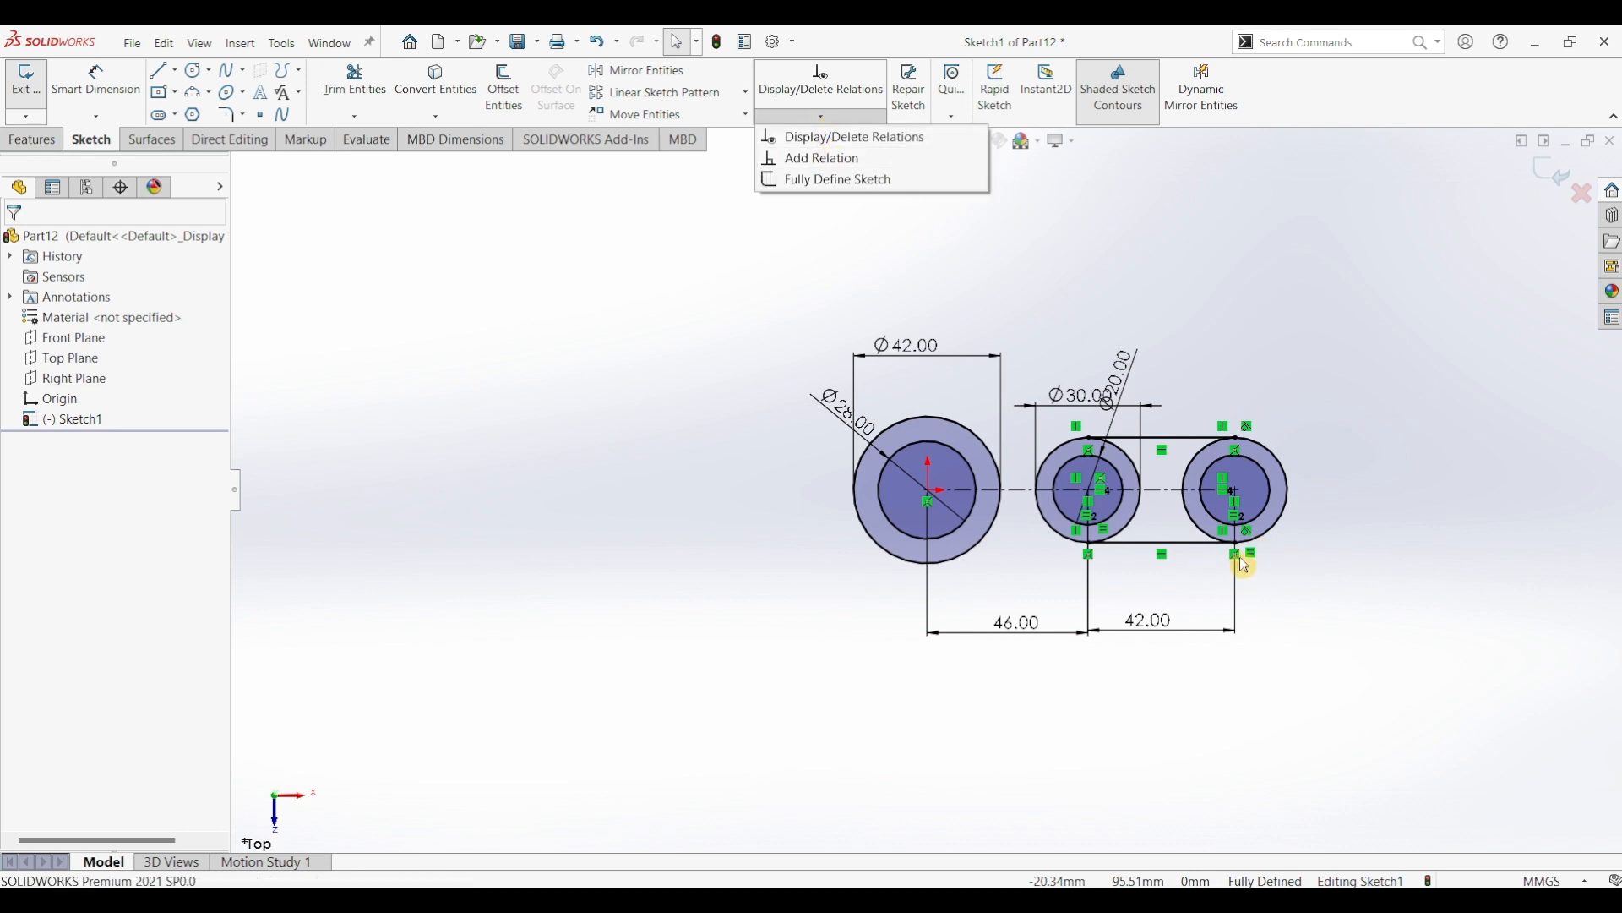
{"action": "left_click", "coordinate": [1375, 584]}
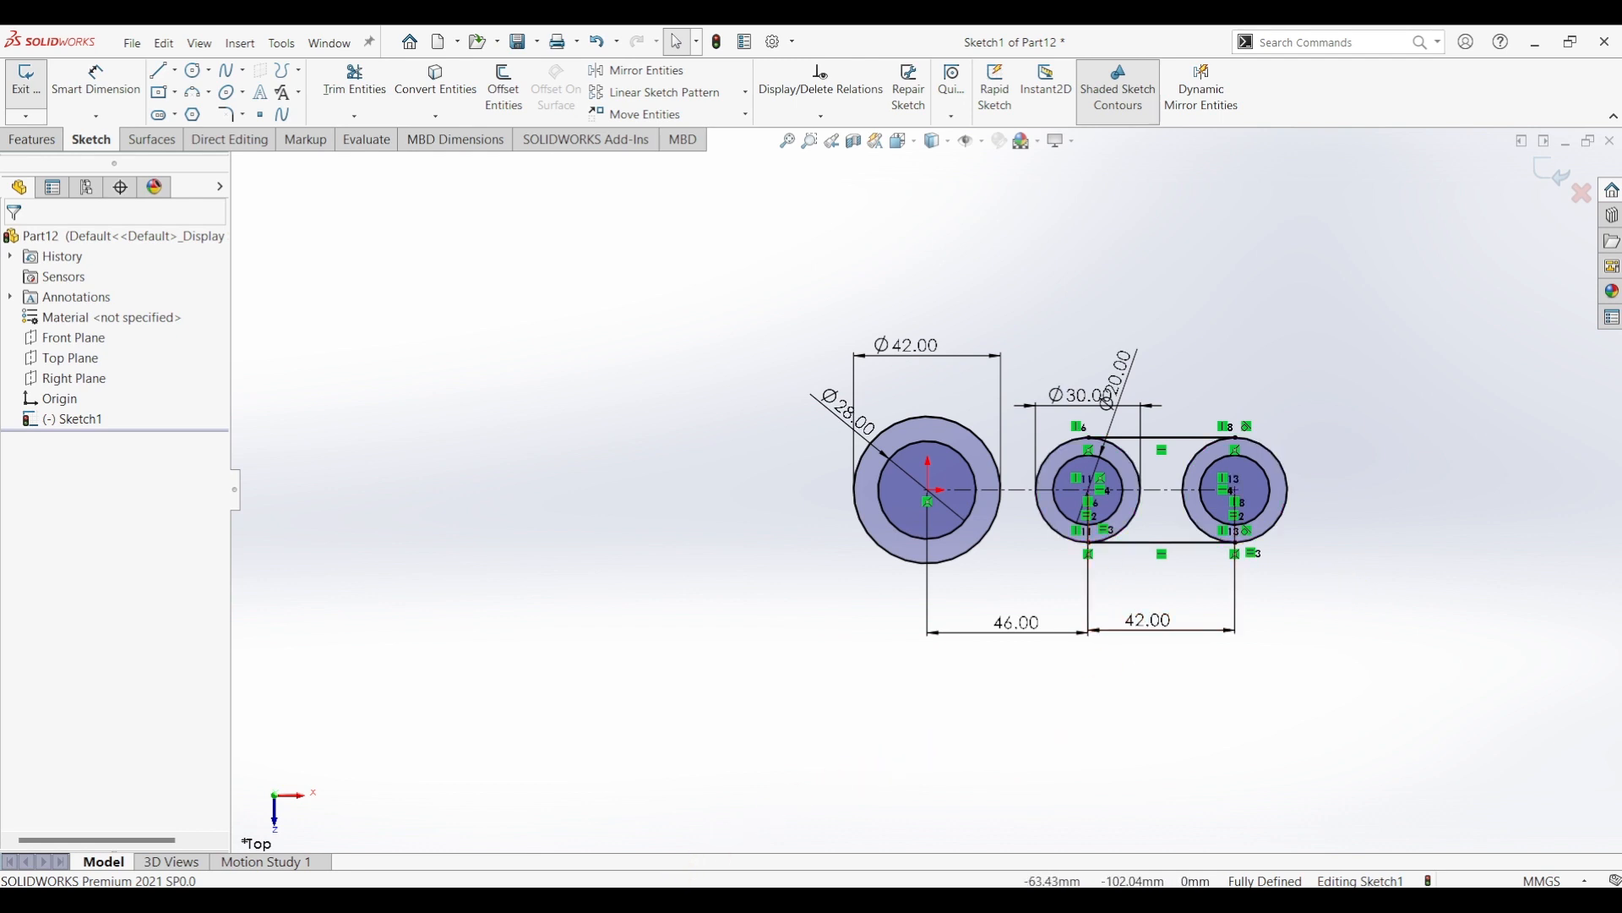
- Check the Part75 drawing PDF and, back in SOLIDWORKS, draw a lower line tangent to the 42 mm circle and the far-end outer circle
{"action": "key", "text": "alt+Tab"}
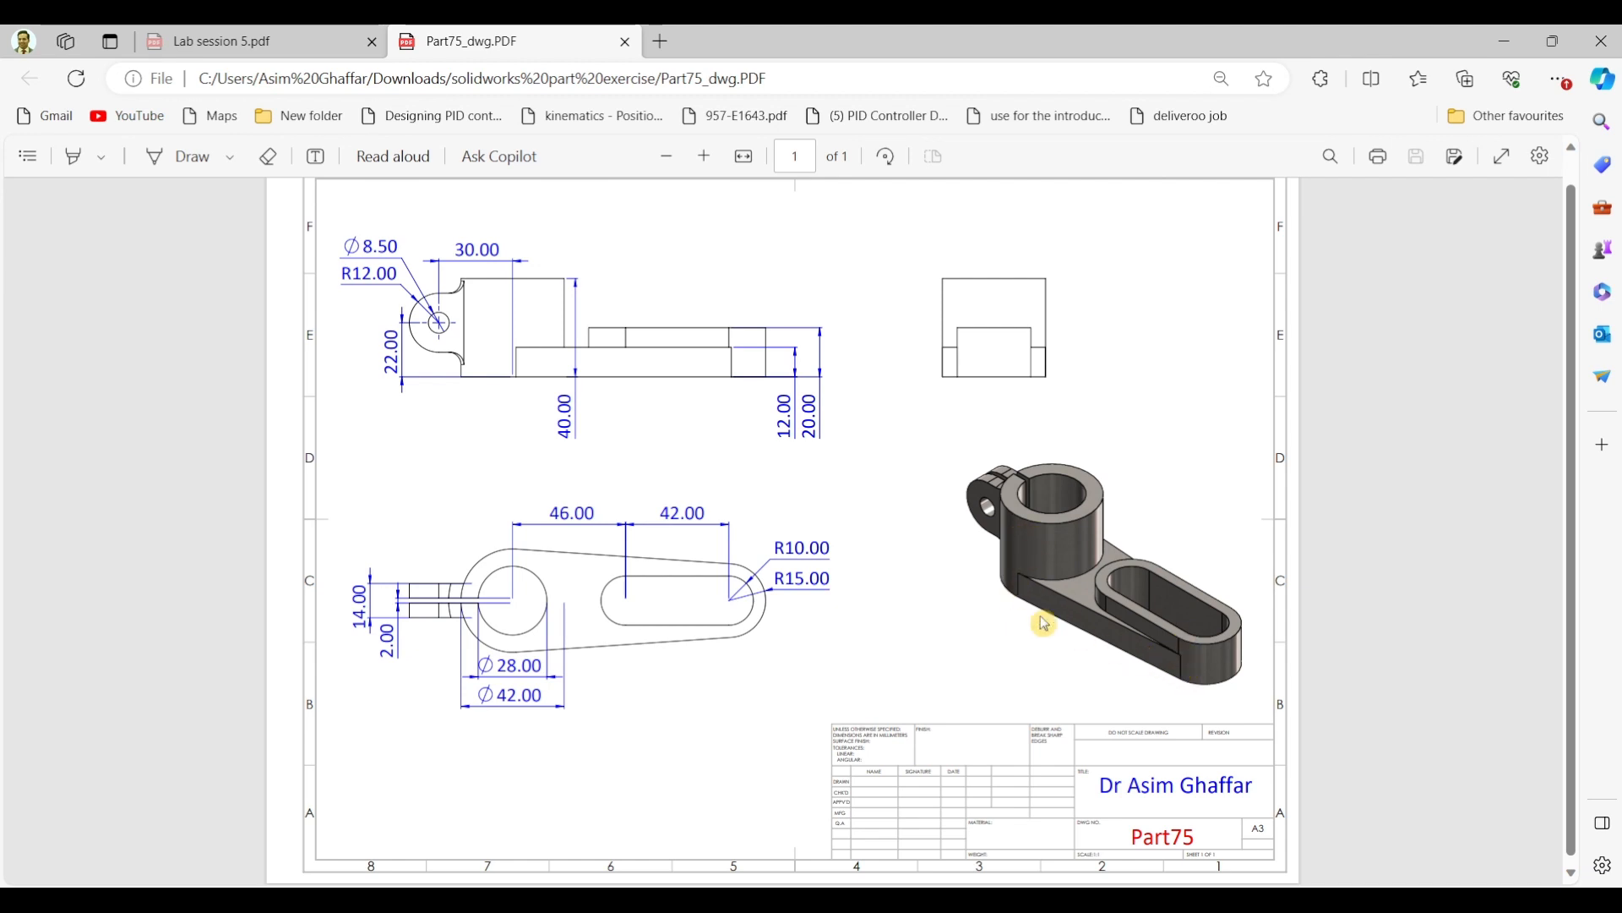
{"action": "left_click", "coordinate": [1505, 40]}
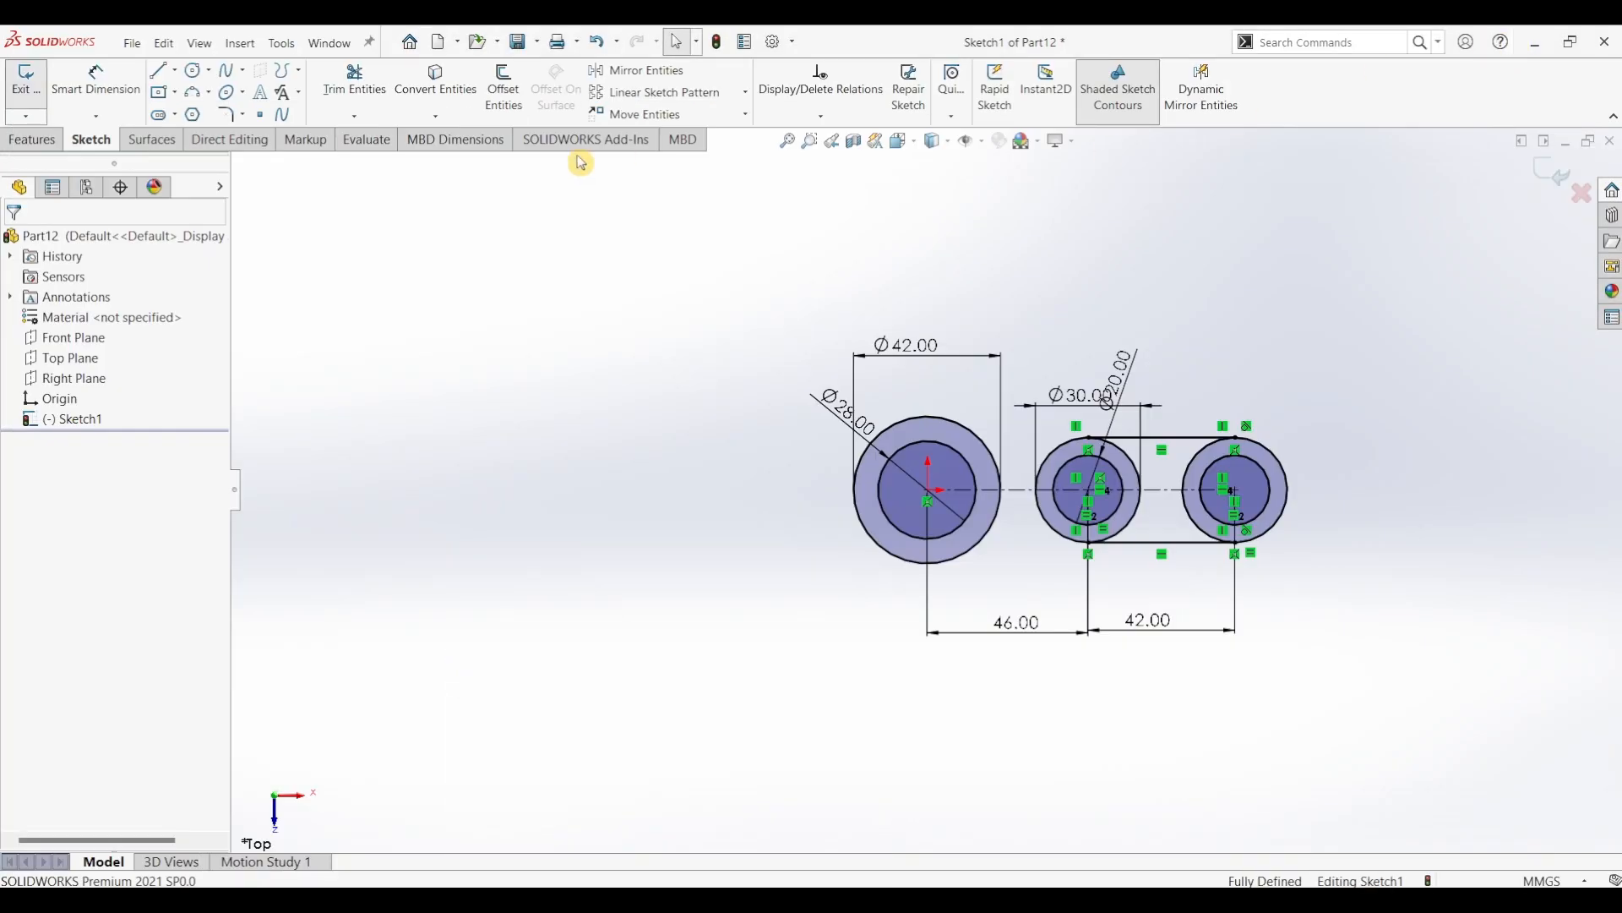
{"action": "left_click", "coordinate": [161, 76]}
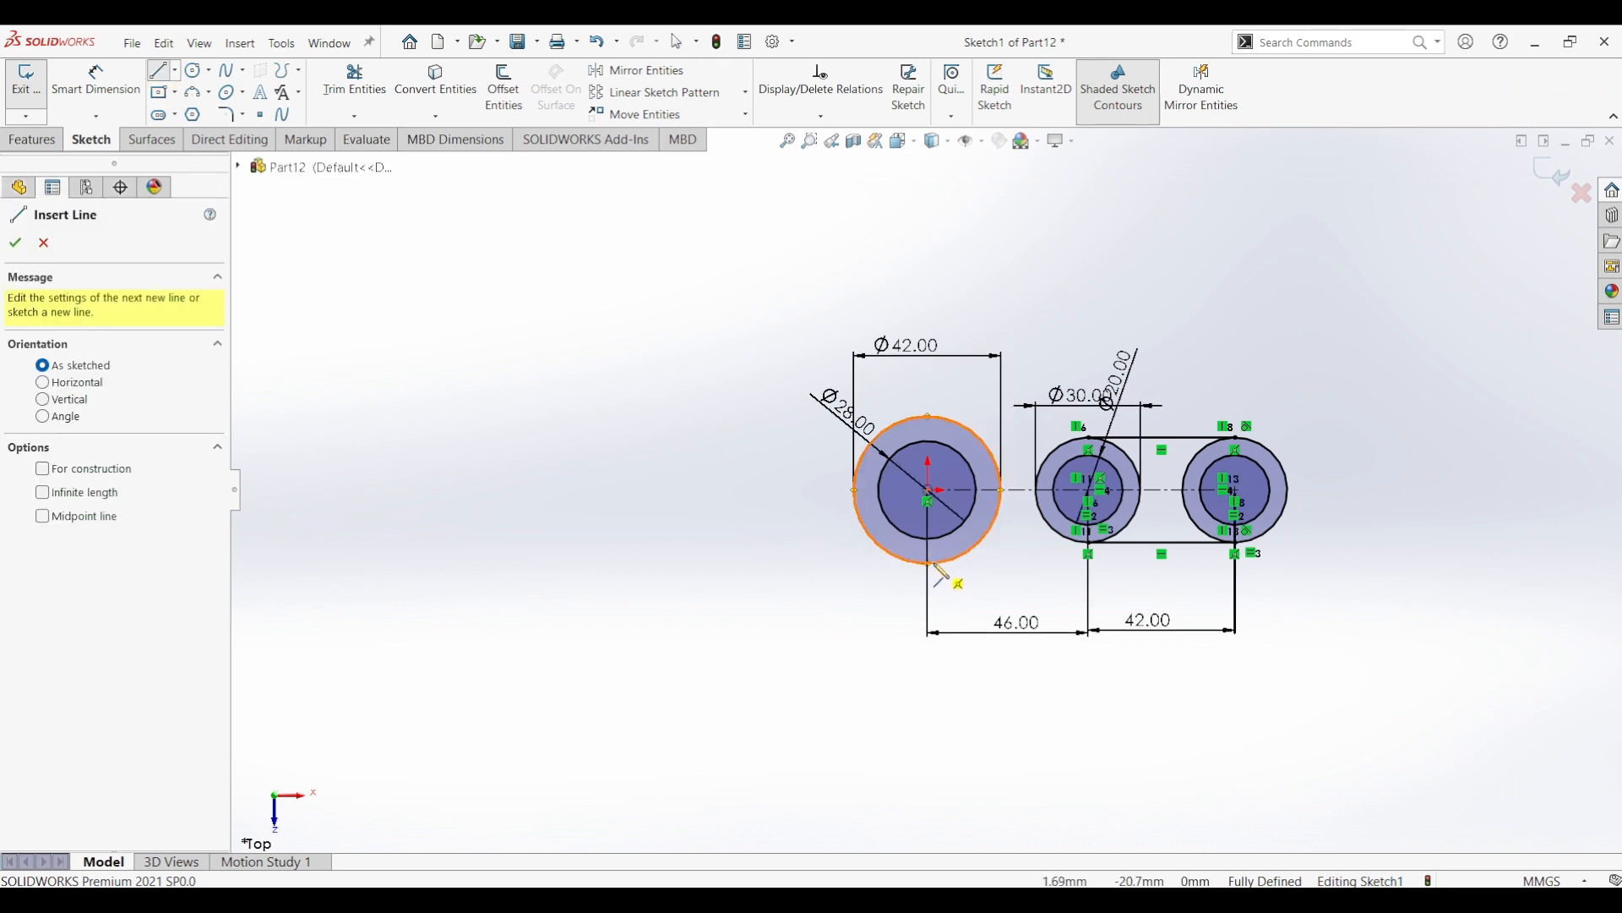
{"action": "left_click", "coordinate": [929, 563]}
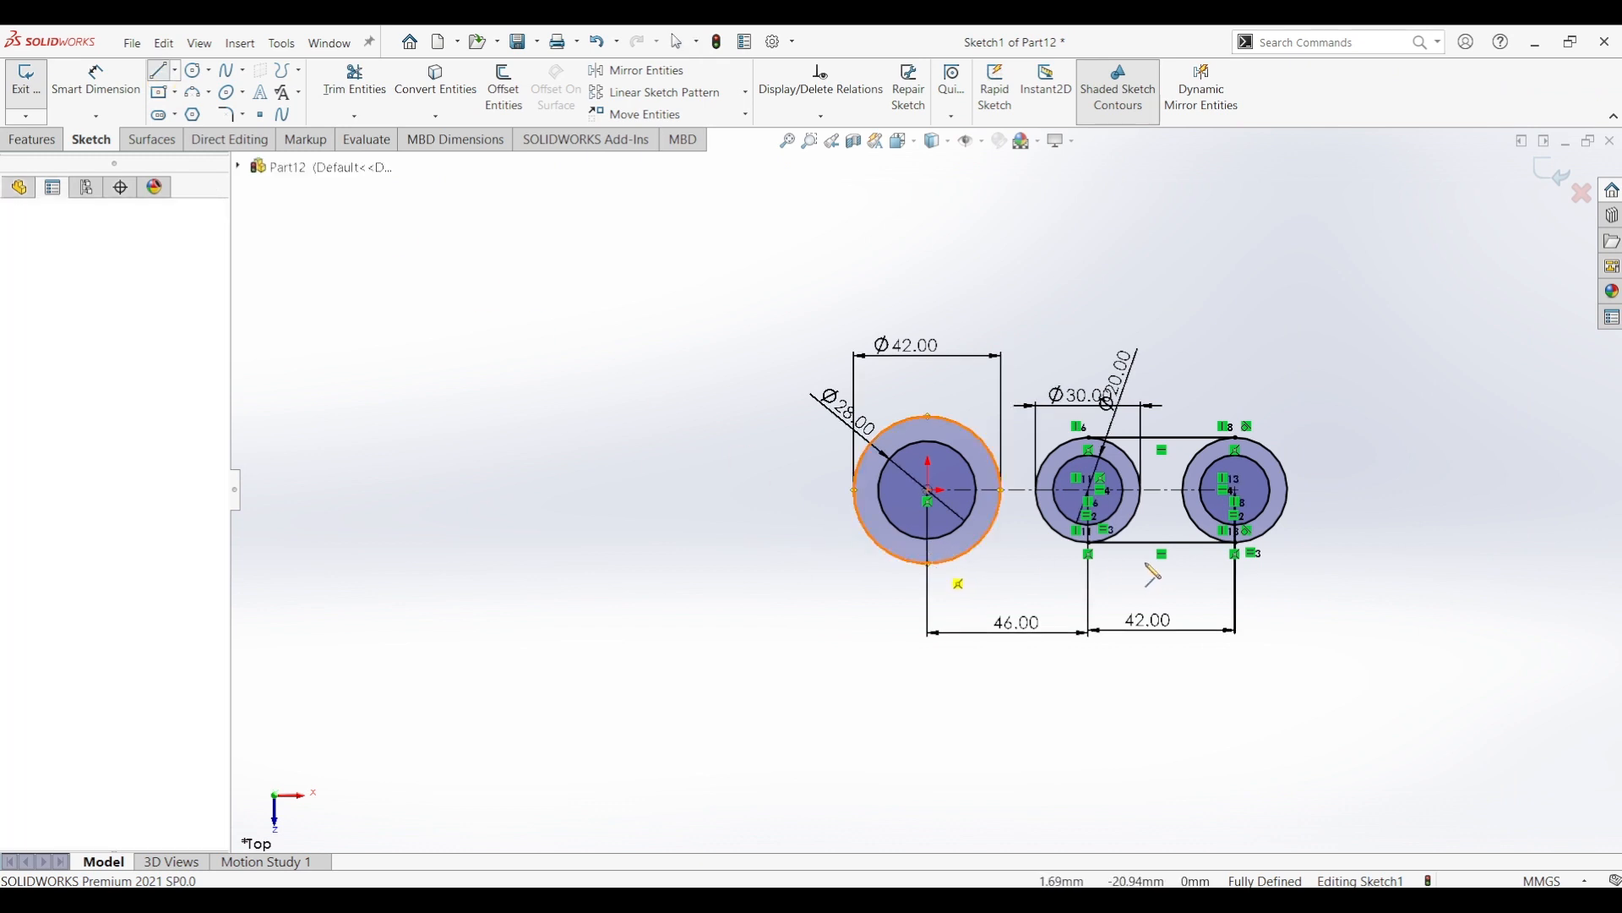
{"action": "left_click", "coordinate": [1253, 551]}
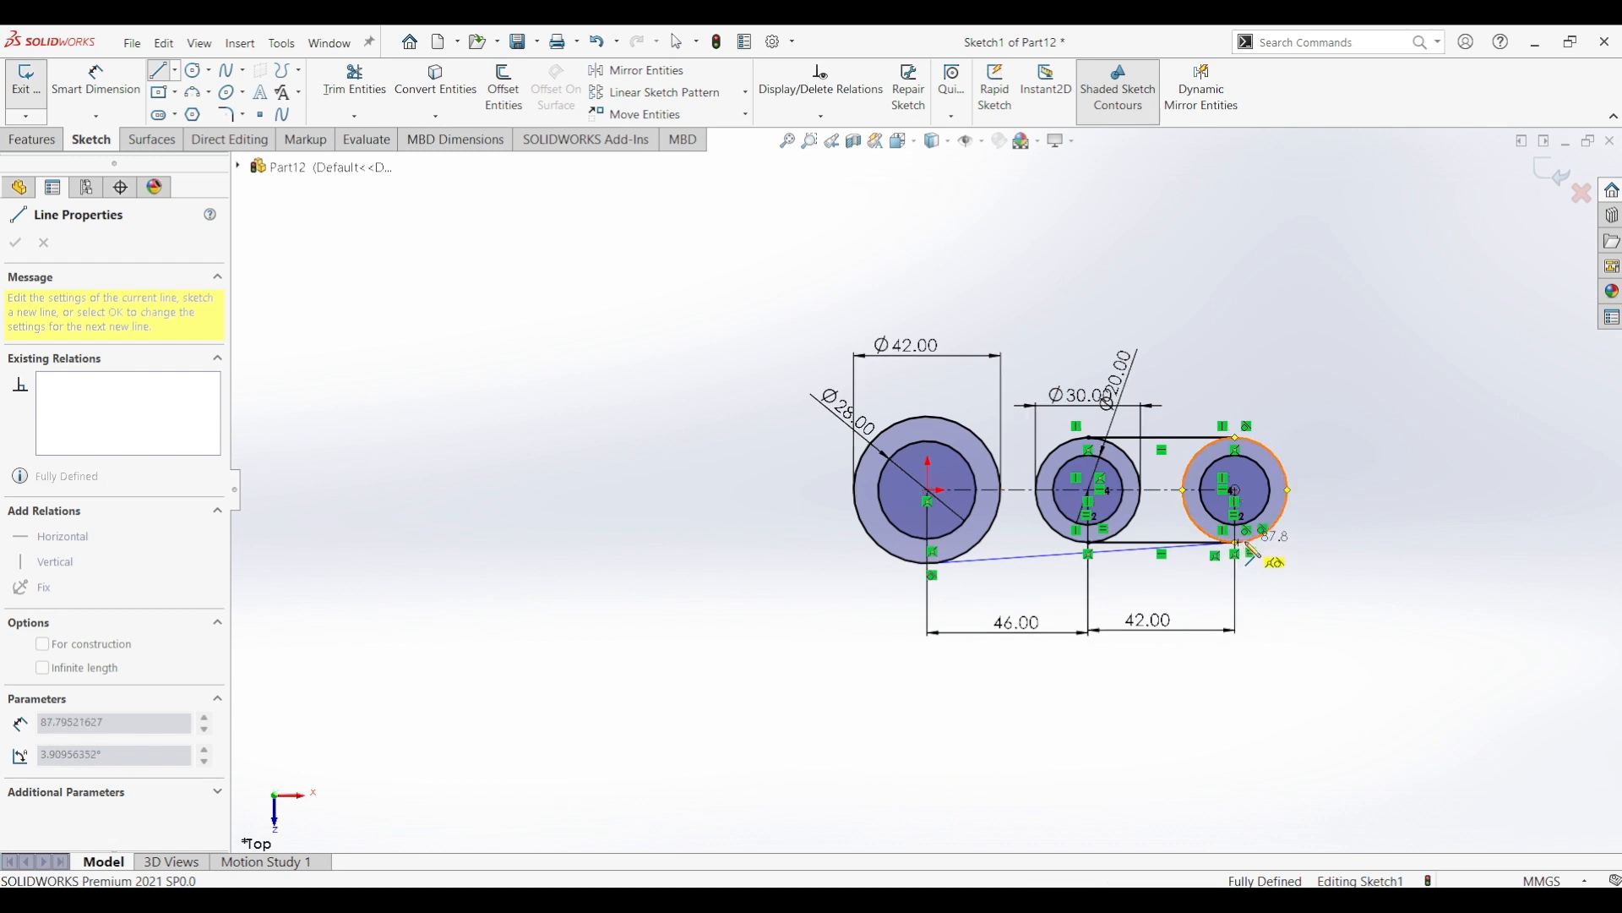
{"action": "key", "text": "Escape"}
{"action": "key", "text": "Escape"}
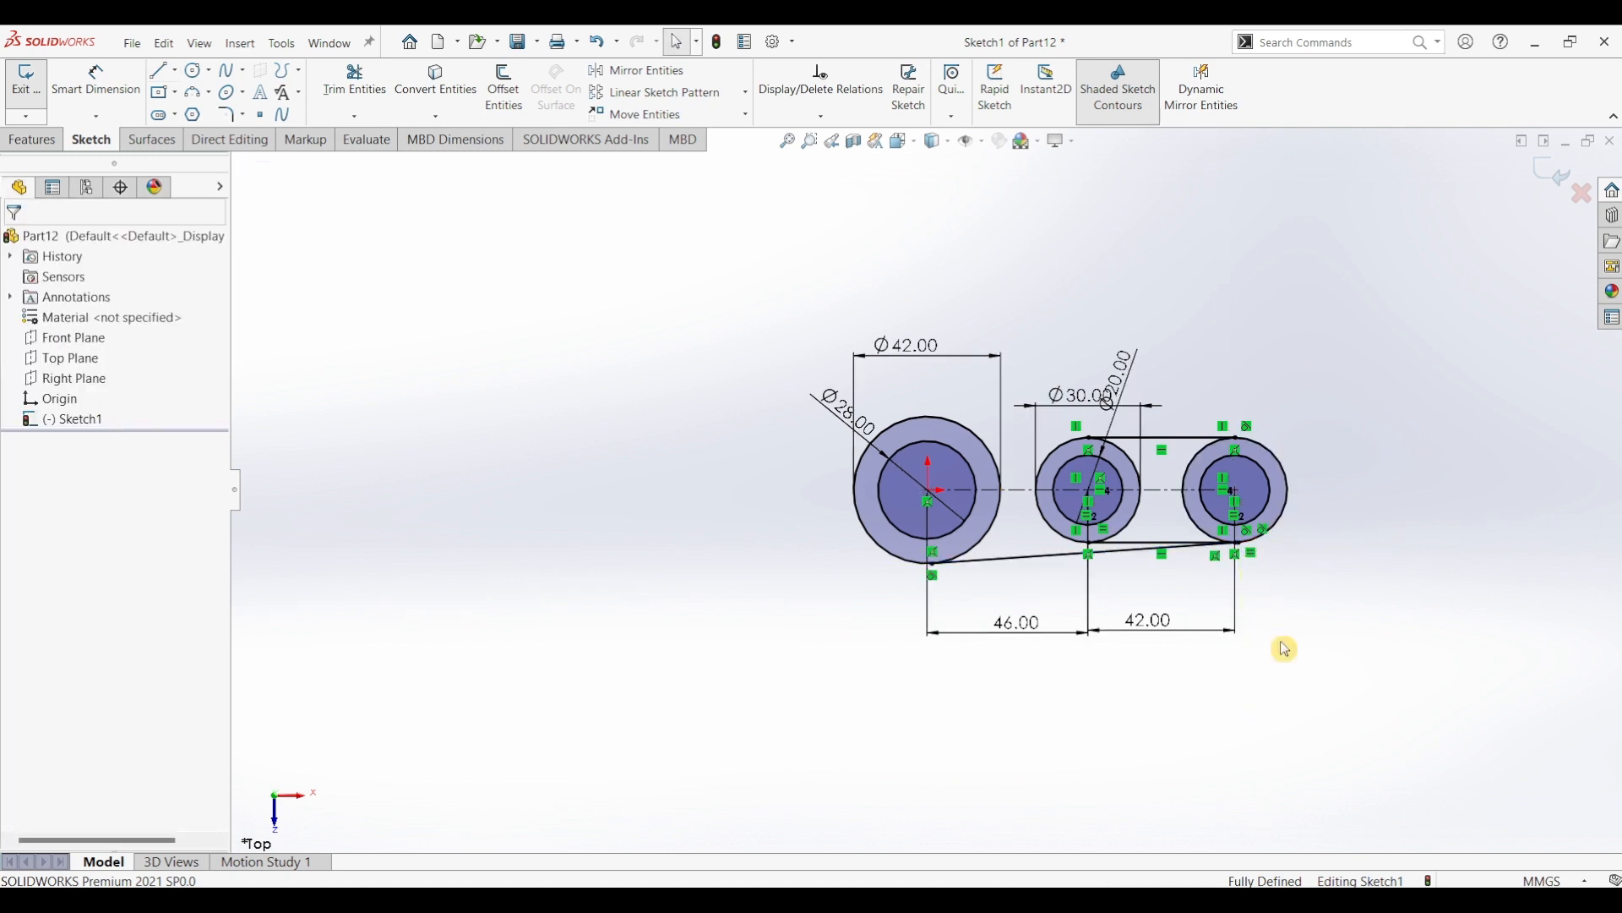
- Draw an upper line tangent to the 42 mm circle and the far-end outer circle
{"action": "left_click", "coordinate": [159, 70]}
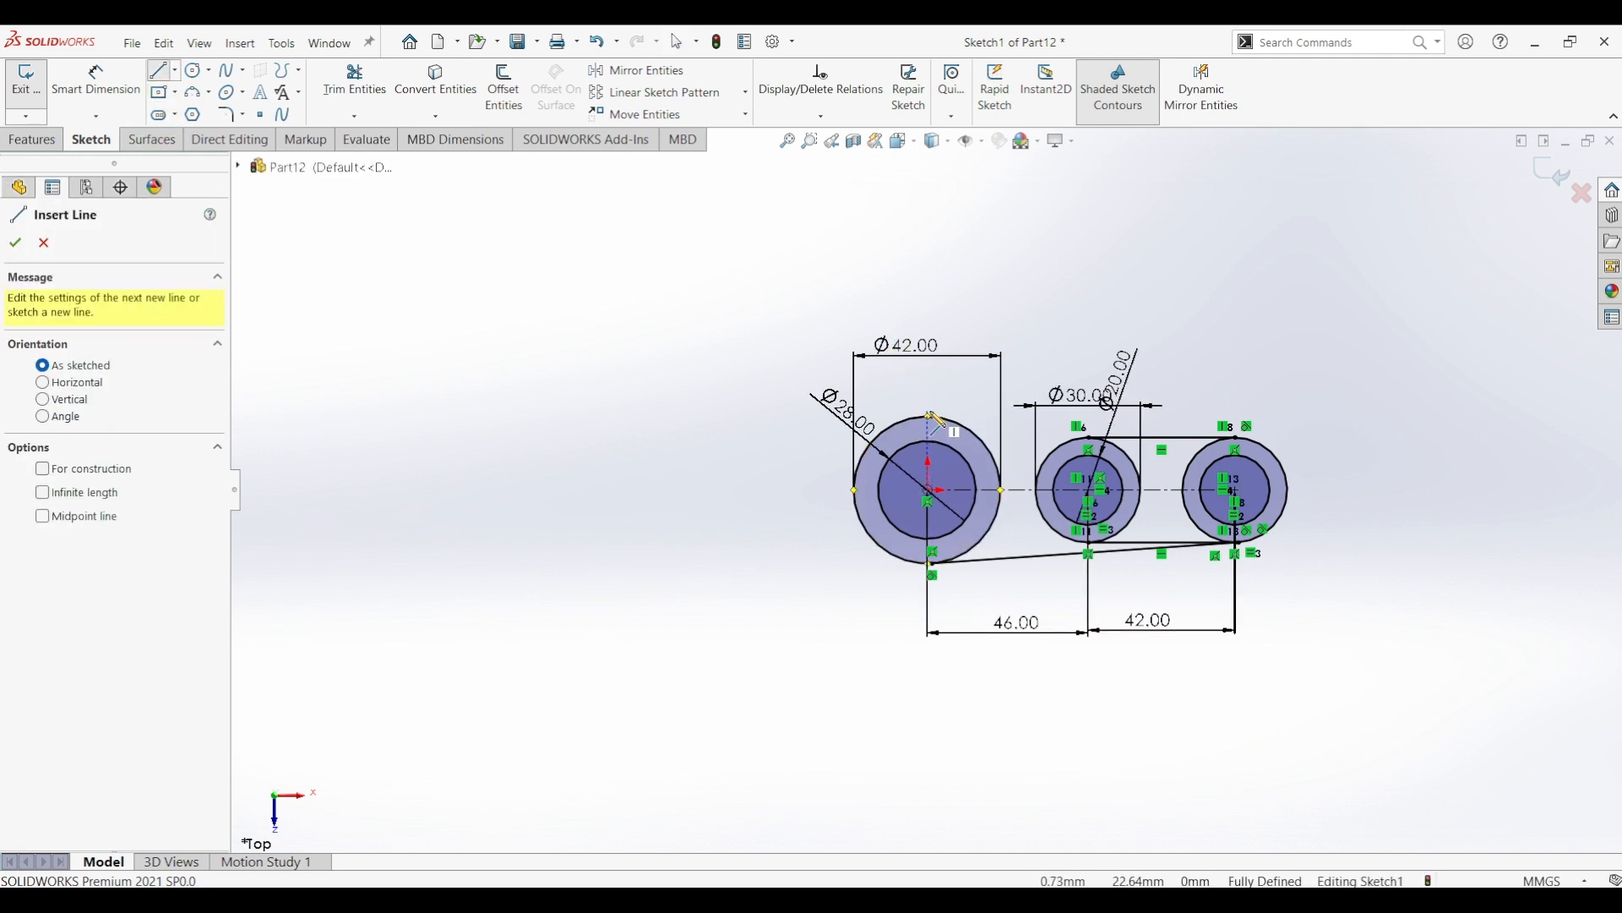
{"action": "left_click", "coordinate": [930, 417]}
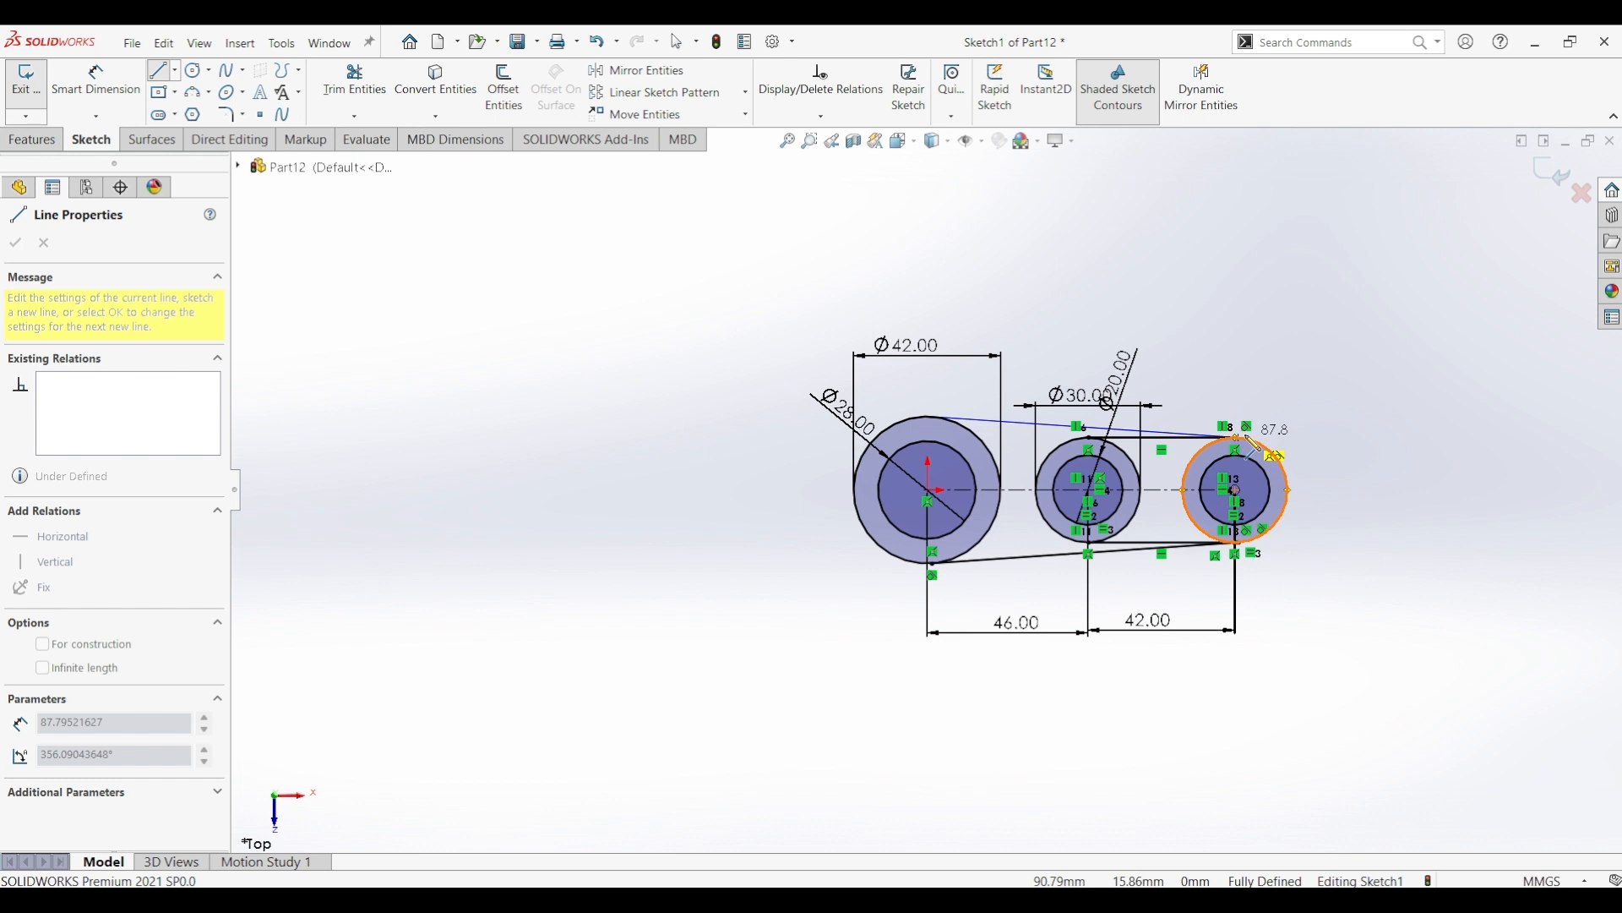
{"action": "left_click", "coordinate": [1246, 437]}
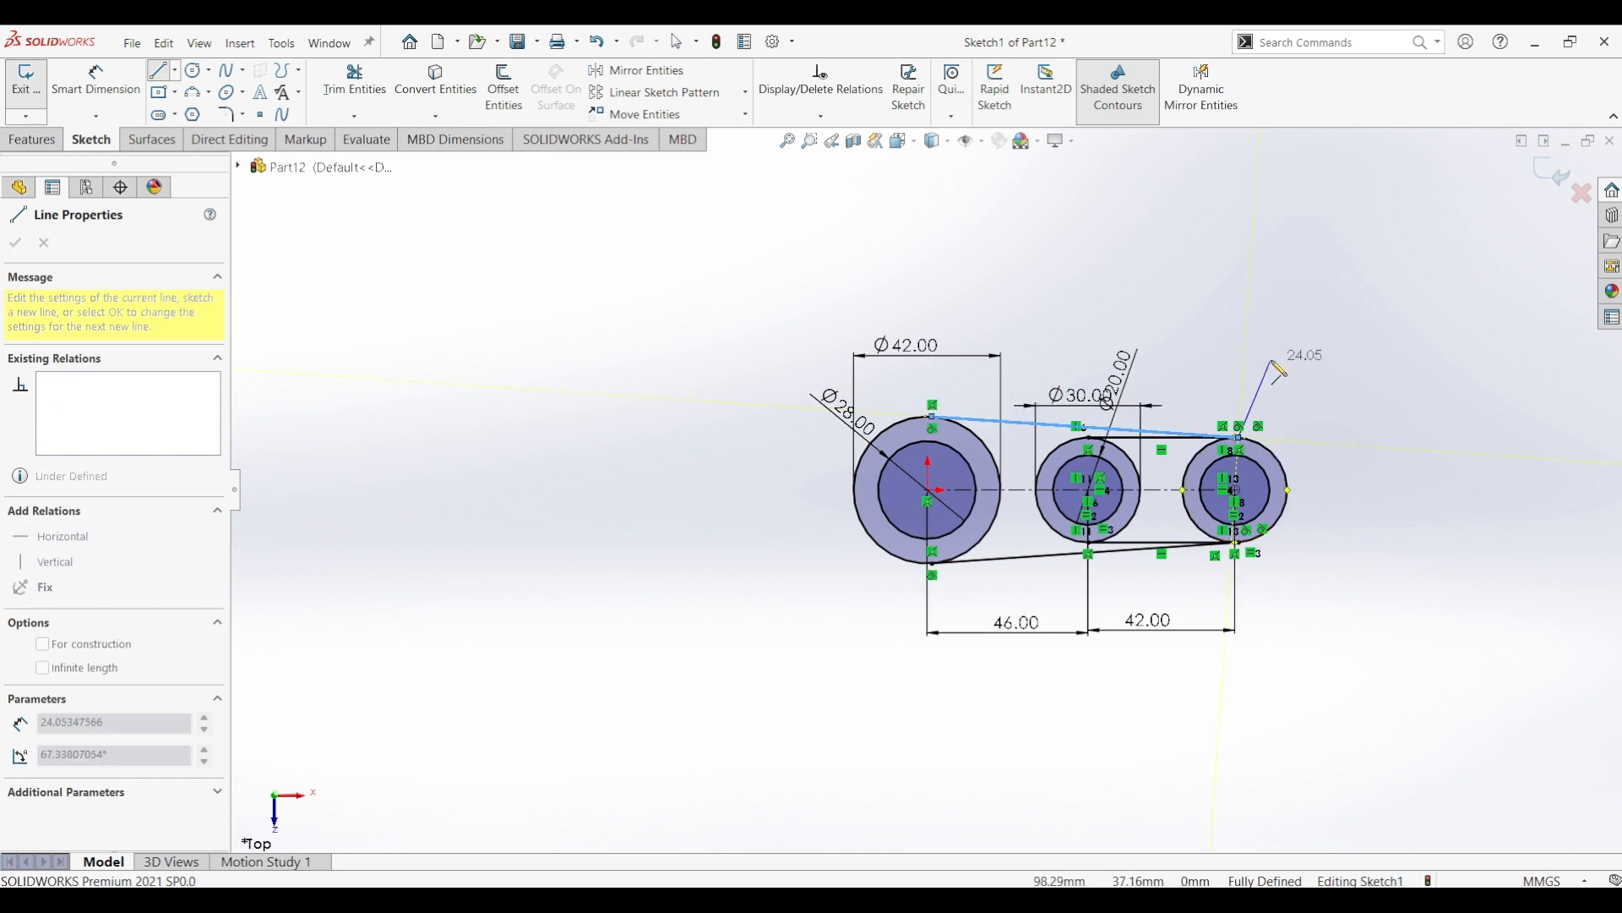
{"action": "key", "text": "Escape"}
{"action": "key", "text": "Escape"}
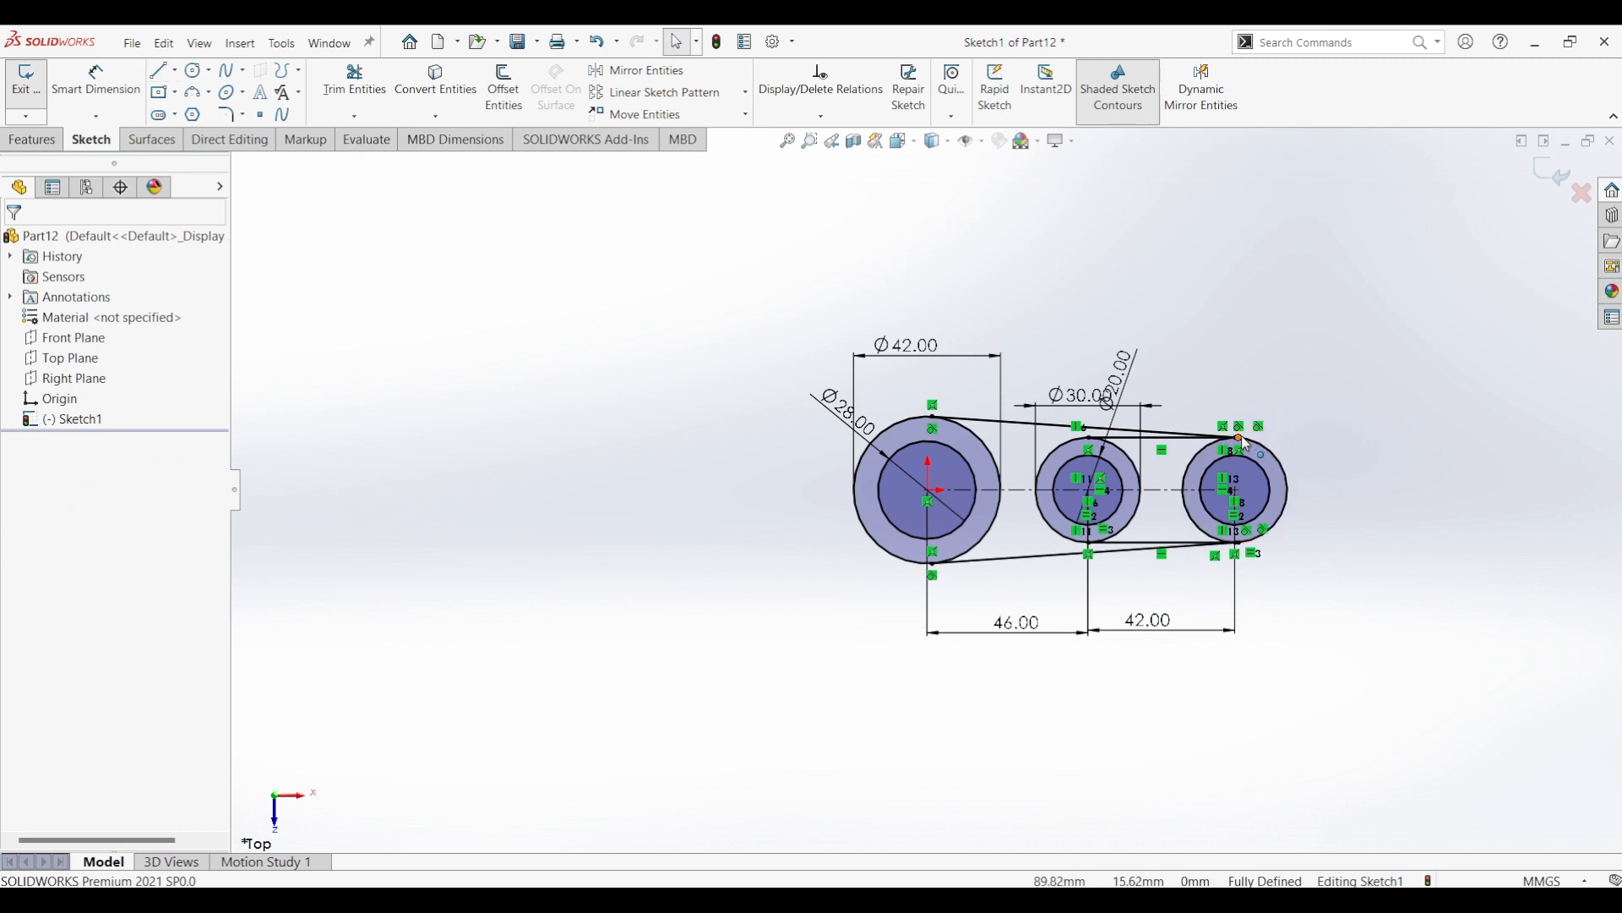
{"action": "left_click", "coordinate": [1293, 479]}
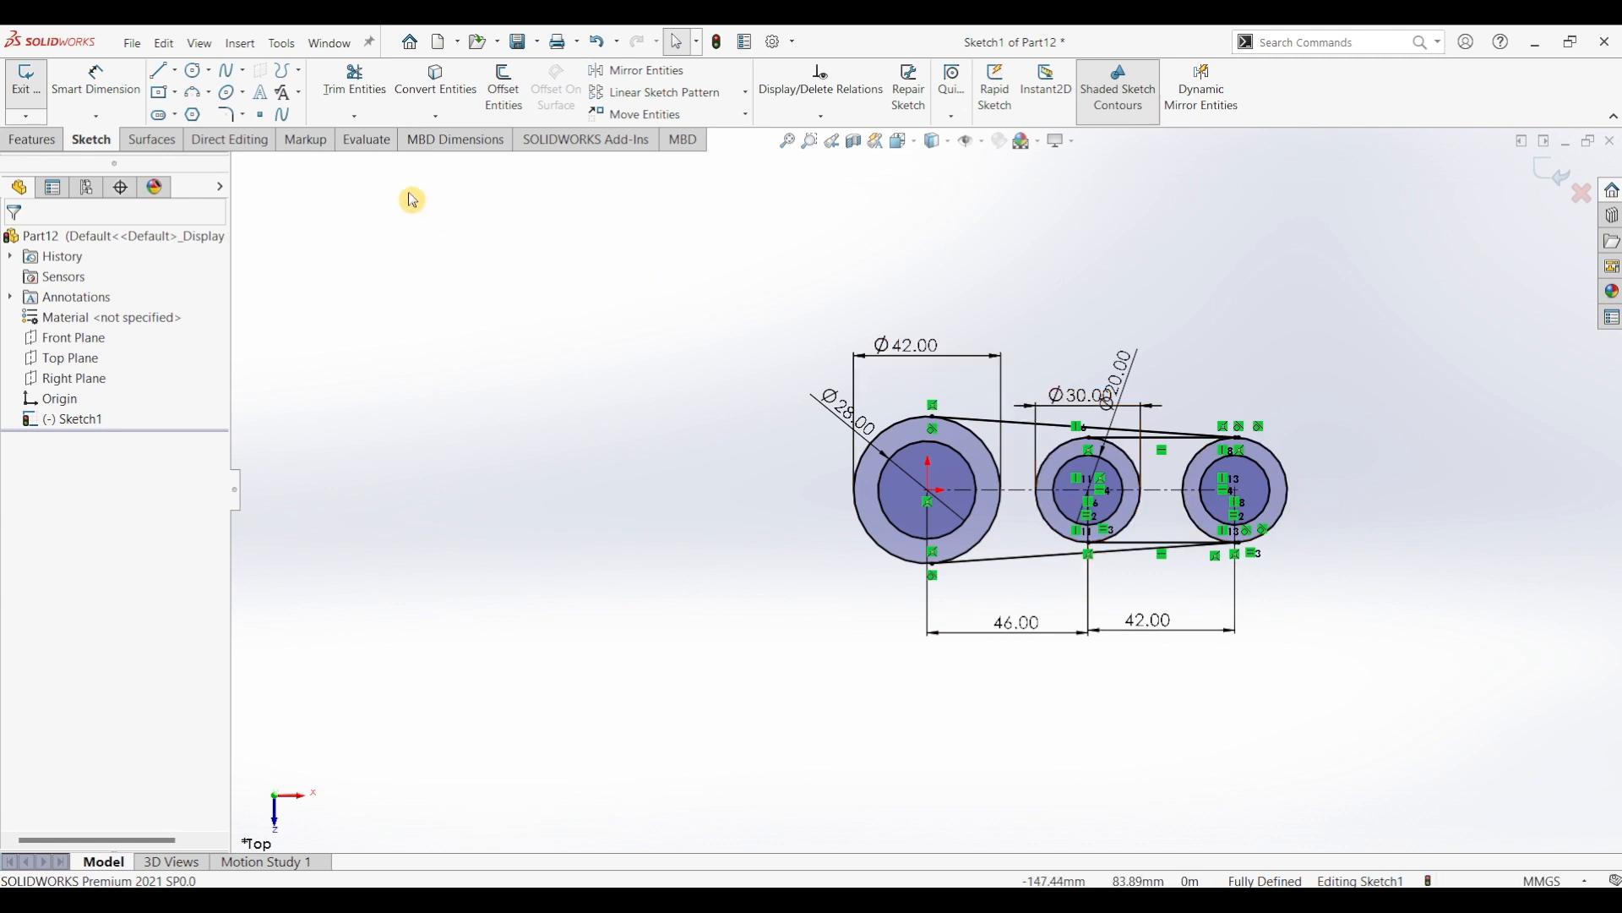
- Power-trim the inward-facing arcs of the middle and far-end outer circles to leave the outer slot outline
{"action": "left_click", "coordinate": [355, 89]}
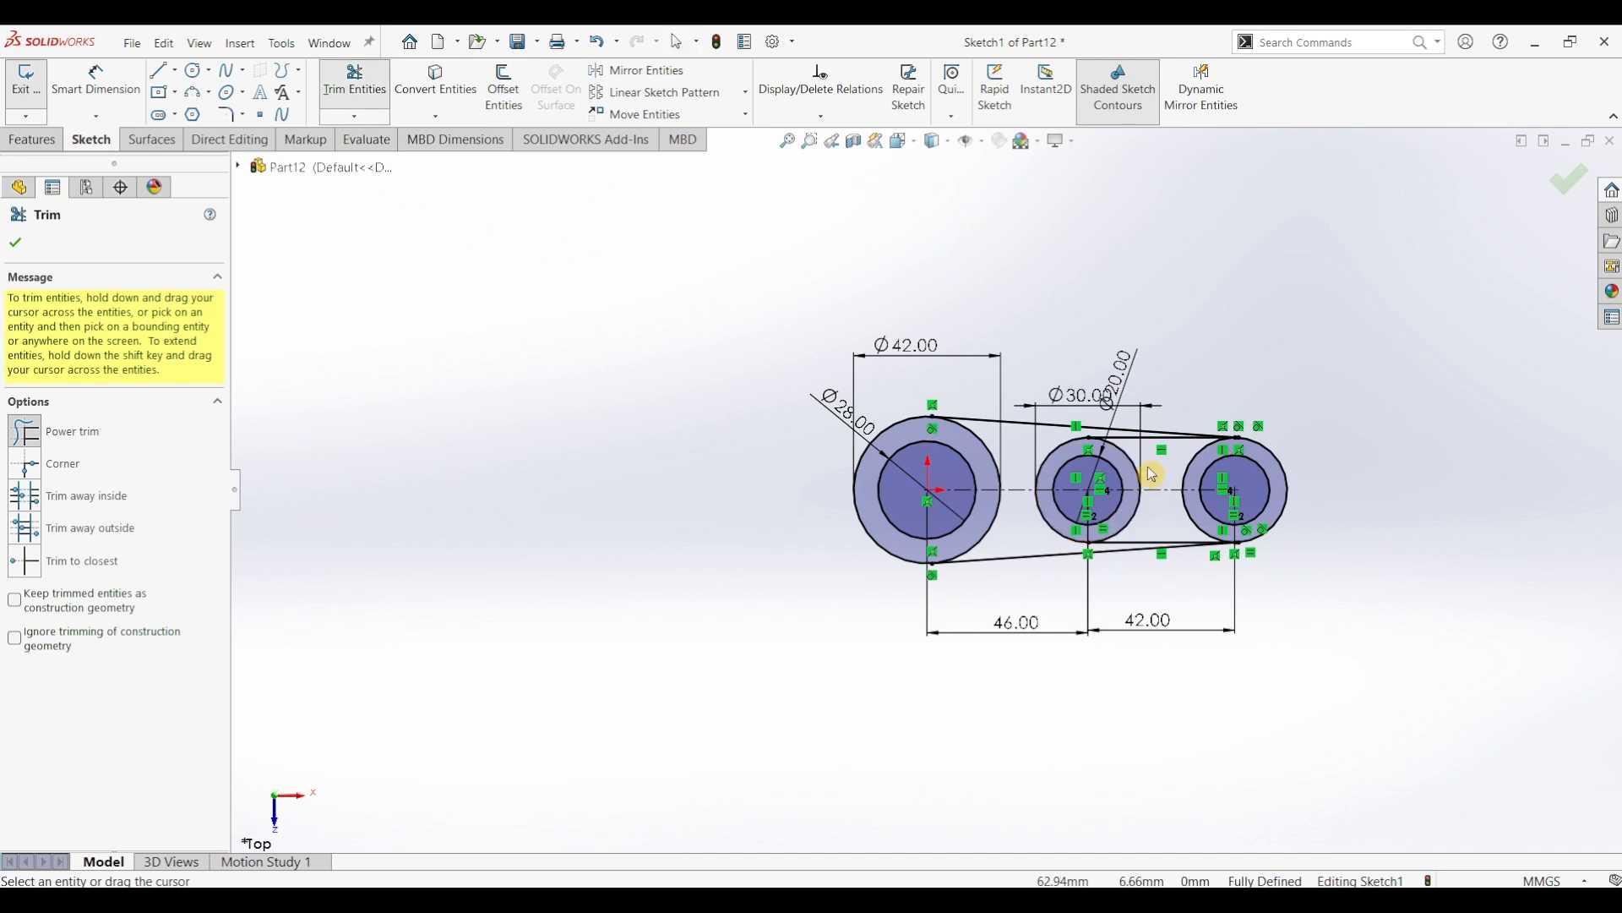
{"action": "left_click_drag", "start_coordinate": [1151, 475], "coordinate": [1130, 525]}
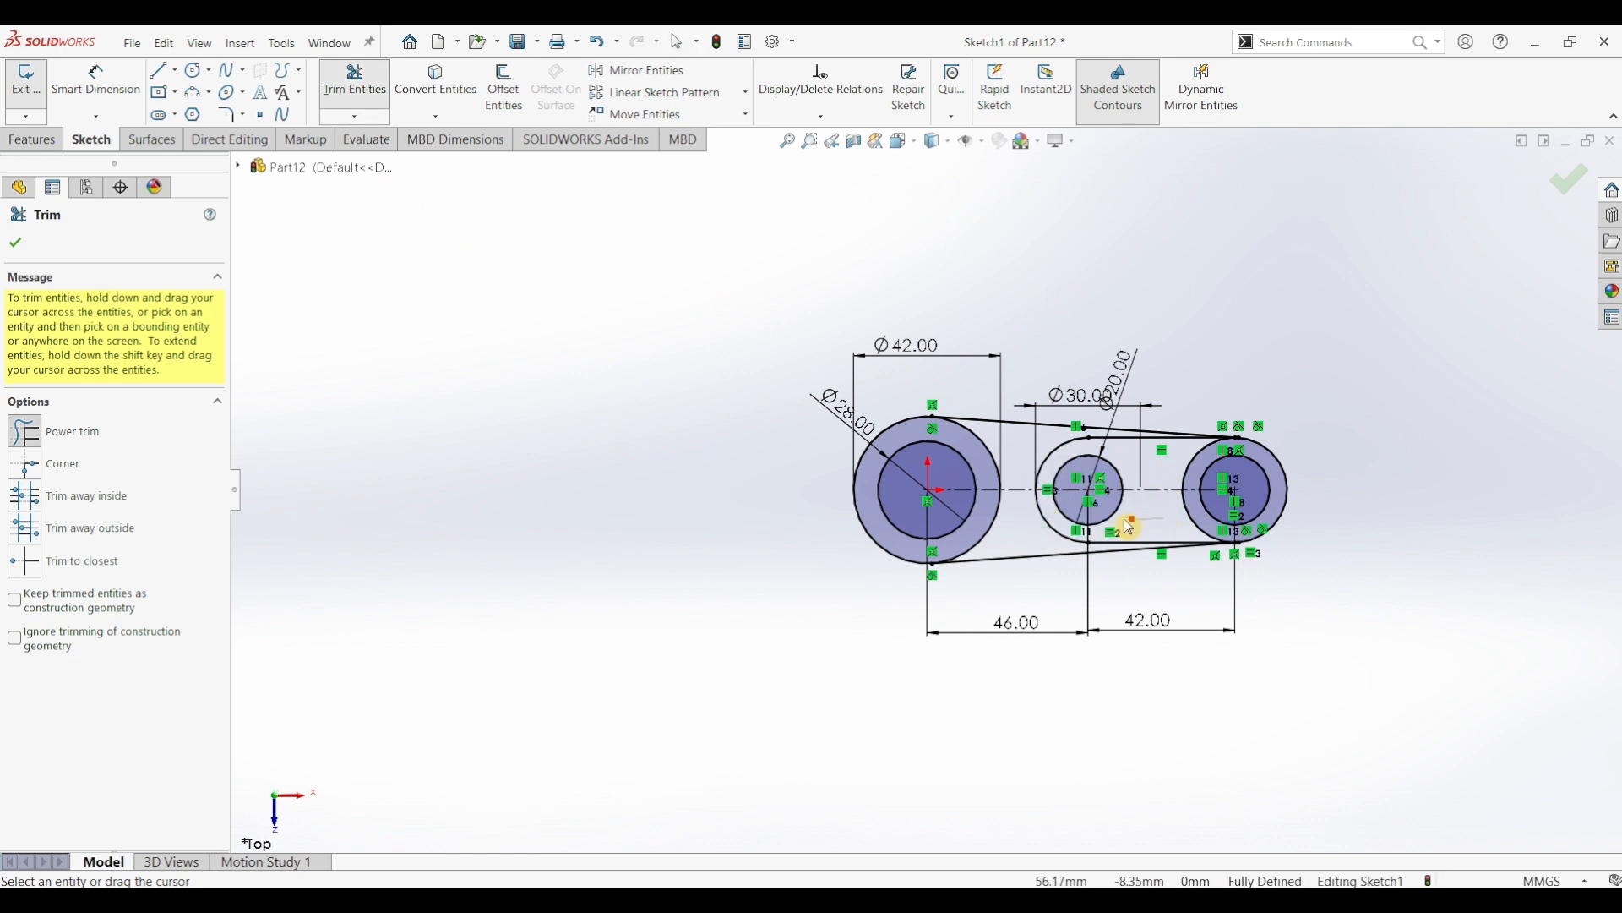
{"action": "mouse_move", "coordinate": [1169, 457]}
{"action": "left_mouse_down"}
{"action": "mouse_move", "coordinate": [1187, 510]}
{"action": "mouse_move", "coordinate": [1176, 535]}
{"action": "mouse_move", "coordinate": [1195, 518]}
{"action": "mouse_move", "coordinate": [1394, 580]}
{"action": "left_mouse_up"}
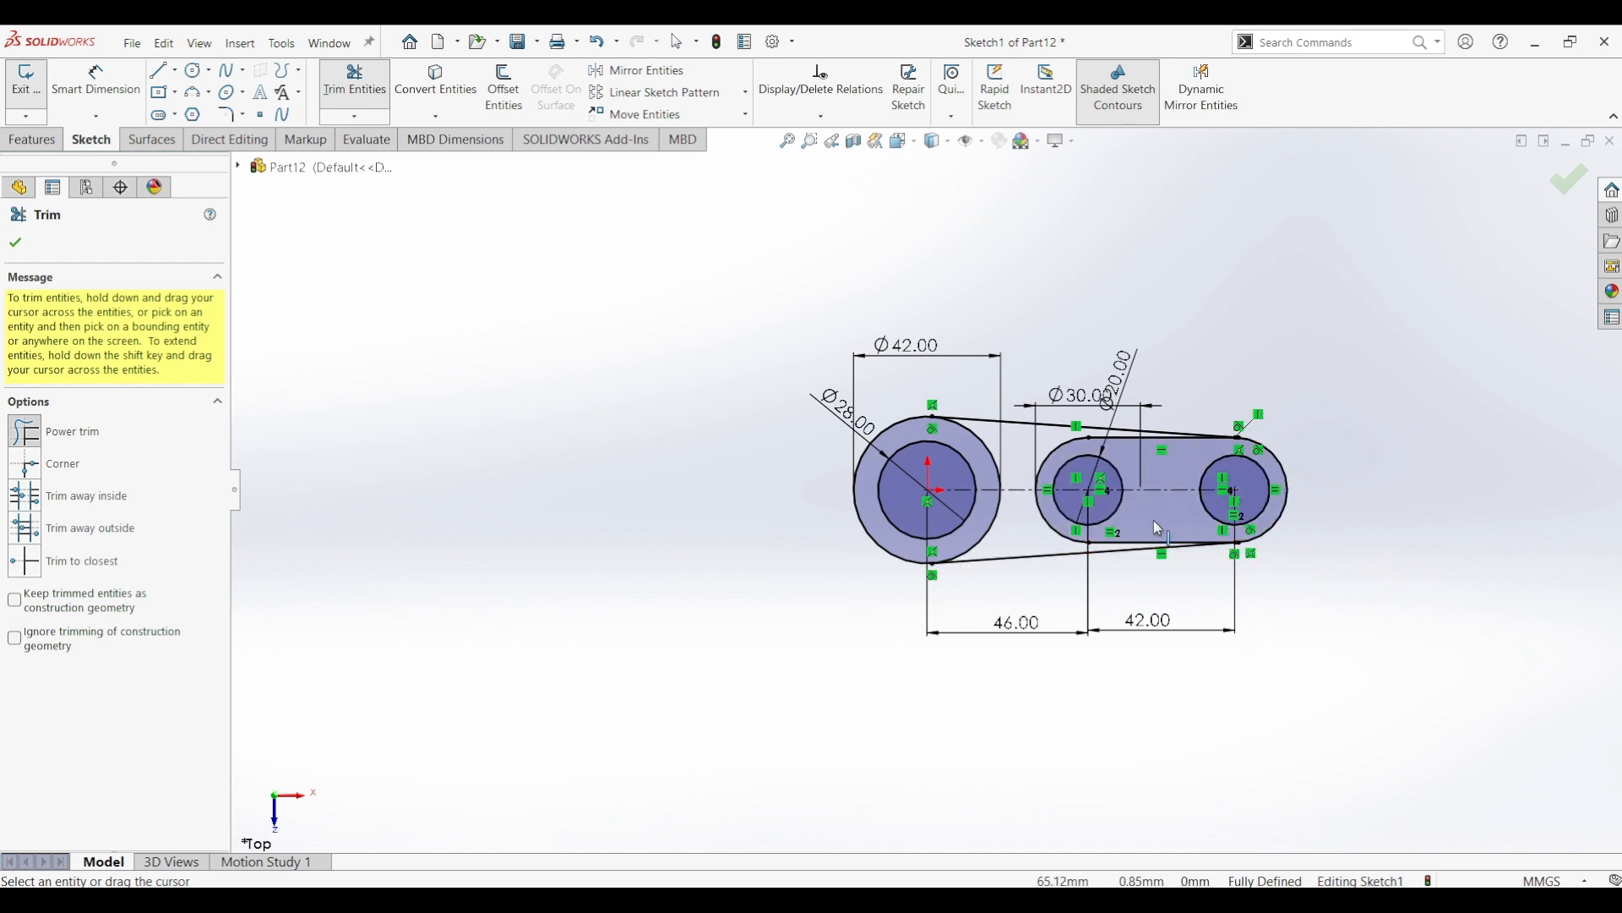
{"action": "key", "text": "Escape"}
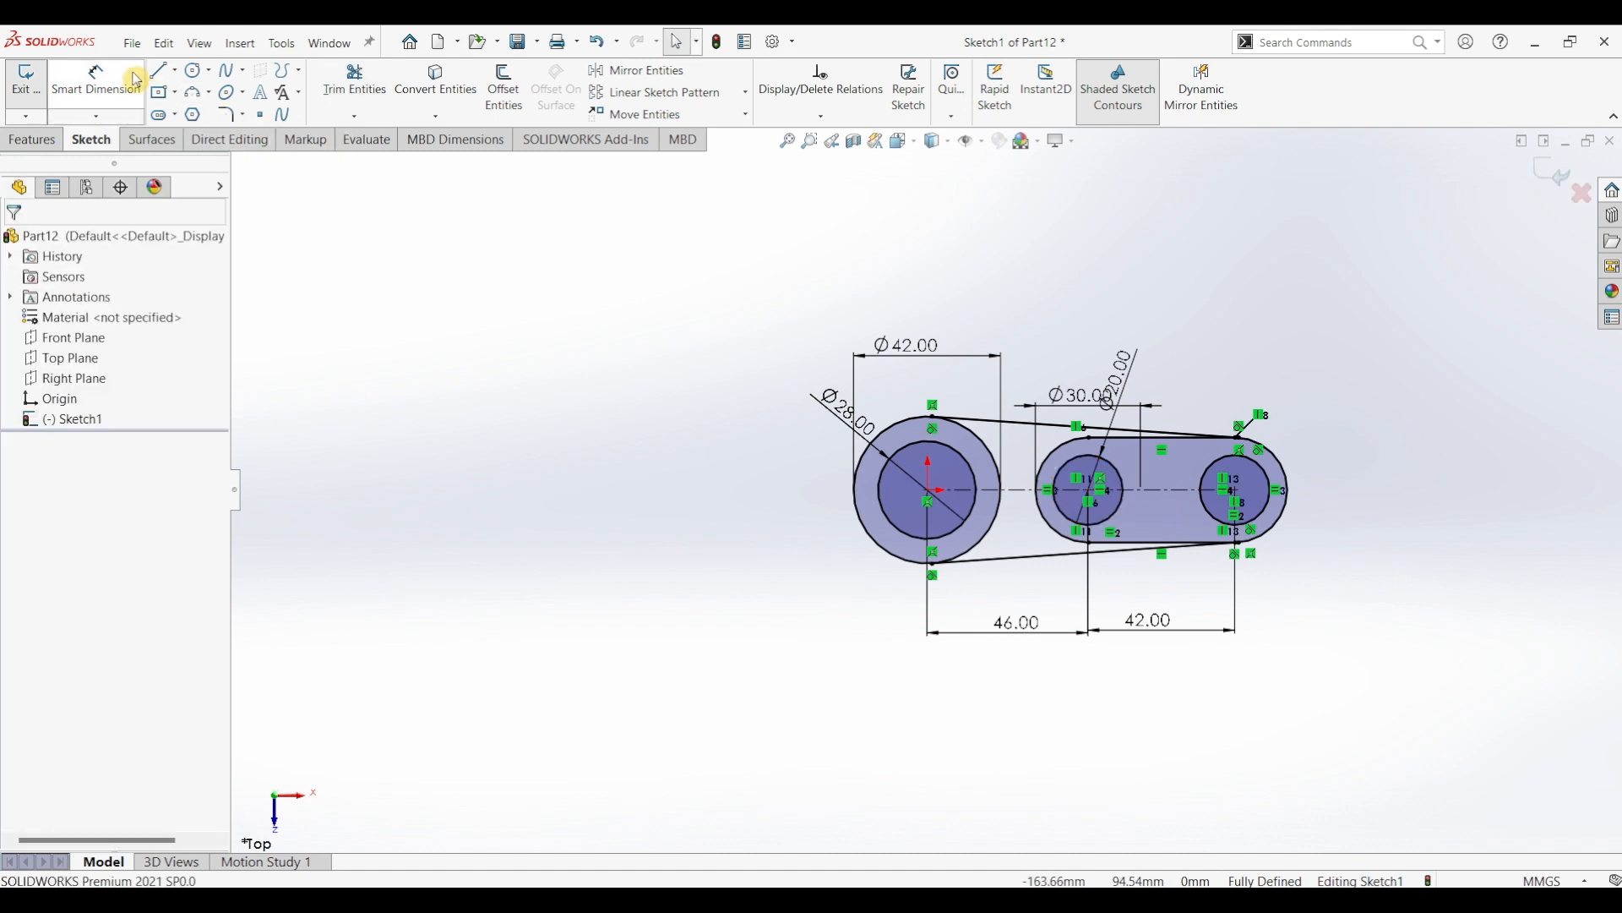
- Draw a horizontal line joining the uppermost points of the middle and far-end inner circles
{"action": "left_click", "coordinate": [158, 70]}
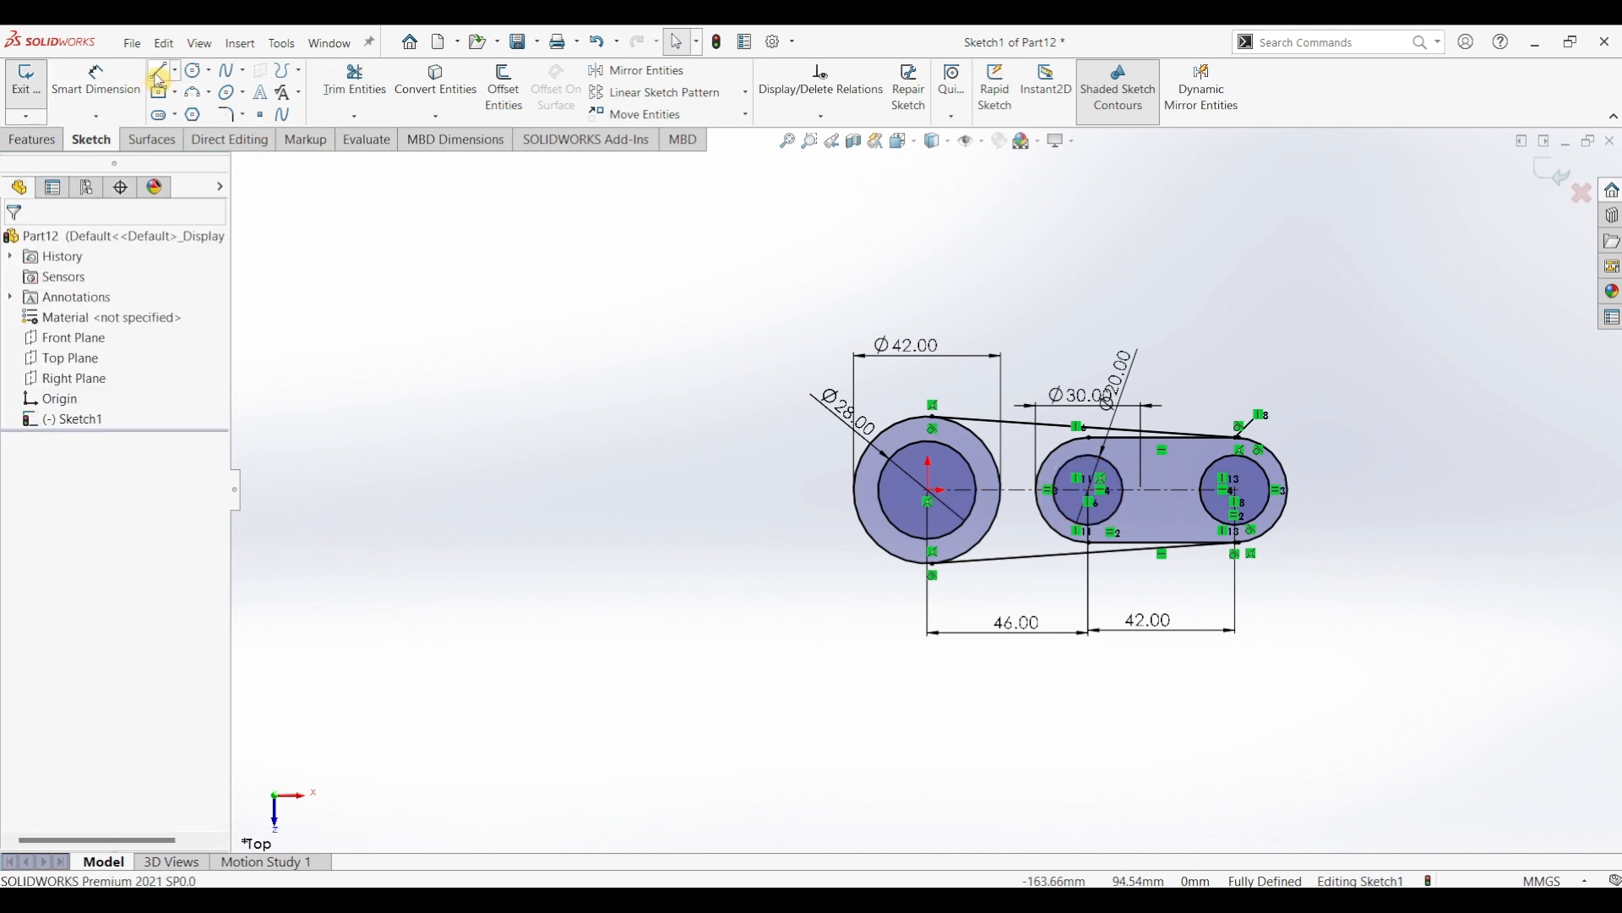
{"action": "left_click", "coordinate": [1090, 455]}
{"action": "left_click", "coordinate": [1236, 455]}
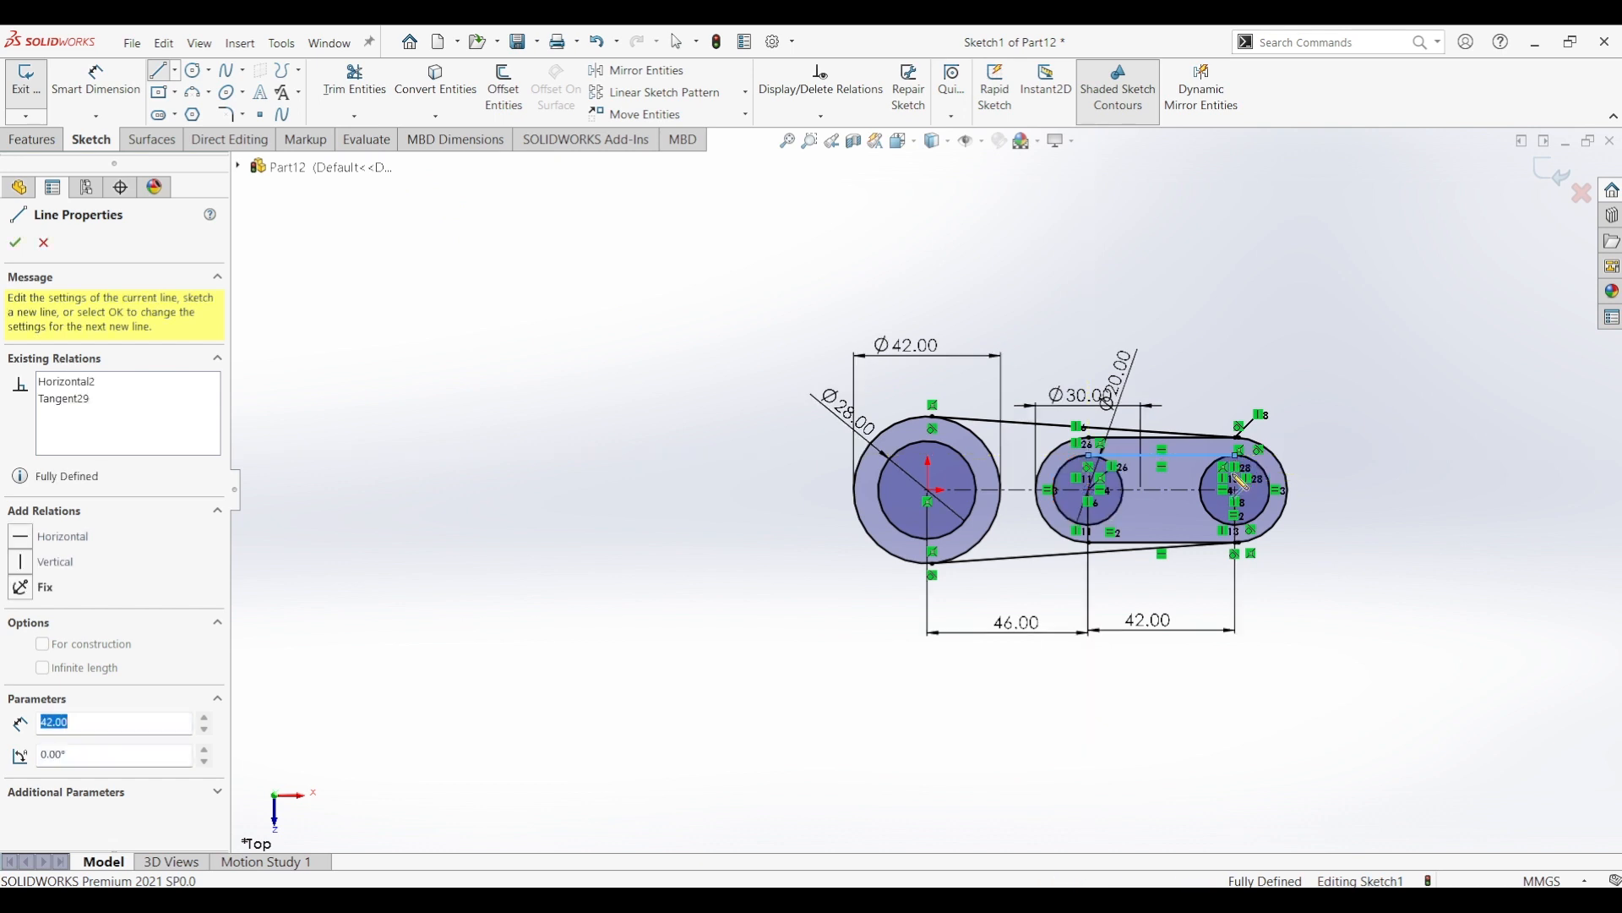
{"action": "key", "text": "Escape"}
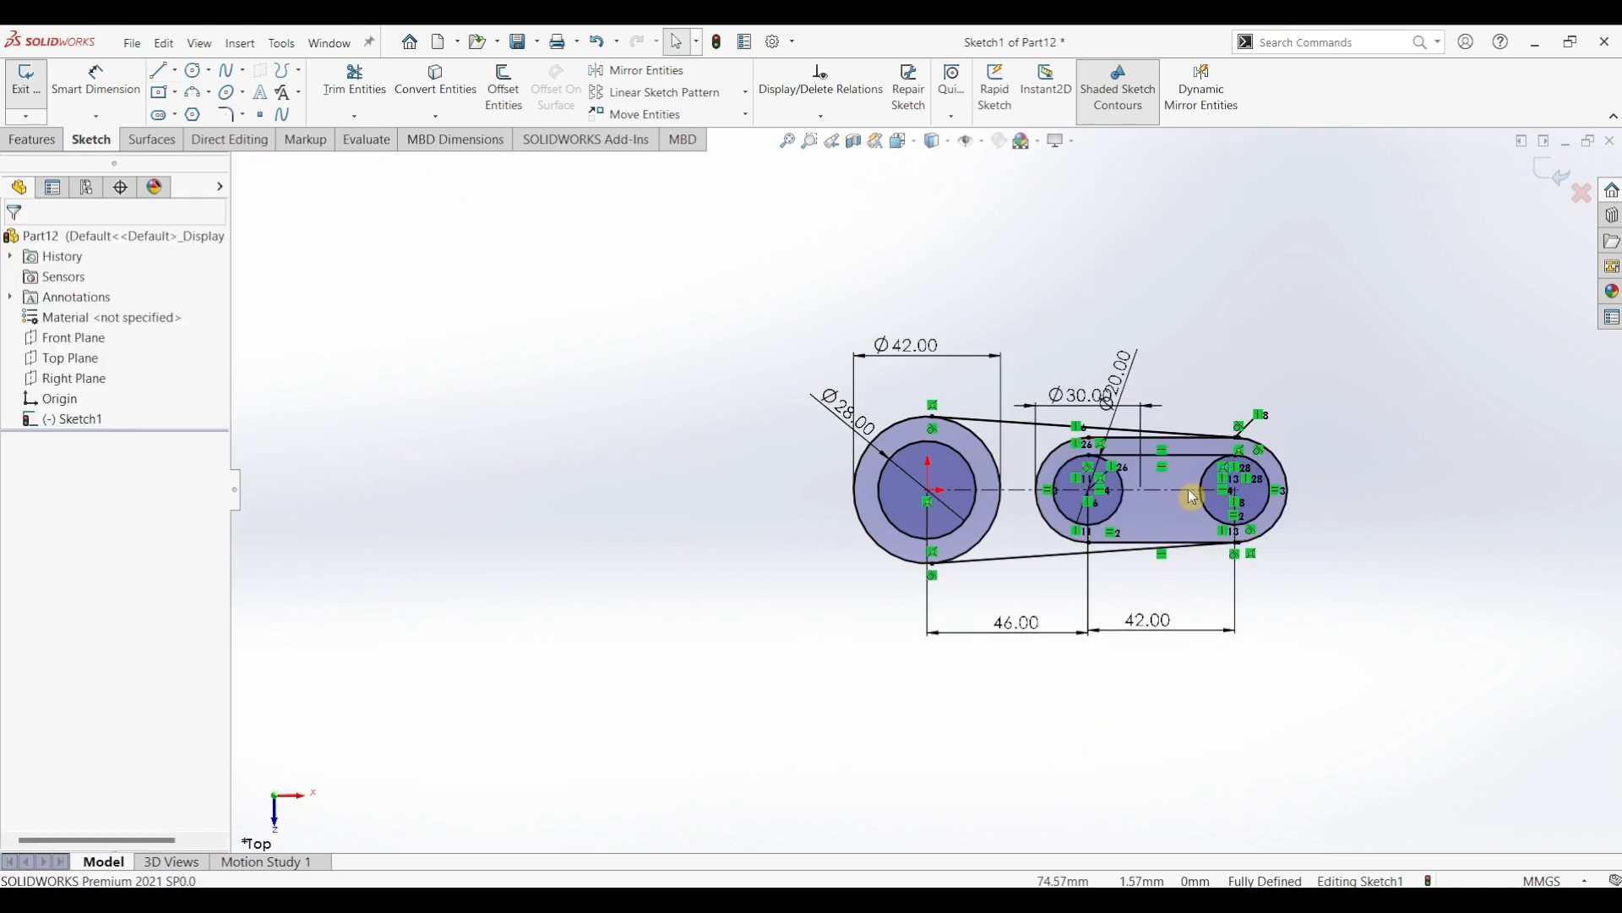
- Draw a horizontal line joining the lowest points of the middle and far-end inner circles
{"action": "key", "text": "l"}
{"action": "left_click", "coordinate": [1091, 529]}
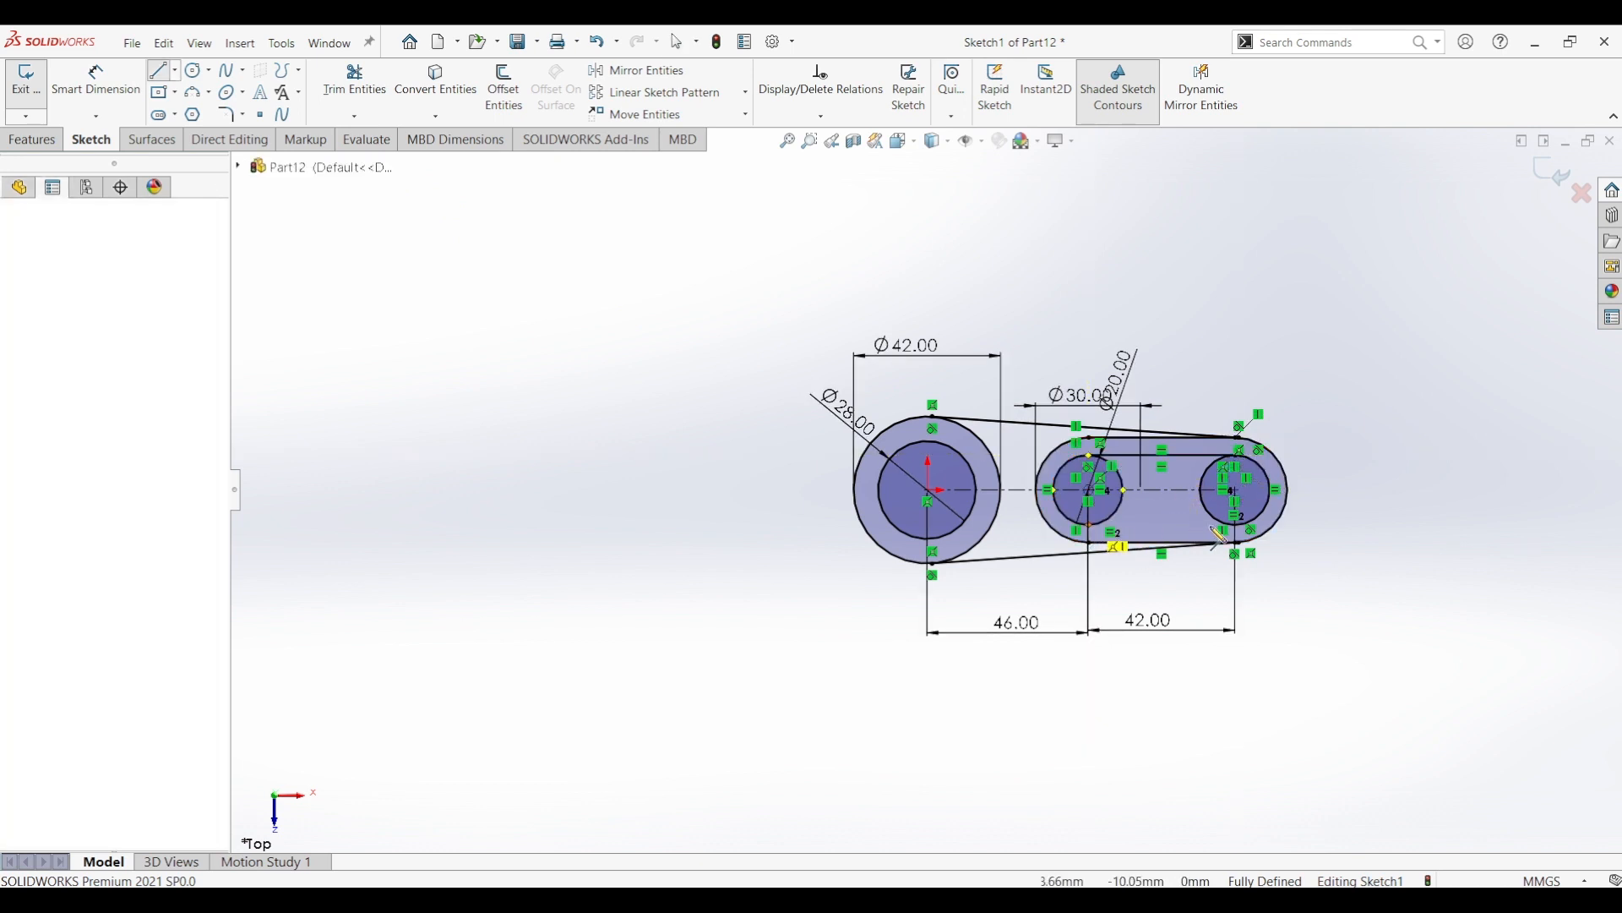
{"action": "left_click", "coordinate": [1238, 530]}
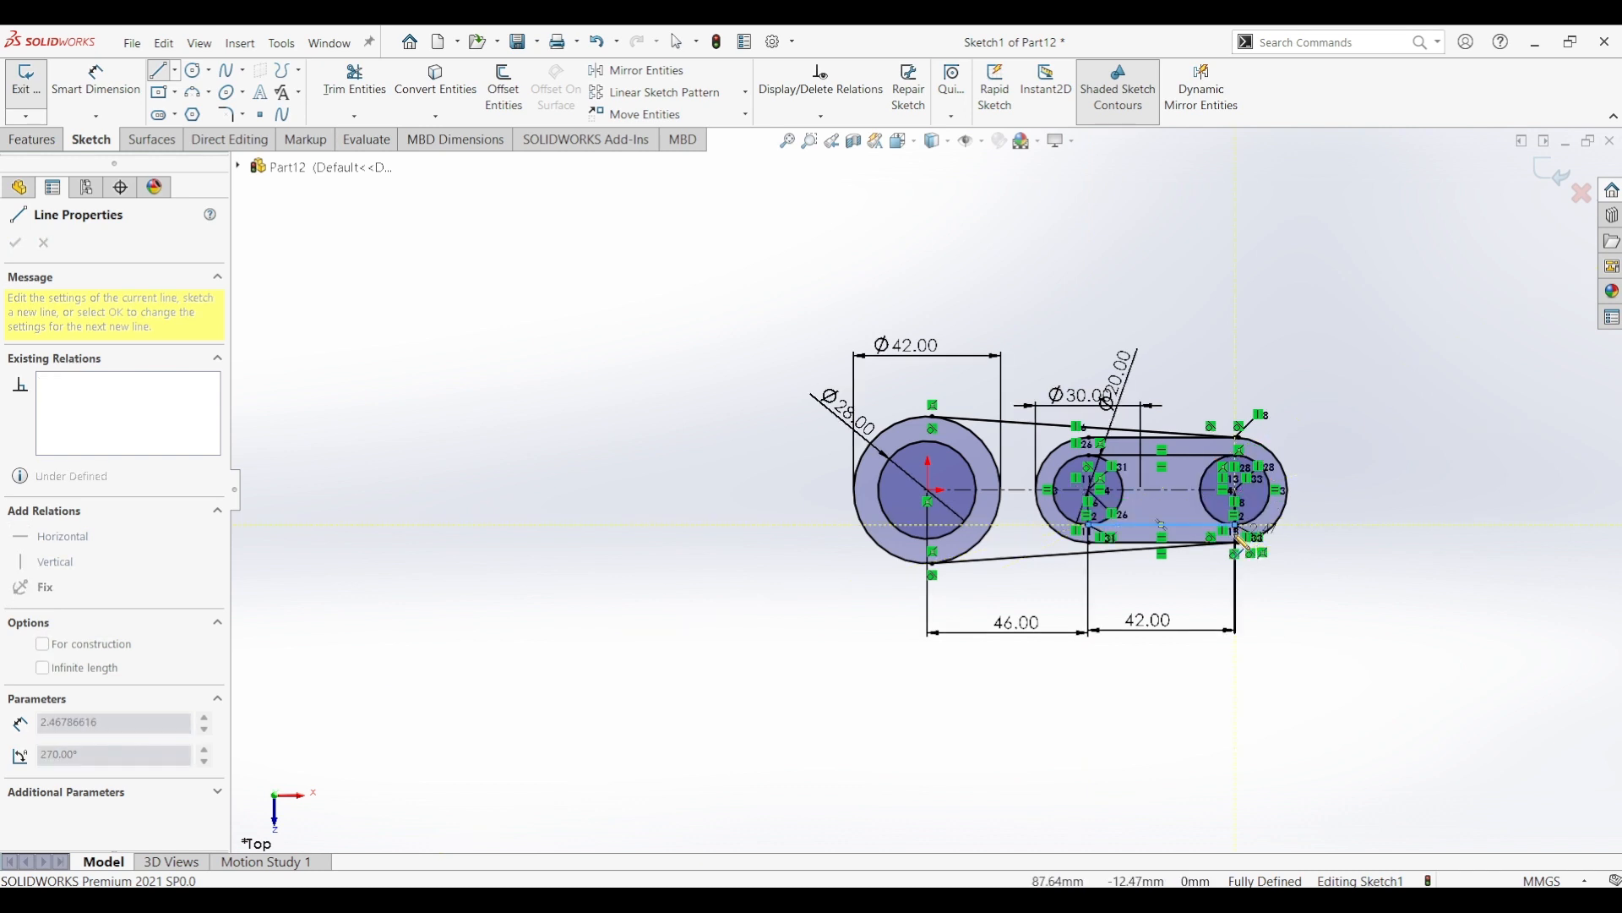
{"action": "key", "text": "Escape"}
{"action": "key", "text": "Escape"}
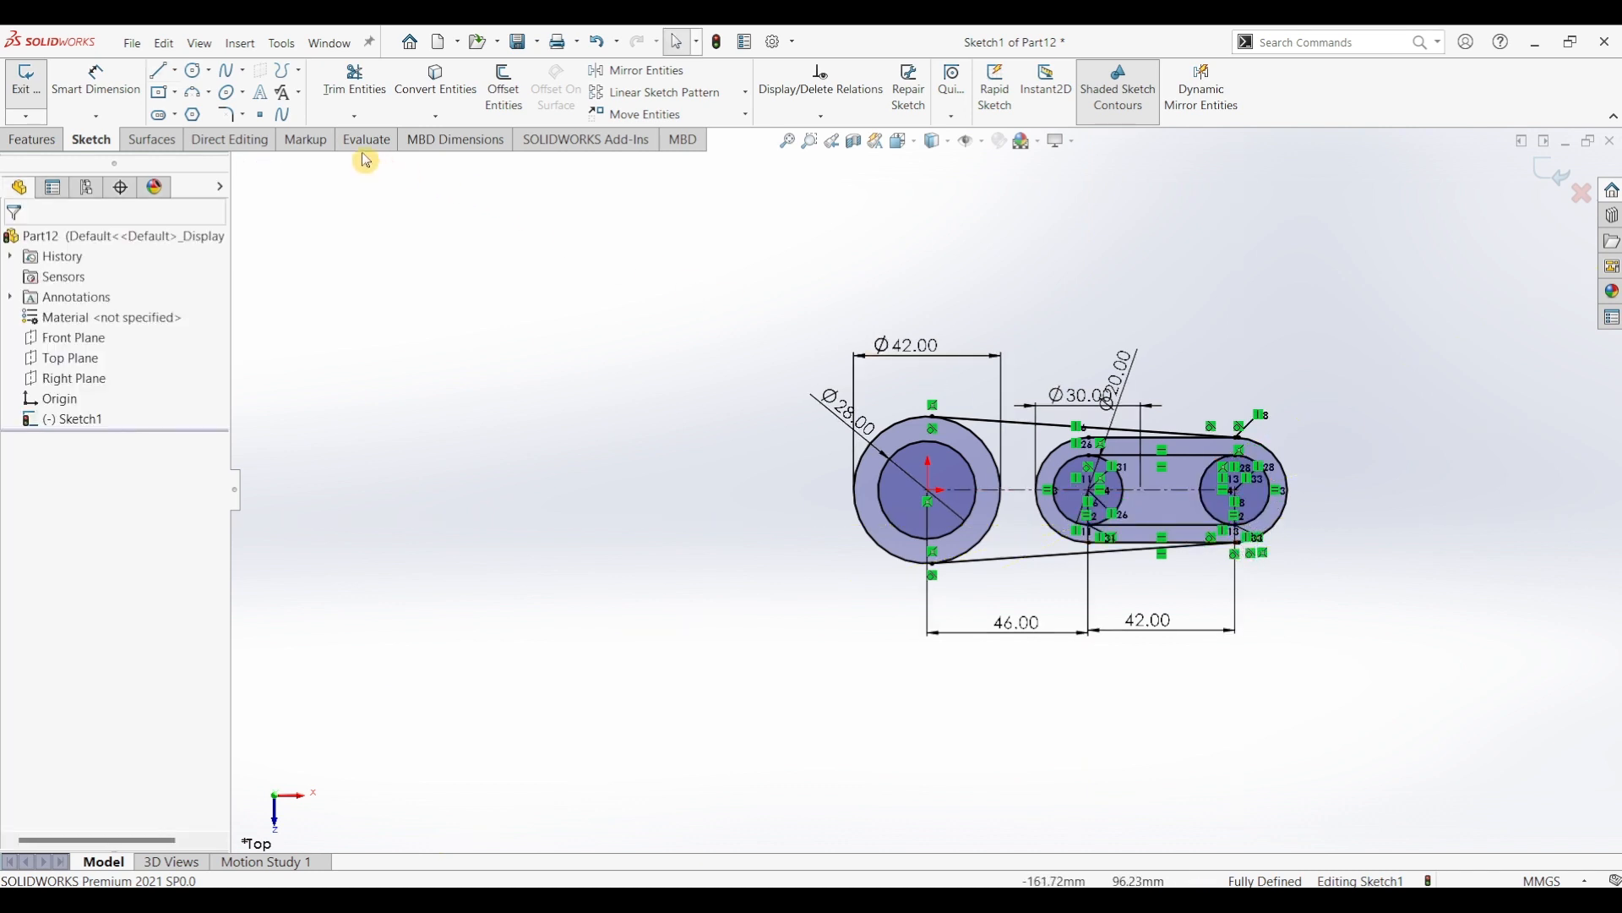
- Power-trim the inward-facing arcs of the middle and far-end inner circles to leave the inner slot outline
{"action": "left_click", "coordinate": [355, 82]}
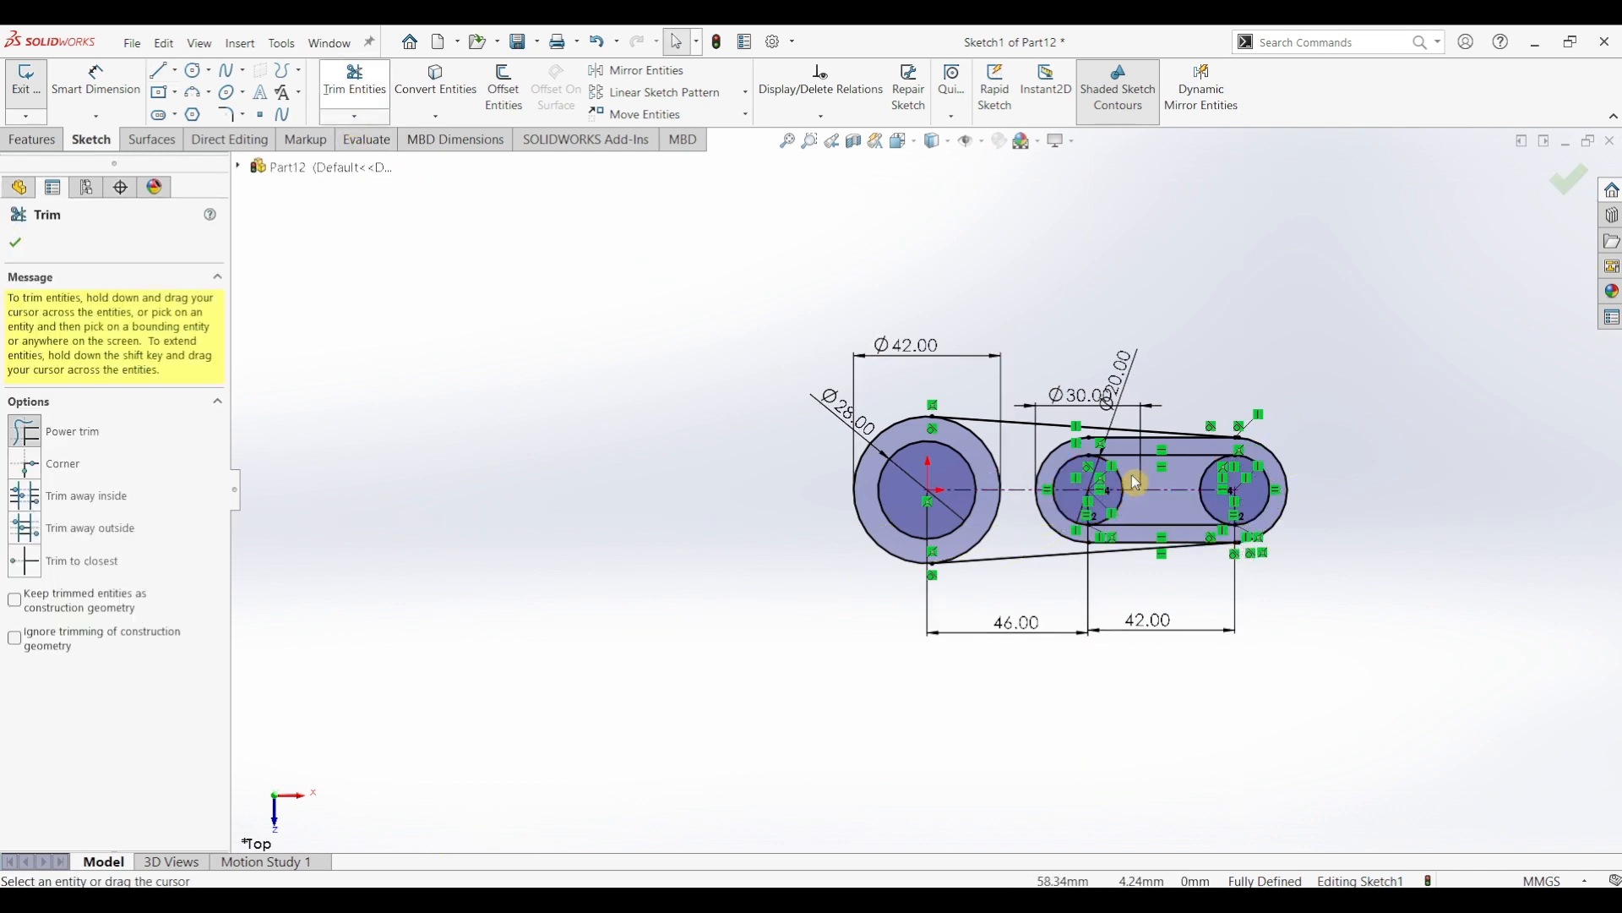
{"action": "left_click_drag", "start_coordinate": [1127, 479], "coordinate": [1117, 507]}
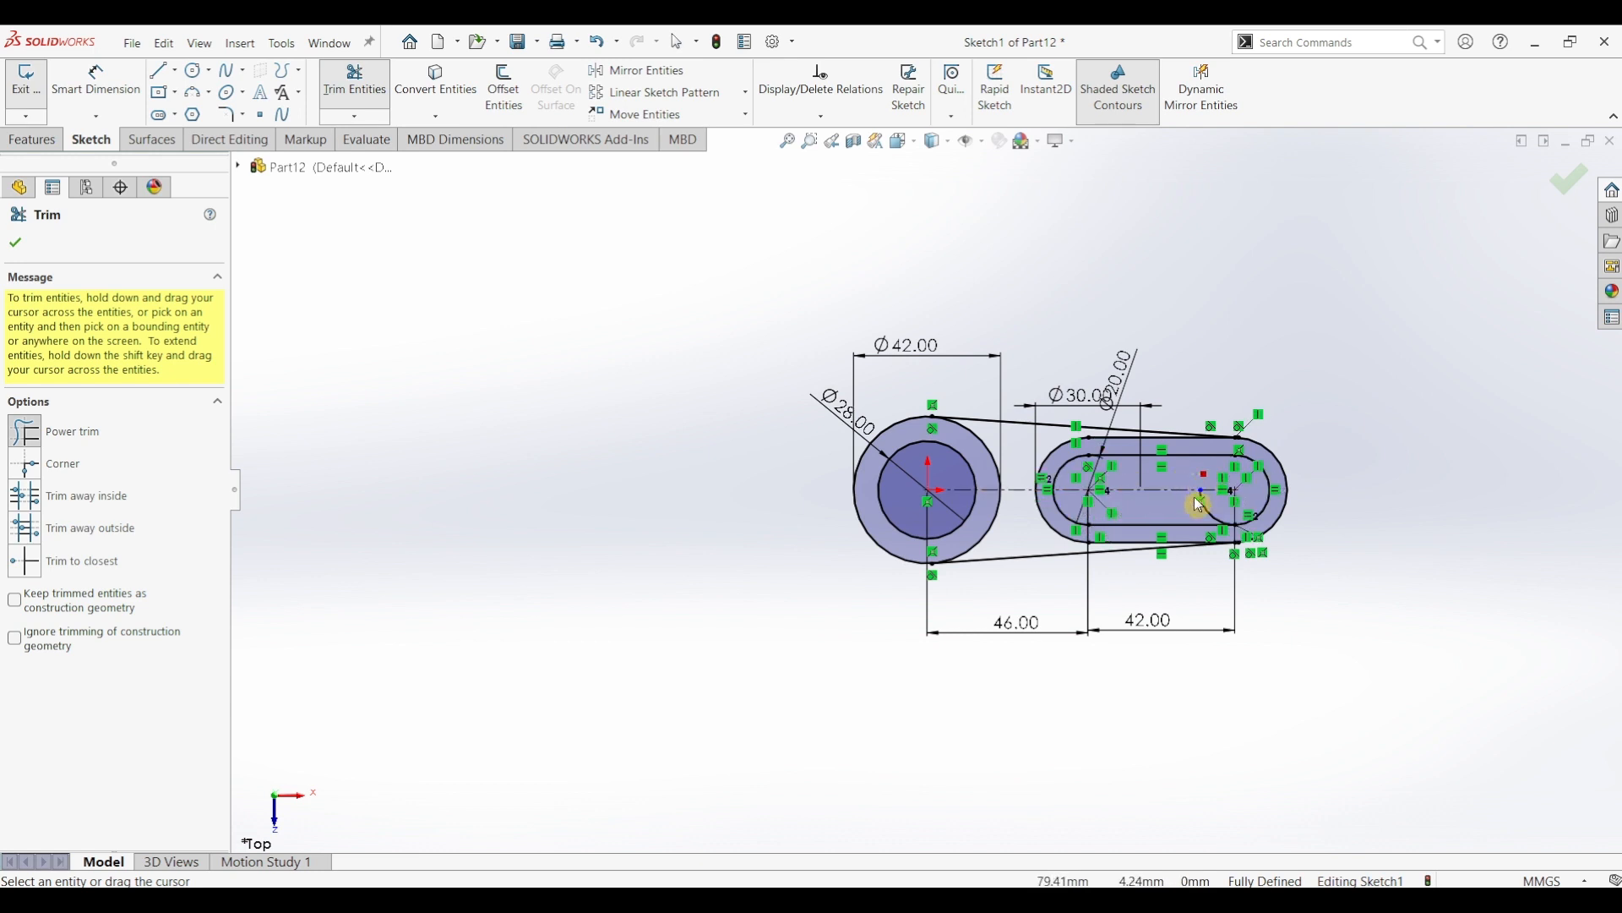
{"action": "mouse_move", "coordinate": [1198, 506]}
{"action": "left_mouse_down"}
{"action": "mouse_move", "coordinate": [1216, 515]}
{"action": "mouse_move", "coordinate": [1242, 478]}
{"action": "left_mouse_up"}
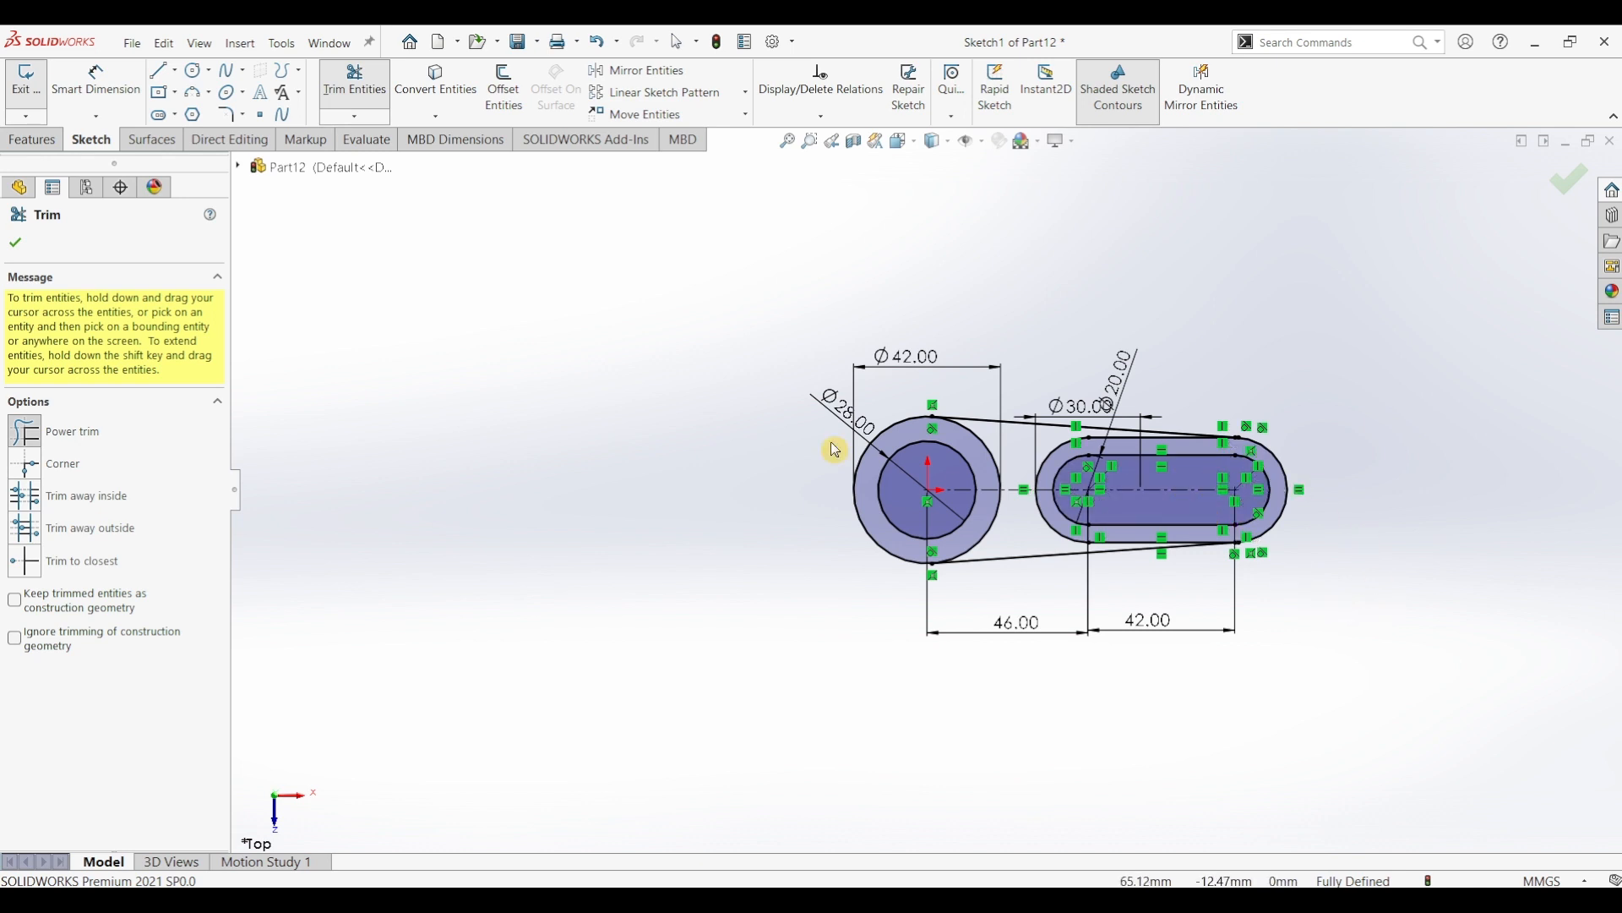
{"action": "left_click", "coordinate": [16, 243]}
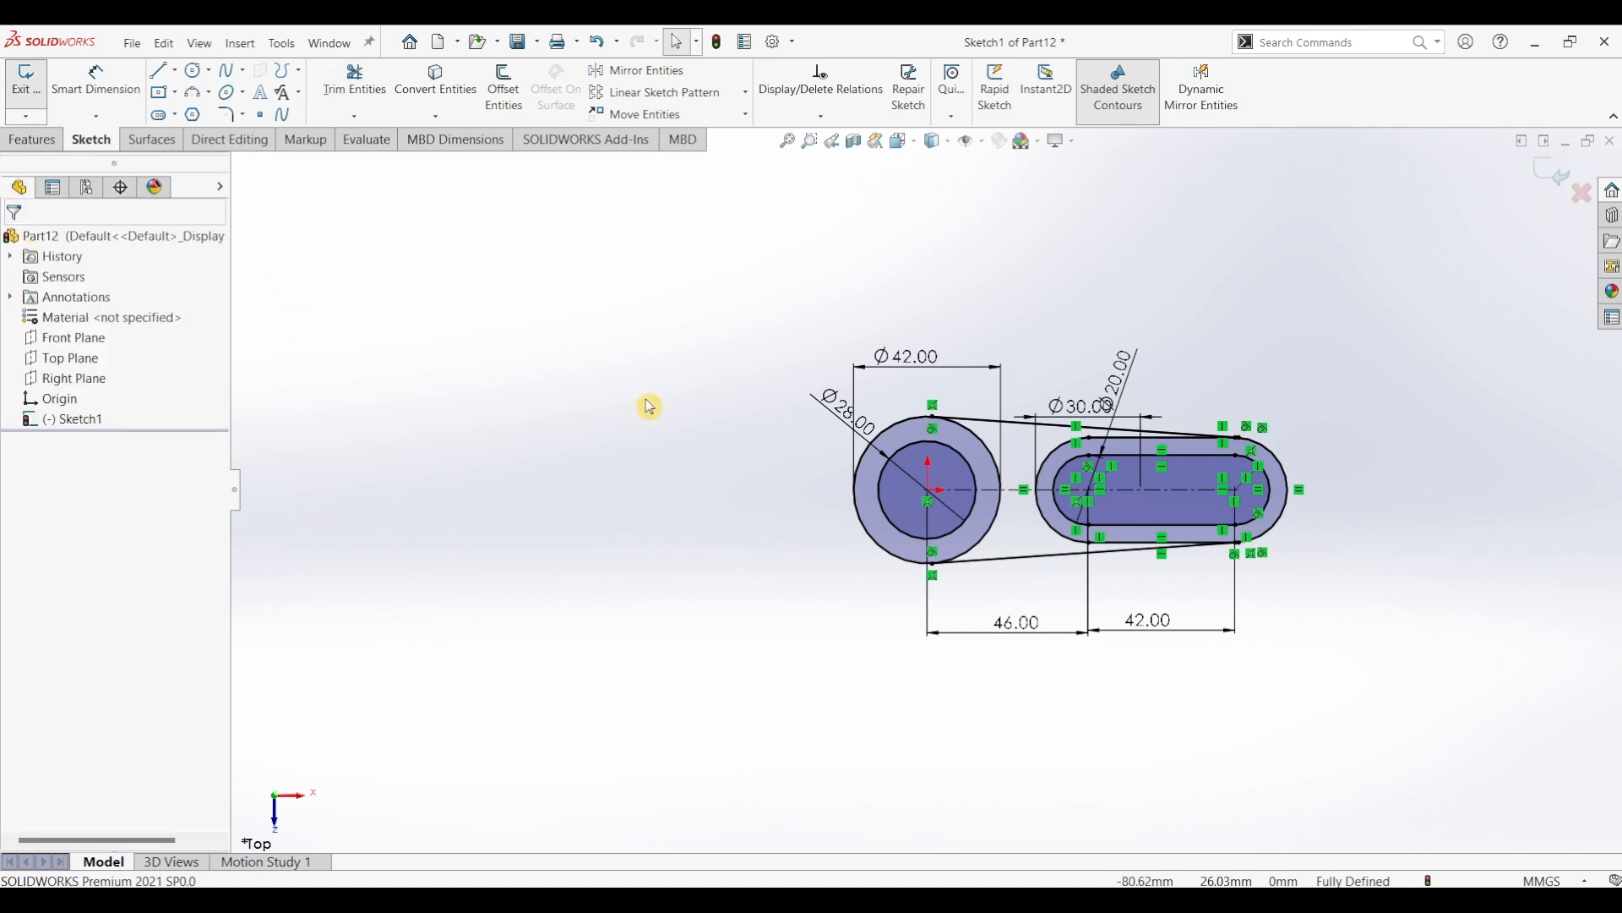
- Extrude the region between the outer and inner slot outlines 20 mm
{"action": "left_click", "coordinate": [32, 140]}
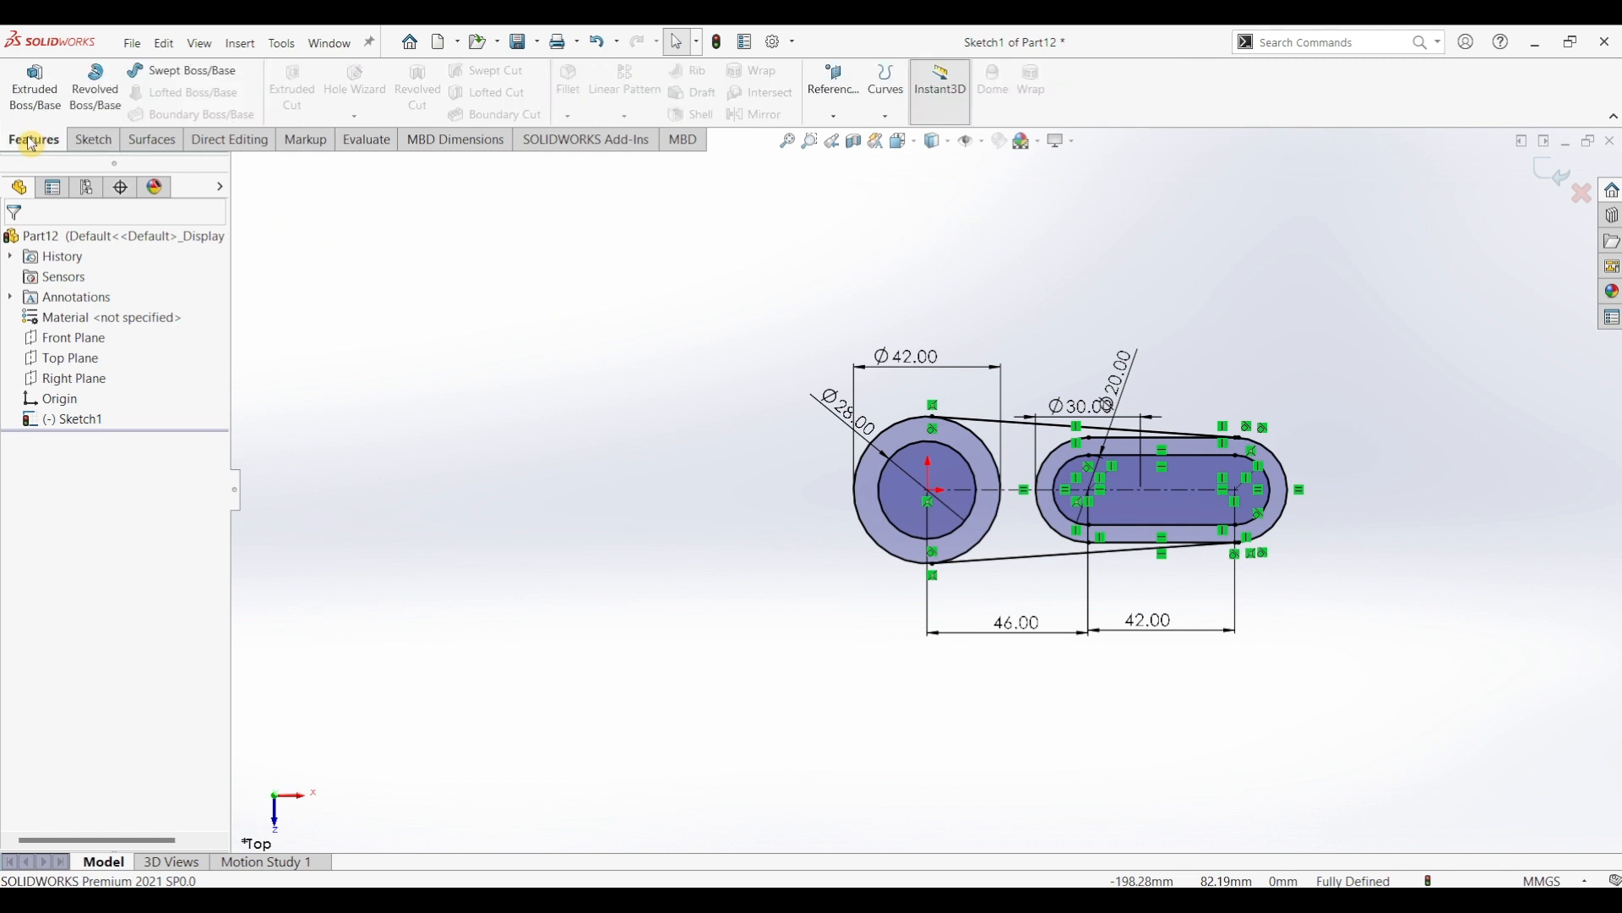
{"action": "left_click", "coordinate": [35, 85]}
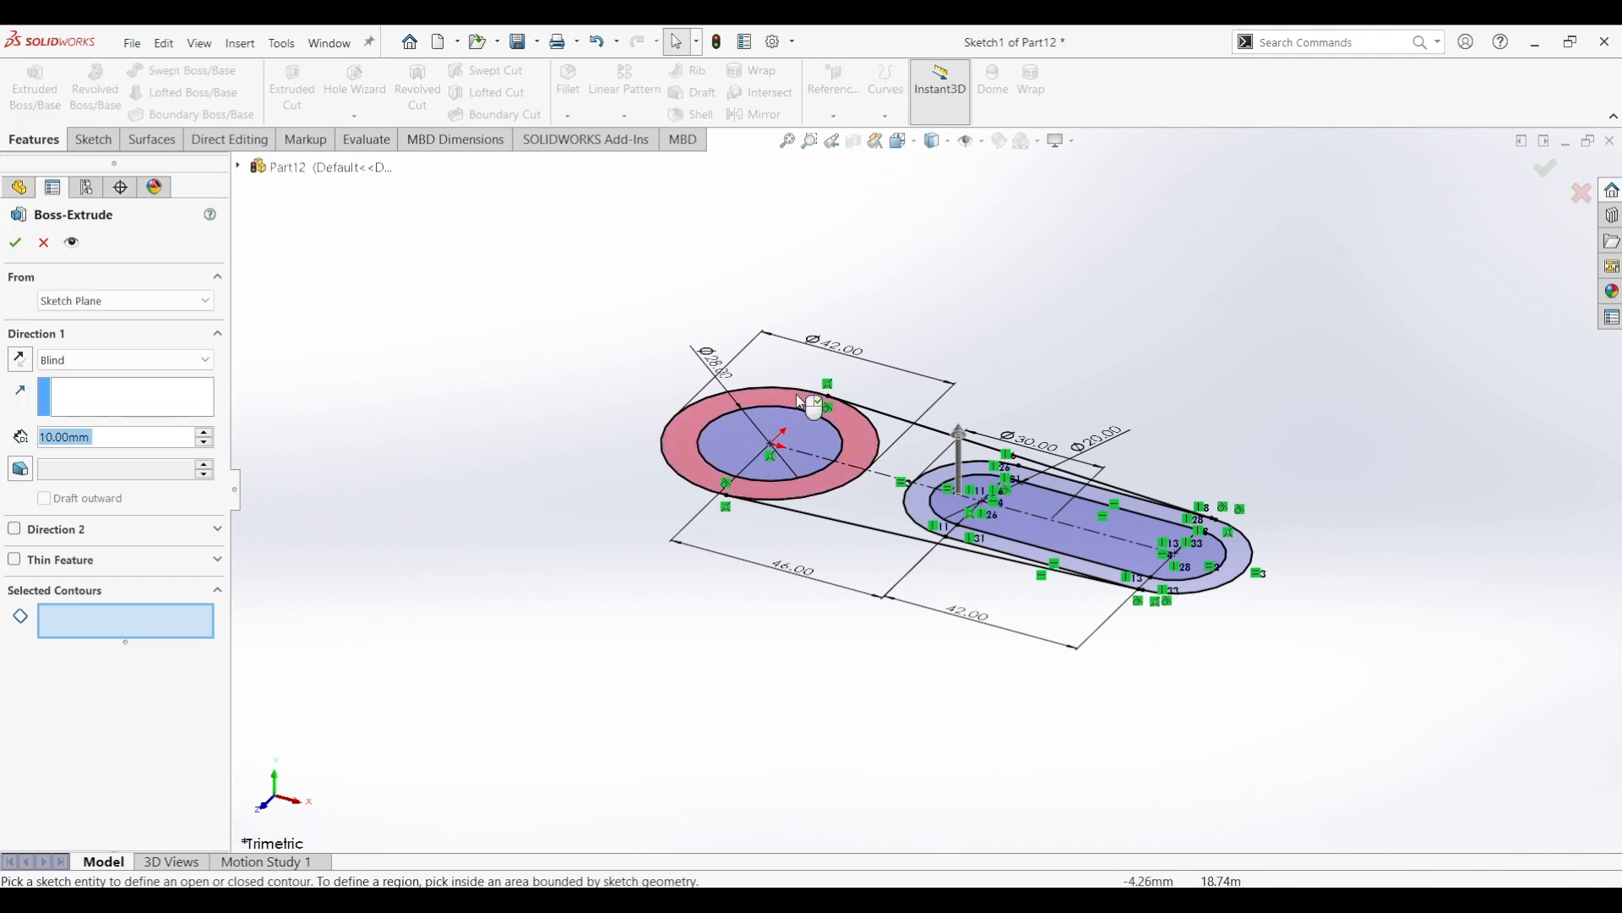
{"action": "left_click", "coordinate": [1140, 512]}
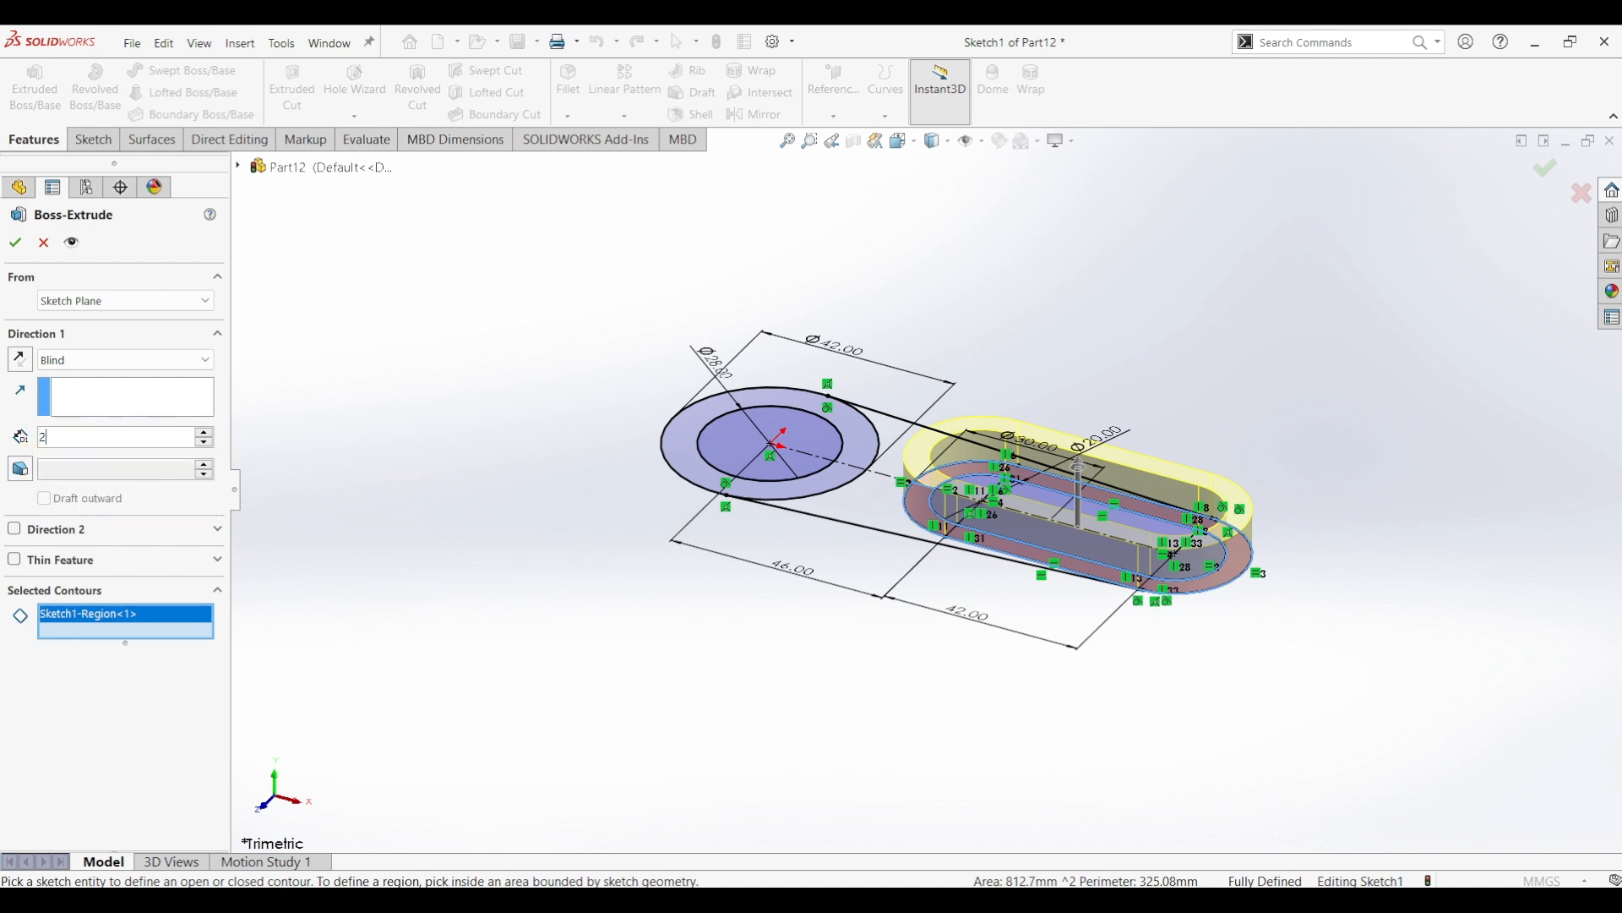
{"action": "type", "text": "20"}
{"action": "key", "text": "Return"}
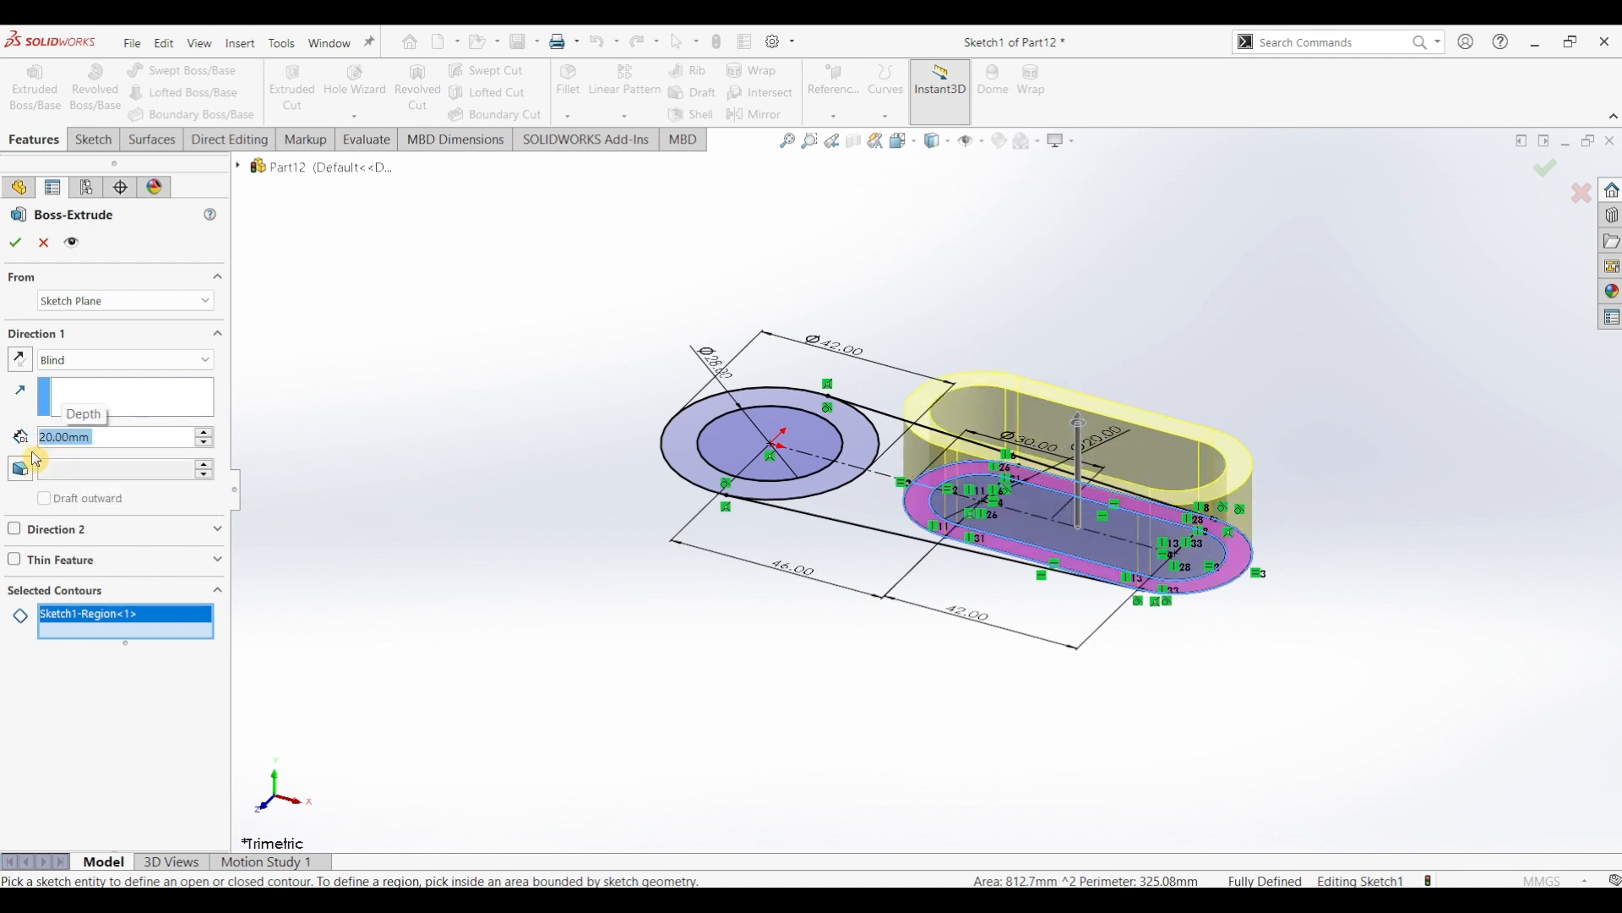
{"action": "left_click", "coordinate": [26, 247]}
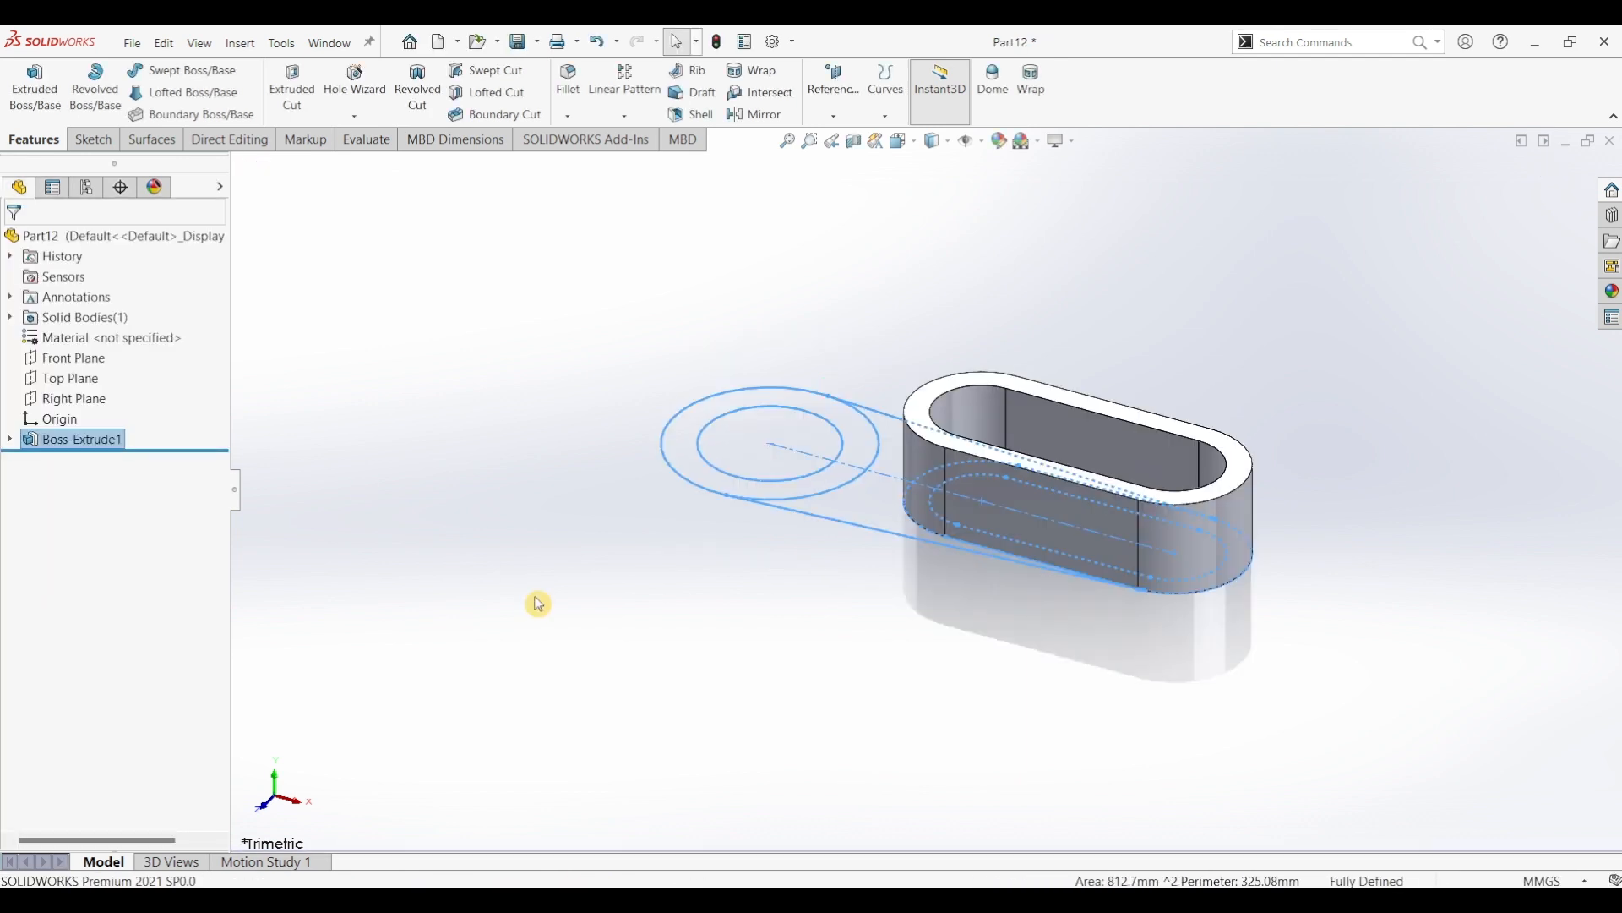
{"action": "left_click", "coordinate": [538, 603]}
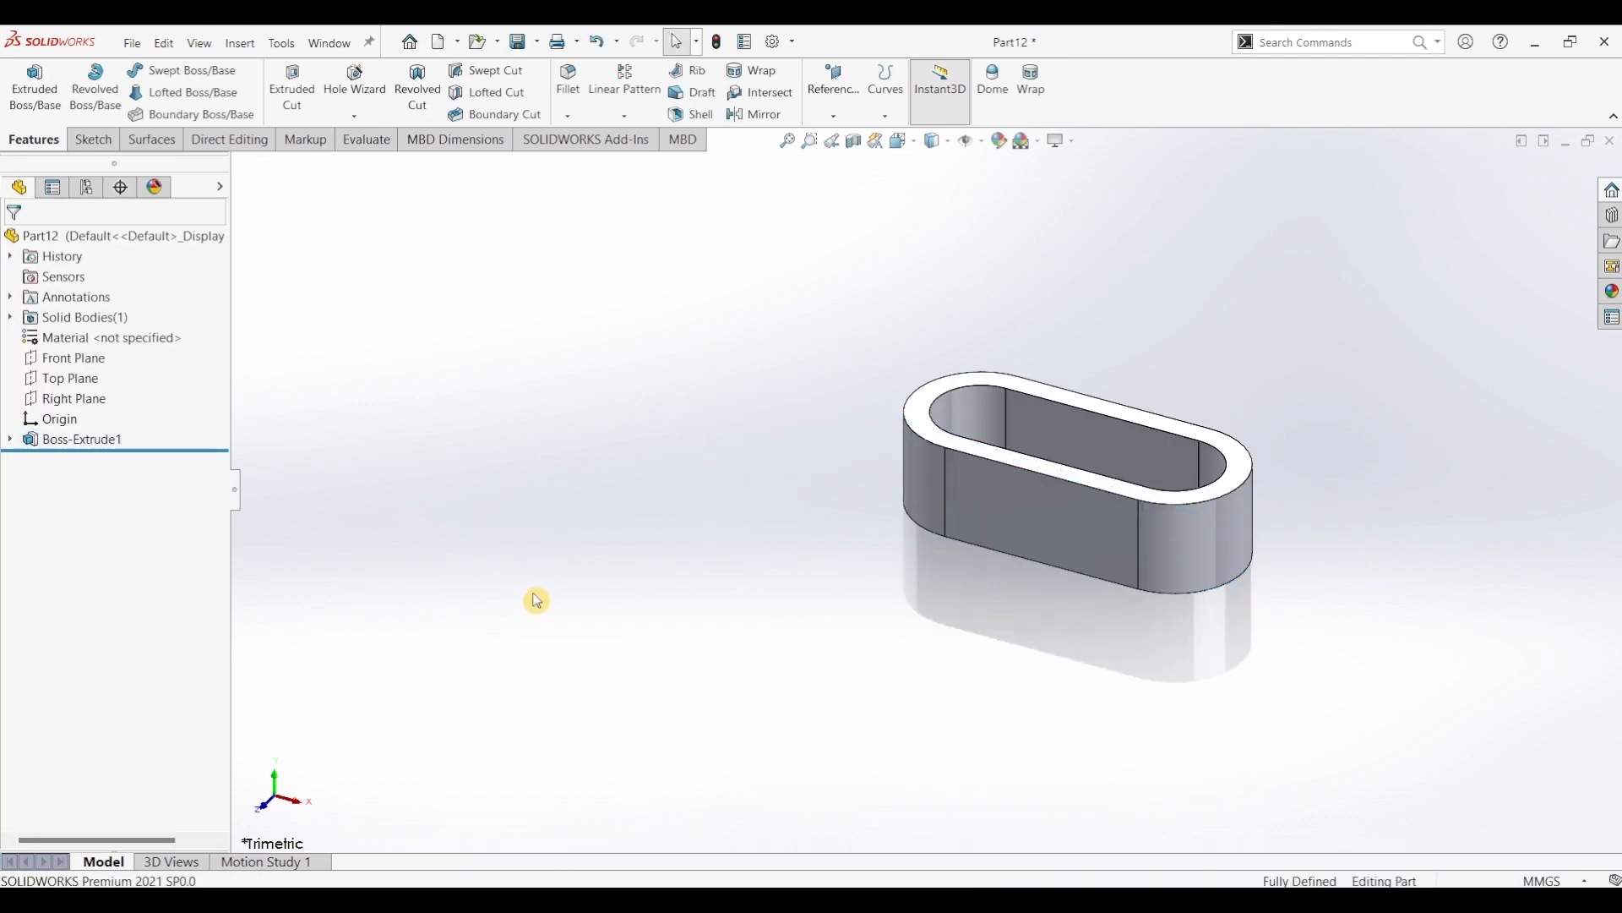
- Reuse Sketch1 to extrude the two web regions between the round end and the slot 12 mm, merged with the body
{"action": "left_click", "coordinate": [9, 439]}
{"action": "left_click", "coordinate": [72, 461]}
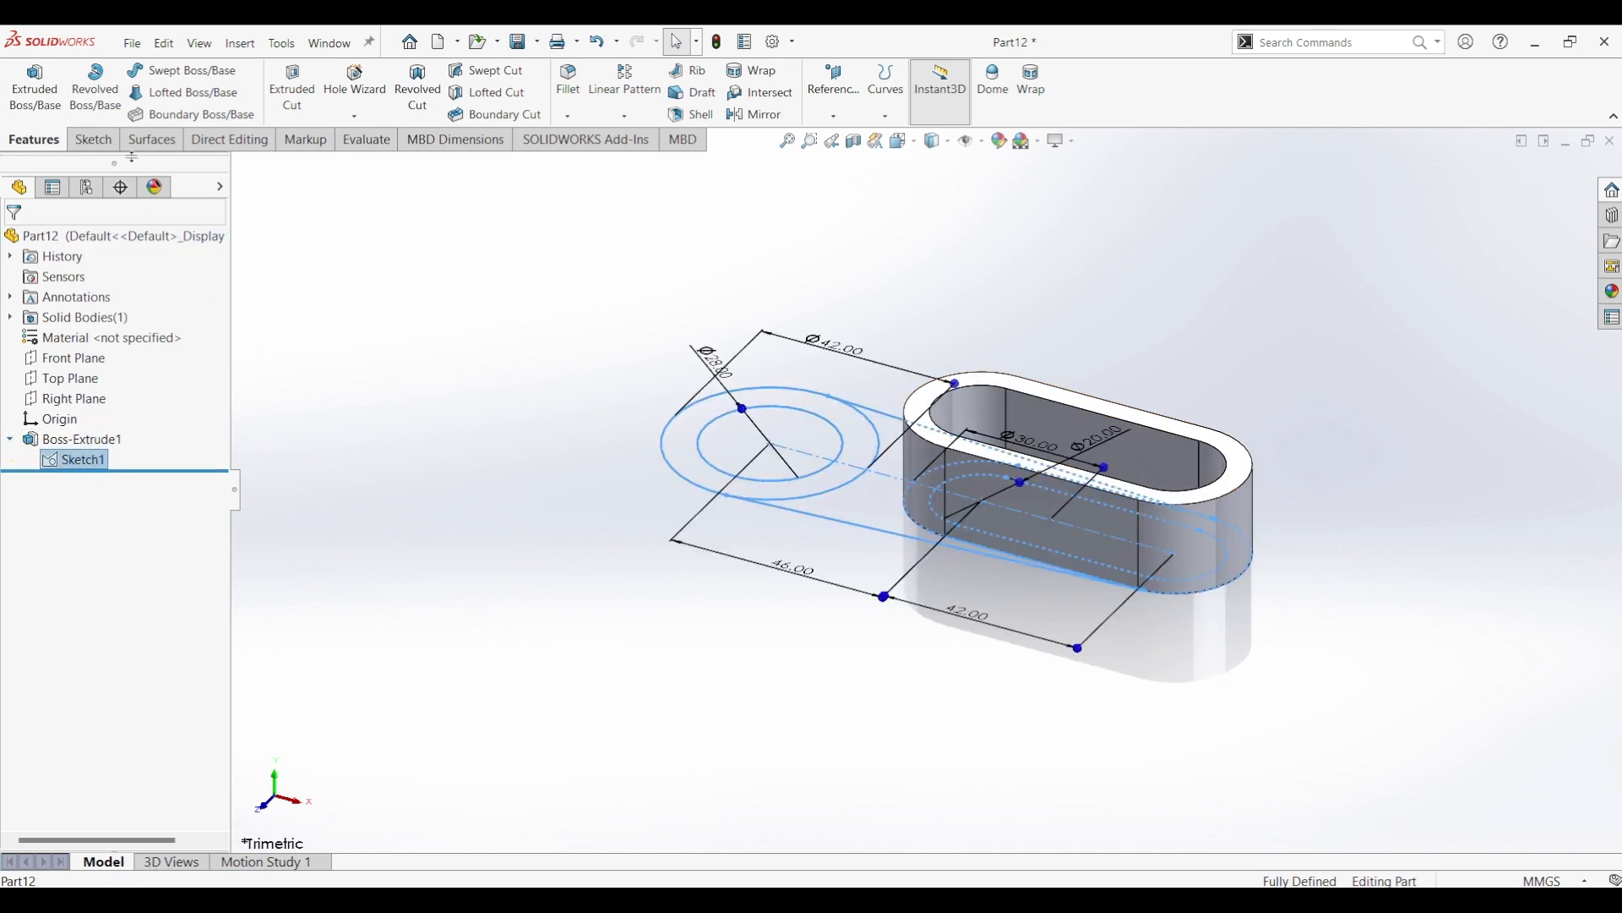
{"action": "left_click", "coordinate": [35, 84]}
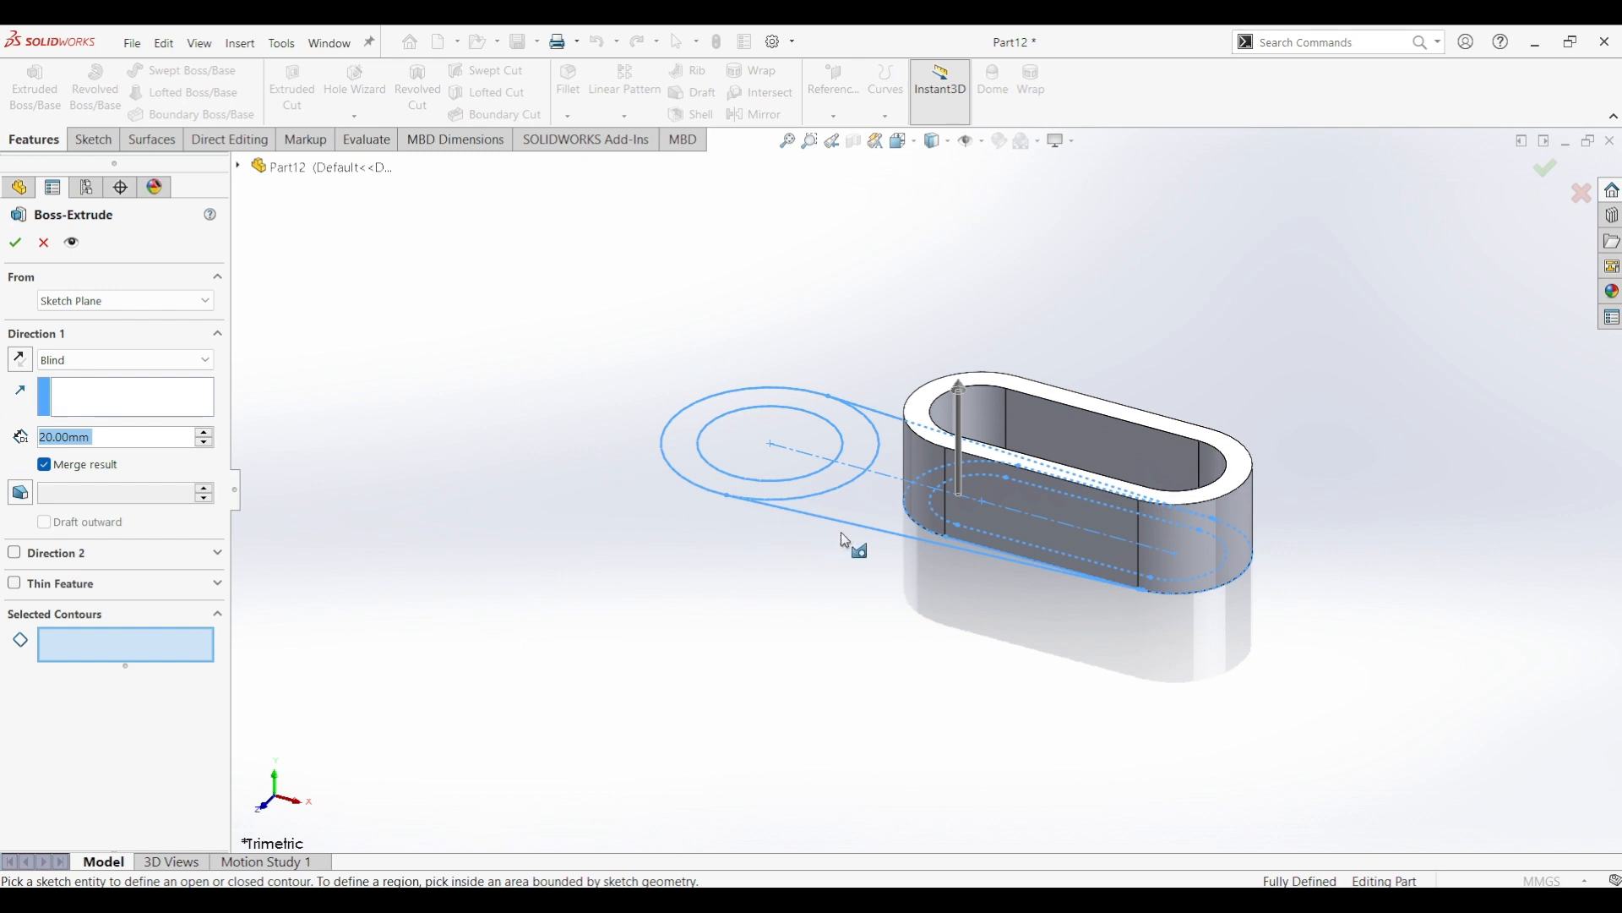
{"action": "left_click", "coordinate": [887, 450]}
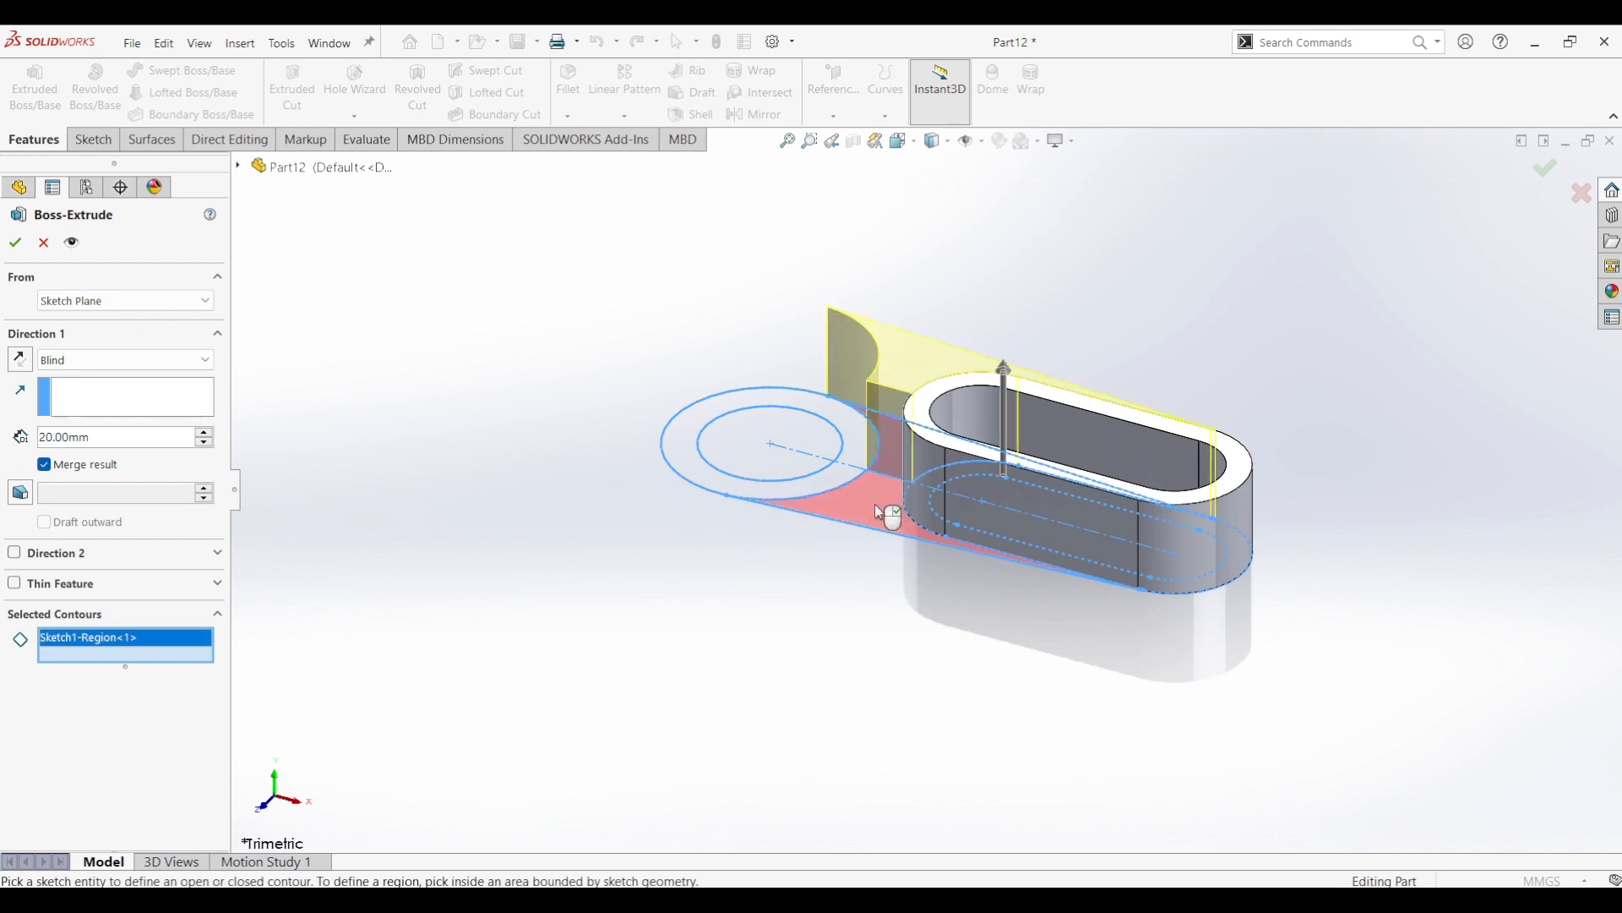
{"action": "left_click", "coordinate": [880, 510]}
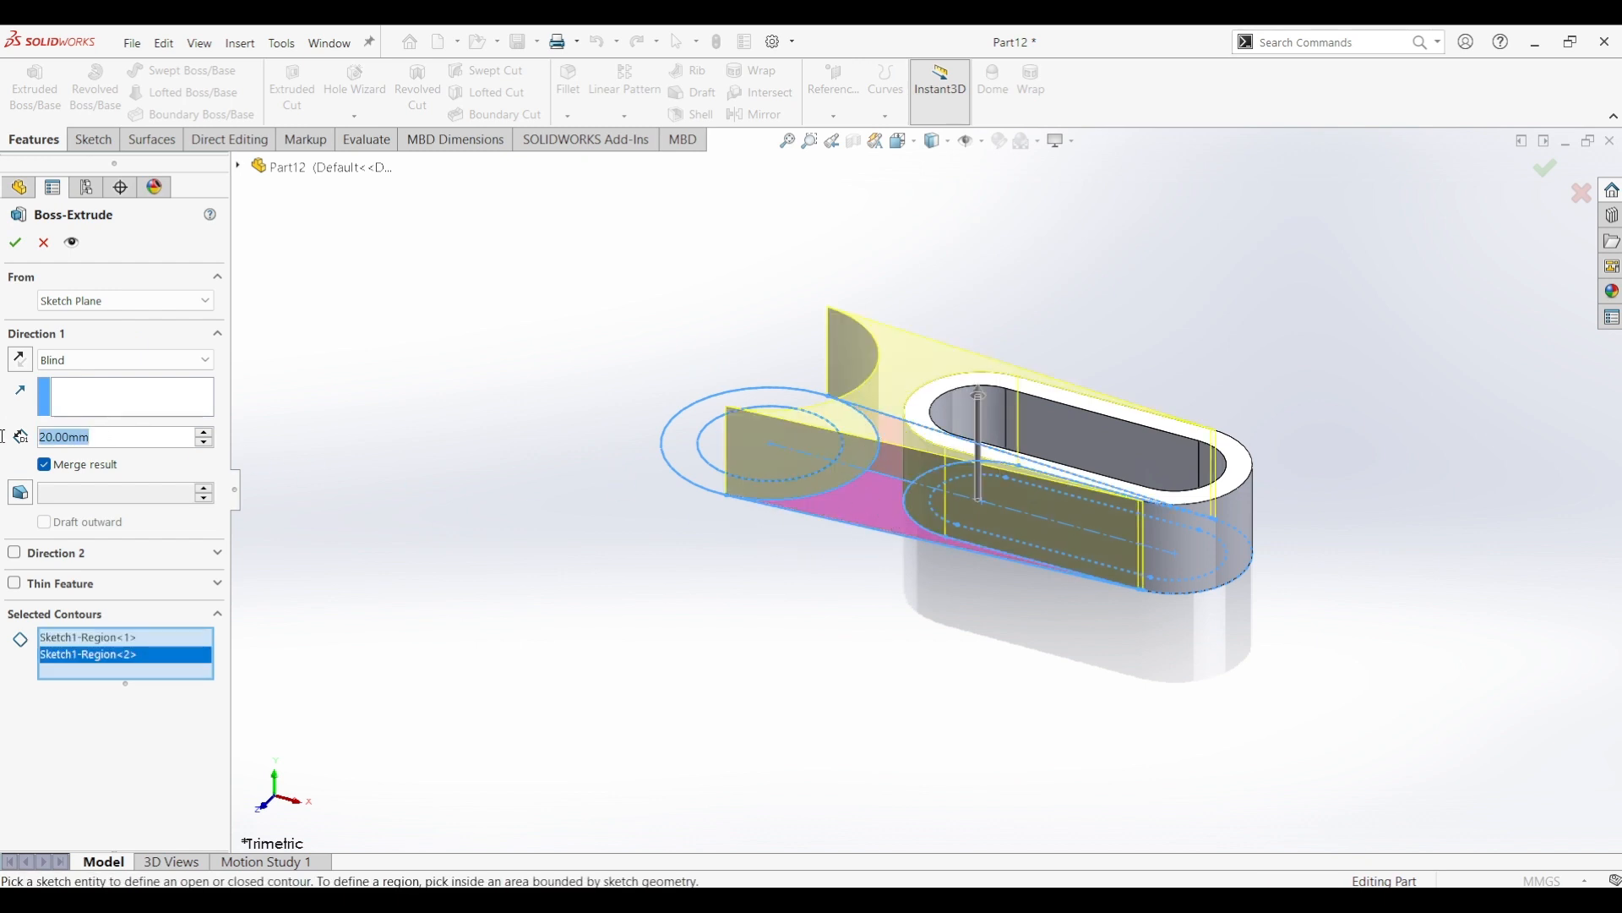
{"action": "type", "text": "12"}
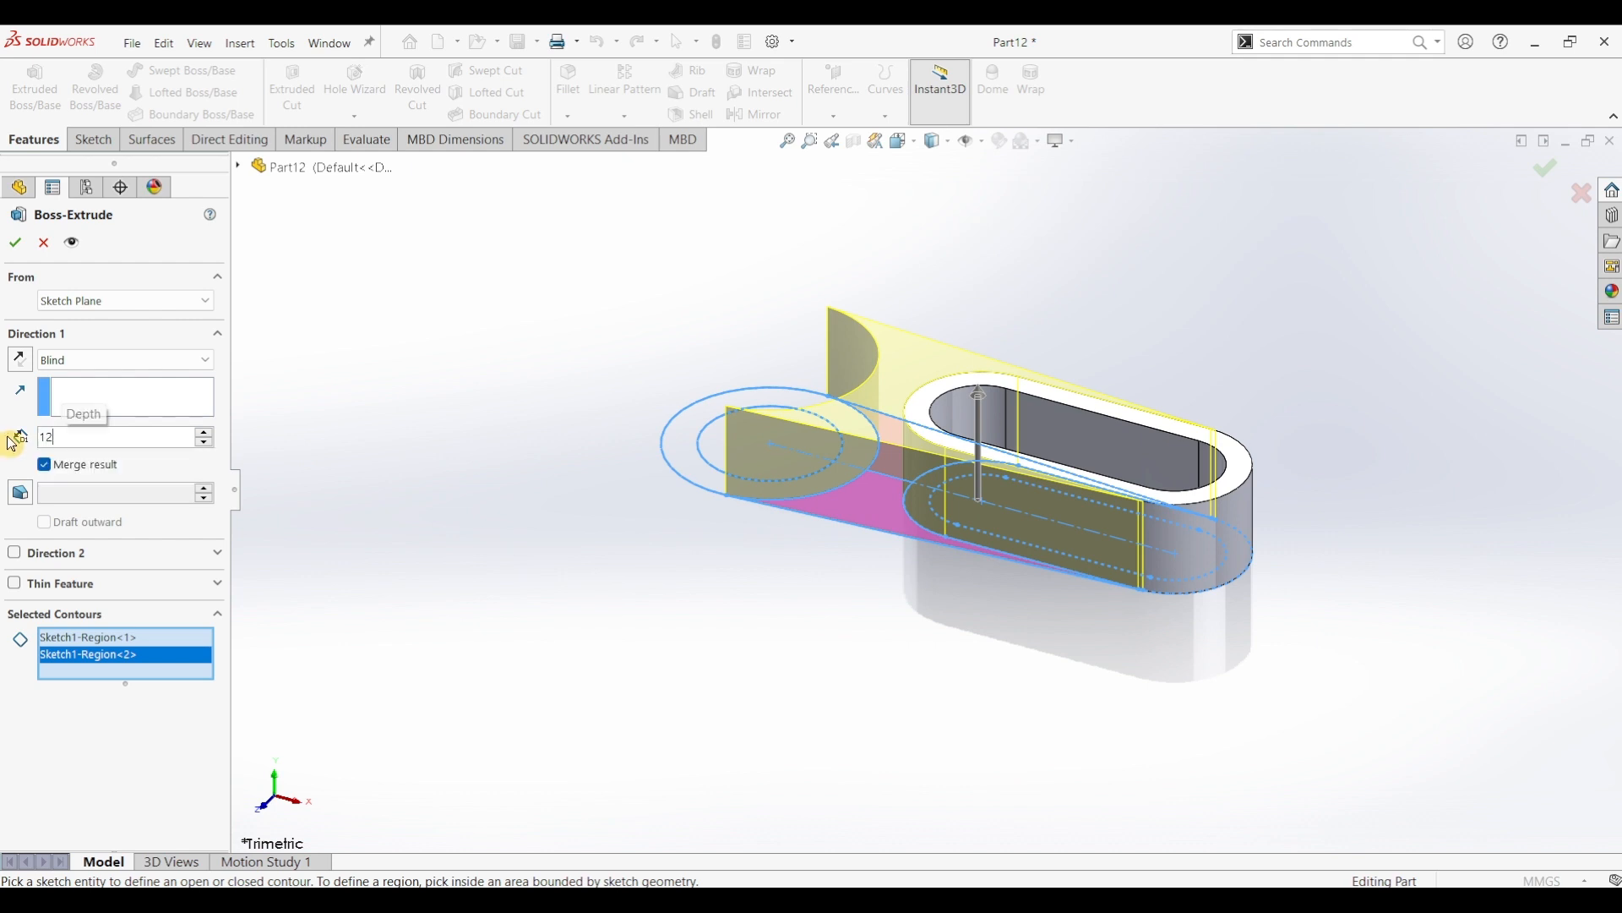
{"action": "key", "text": "Return"}
{"action": "left_click", "coordinate": [16, 245]}
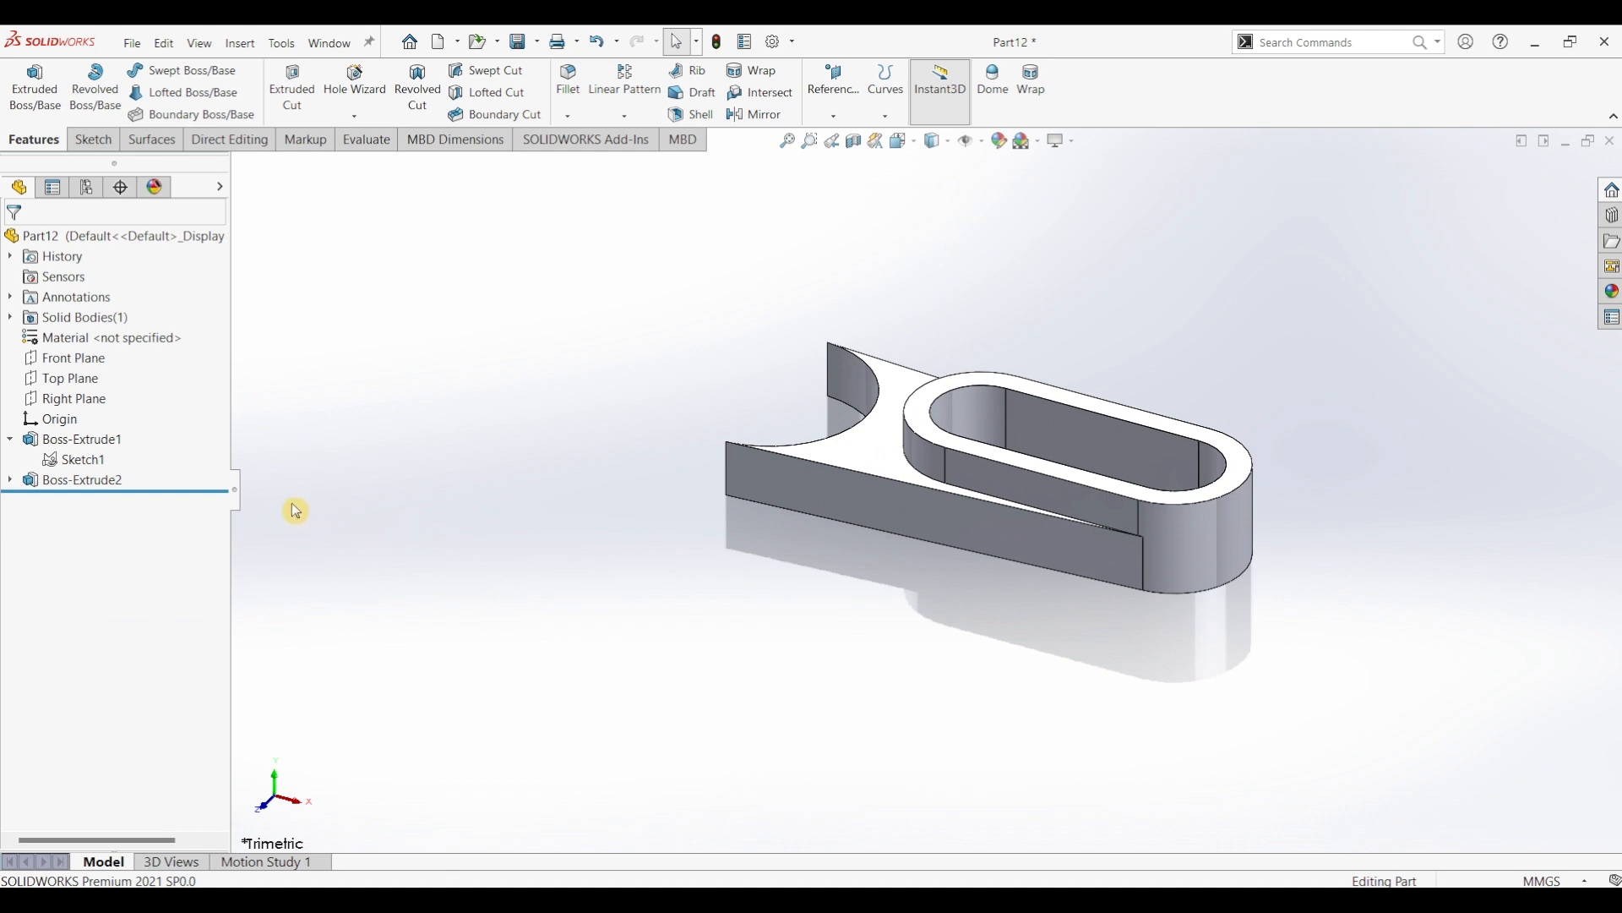
- Reuse Sketch1 to extrude the ring between the 28 mm and 42 mm circles 40 mm, merged with the body
{"action": "left_click", "coordinate": [76, 458]}
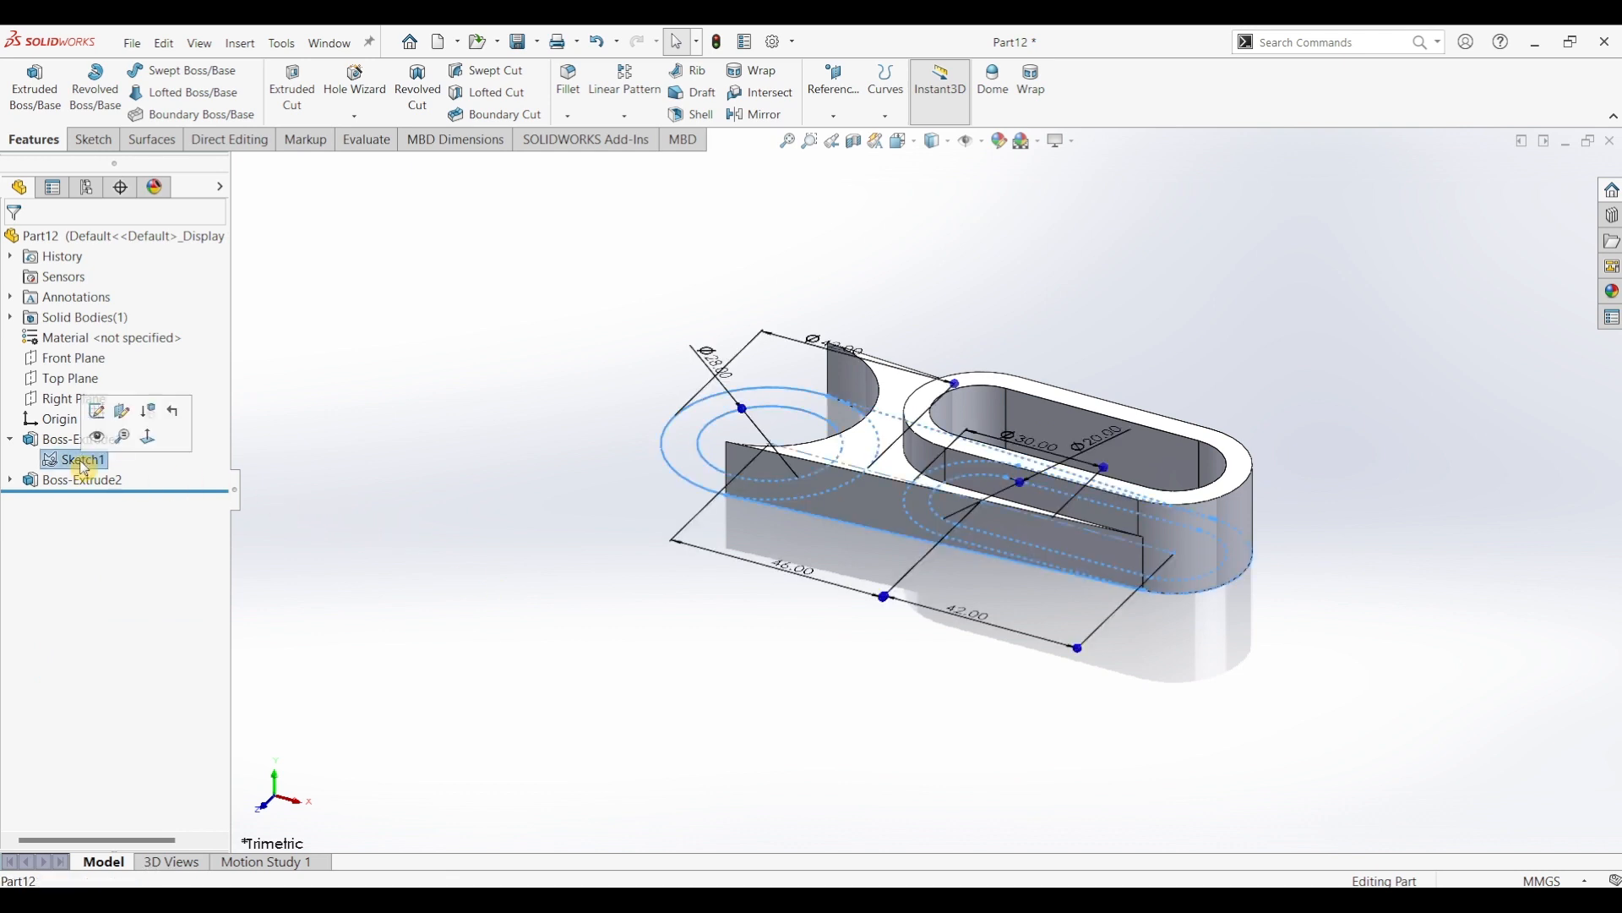
{"action": "left_click", "coordinate": [33, 108]}
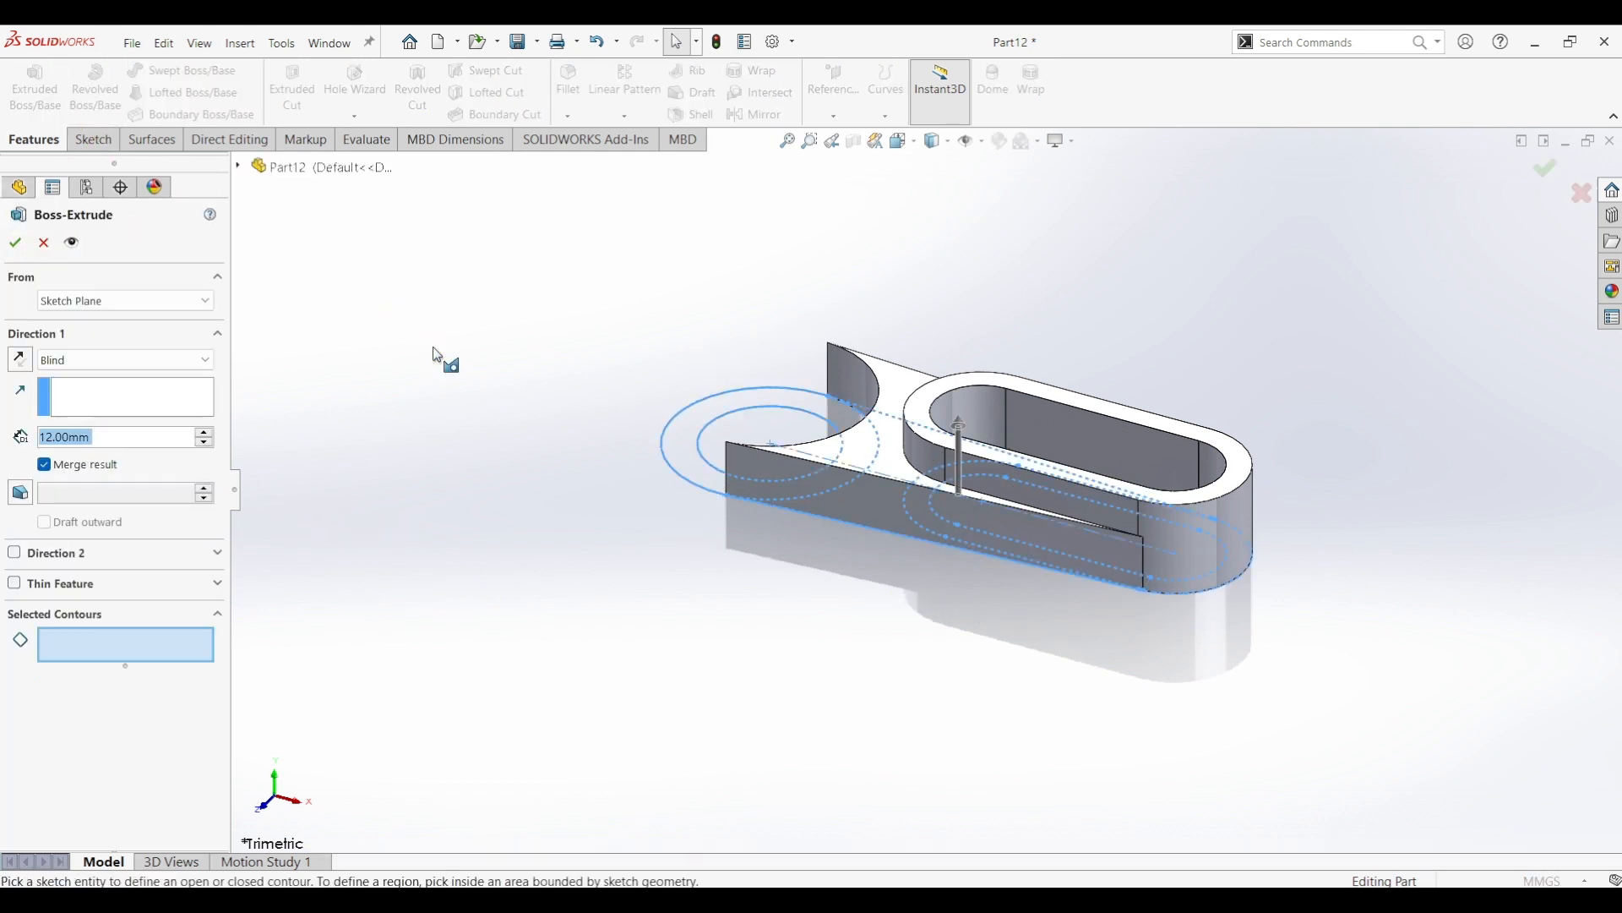
{"action": "left_click", "coordinate": [678, 450]}
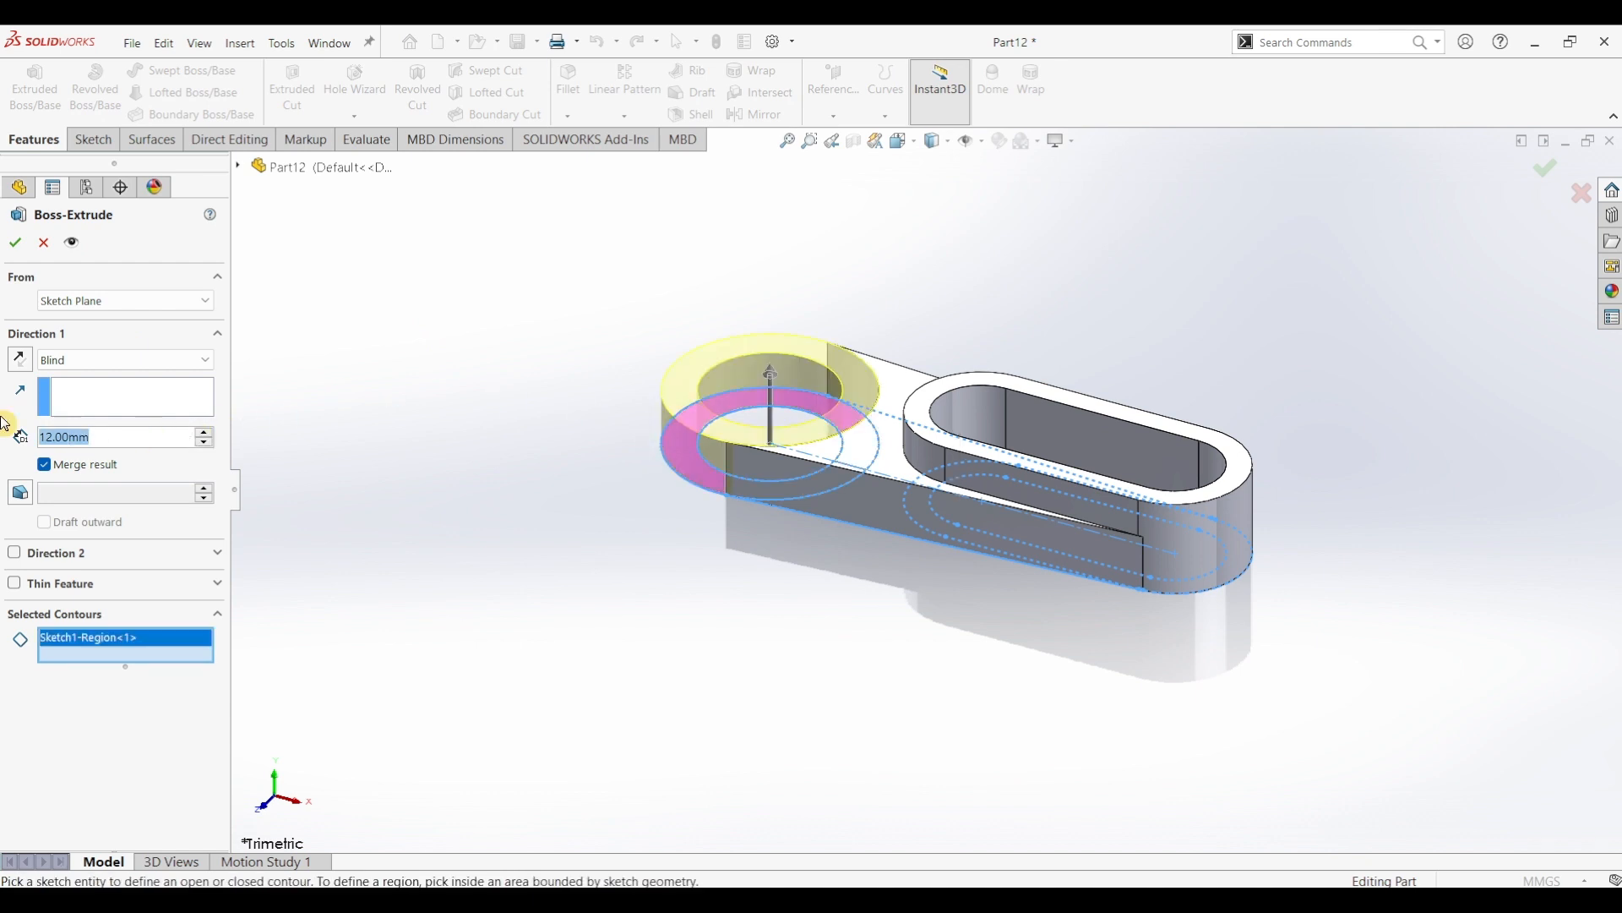
{"action": "type", "text": "40"}
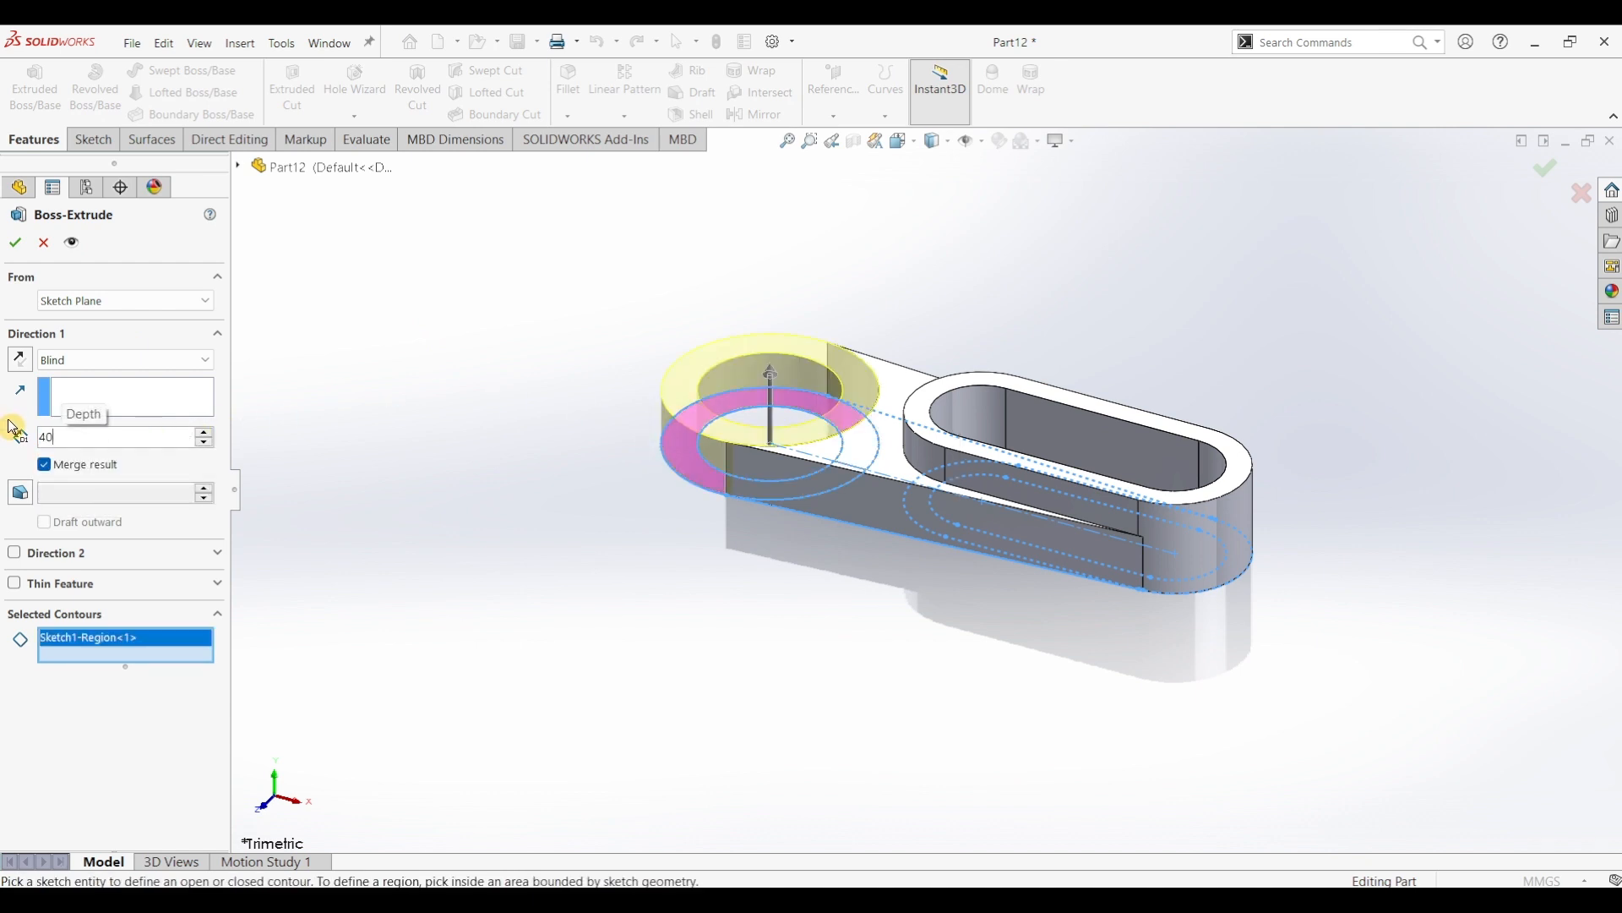
{"action": "key", "text": "Return"}
{"action": "left_click", "coordinate": [19, 247]}
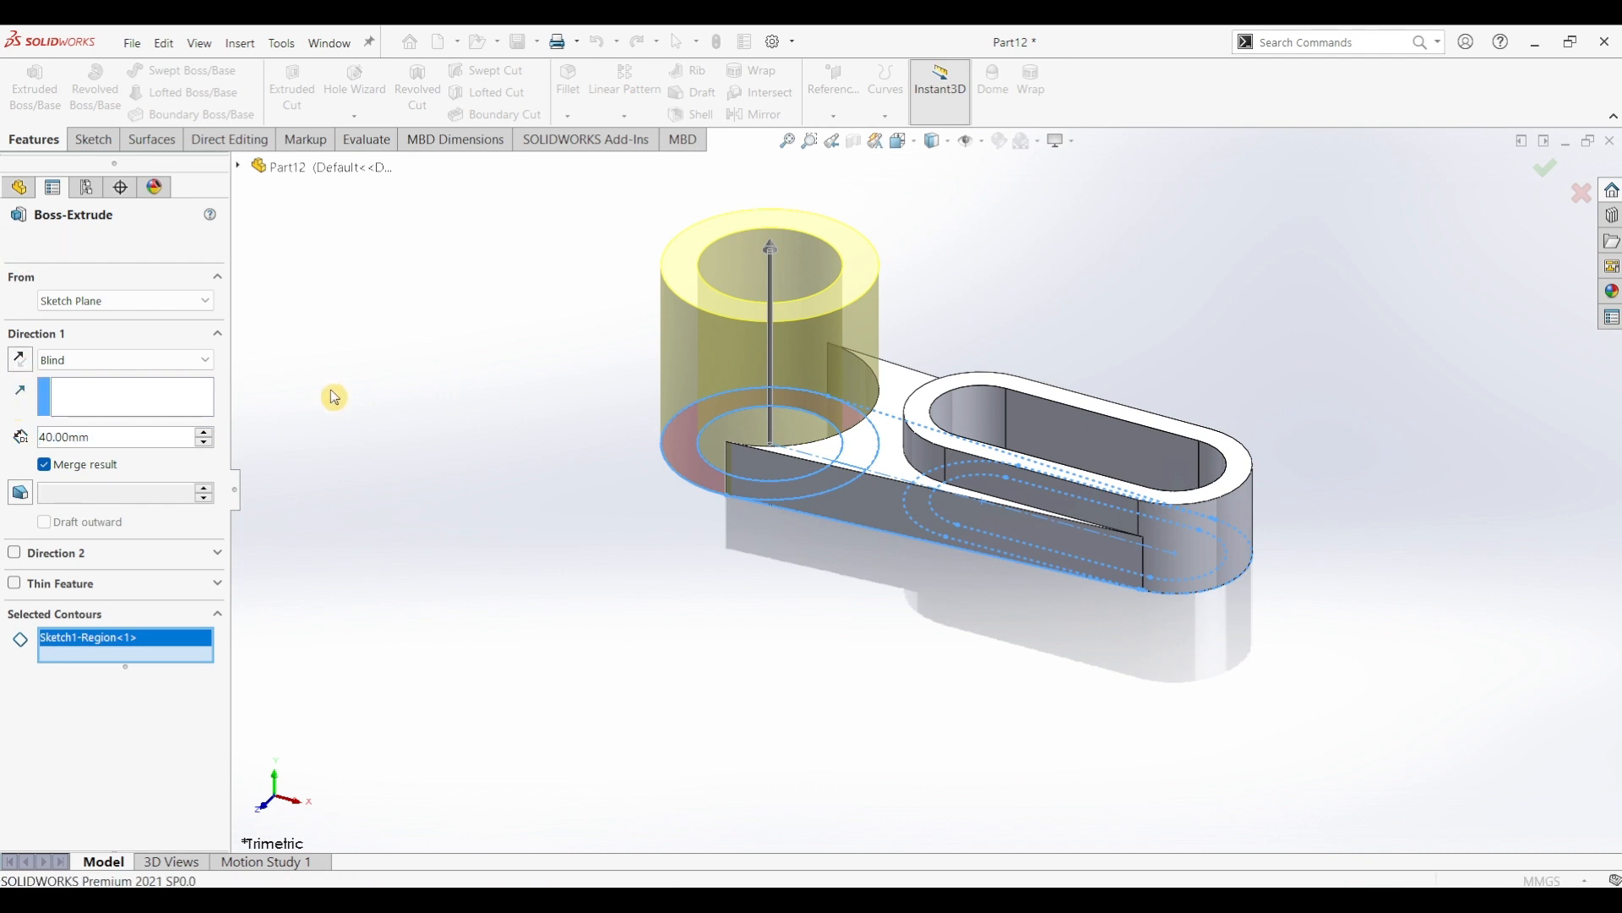
{"action": "left_click", "coordinate": [719, 632]}
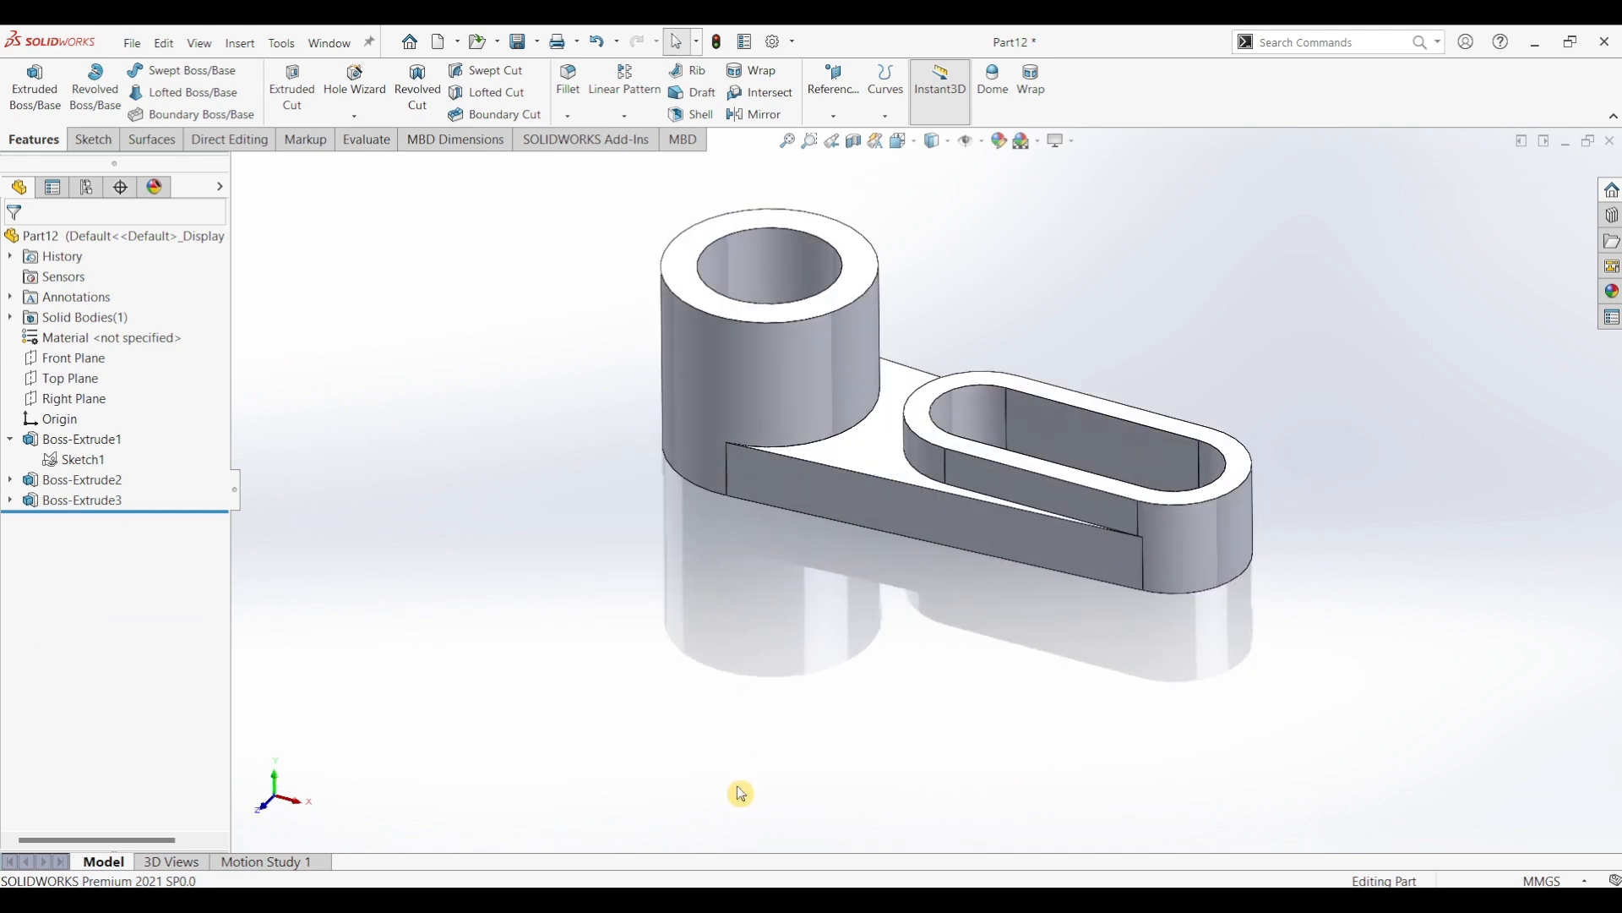
- Check the clamp lug in the Part75 PDF drawing, return to SOLIDWORKS and open a new sketch on the Front Plane
{"action": "key", "text": "alt+Tab"}
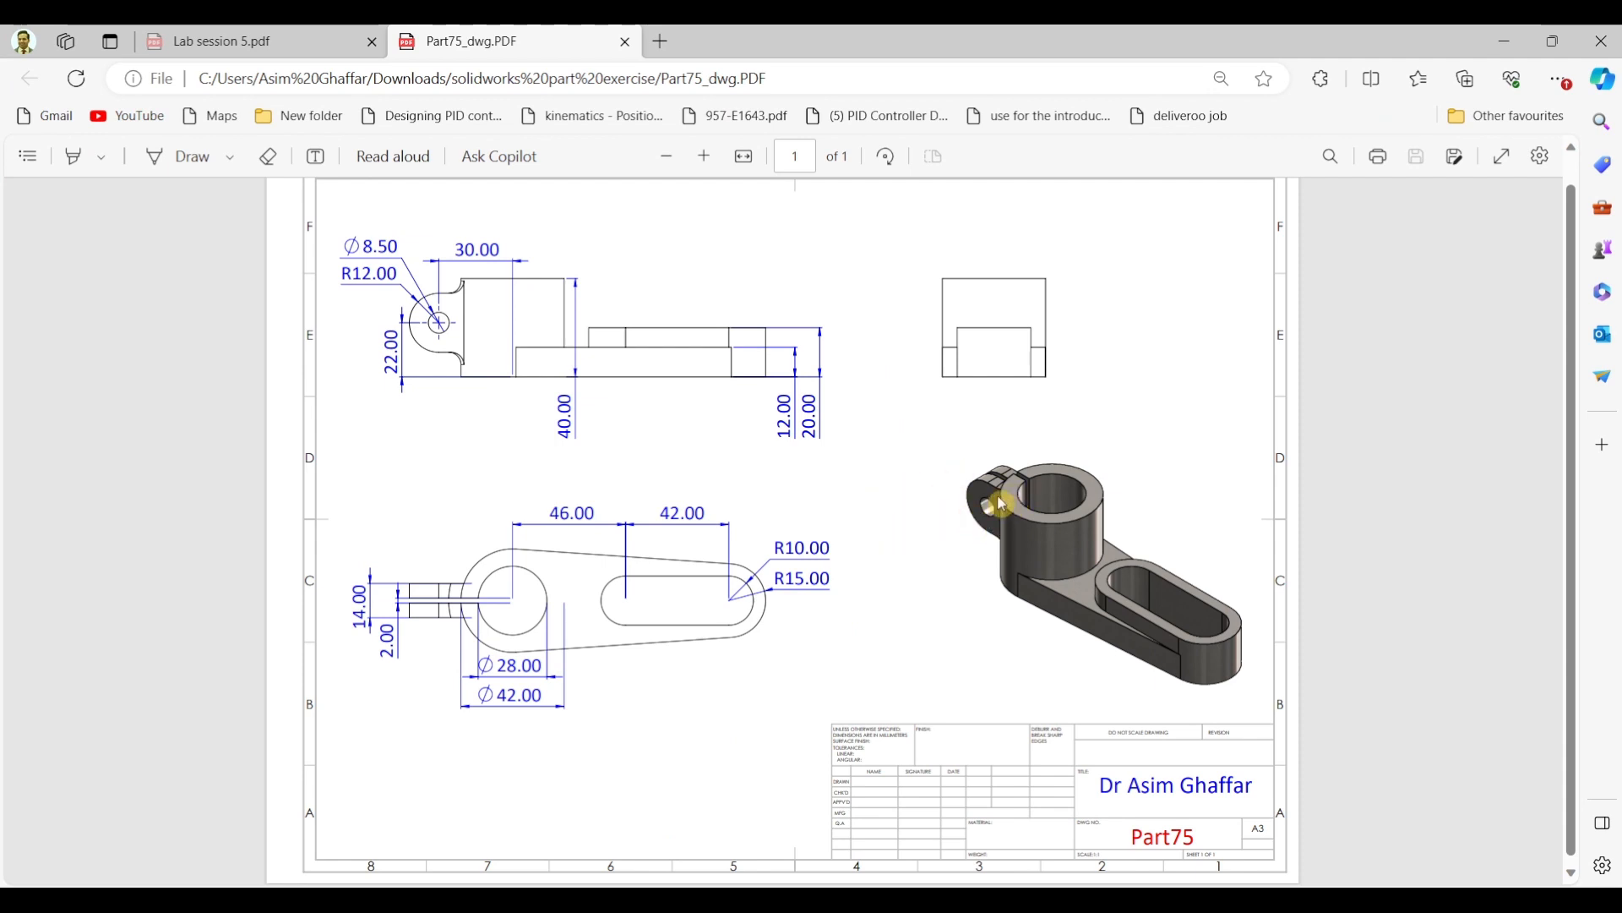
{"action": "left_click", "coordinate": [1505, 42]}
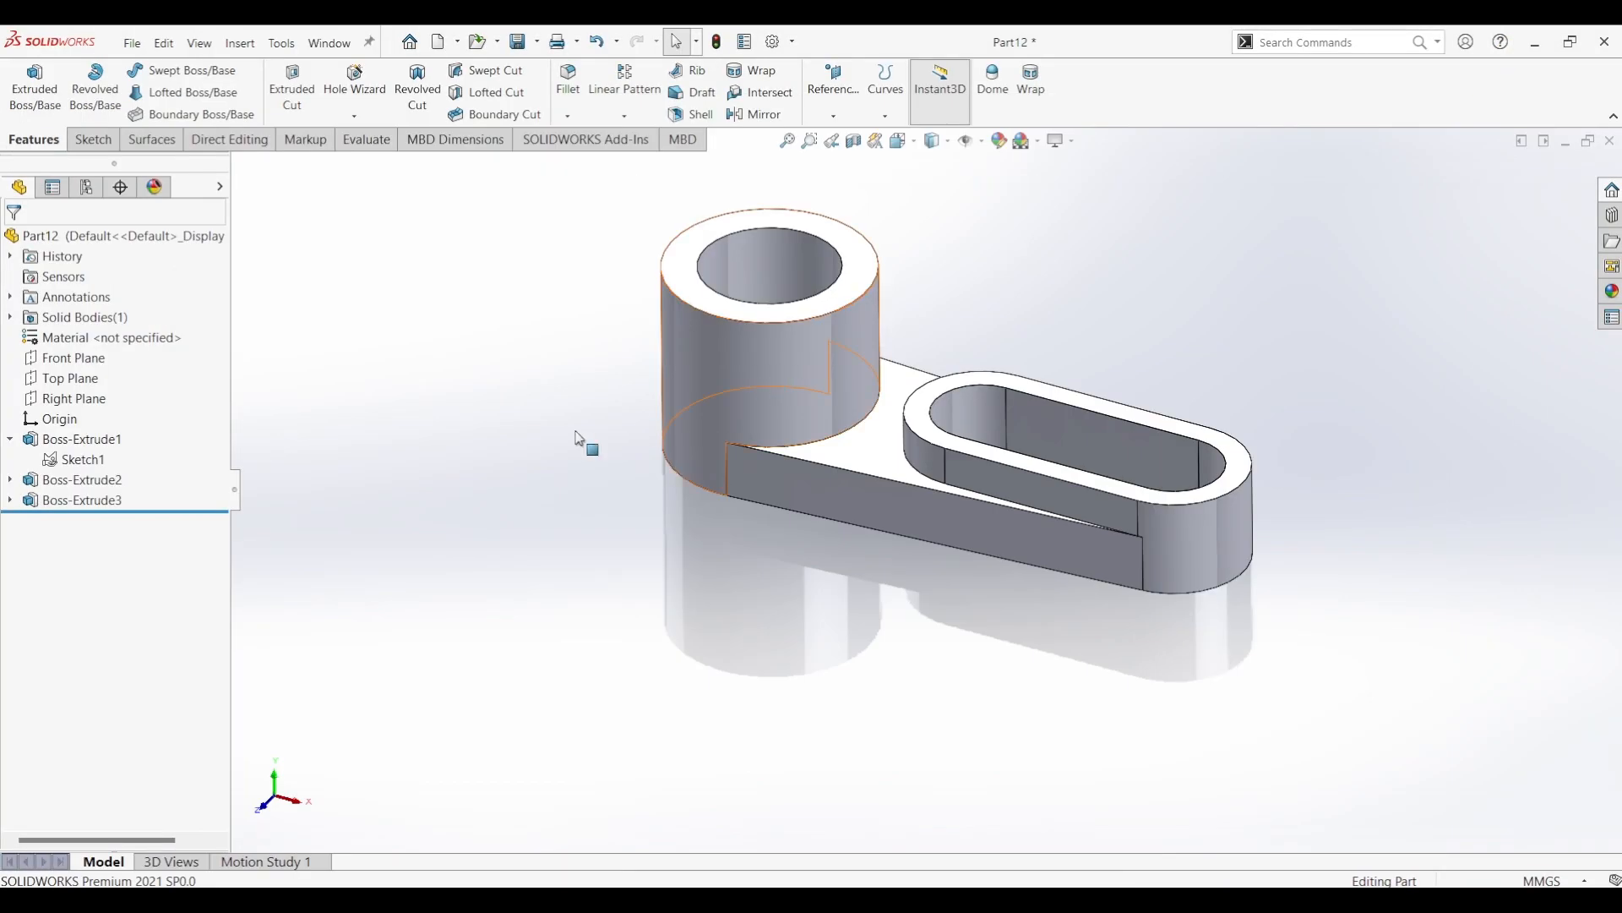
{"action": "left_click", "coordinate": [60, 360]}
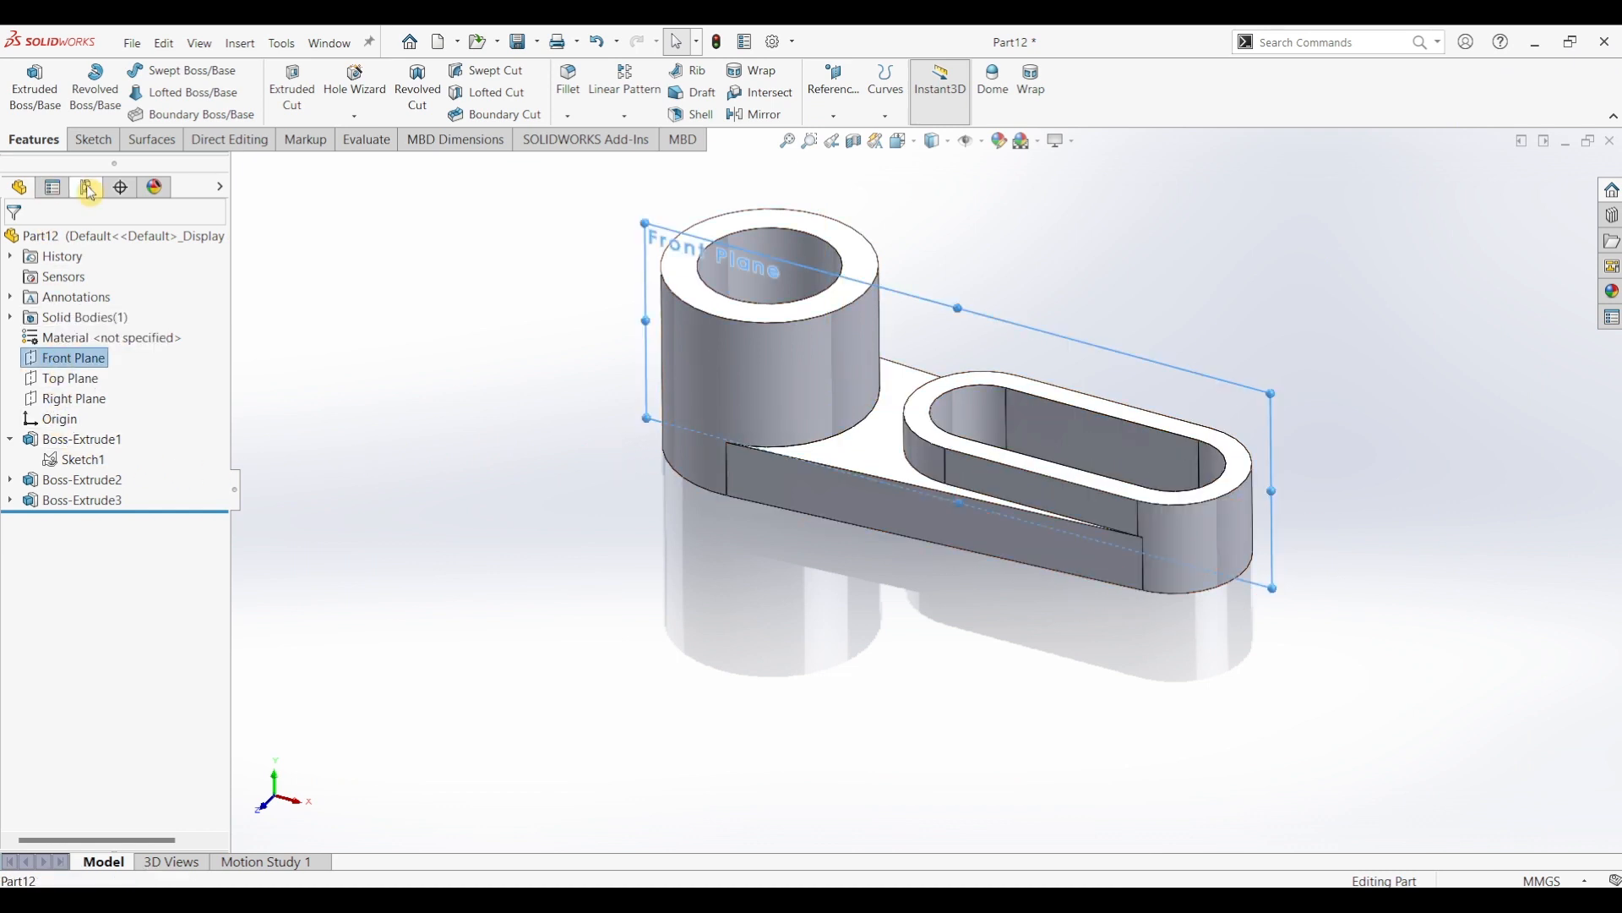
{"action": "left_click", "coordinate": [88, 145]}
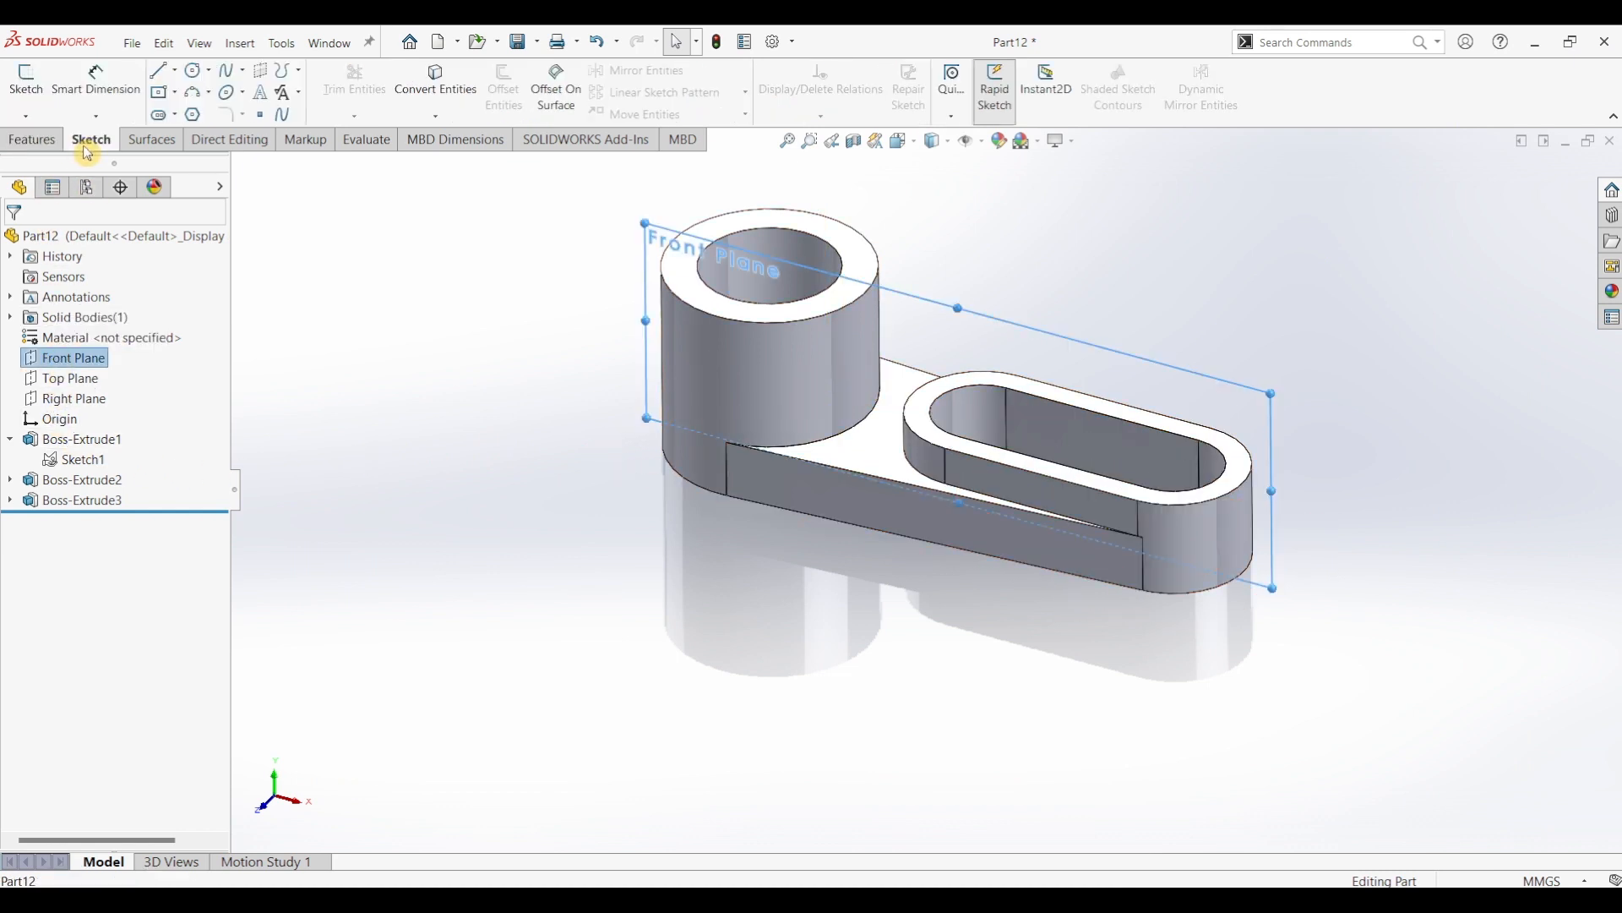
{"action": "left_click", "coordinate": [36, 102]}
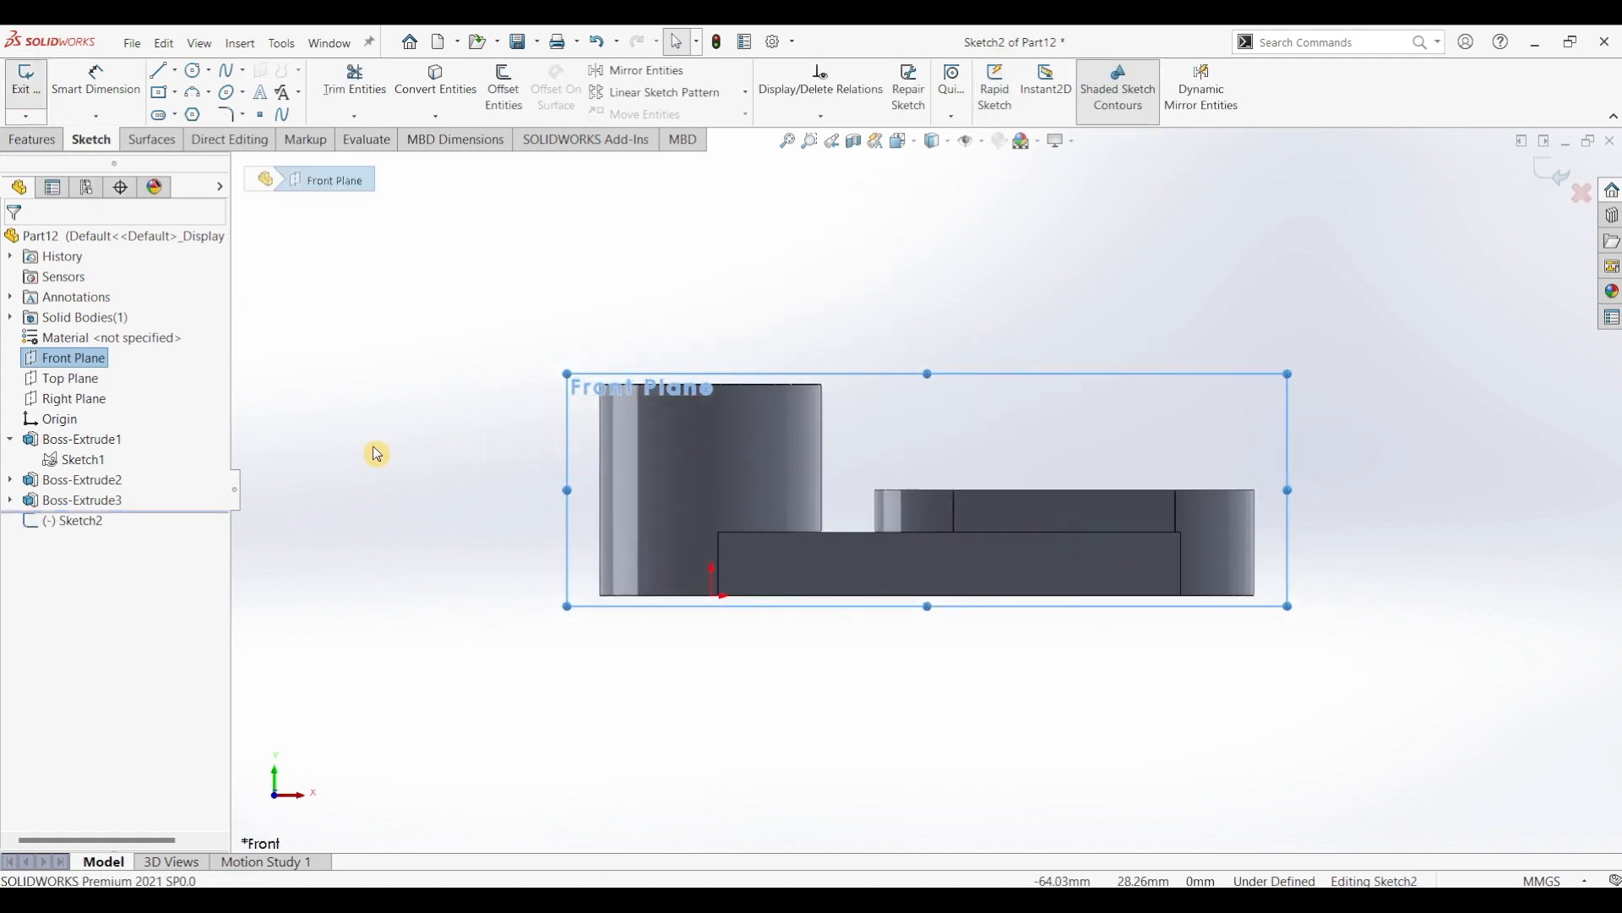
- Sketch a closed round-ended lug profile beside the cylinder, with horizontal sides about 26.6 mm long, a tangent end arc and a vertical line about 23 mm long inside the cylinder
{"action": "left_click", "coordinate": [160, 73]}
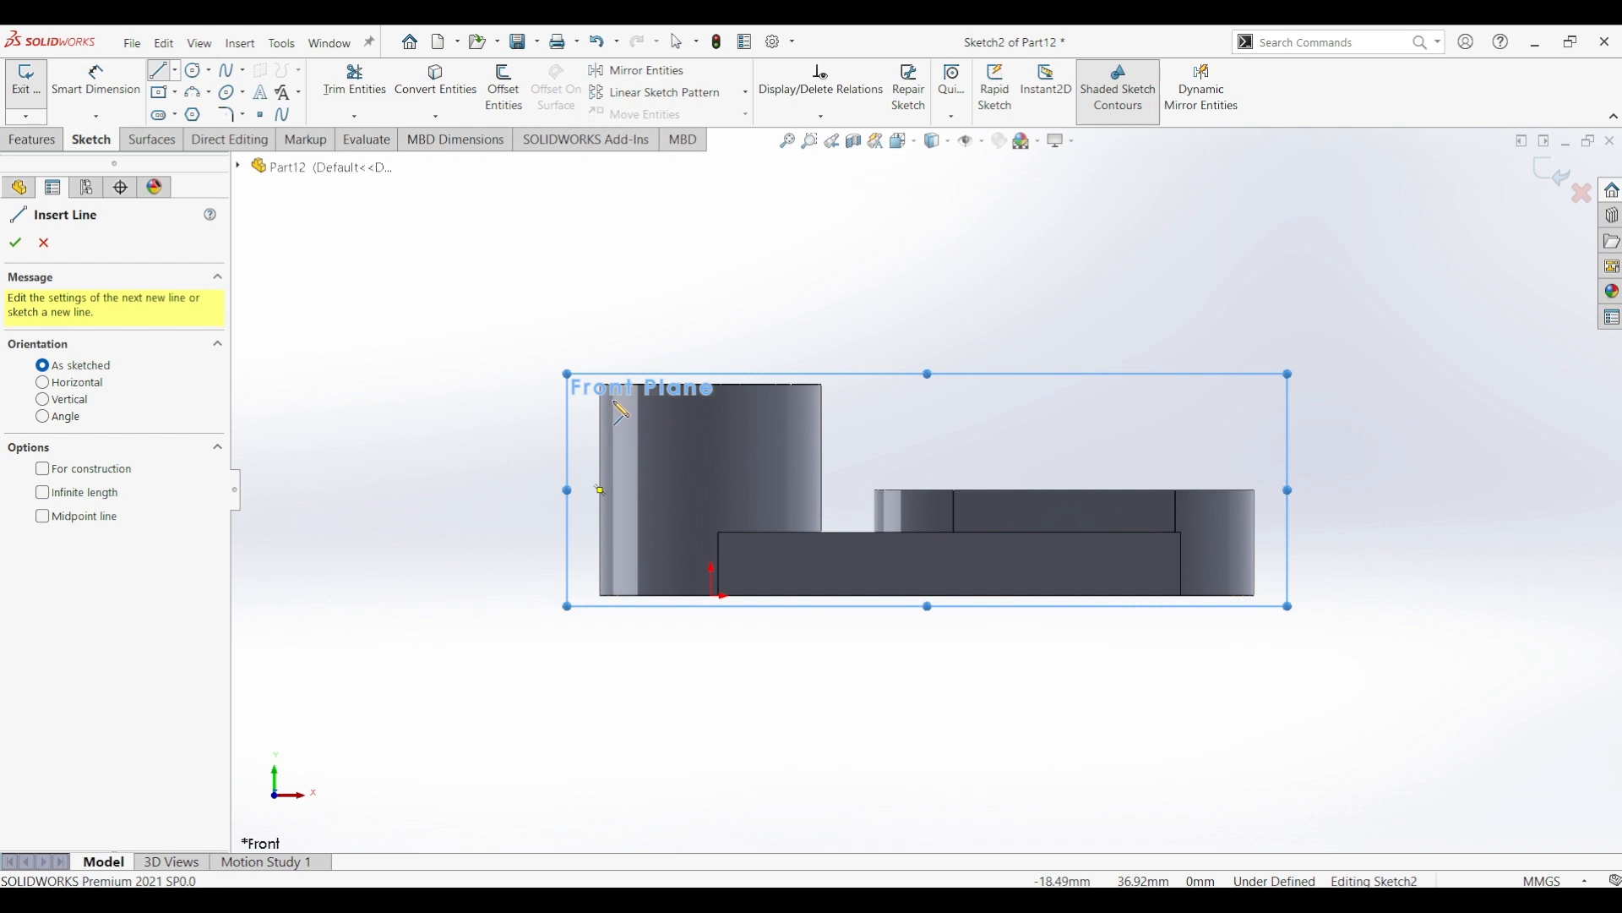
{"action": "left_click", "coordinate": [614, 400]}
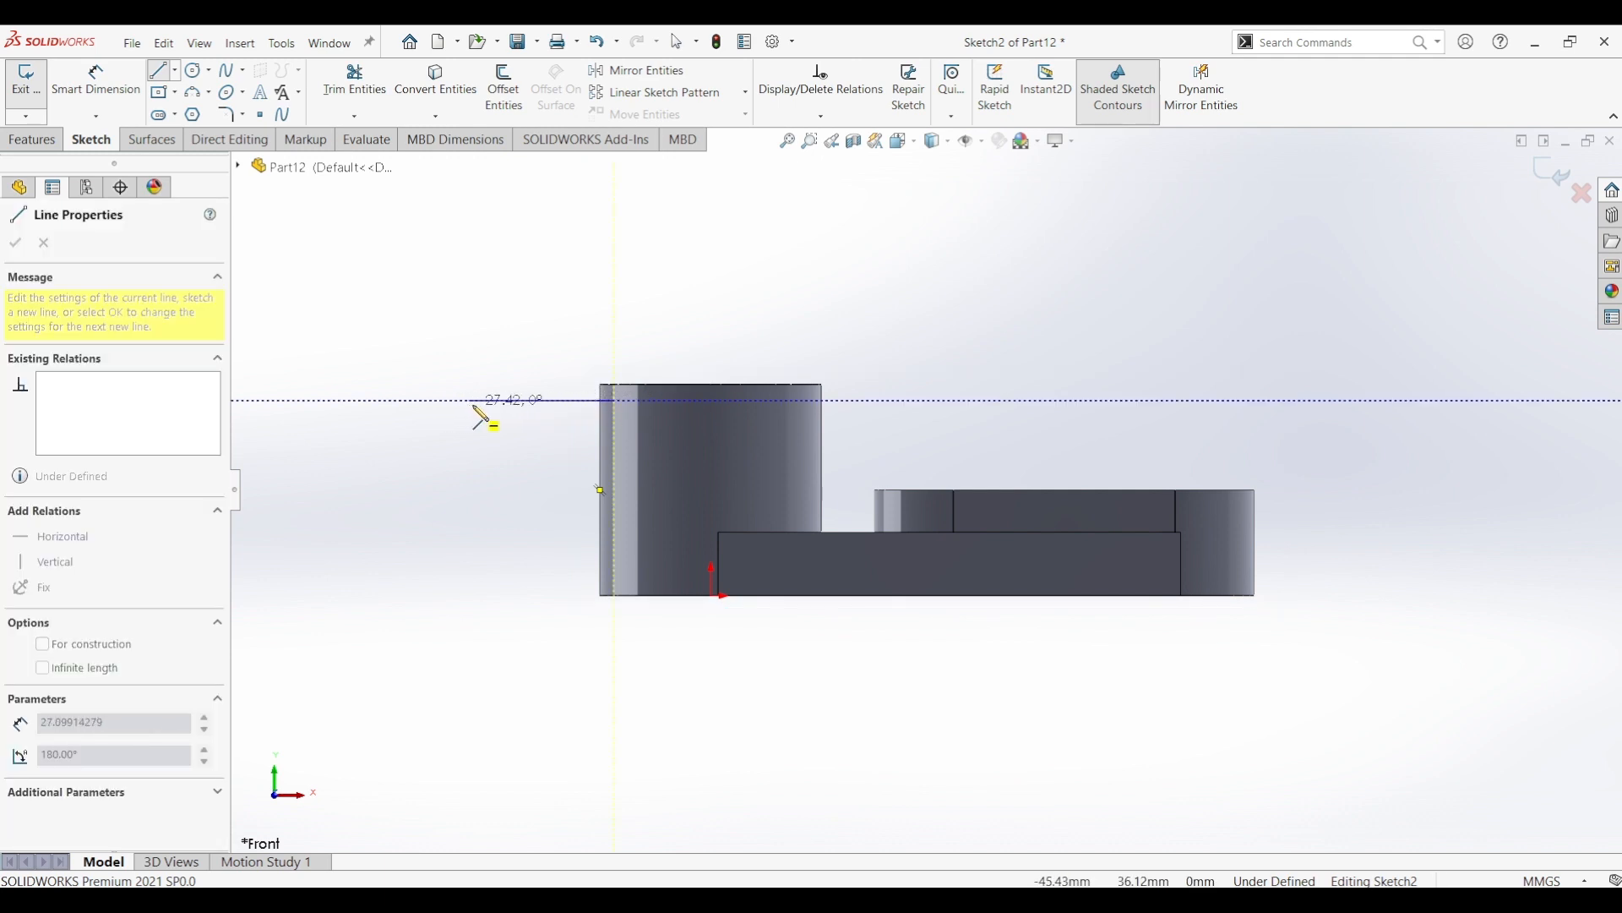
{"action": "left_click", "coordinate": [474, 400]}
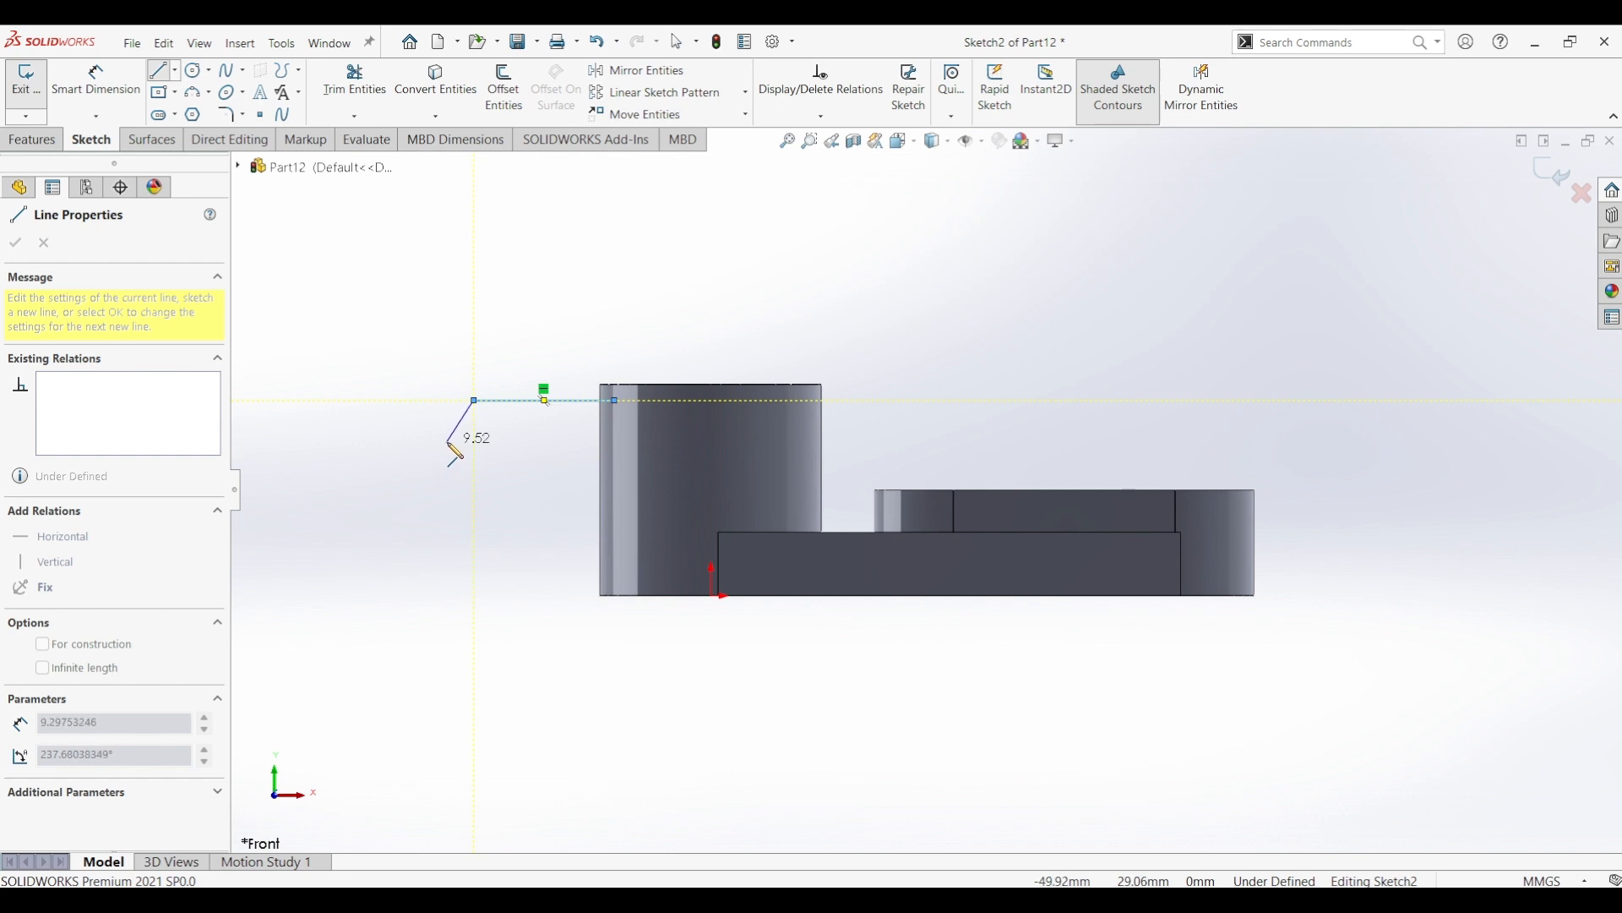
{"action": "double_click", "coordinate": [474, 401]}
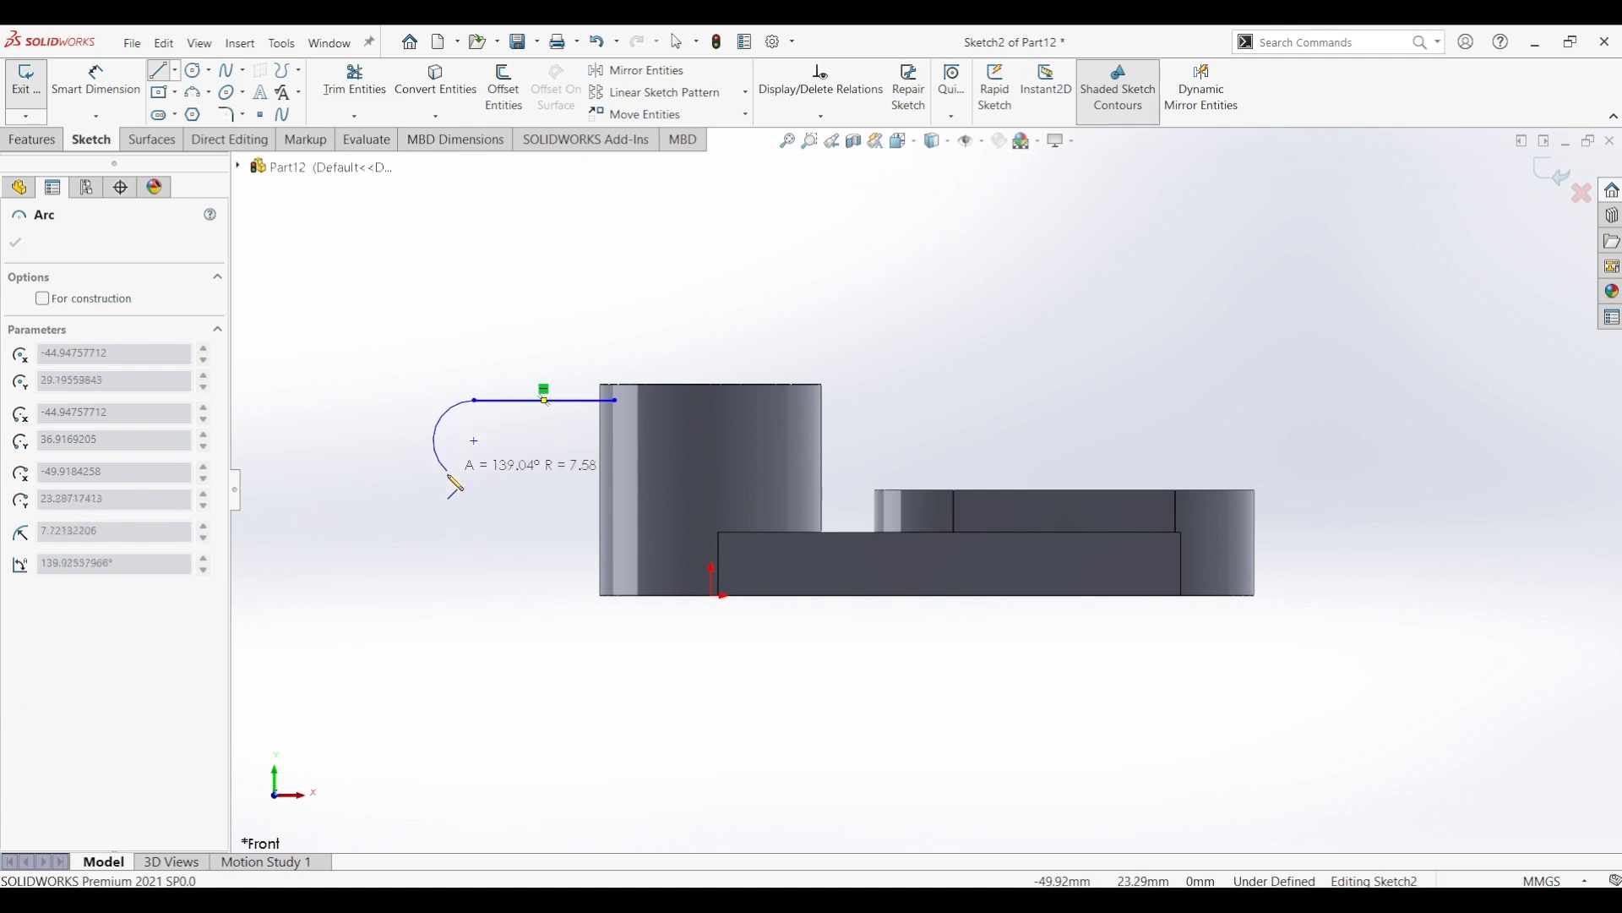
{"action": "left_click", "coordinate": [475, 523]}
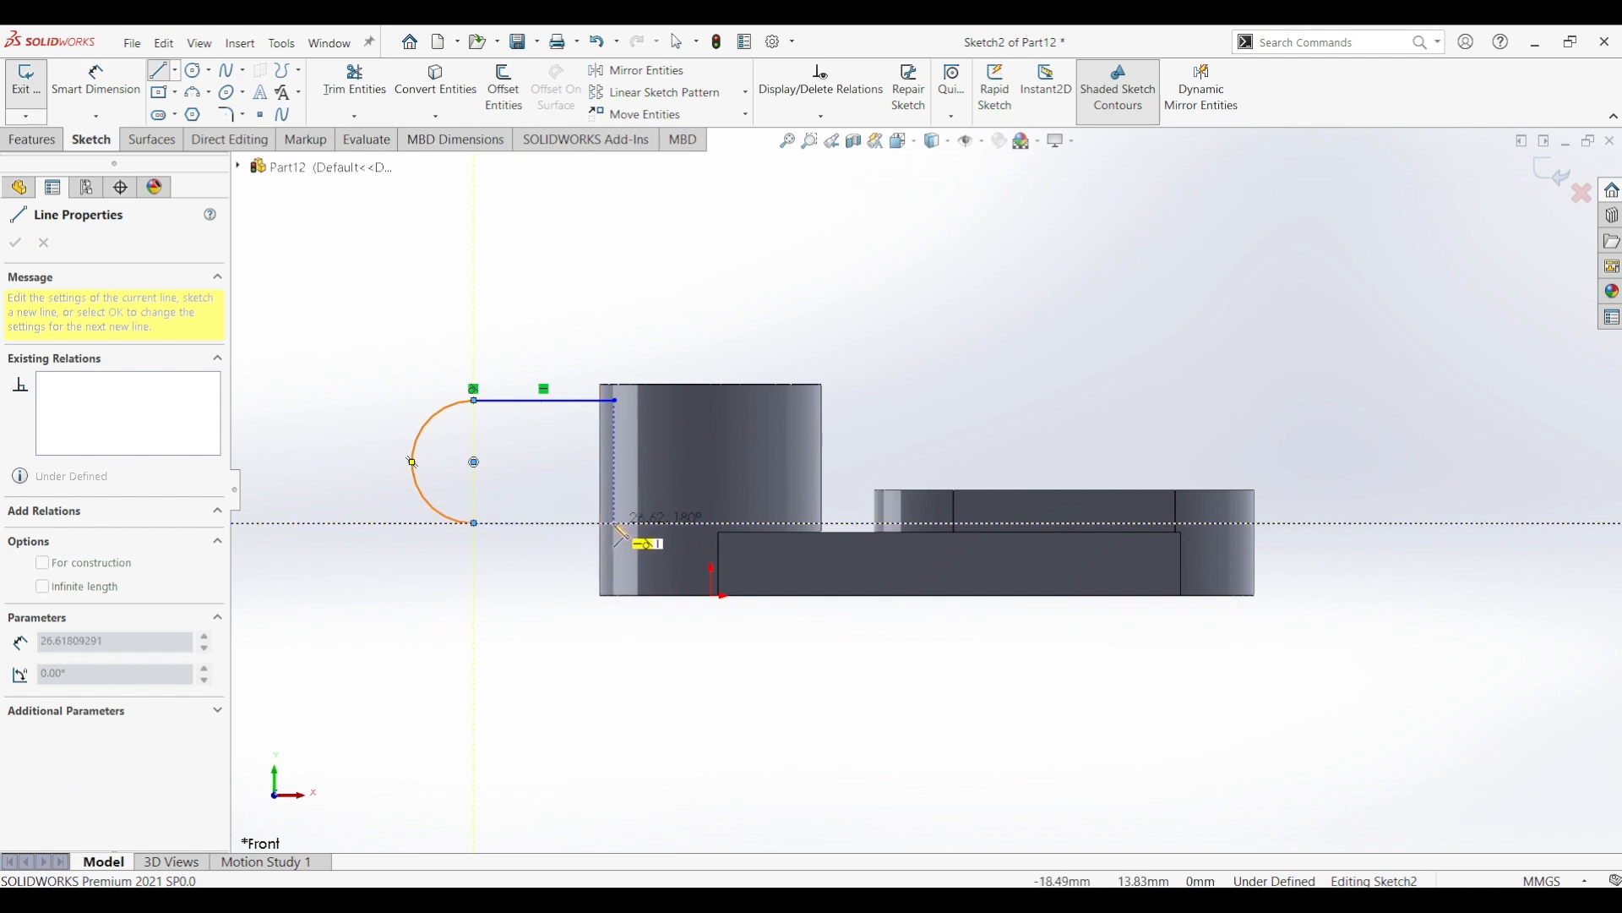
{"action": "left_click", "coordinate": [615, 524]}
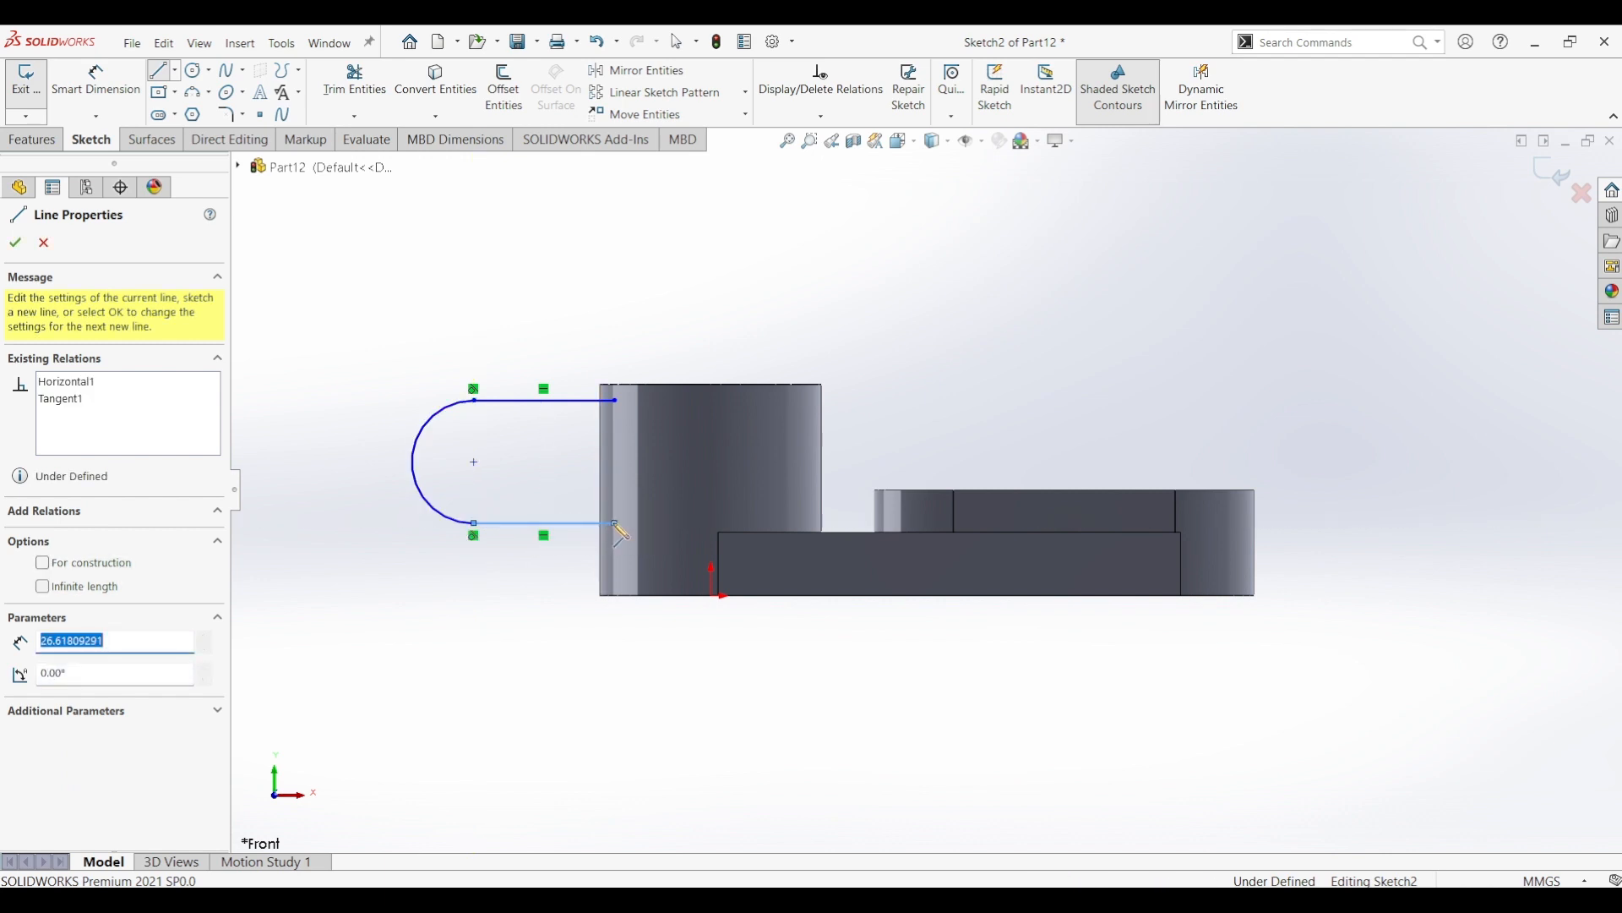
{"action": "left_click", "coordinate": [616, 402]}
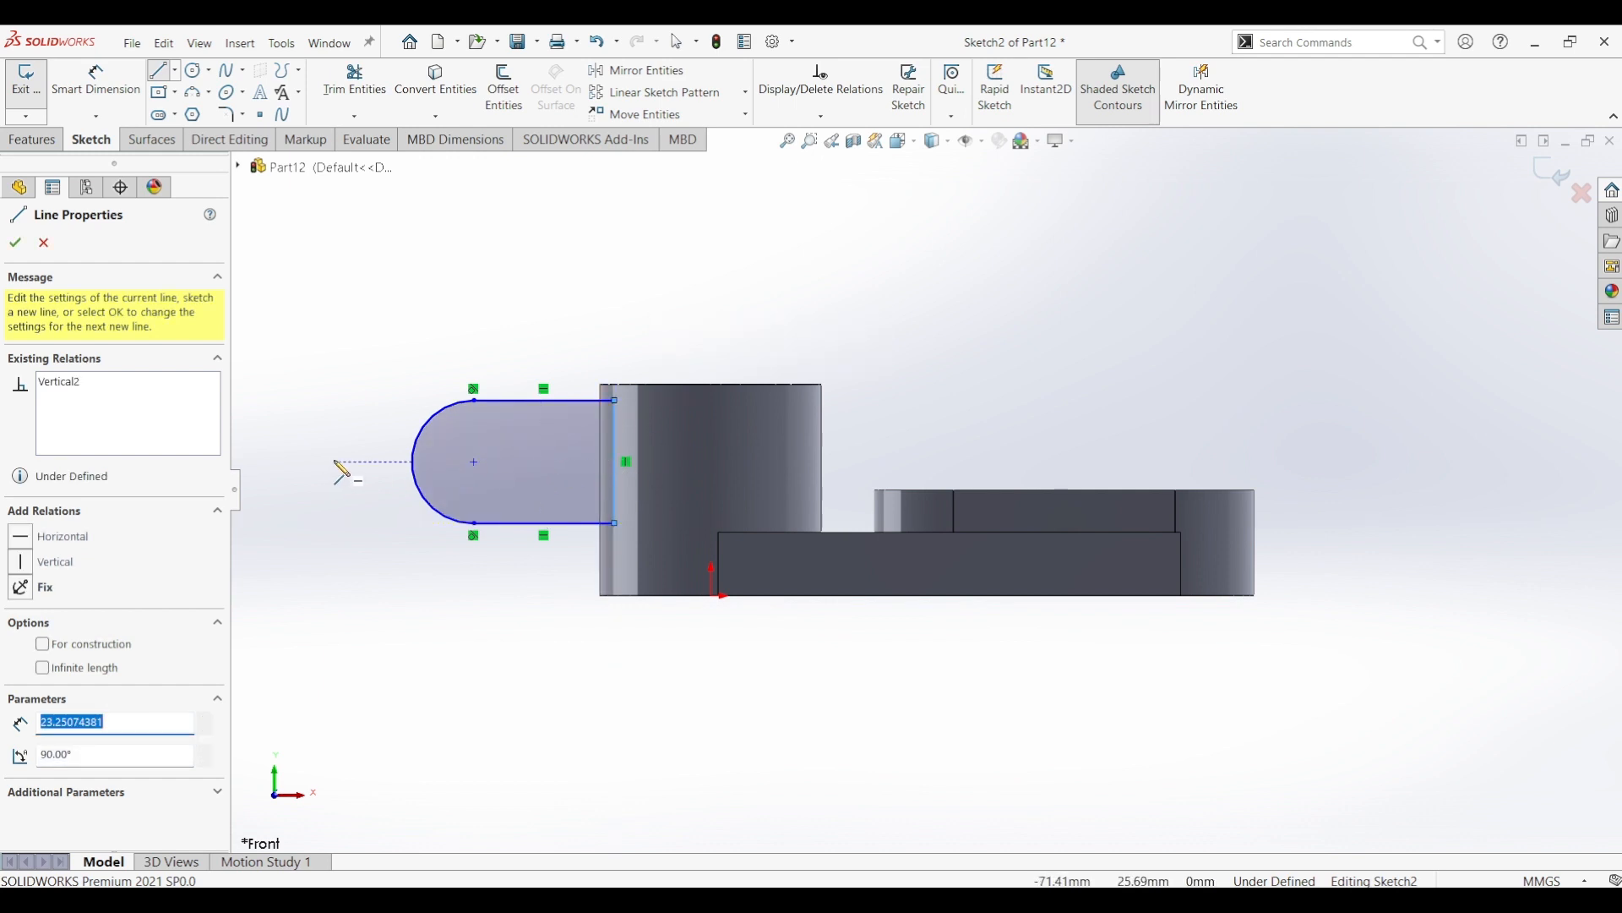
- Sketch a circle of about 4.7 mm radius centred on the lug's end arc
{"action": "left_click", "coordinate": [193, 71]}
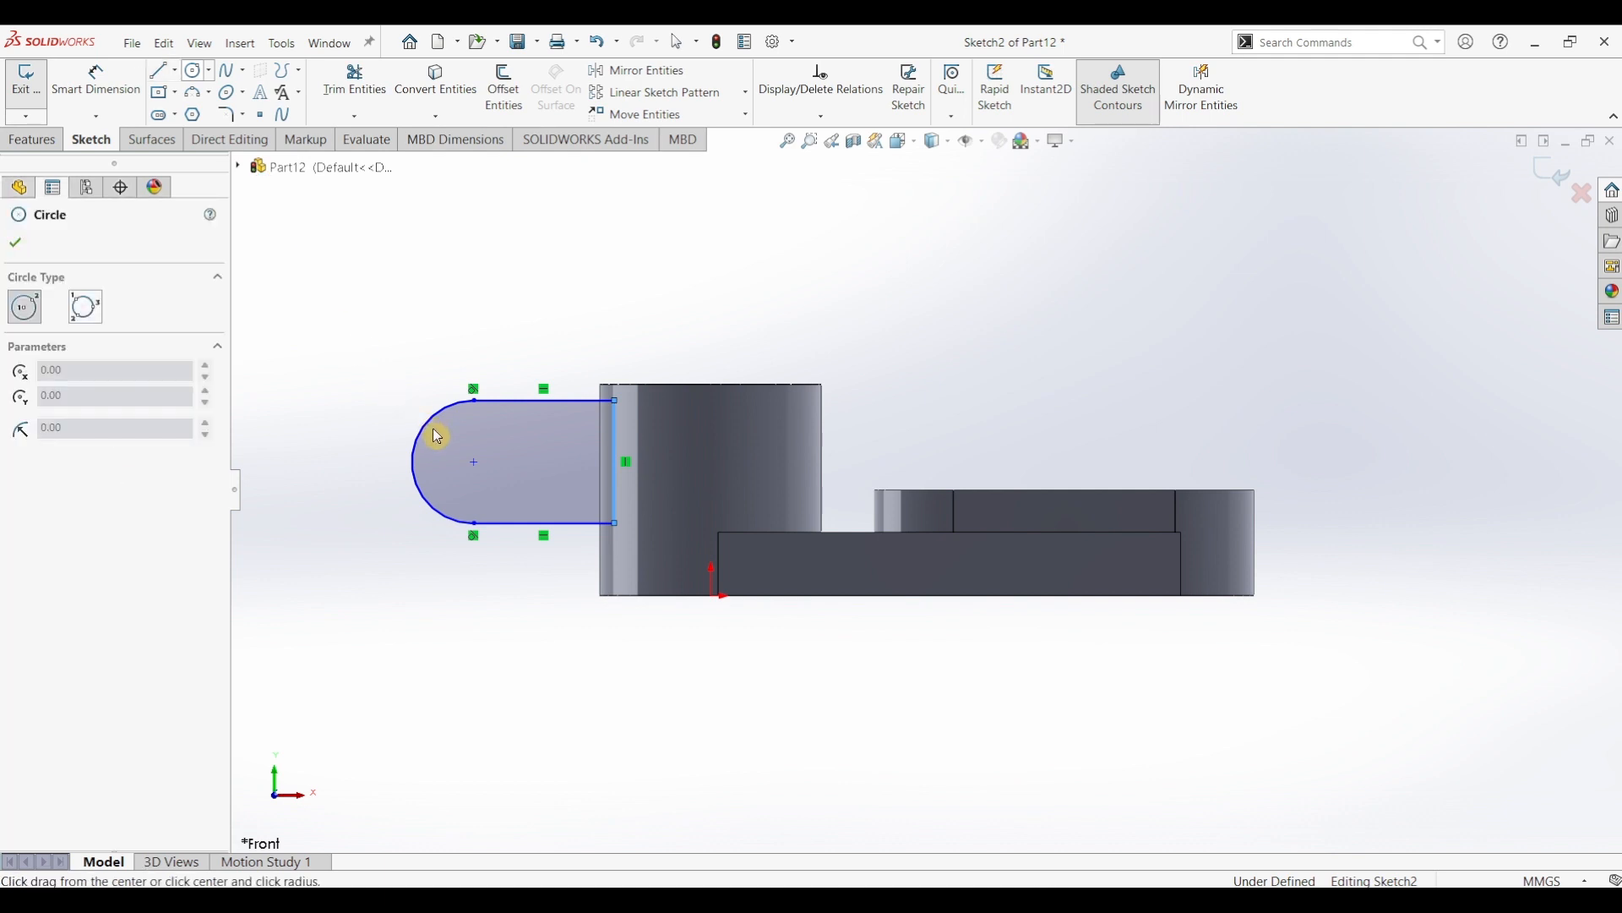
{"action": "left_click", "coordinate": [474, 462]}
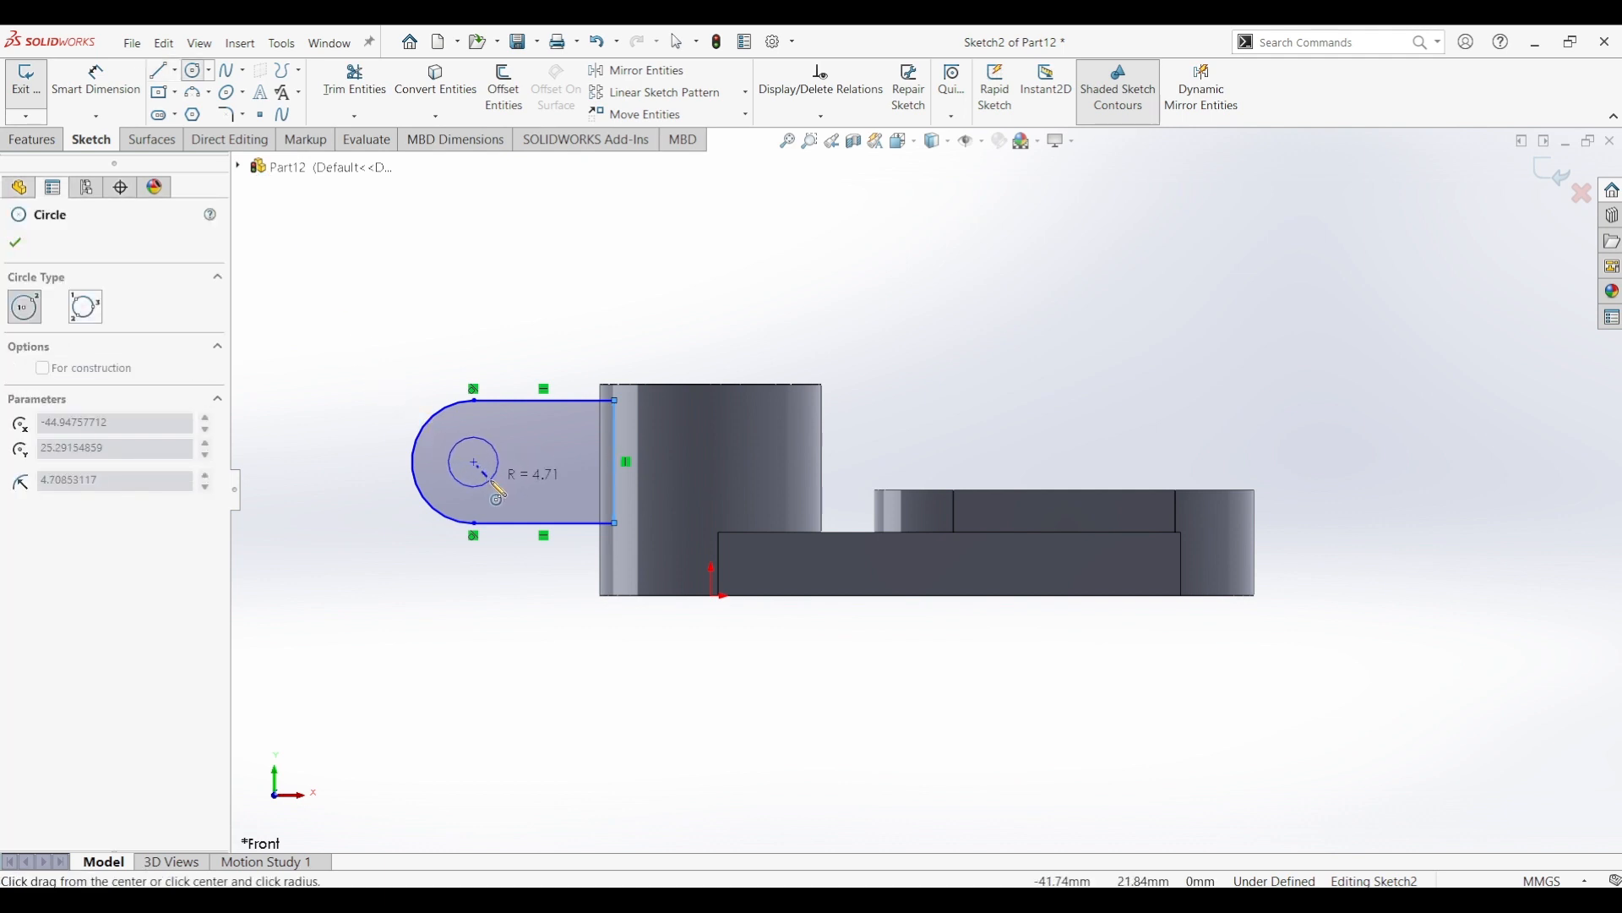
{"action": "left_click", "coordinate": [499, 485]}
{"action": "key", "text": "Escape"}
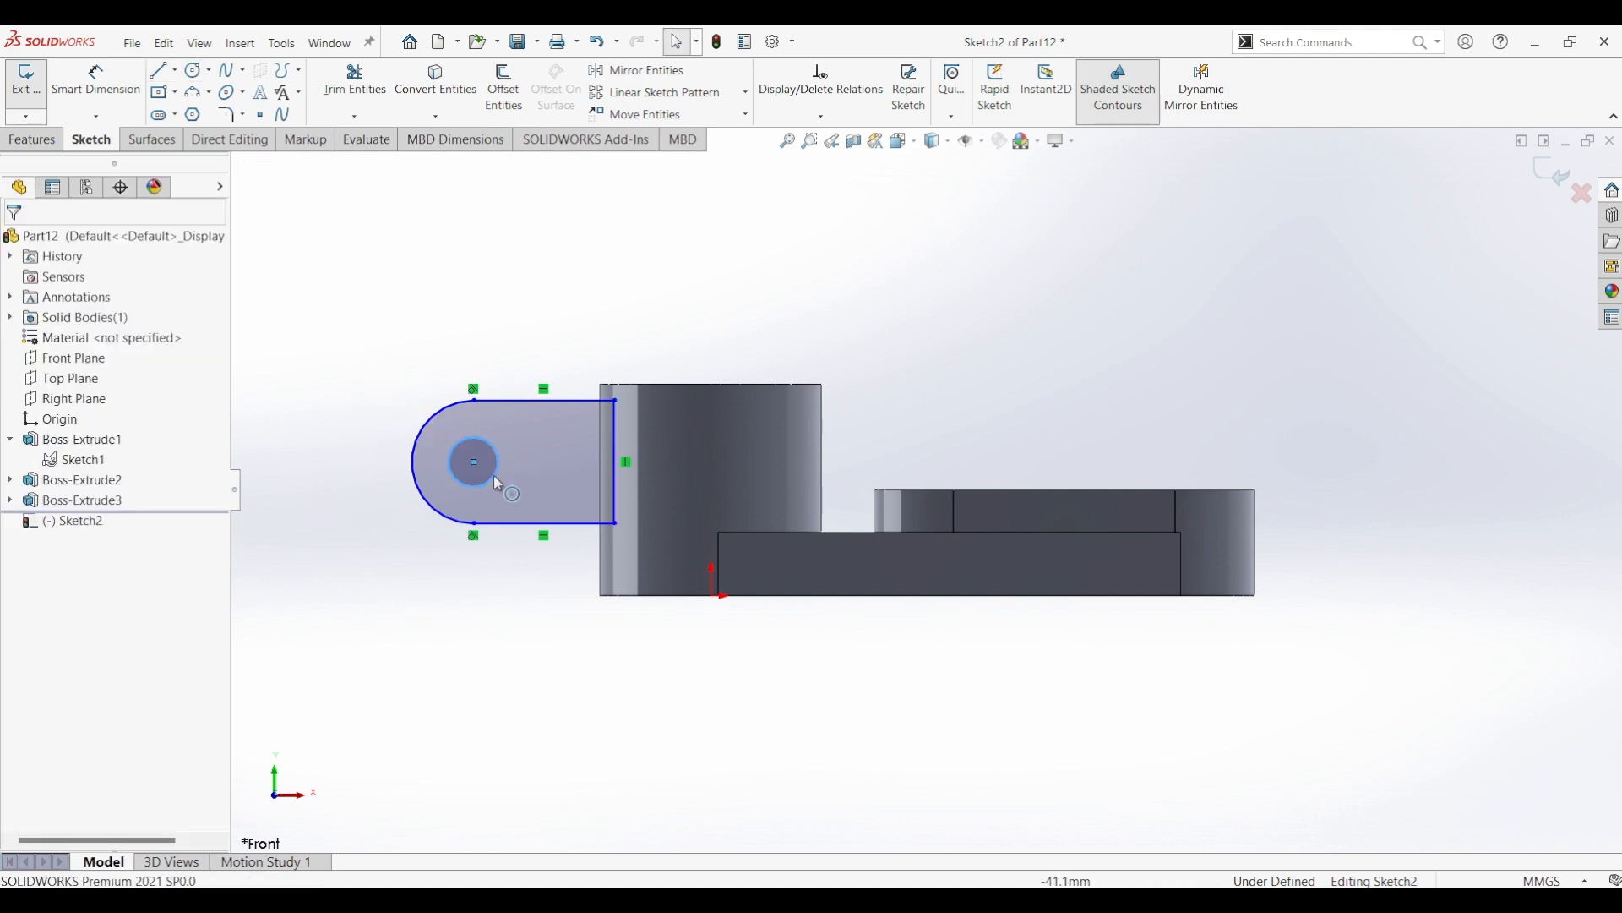
- Dimension the horizontal distance from the origin to the lug hole's centre as 30 mm
{"action": "left_click", "coordinate": [101, 91]}
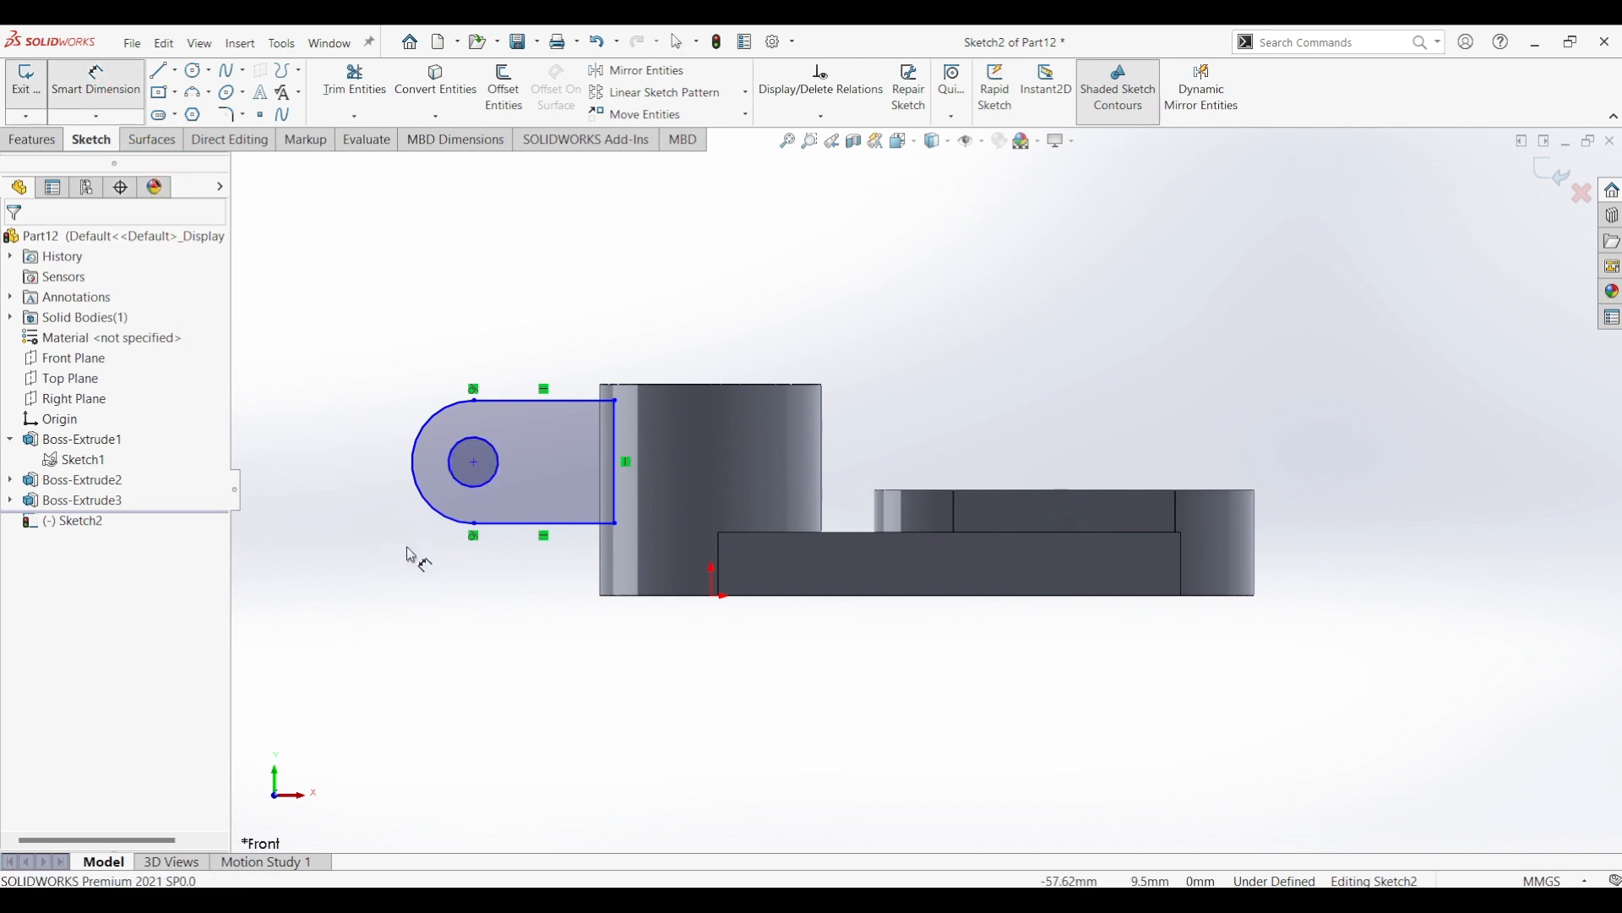
{"action": "left_click", "coordinate": [477, 466]}
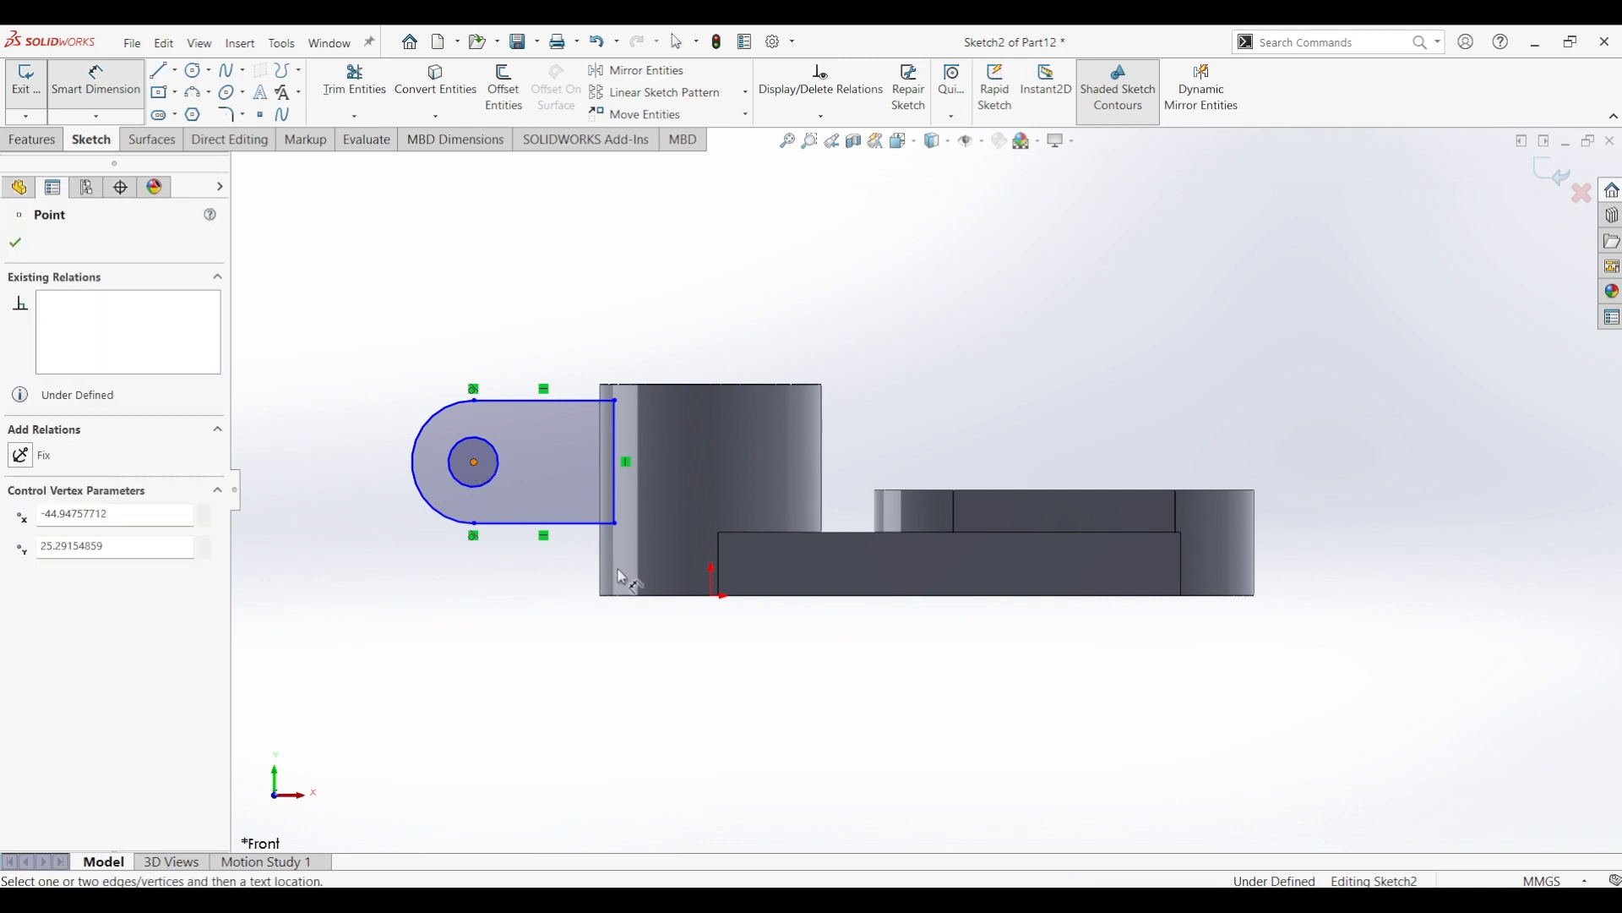
{"action": "left_click", "coordinate": [712, 596]}
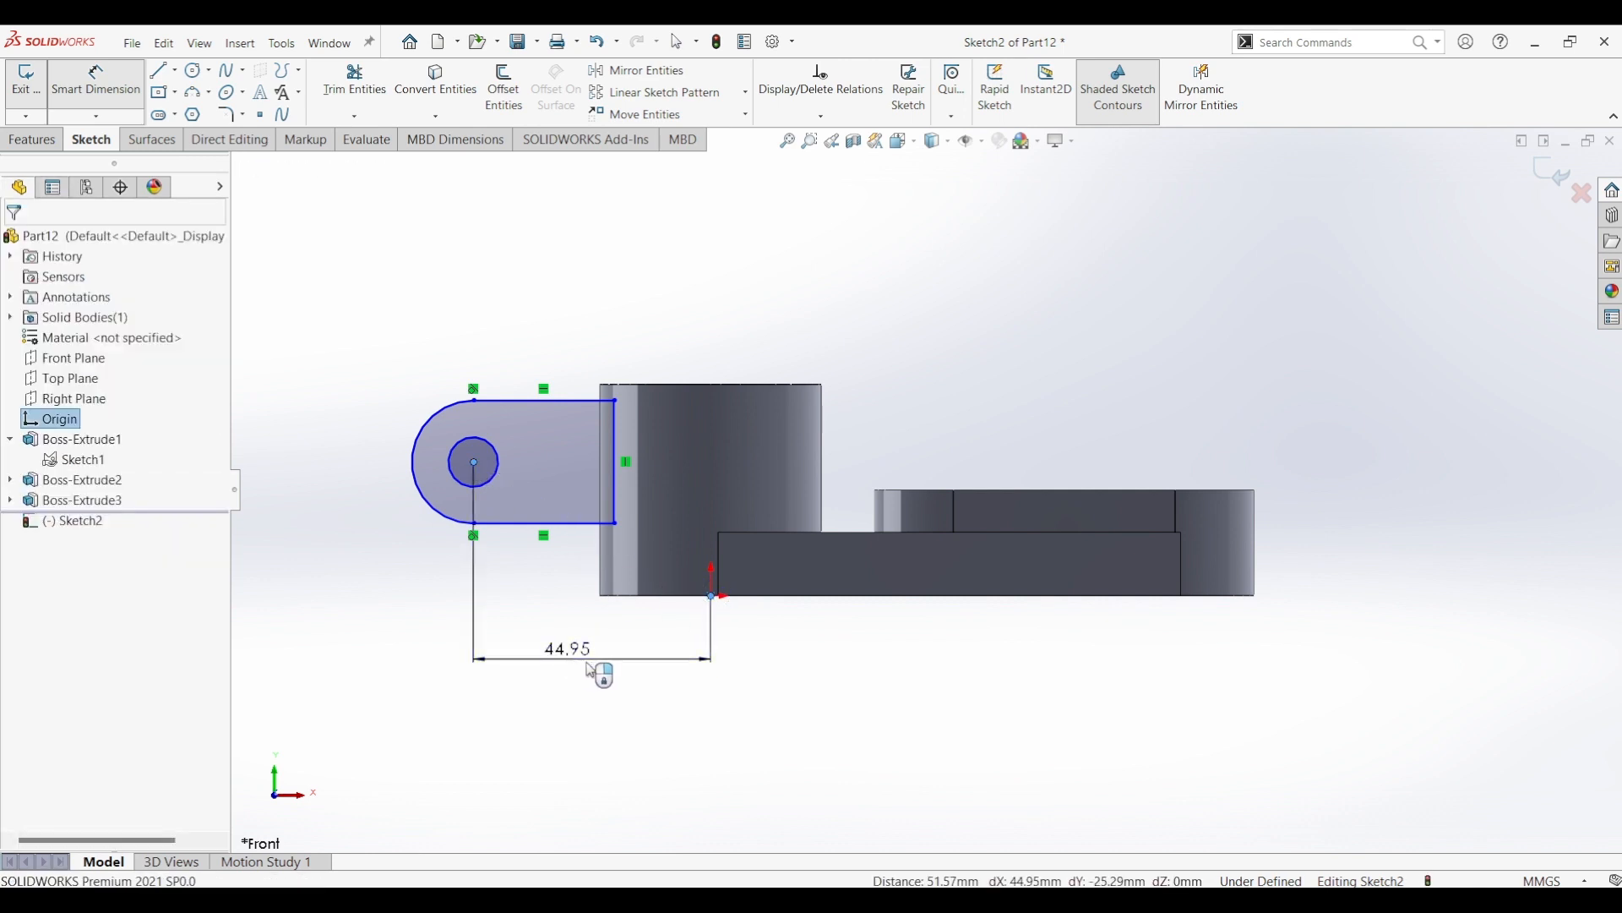
{"action": "left_click", "coordinate": [590, 671]}
{"action": "key", "text": "Return"}
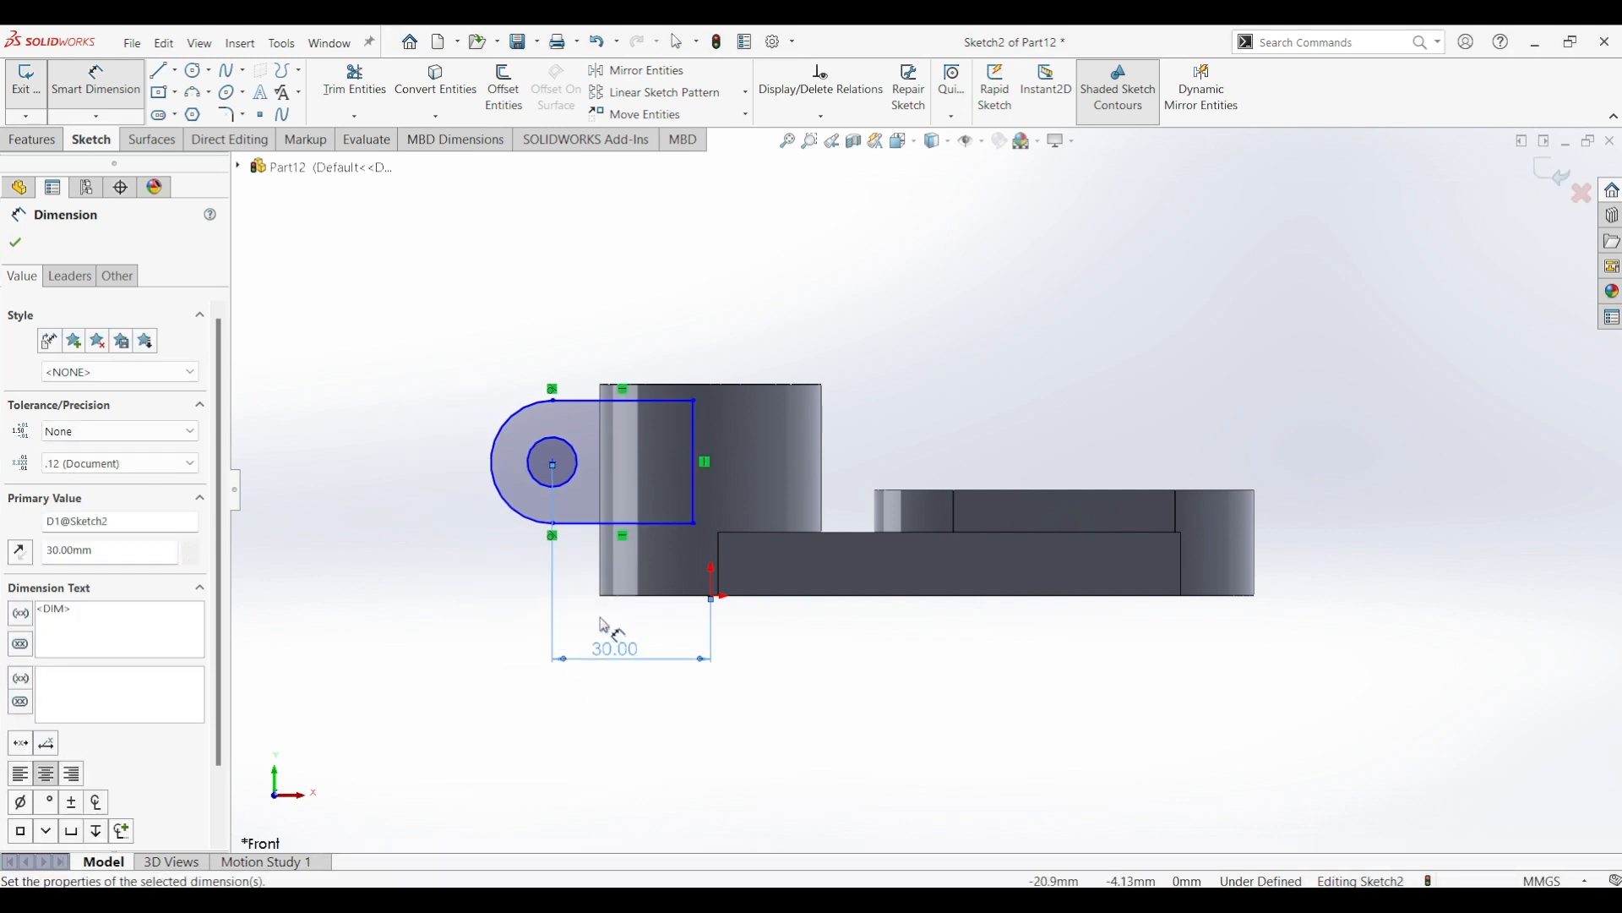
- Set the radius of the lug's end arc to 12 mm
{"action": "left_click", "coordinate": [495, 442]}
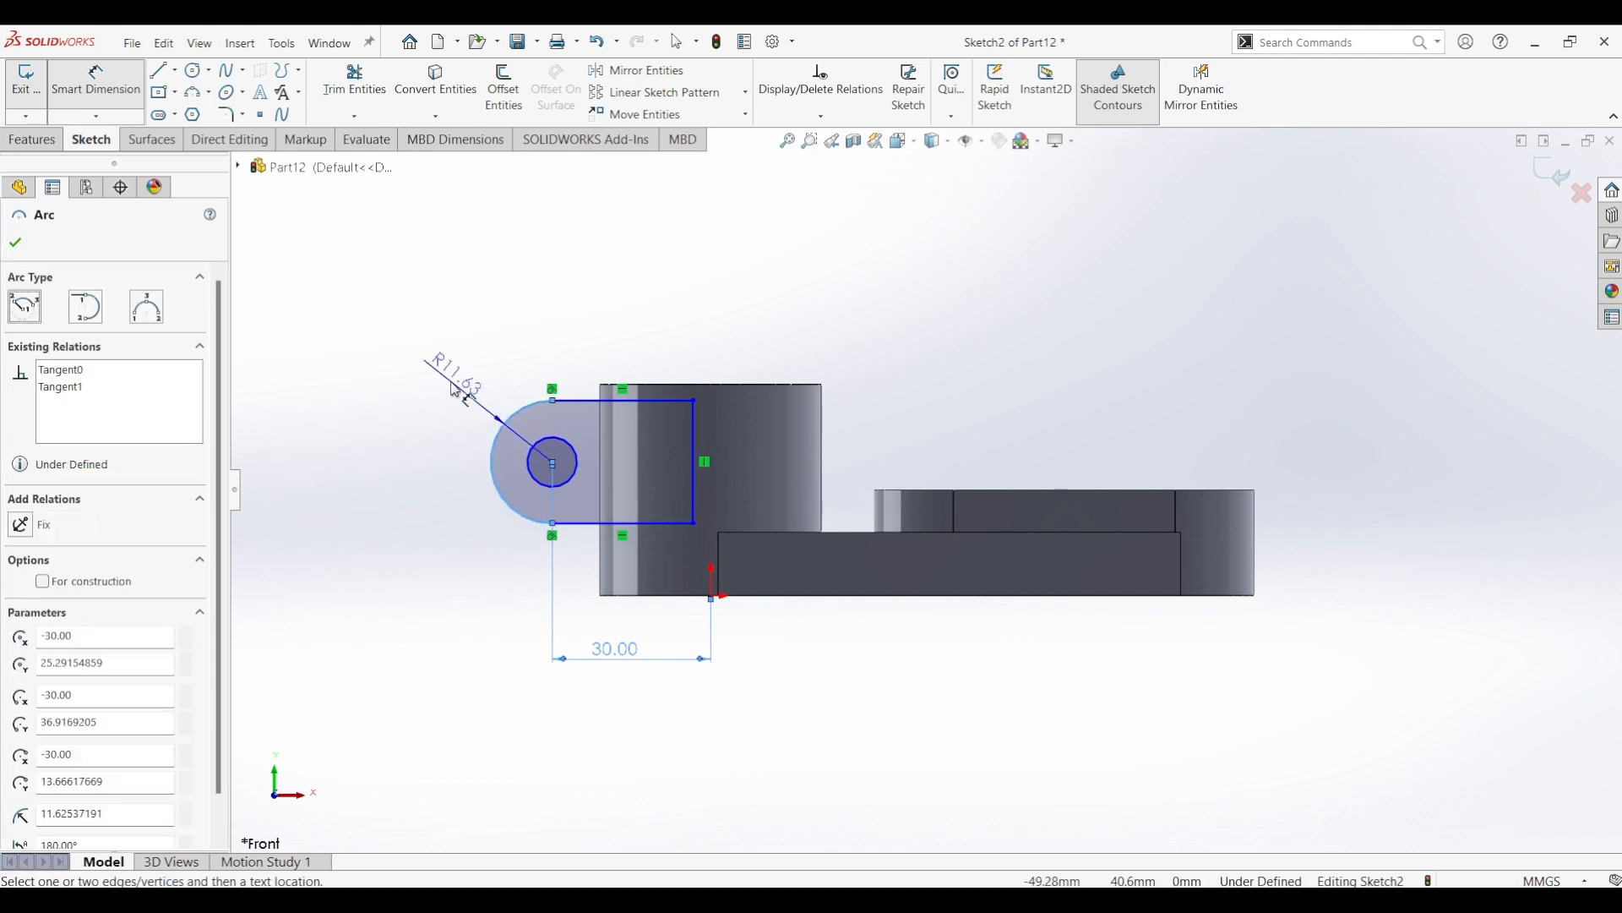
{"action": "left_click", "coordinate": [457, 390]}
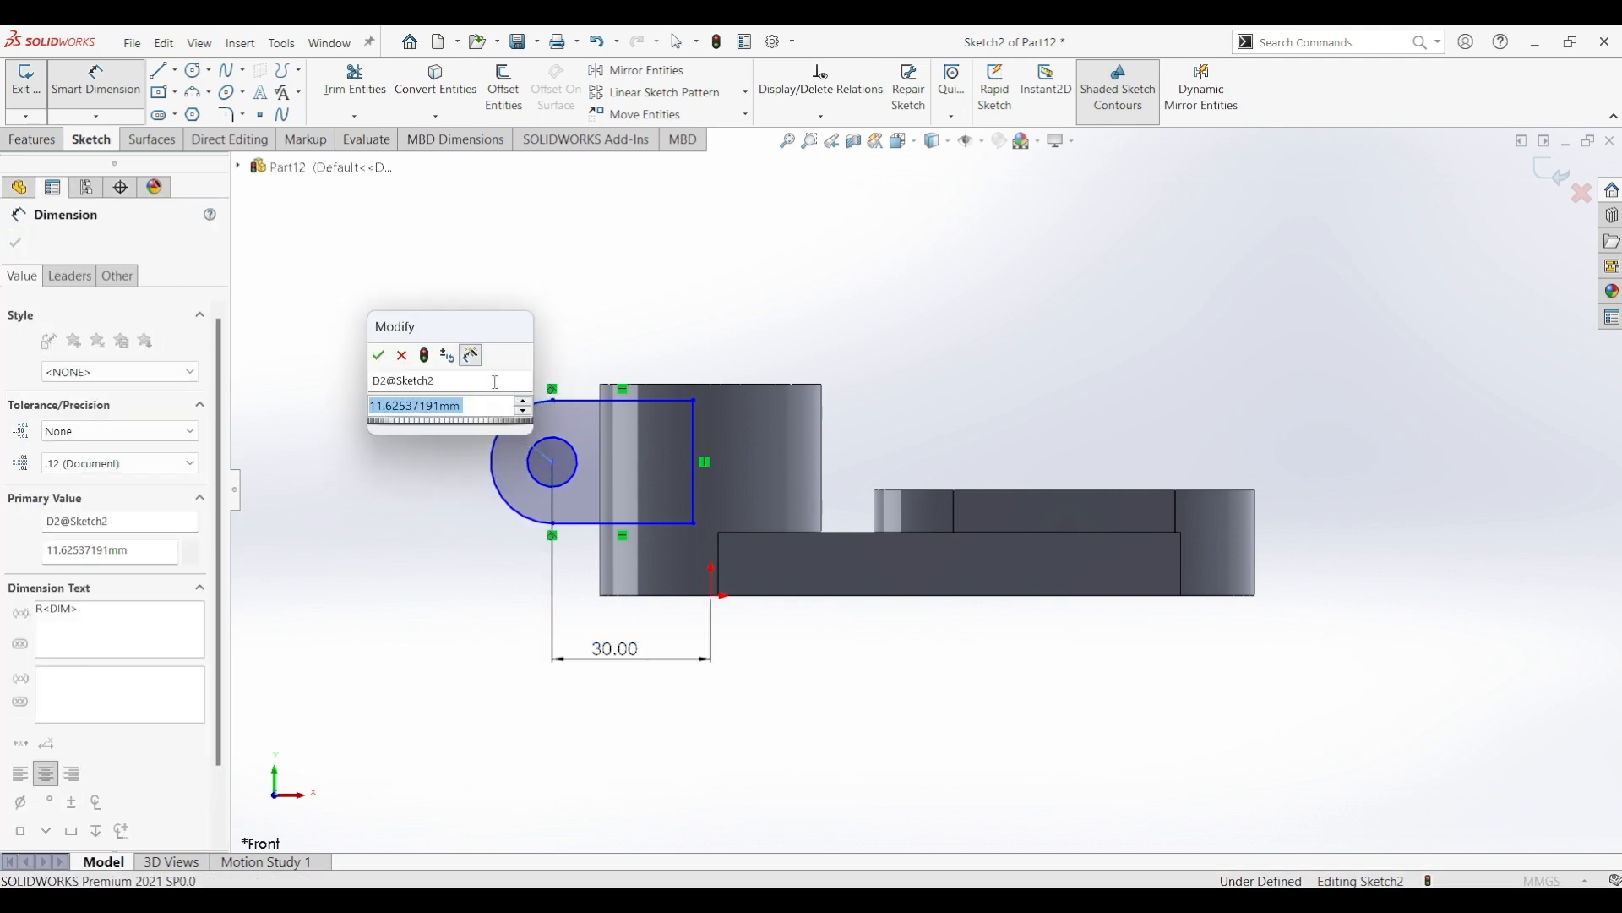
{"action": "type", "text": "12"}
{"action": "key", "text": "Return"}
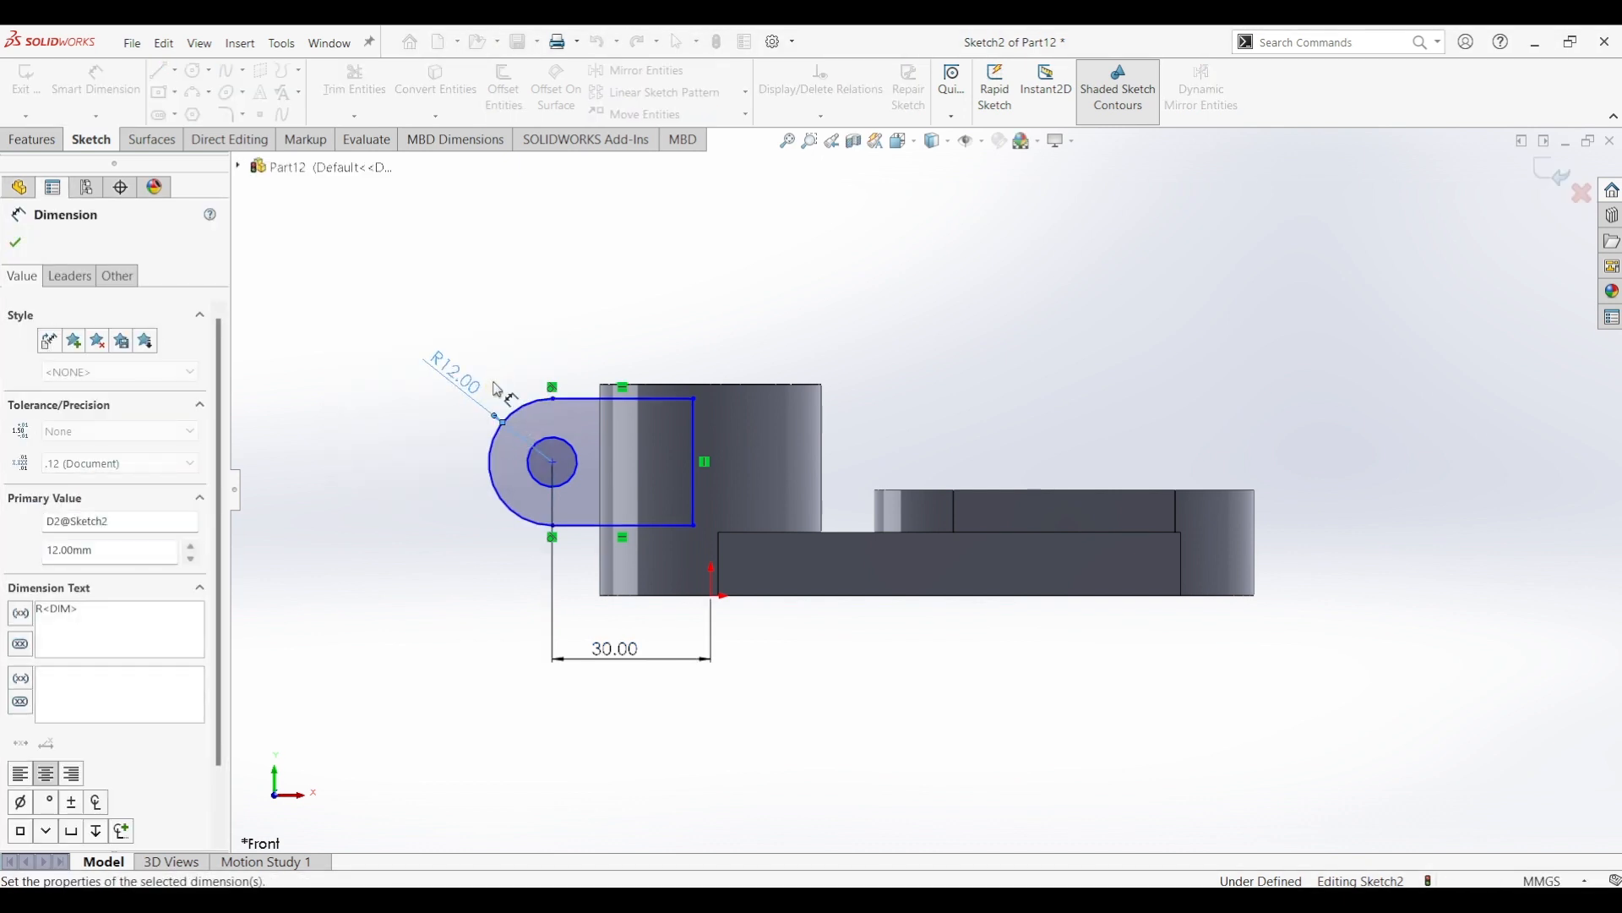
- Dimension the vertical distance from the origin to the lug hole's centre as 22 mm
{"action": "left_click", "coordinate": [713, 597]}
{"action": "left_click", "coordinate": [553, 463]}
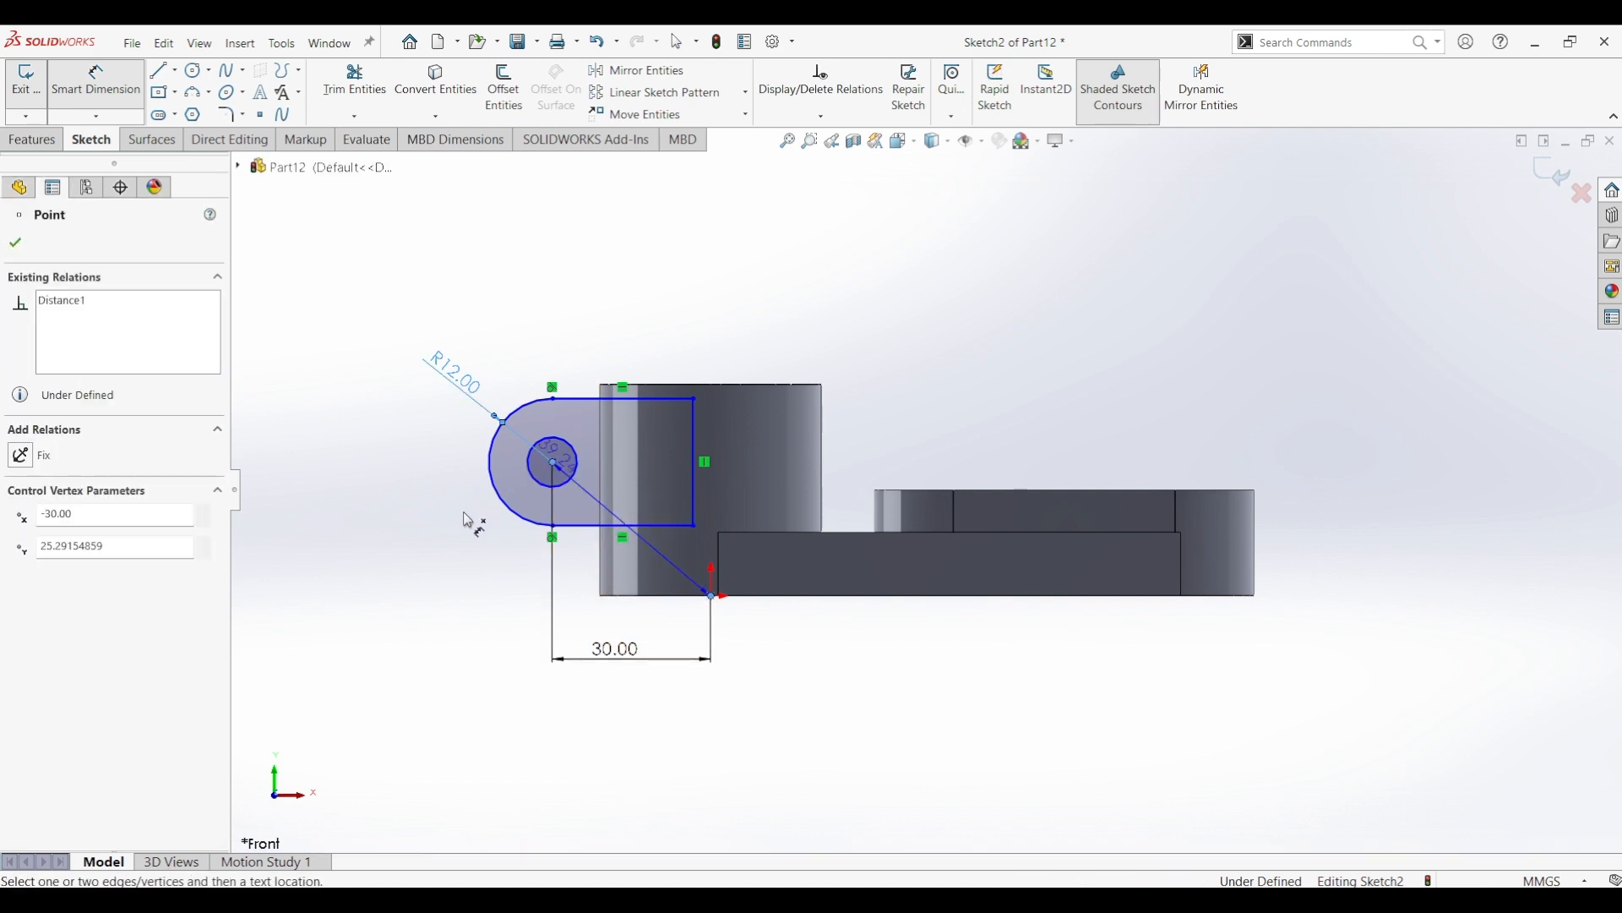
{"action": "left_click", "coordinate": [472, 531]}
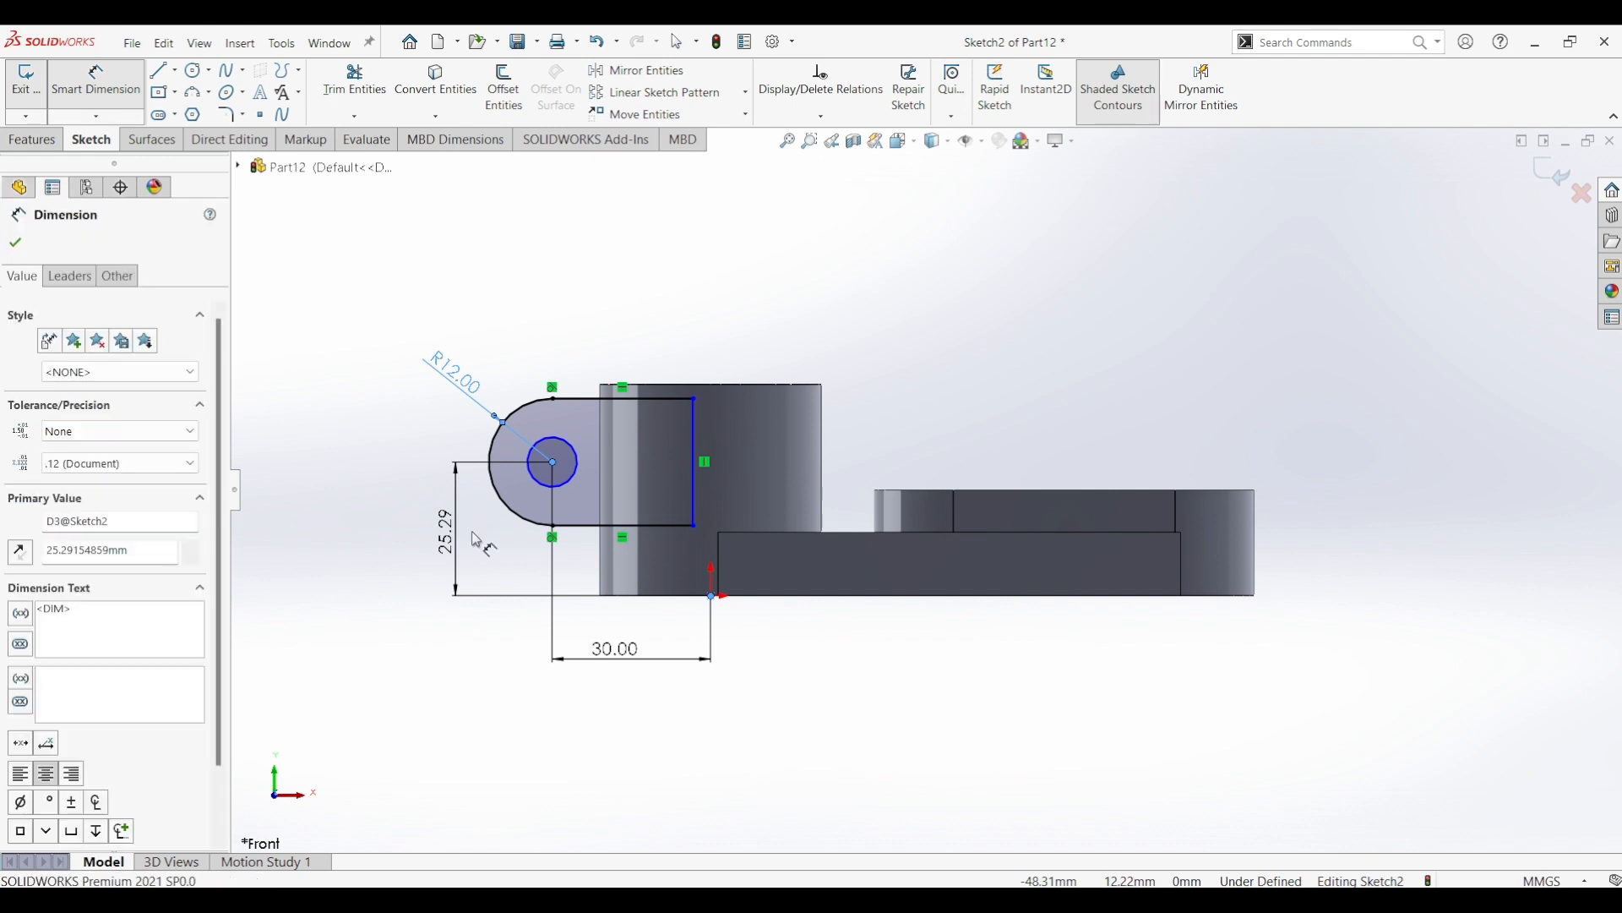
{"action": "type", "text": "25"}
{"action": "key", "text": "Return"}
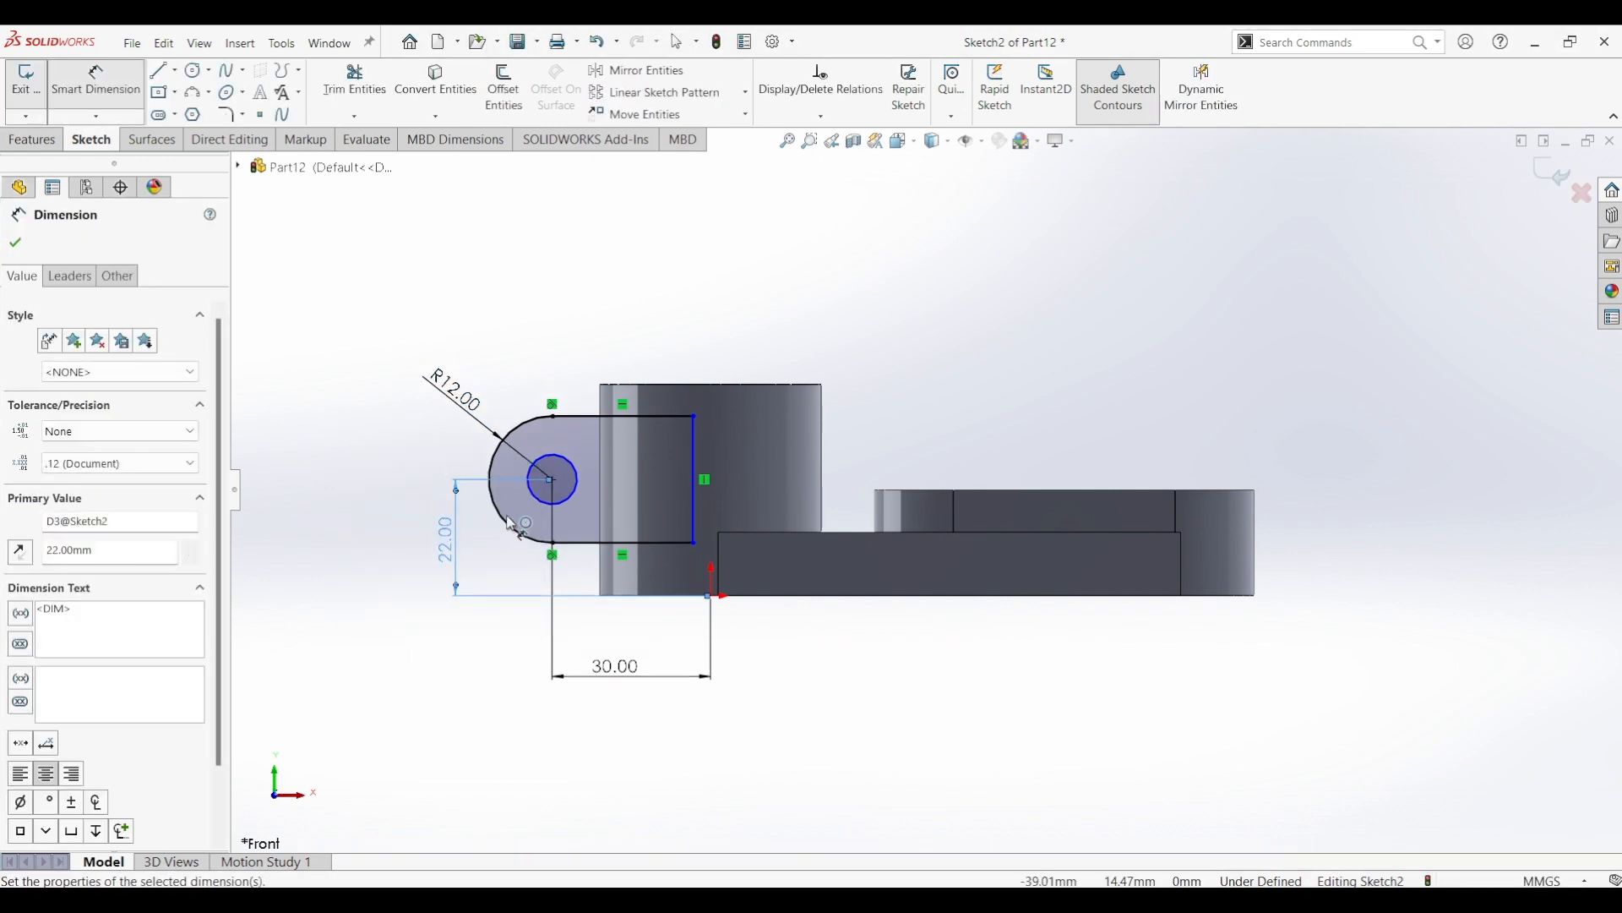
- Set the diameter of the lug's hole circle to 8.5 mm
{"action": "left_click", "coordinate": [573, 466]}
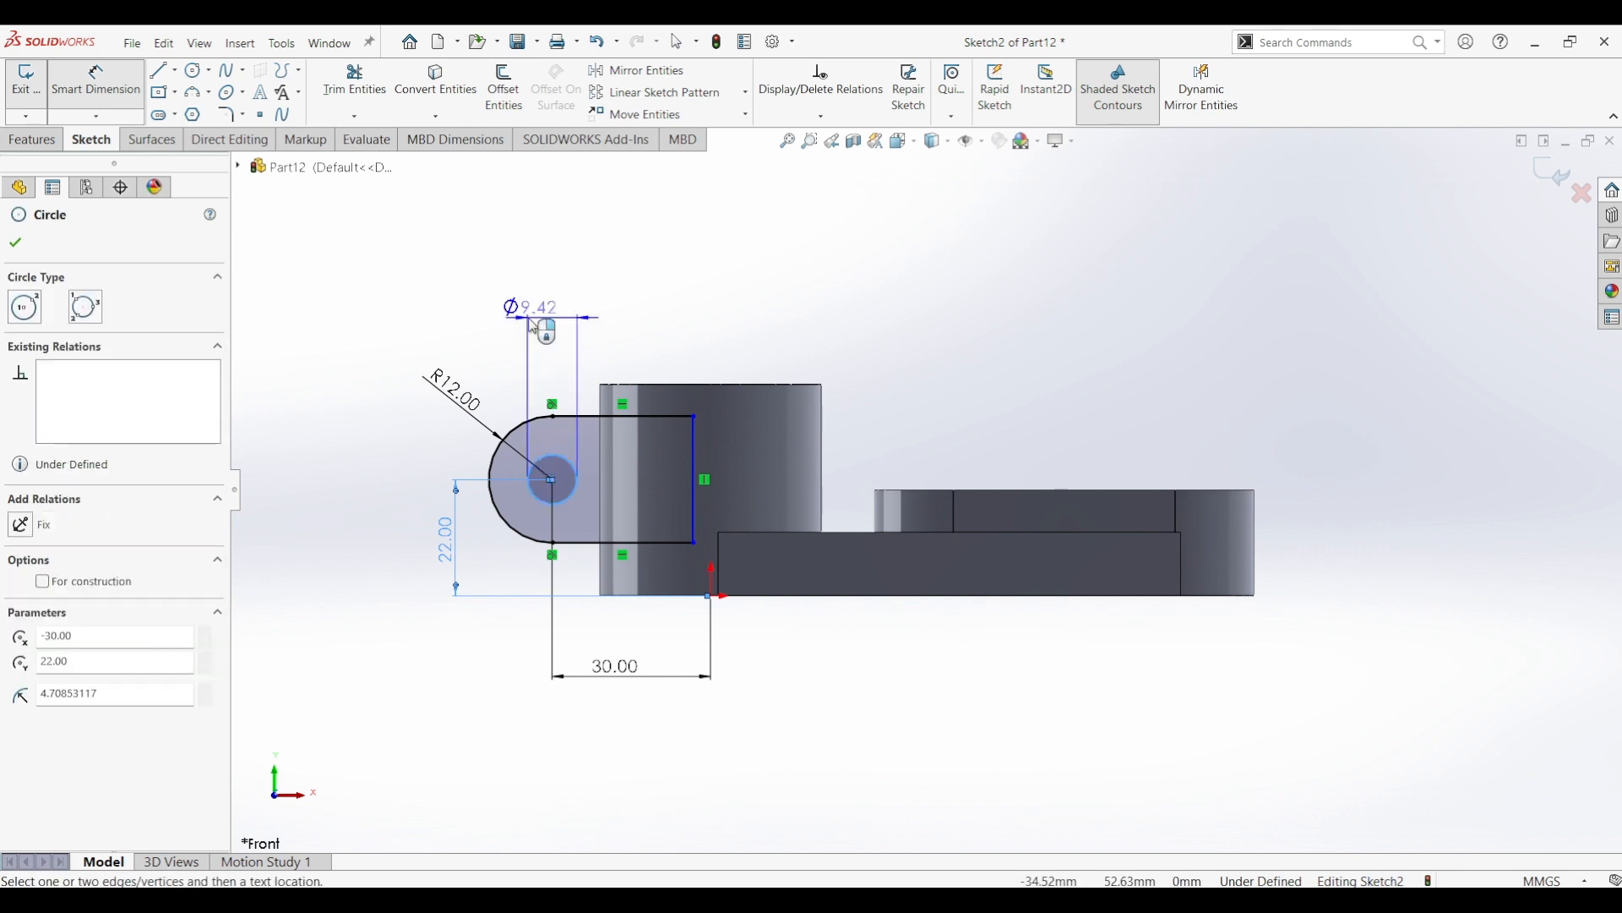
{"action": "left_click", "coordinate": [534, 328]}
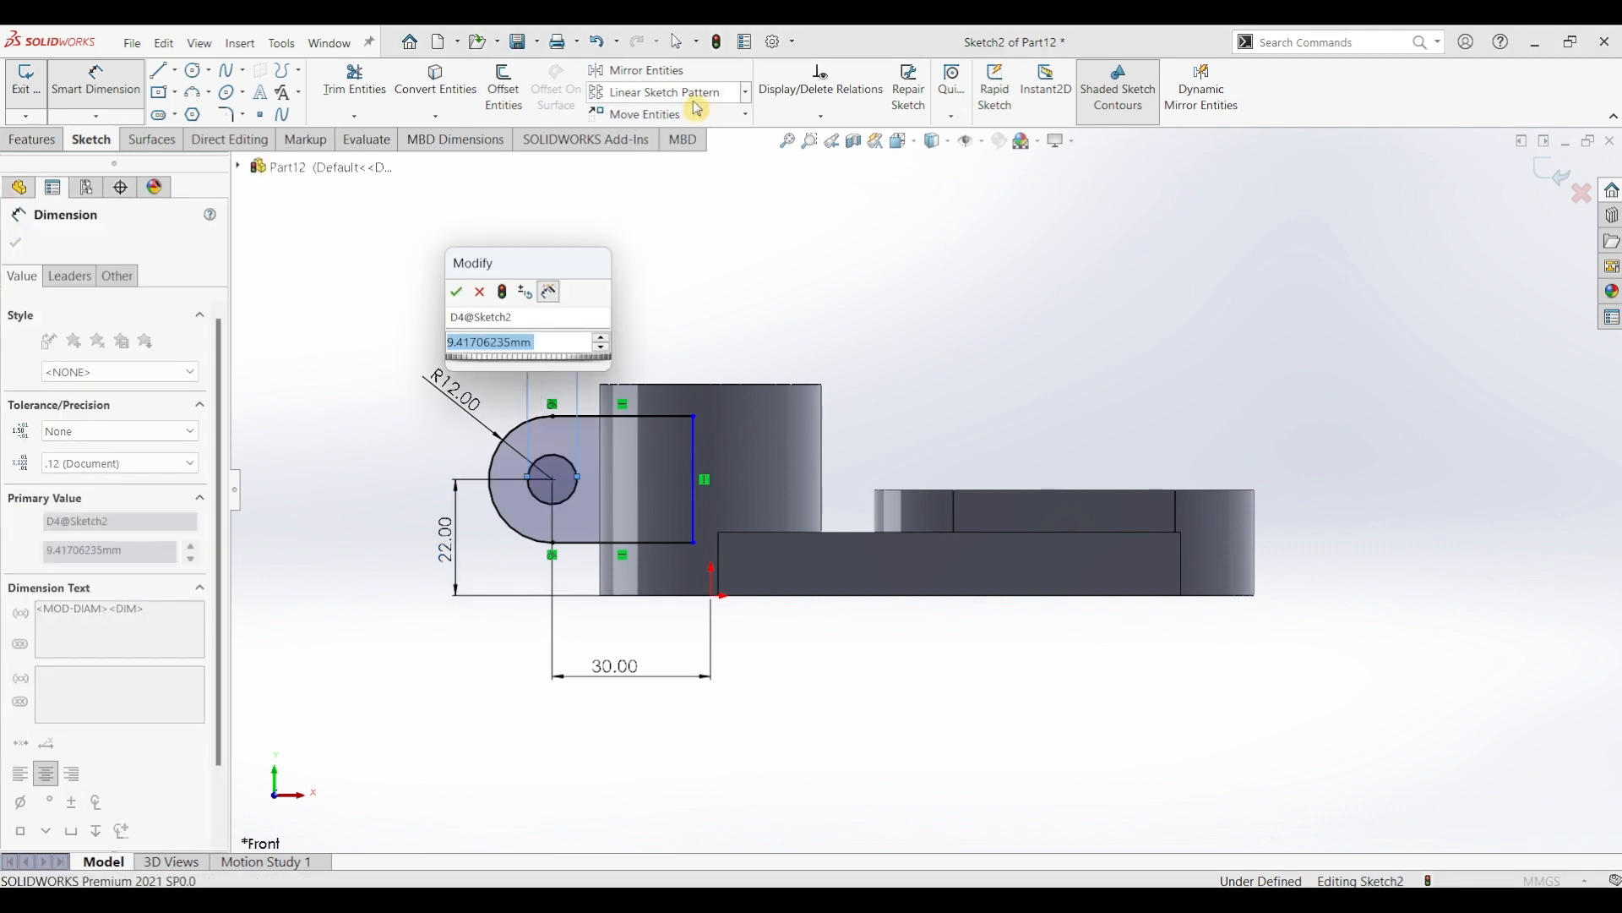
{"action": "key", "text": "Return"}
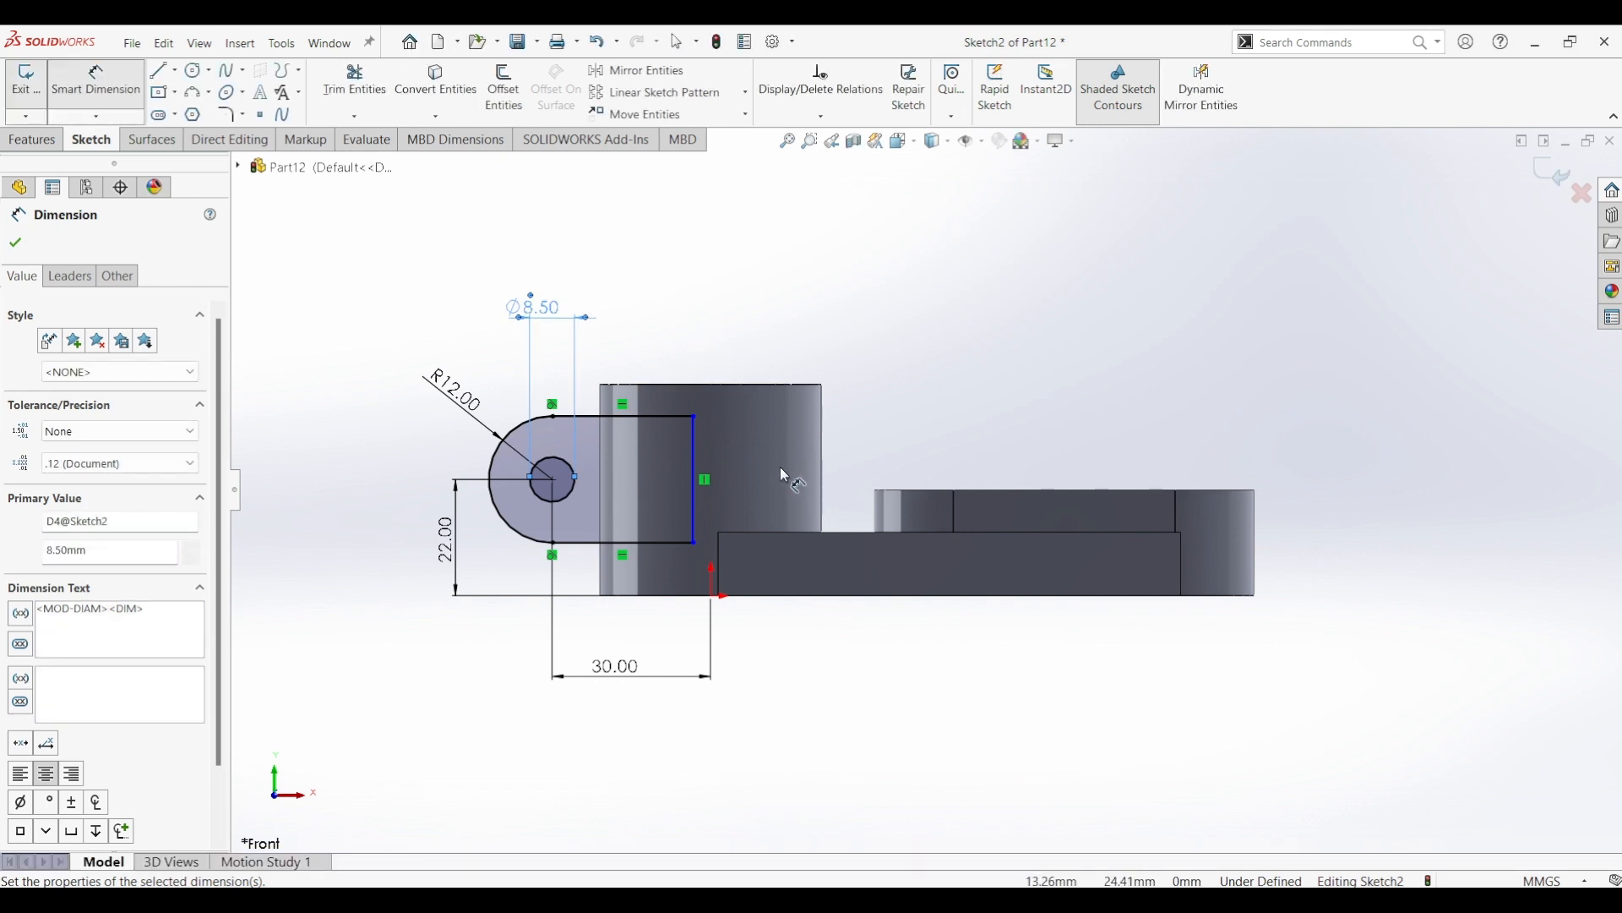
{"action": "key", "text": "Escape"}
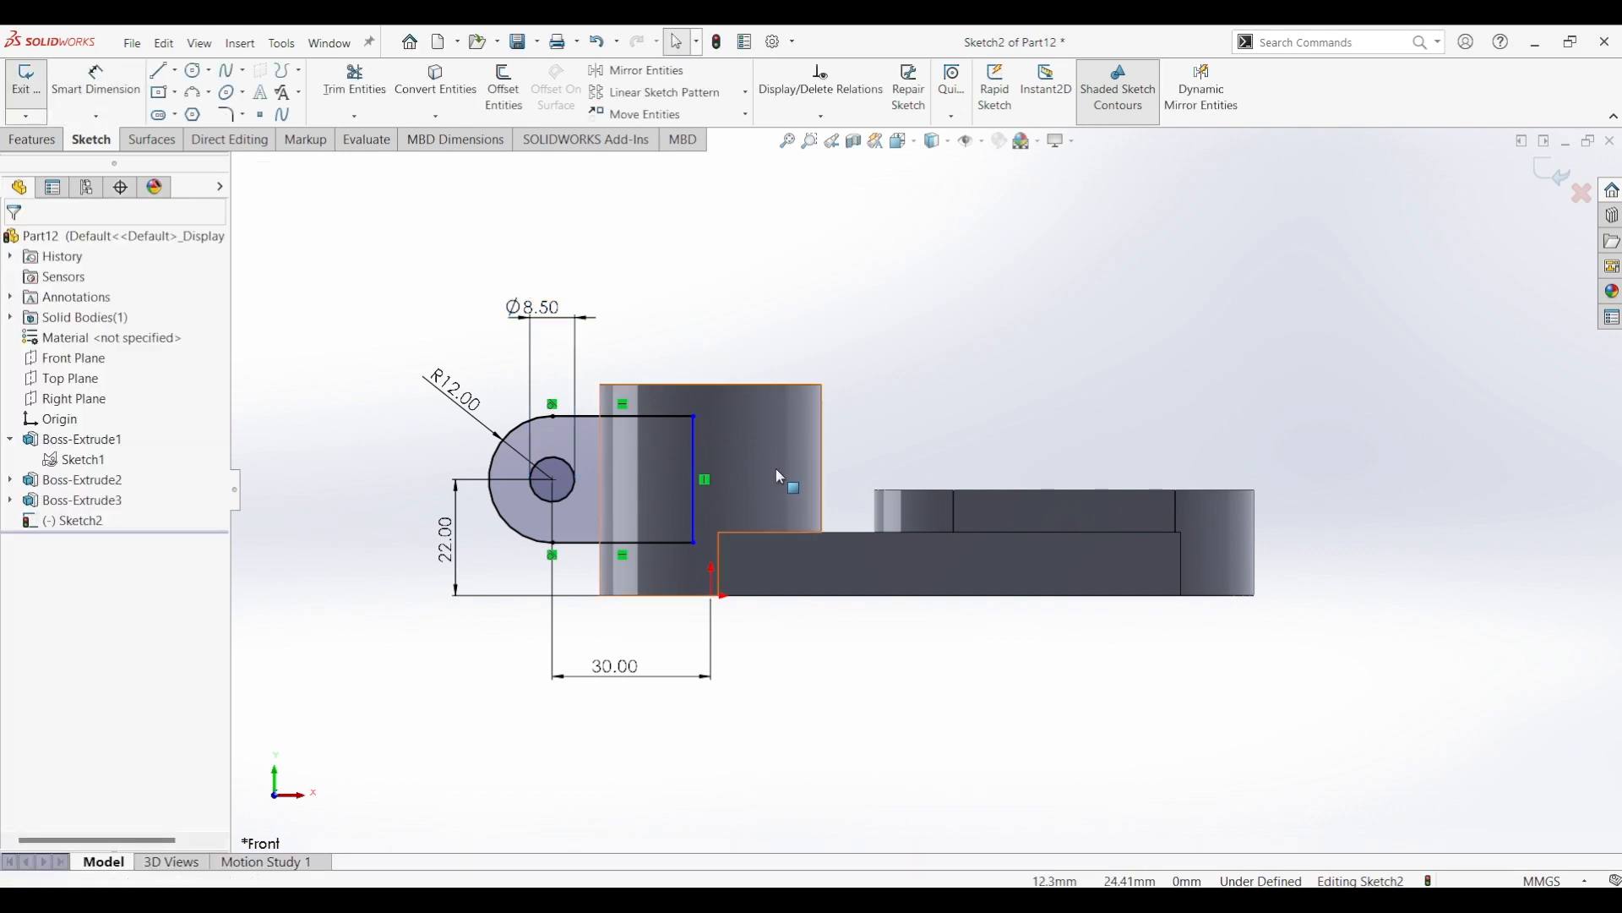
- Move the lug profile's vertical closing line so that it lies within the cylinder's wall, clear of the bore
{"action": "middle_click_drag", "start_coordinate": [776, 468], "coordinate": [710, 531]}
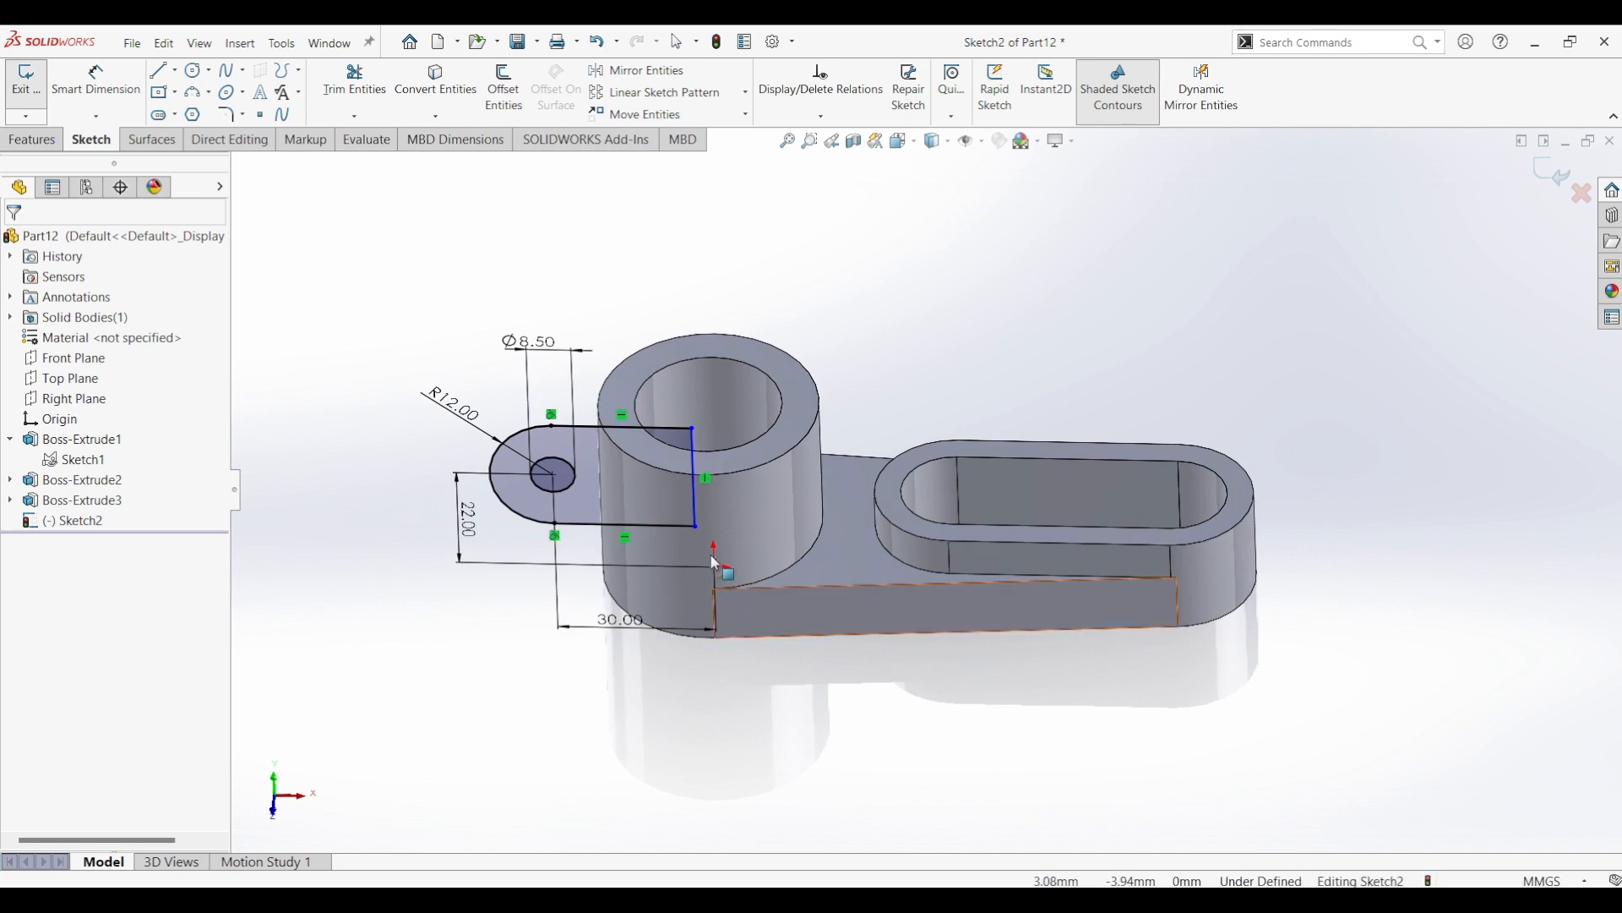
{"action": "left_click", "coordinate": [695, 517]}
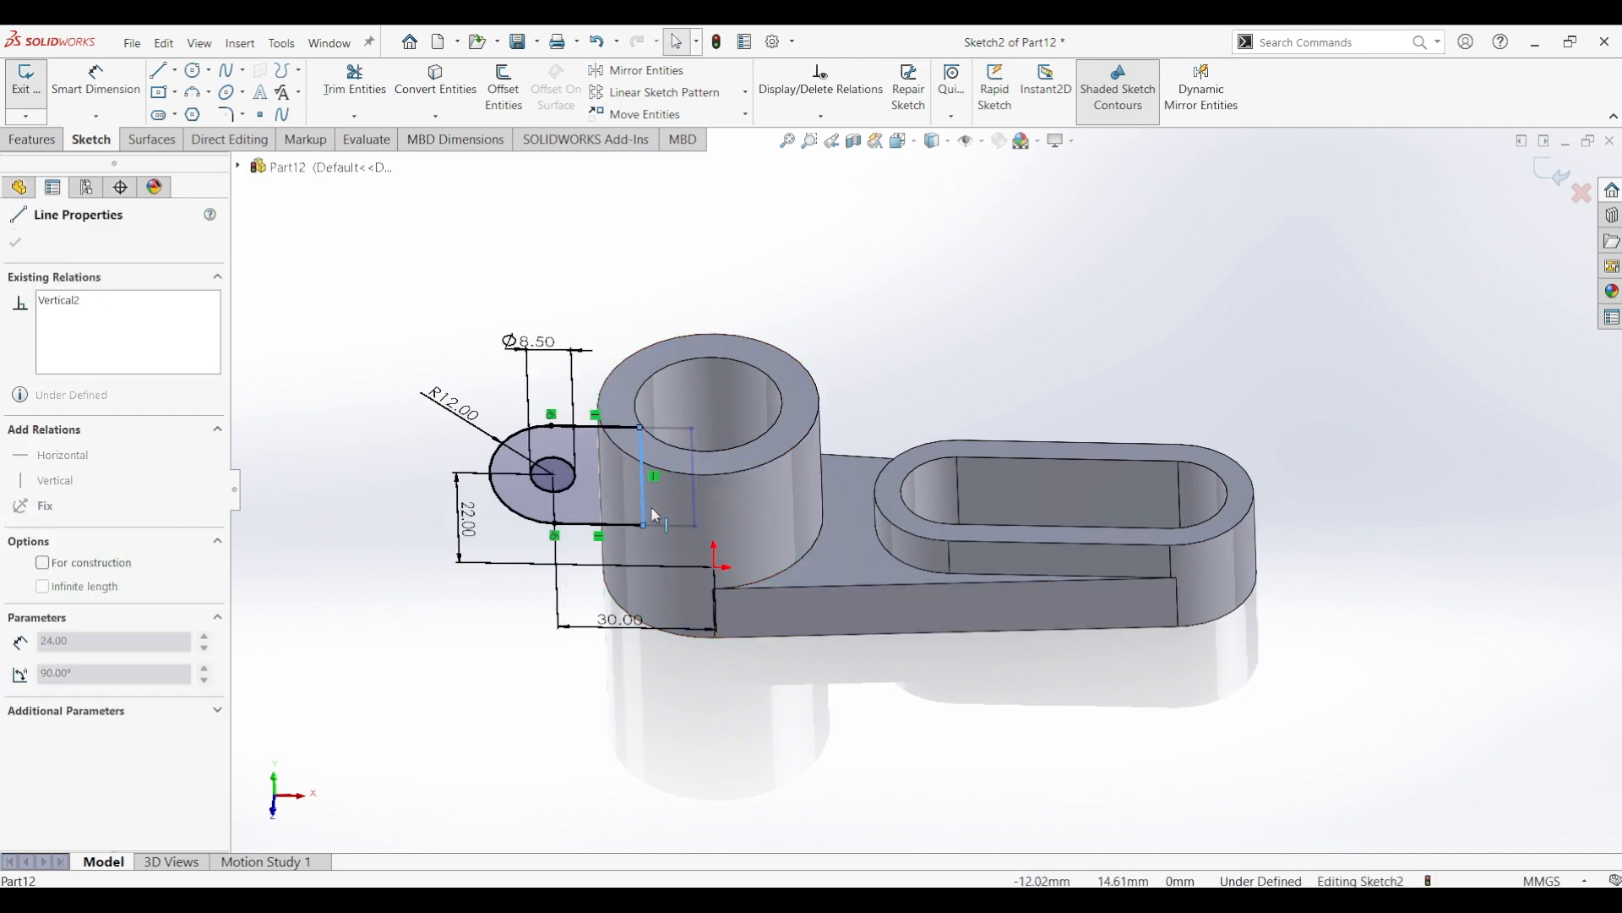
{"action": "left_click_drag", "start_coordinate": [698, 524], "coordinate": [706, 524]}
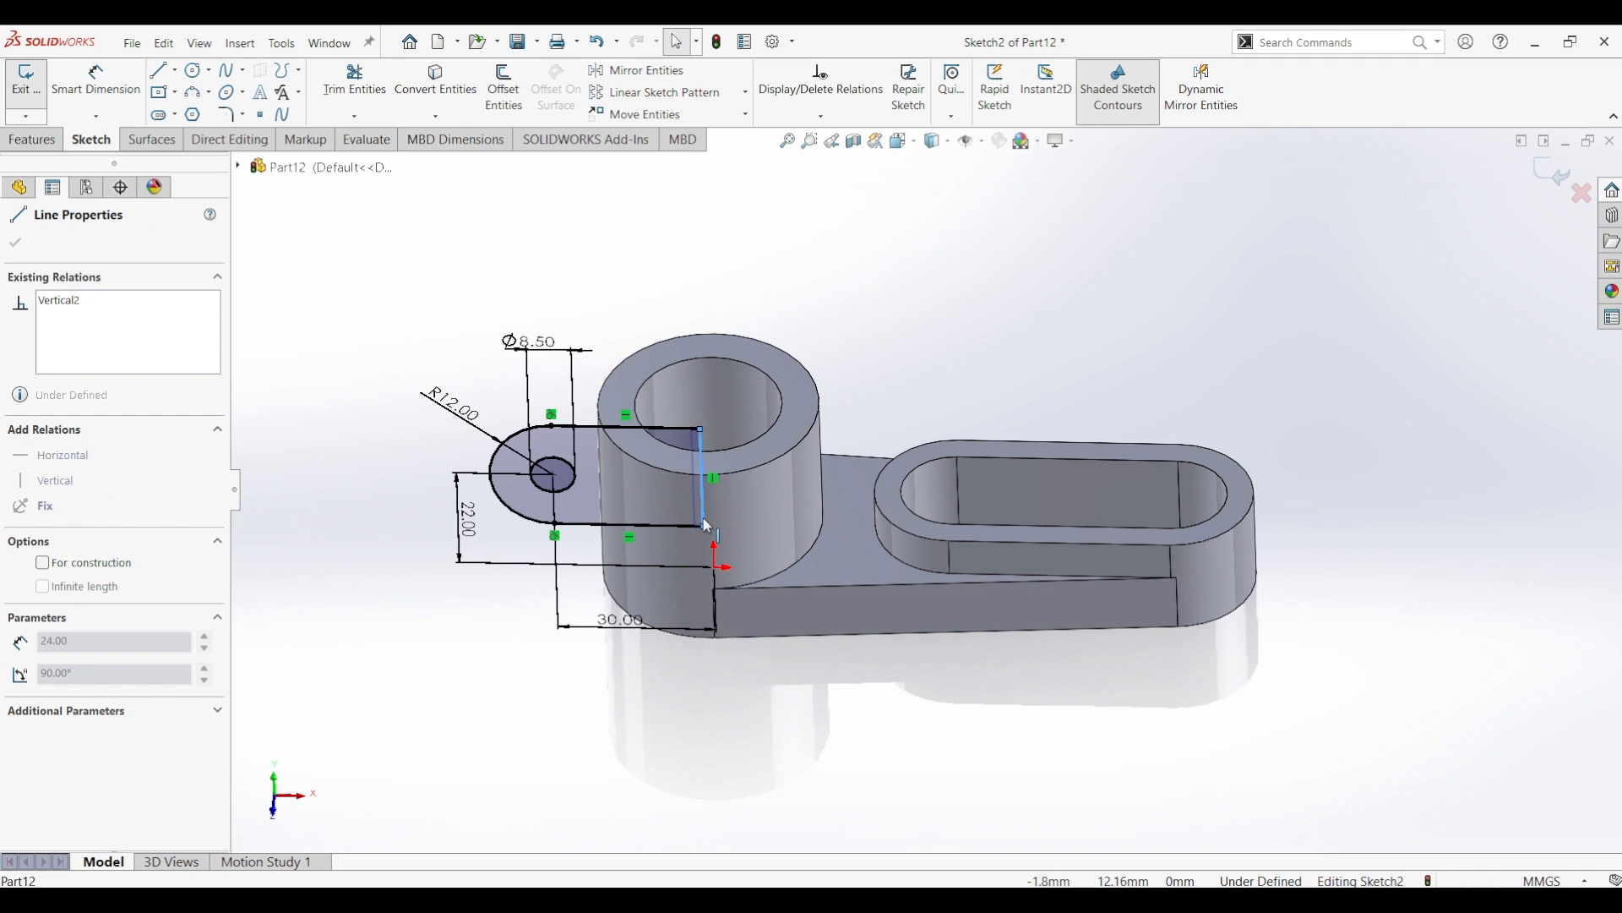
{"action": "mouse_move", "coordinate": [706, 524]}
{"action": "left_mouse_down"}
{"action": "mouse_move", "coordinate": [710, 499]}
{"action": "mouse_move", "coordinate": [667, 465]}
{"action": "mouse_move", "coordinate": [631, 471]}
{"action": "left_mouse_up"}
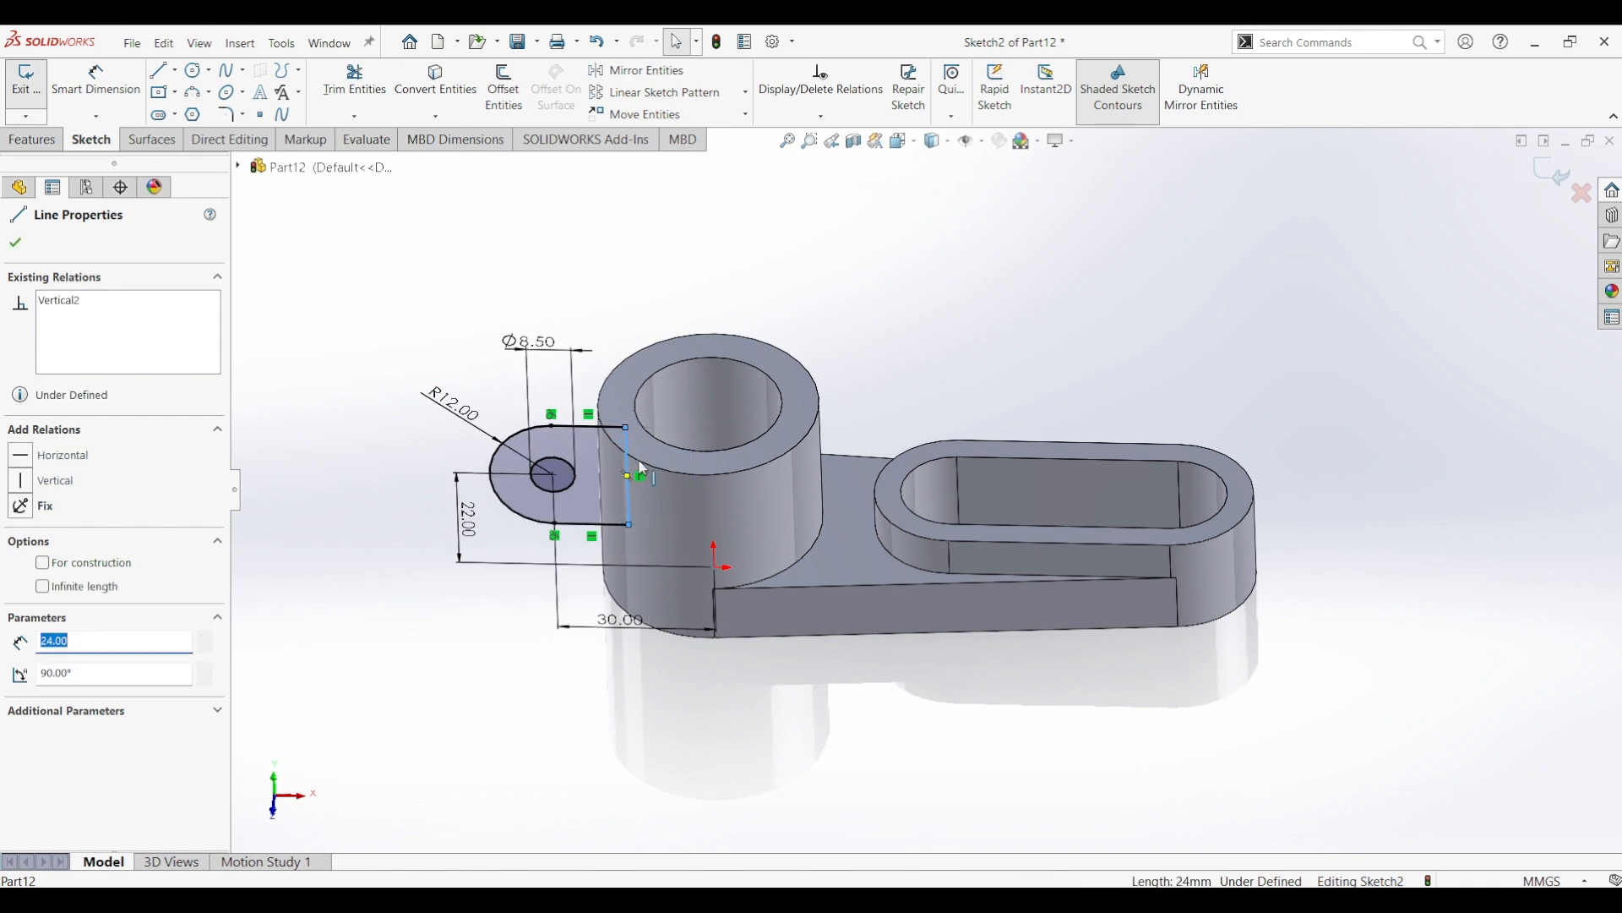
{"action": "mouse_move", "coordinate": [683, 471]}
{"action": "middle_mouse_down"}
{"action": "mouse_move", "coordinate": [679, 672]}
{"action": "mouse_move", "coordinate": [684, 405]}
{"action": "mouse_move", "coordinate": [688, 422]}
{"action": "middle_mouse_up"}
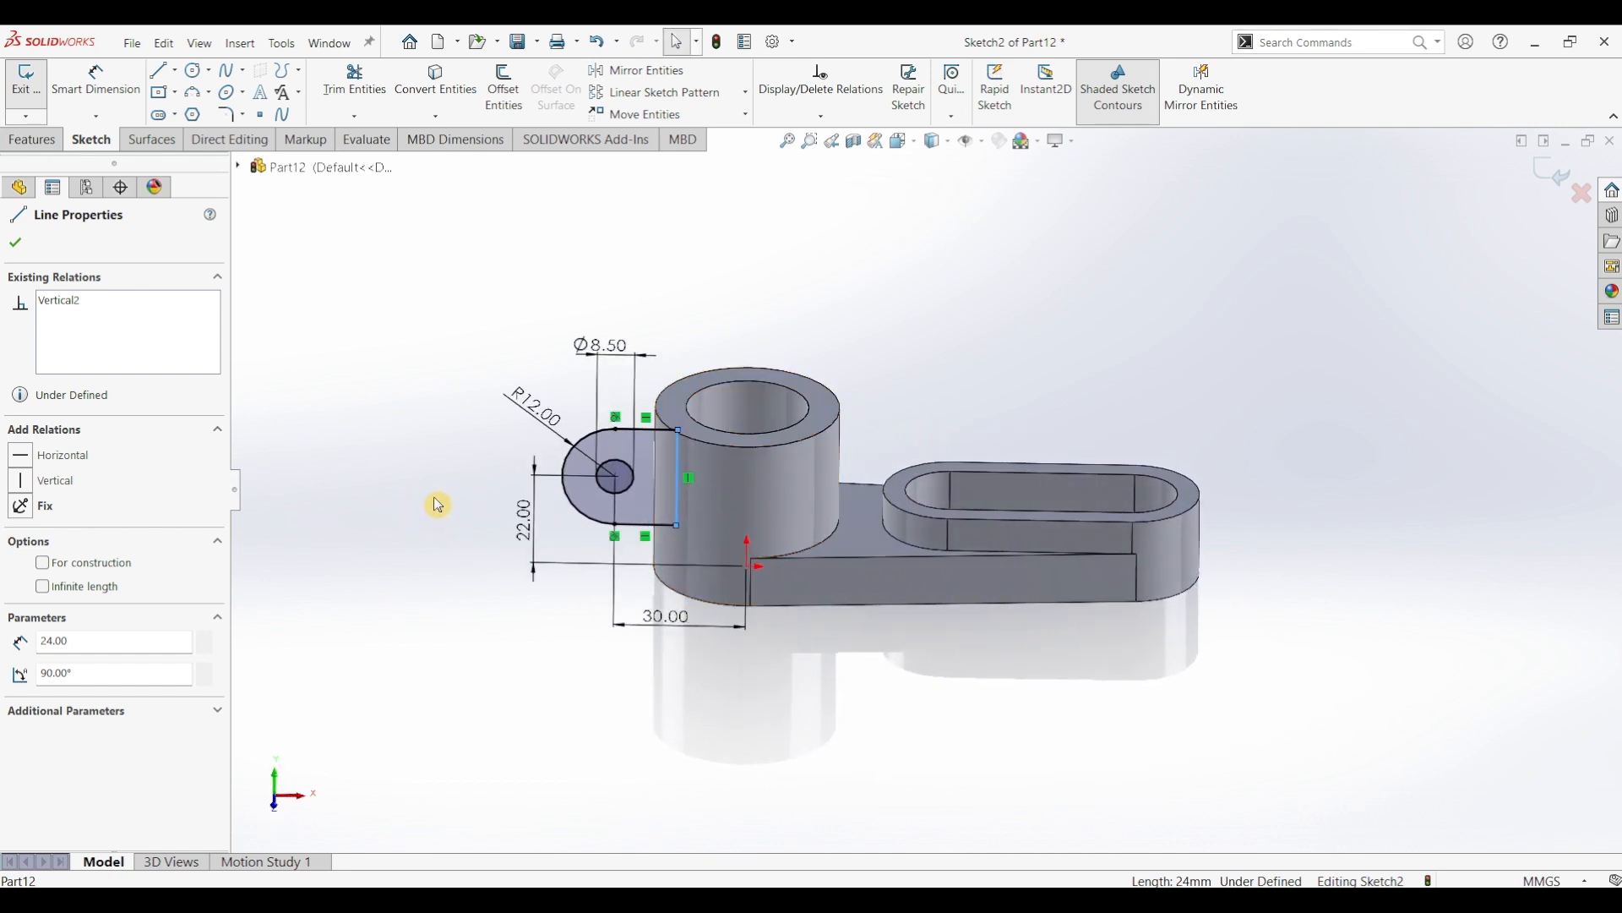
{"action": "left_click", "coordinate": [22, 247]}
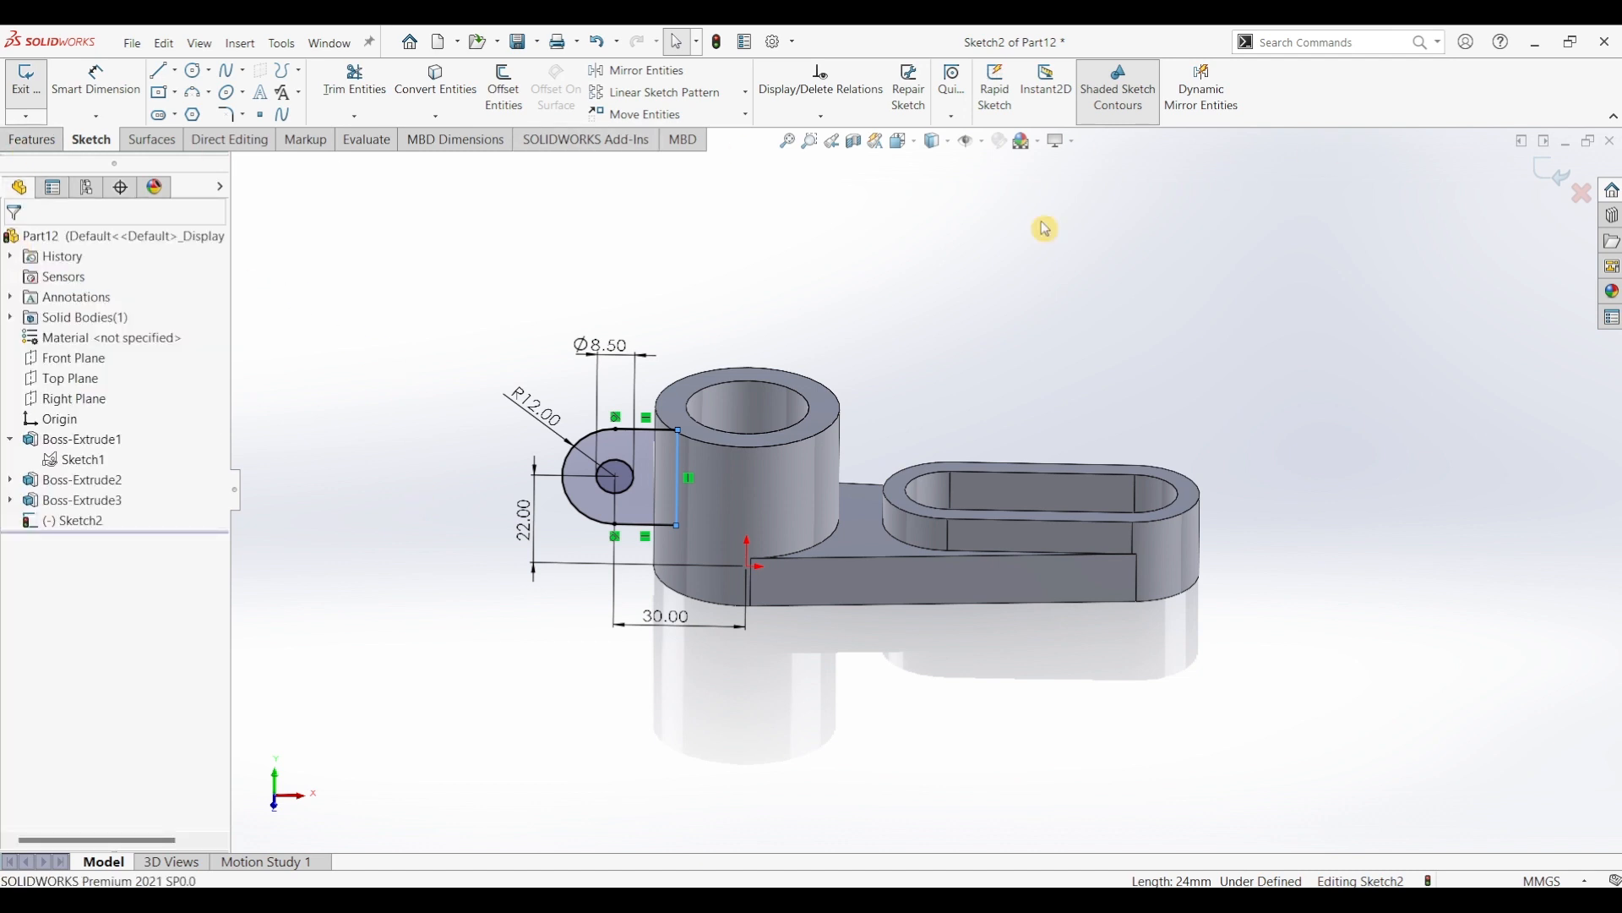
- Extrude the lug profile 14 mm with the Mid Plane end condition, merged with the body
{"action": "left_click", "coordinate": [34, 142]}
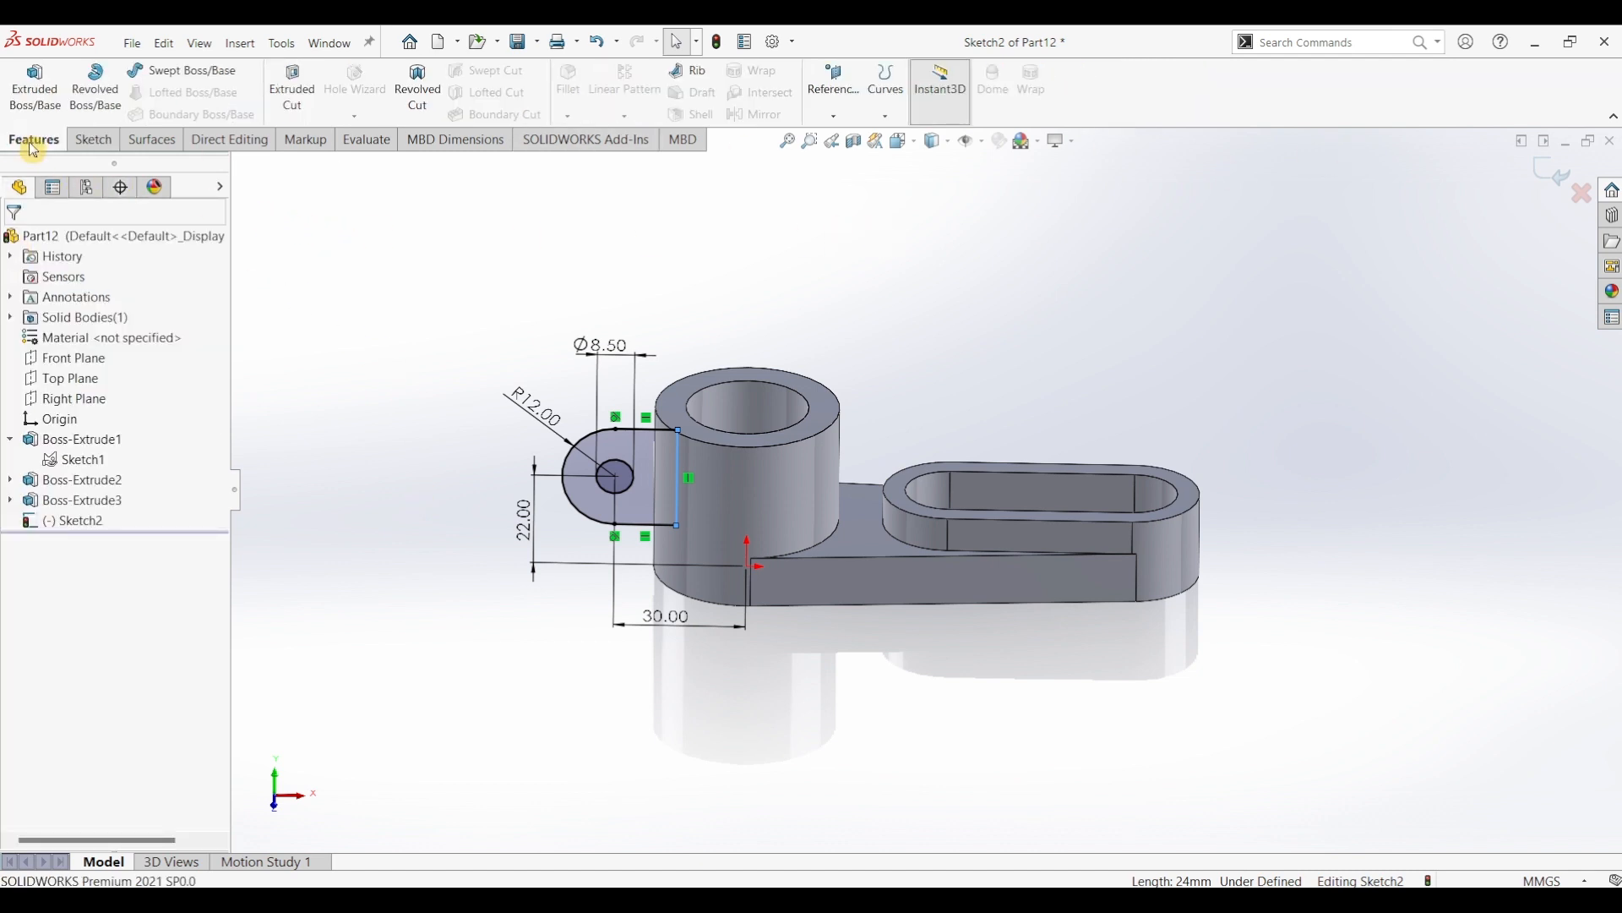
{"action": "left_click", "coordinate": [34, 88]}
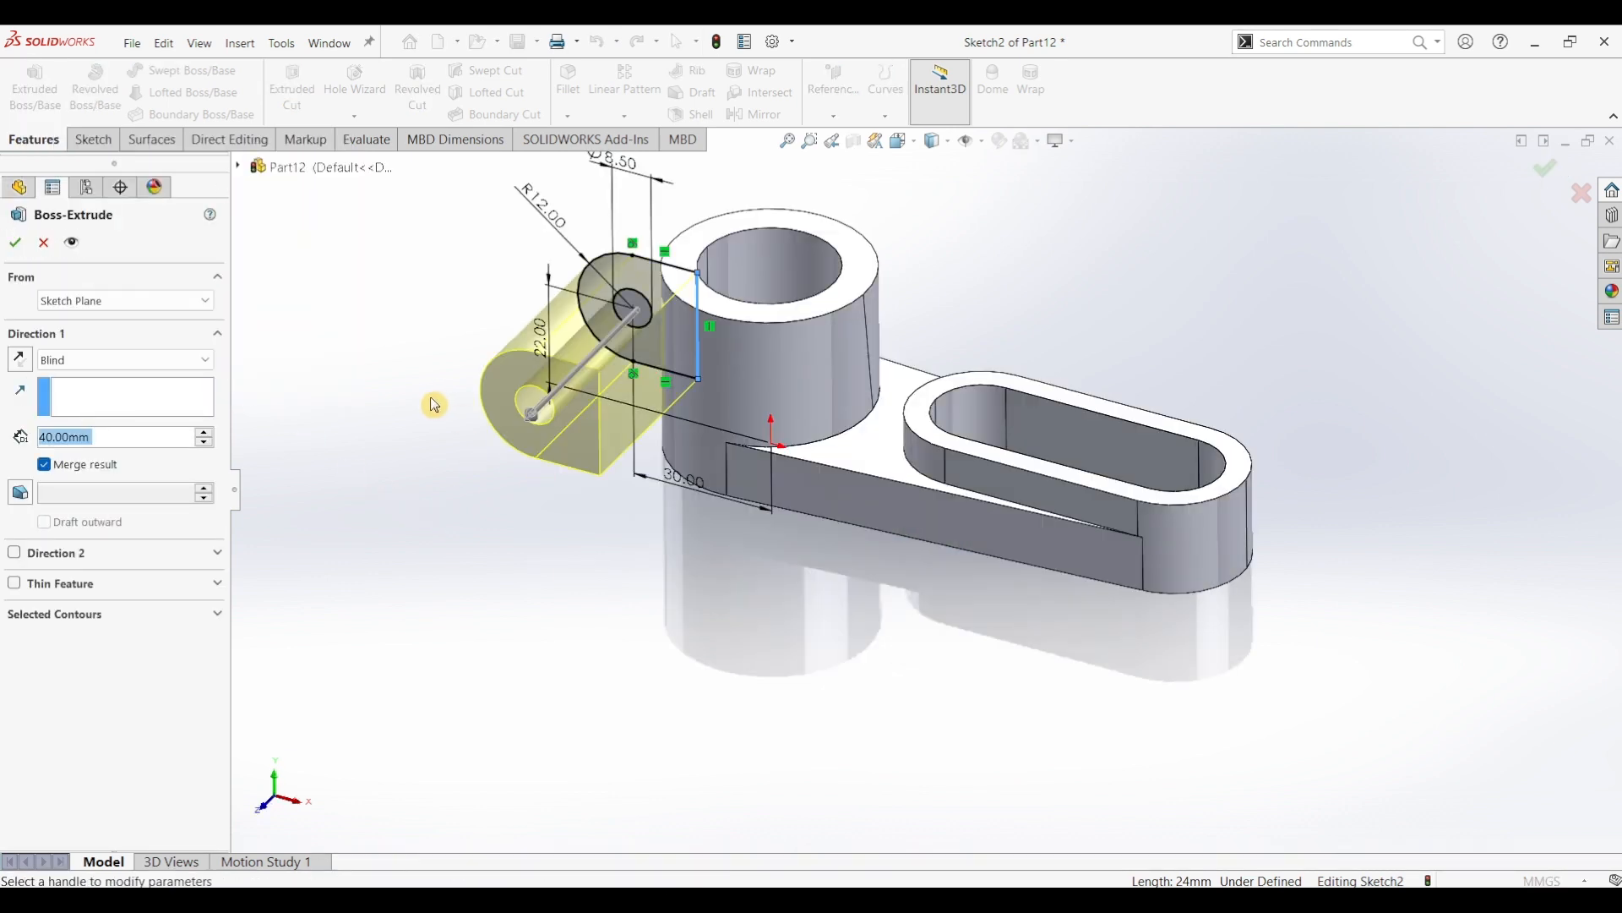
{"action": "left_click", "coordinate": [127, 360]}
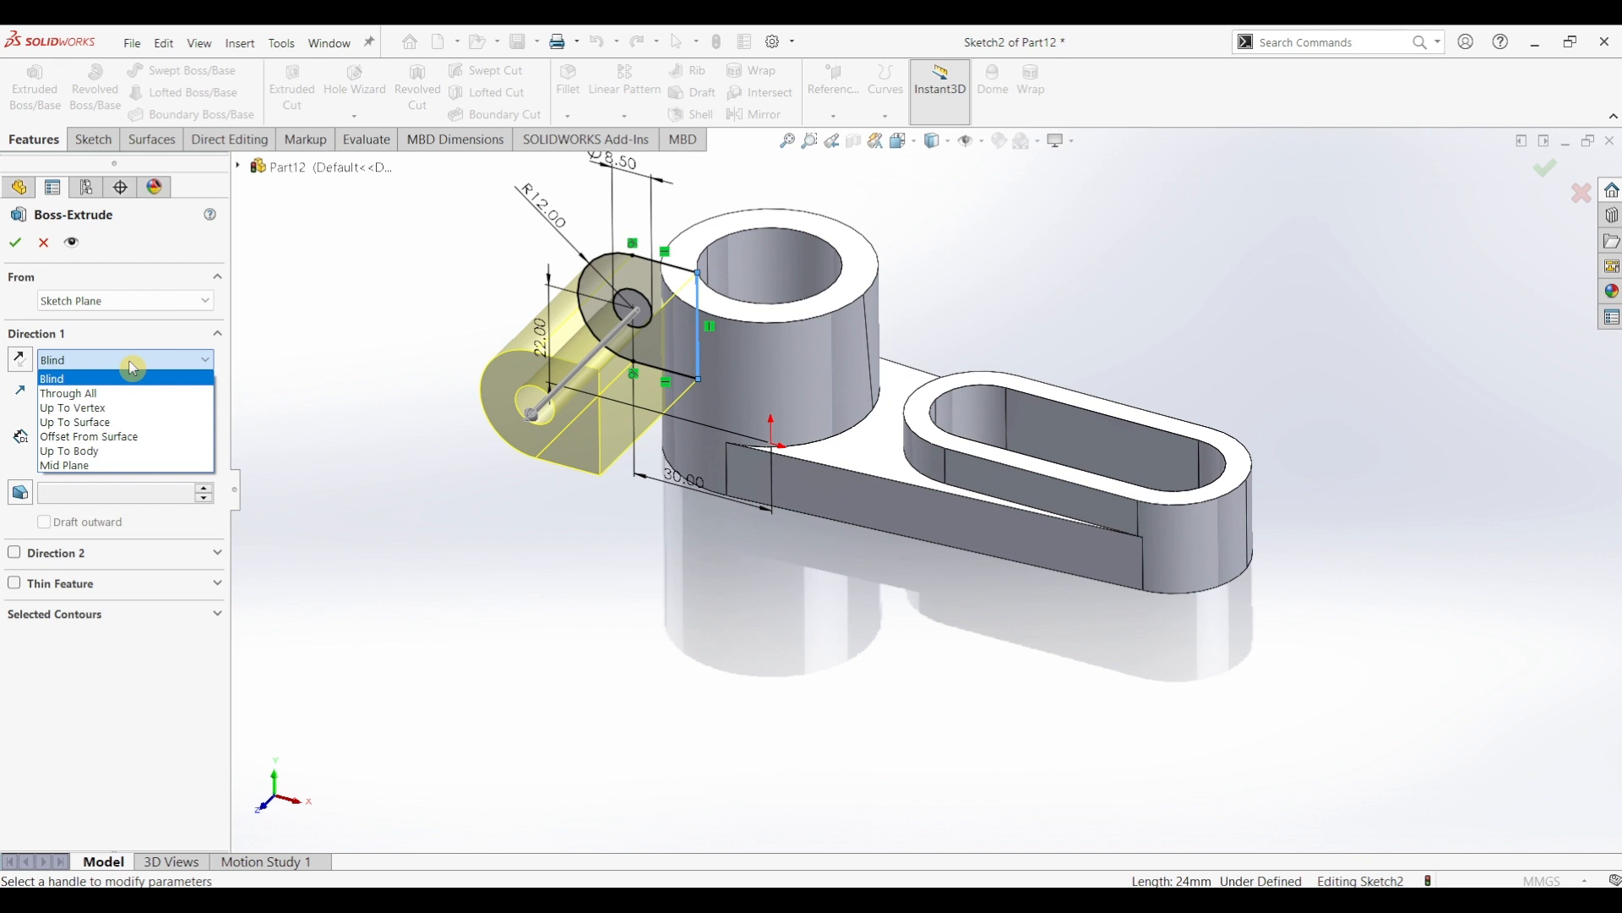
{"action": "left_click", "coordinate": [118, 467]}
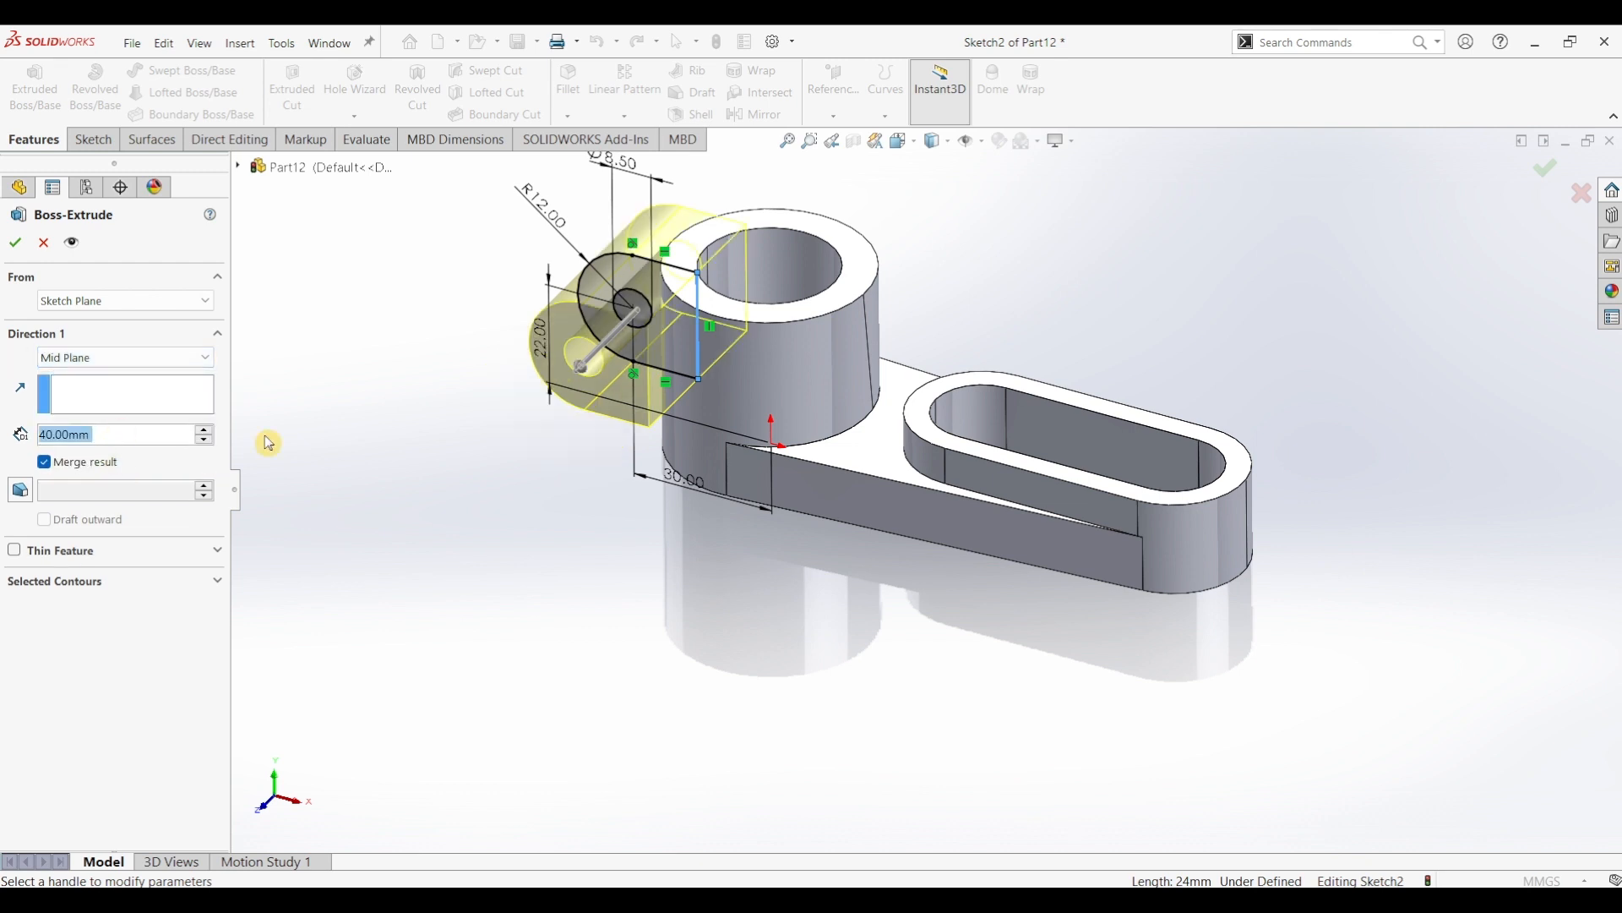
{"action": "type", "text": "14"}
{"action": "key", "text": "Return"}
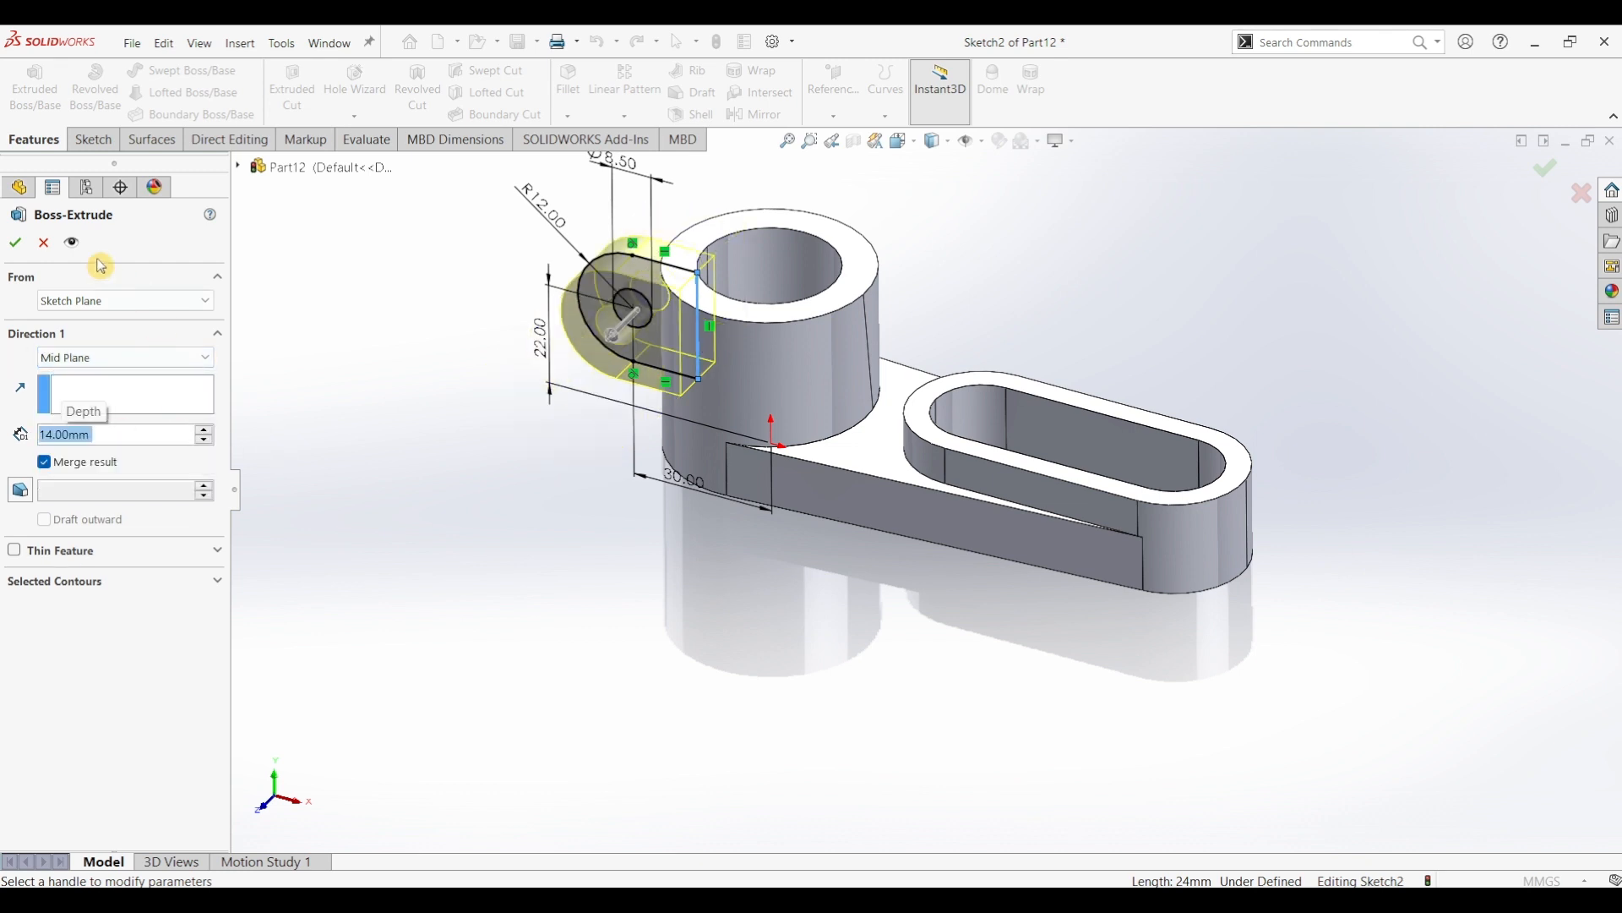
{"action": "left_click", "coordinate": [15, 243]}
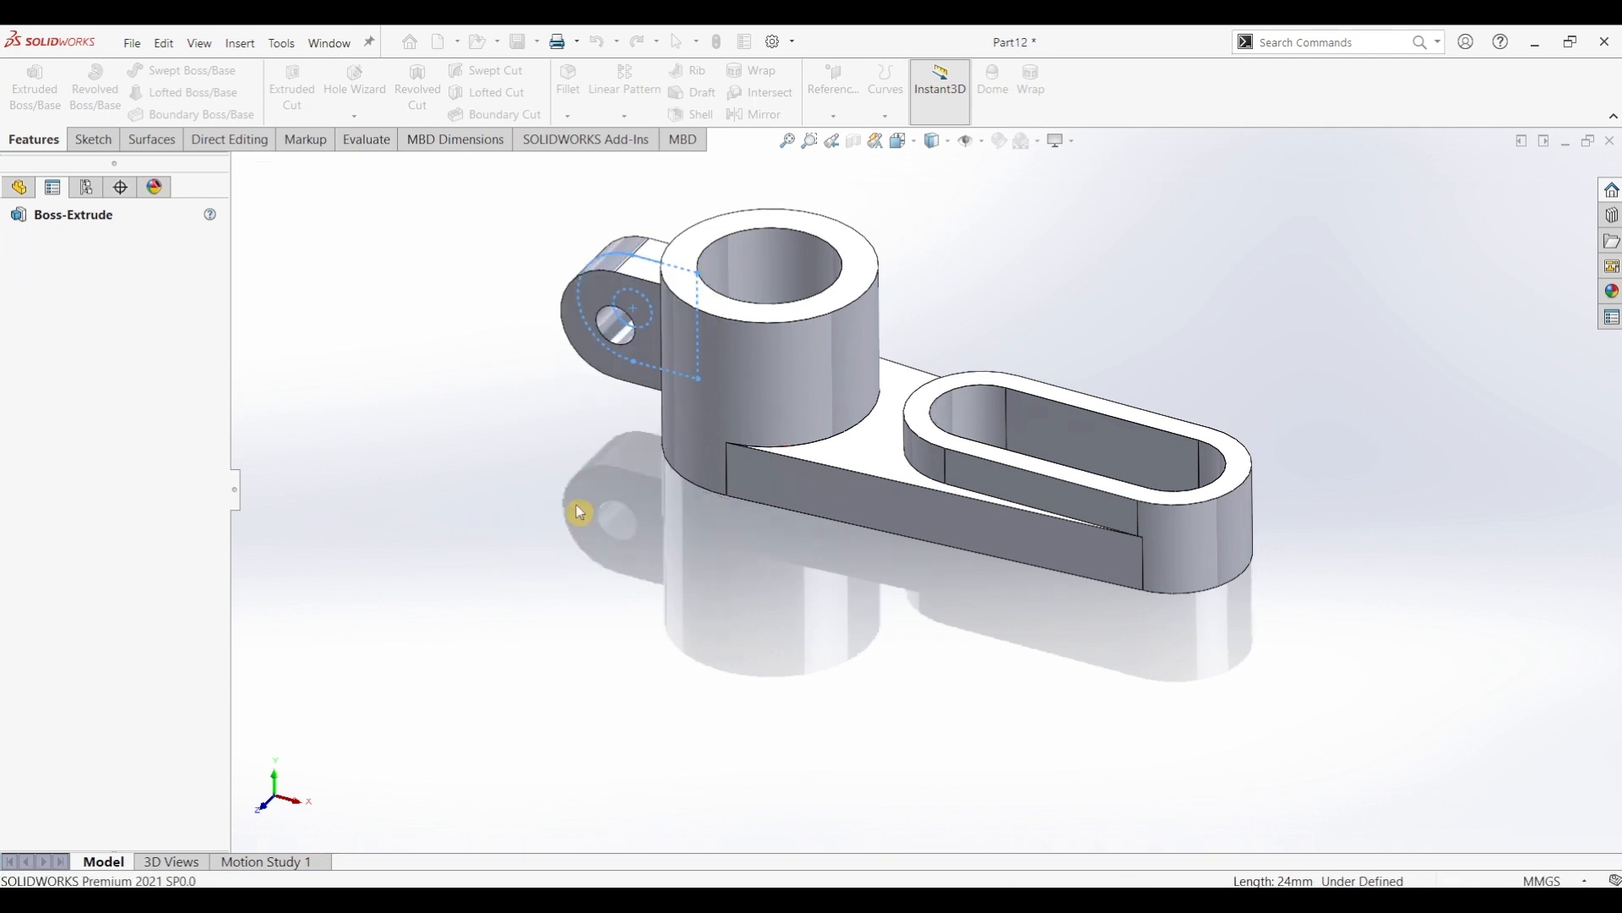
- Check the lug's slot in the Part75 PDF drawing, return to SOLIDWORKS and open a new sketch on the Right Plane
{"action": "middle_click_drag", "start_coordinate": [555, 489], "coordinate": [569, 579]}
{"action": "key", "text": "alt+Tab"}
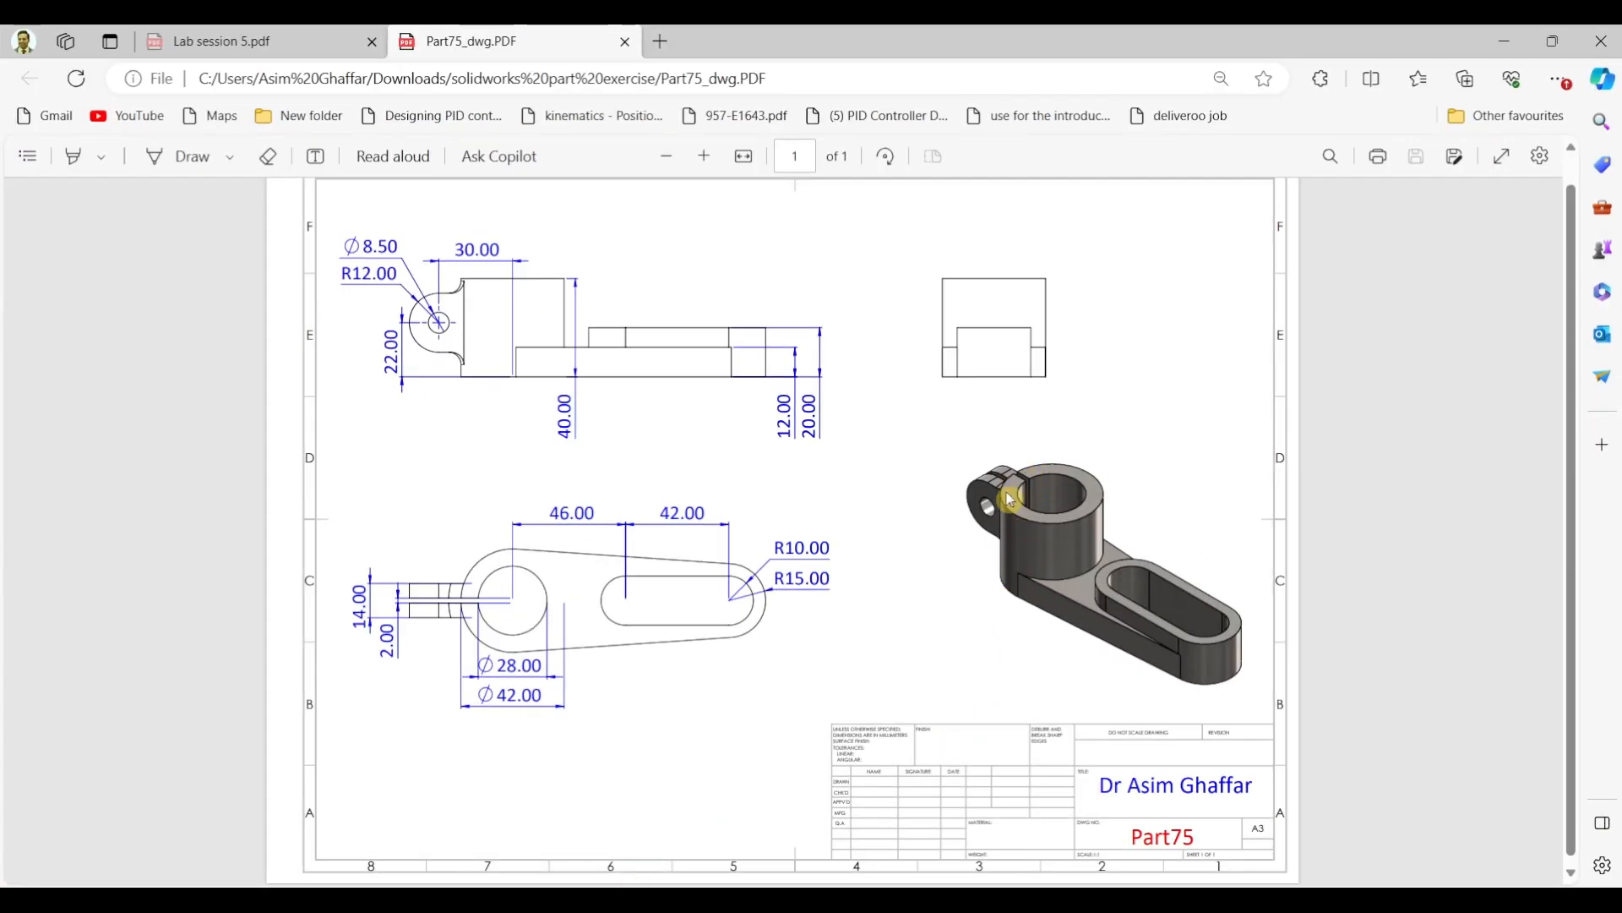
{"action": "left_click", "coordinate": [1504, 42]}
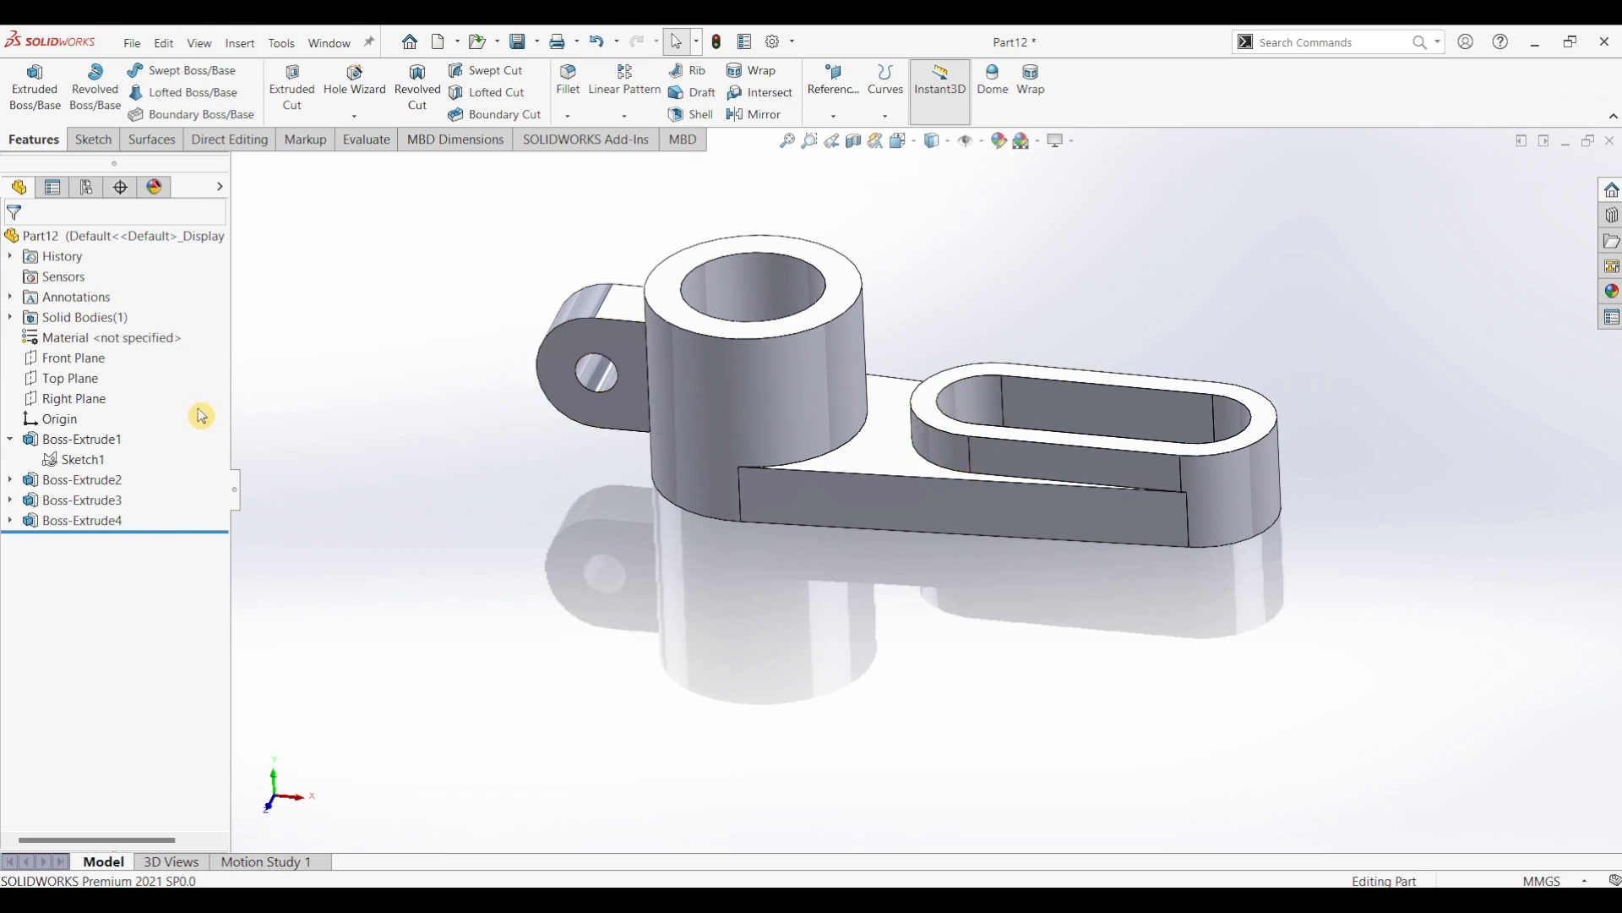
{"action": "left_click", "coordinate": [70, 400]}
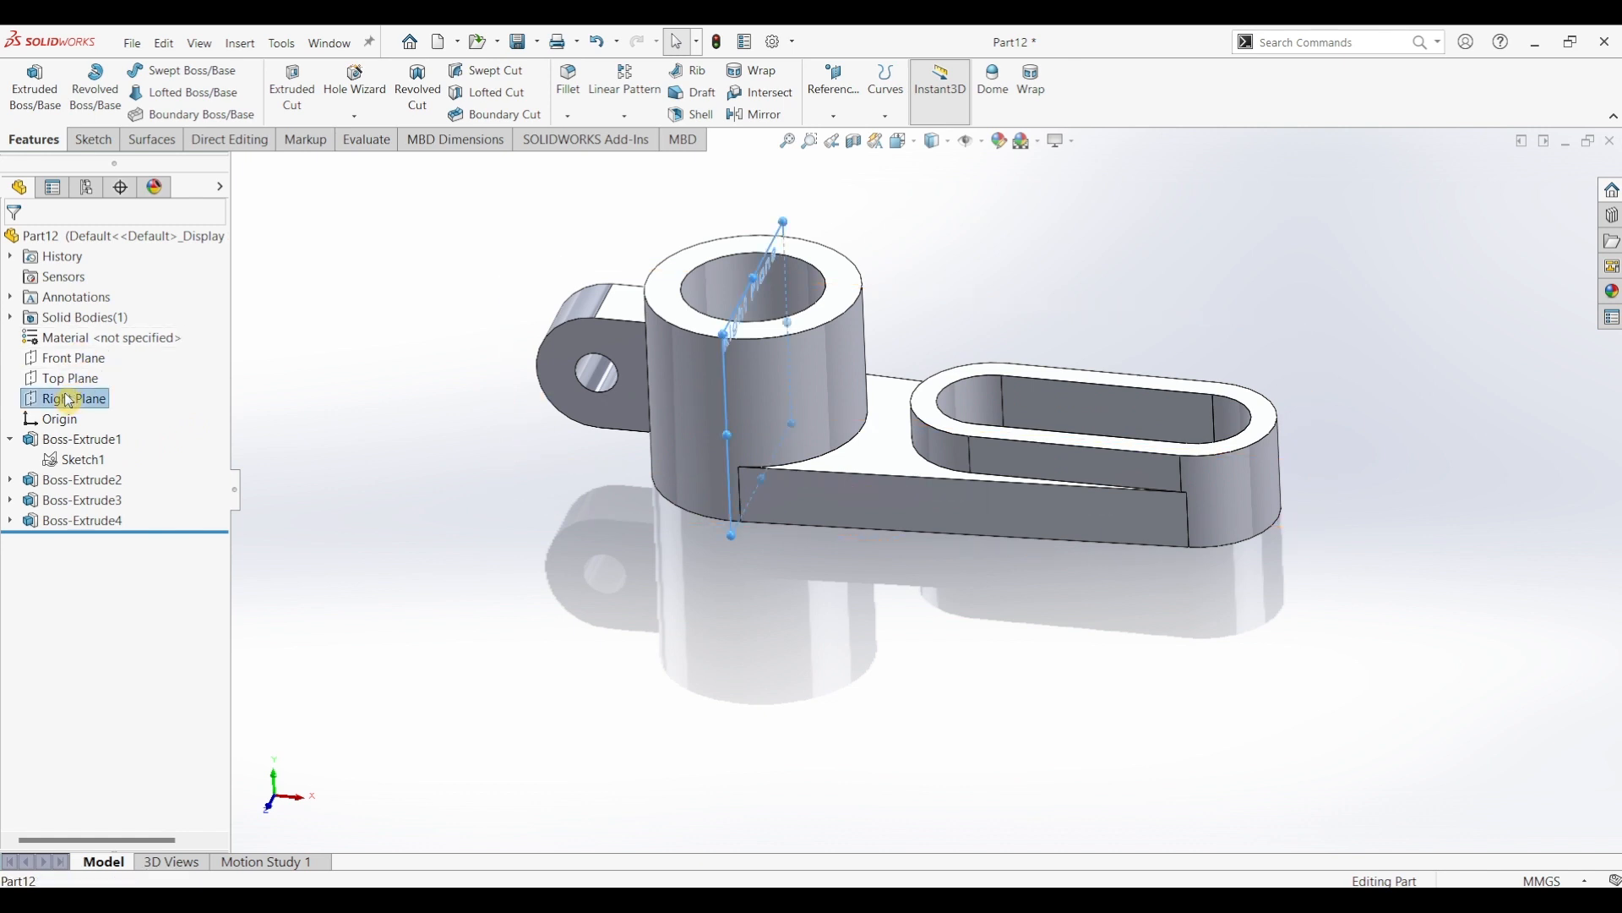
{"action": "left_click", "coordinate": [77, 145]}
{"action": "left_click", "coordinate": [26, 83]}
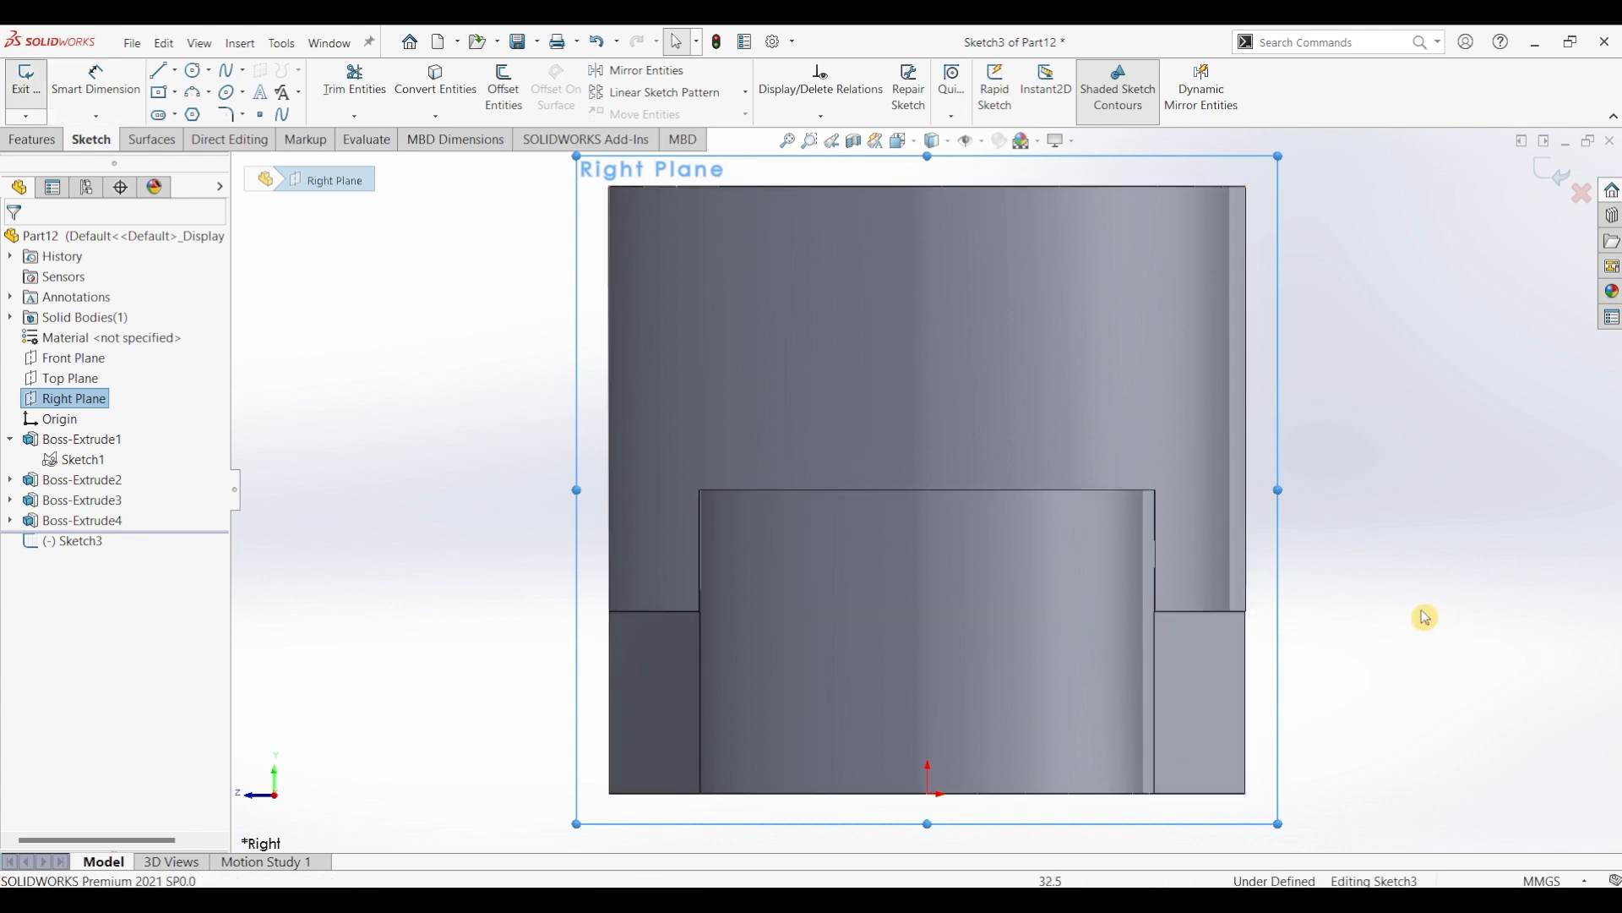
- Sketch a center rectangle about 11.6 mm wide and 54 mm tall, centred above the origin and extending past the cylinder's top and bottom
{"action": "middle_click_drag", "start_coordinate": [1426, 617], "coordinate": [1131, 551]}
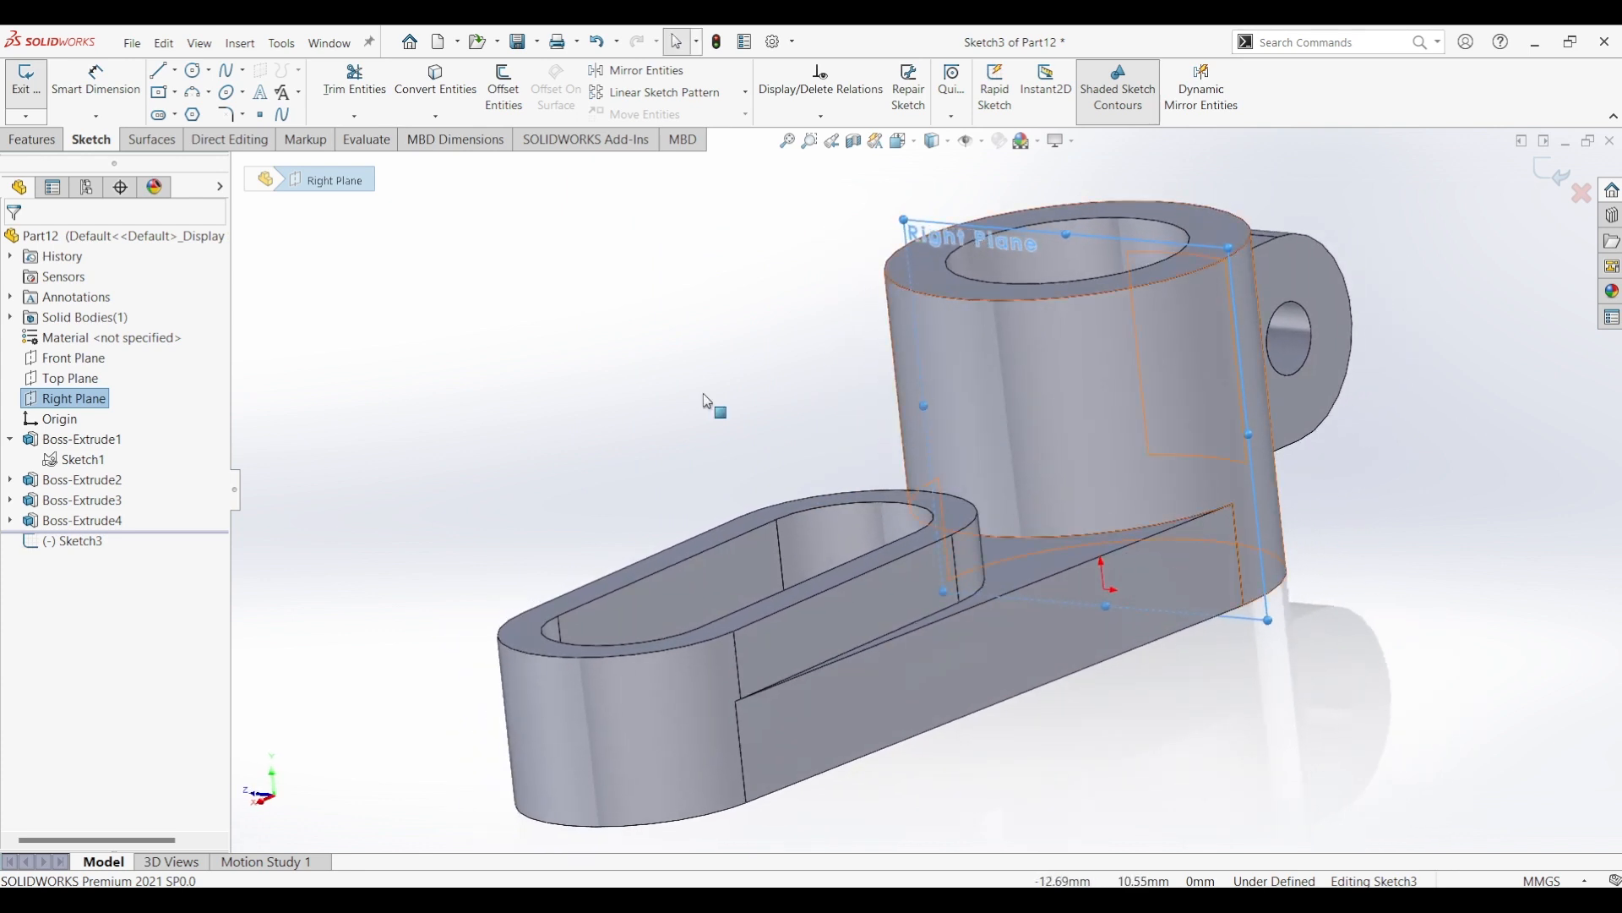
{"action": "left_click", "coordinate": [165, 98]}
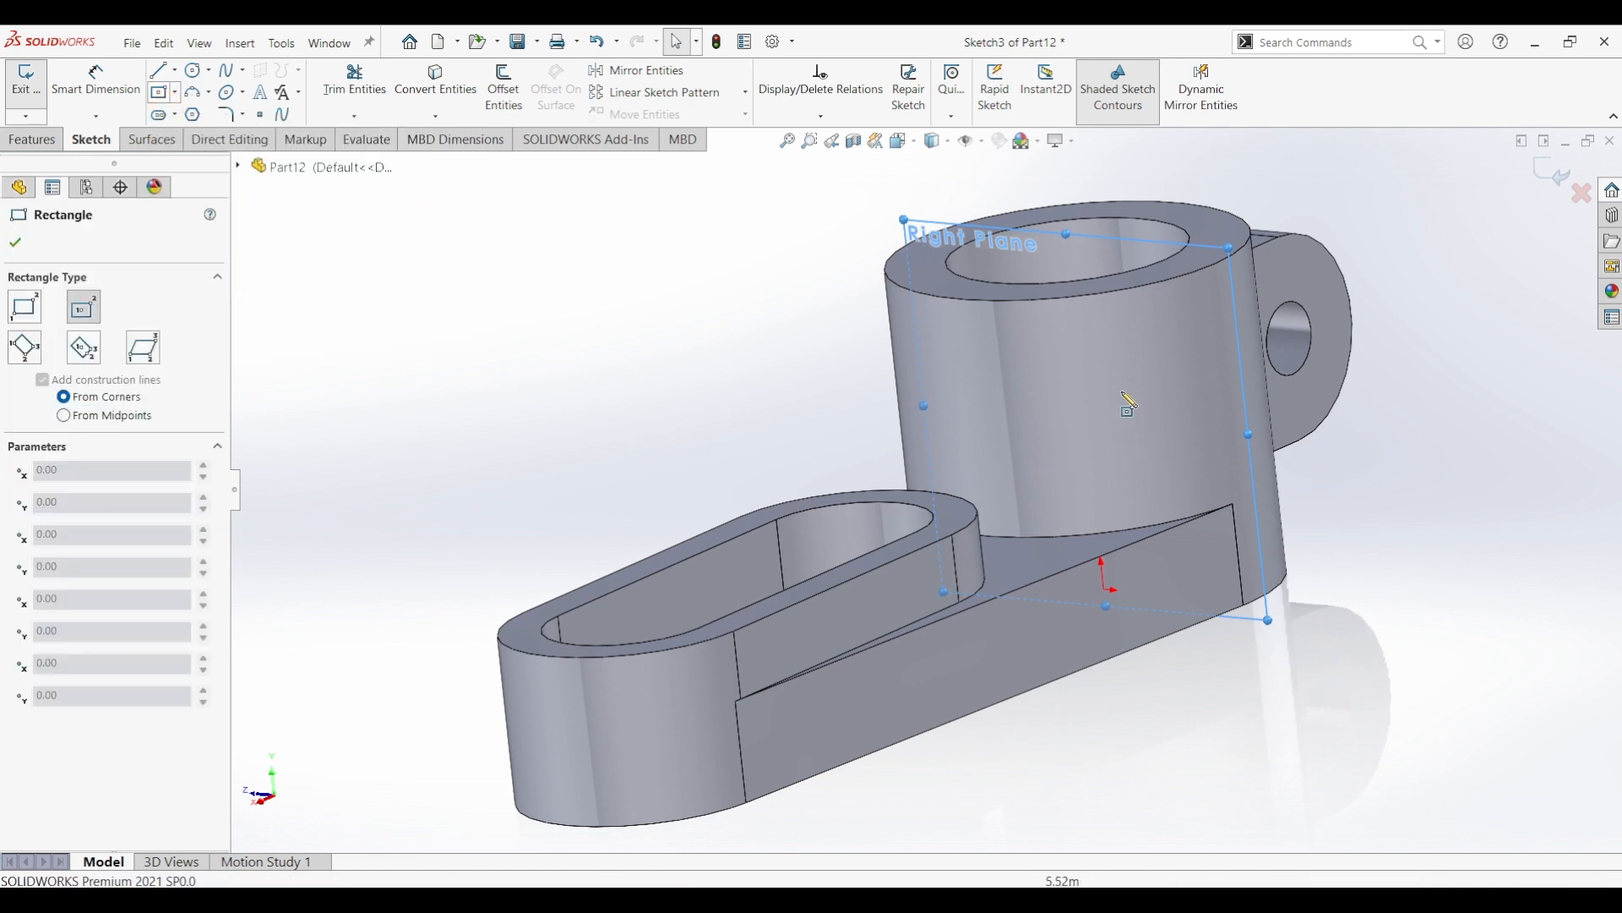
{"action": "left_click", "coordinate": [1089, 438]}
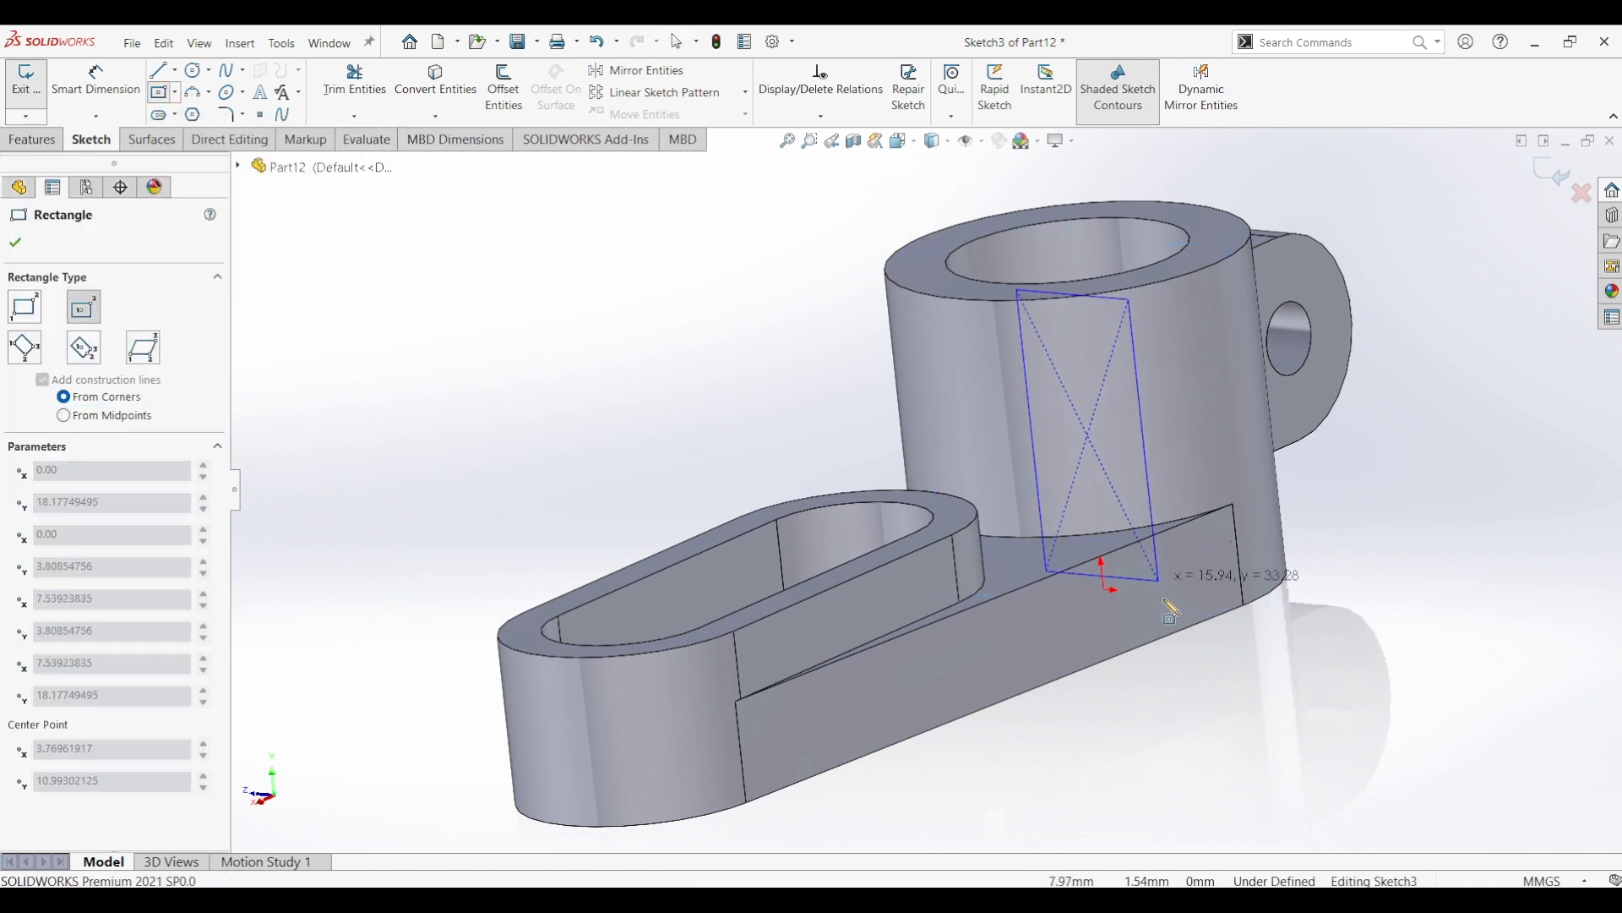
{"action": "left_click", "coordinate": [1159, 676]}
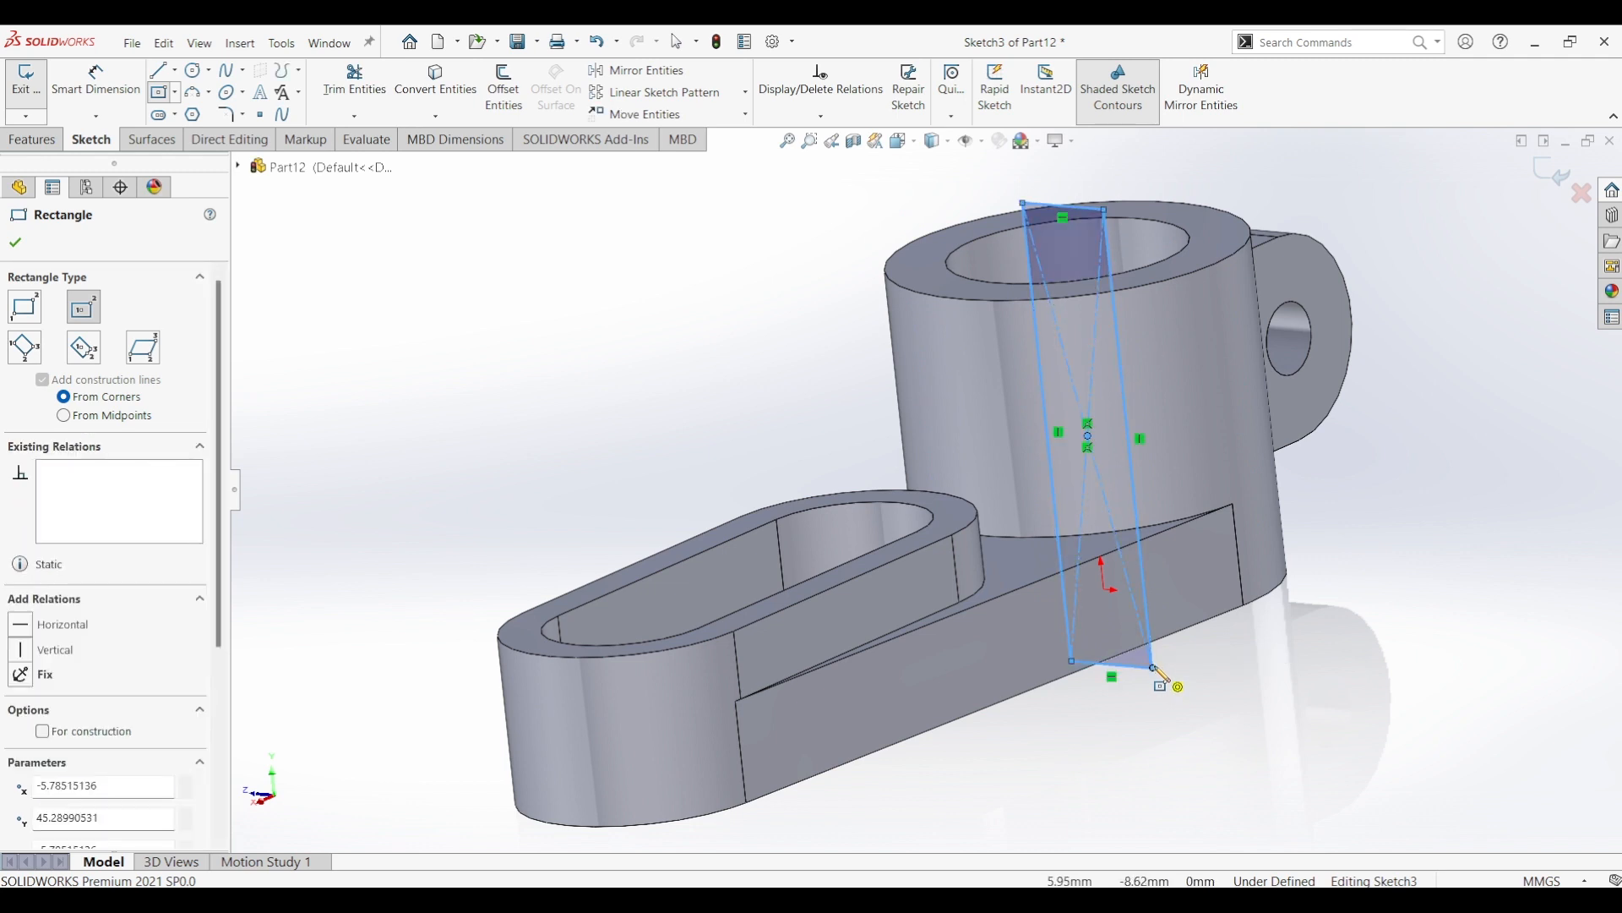
{"action": "key", "text": "ctrl+4"}
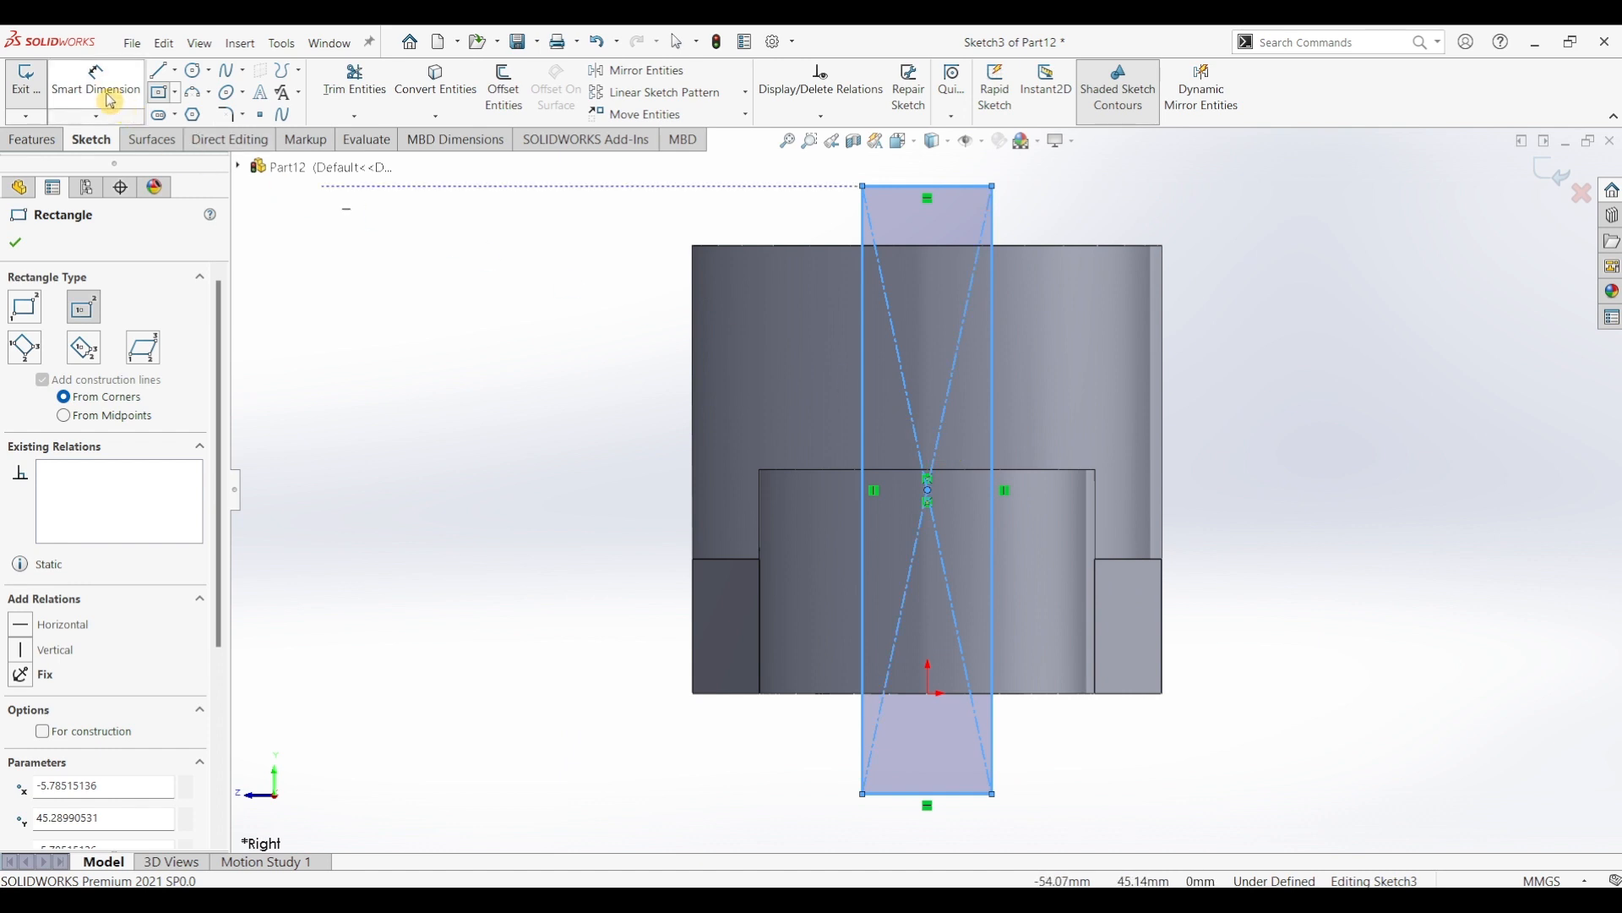
- Draw a vertical centerline about 9.6 mm long upward from the origin inside the slit rectangle
{"action": "left_click", "coordinate": [965, 806]}
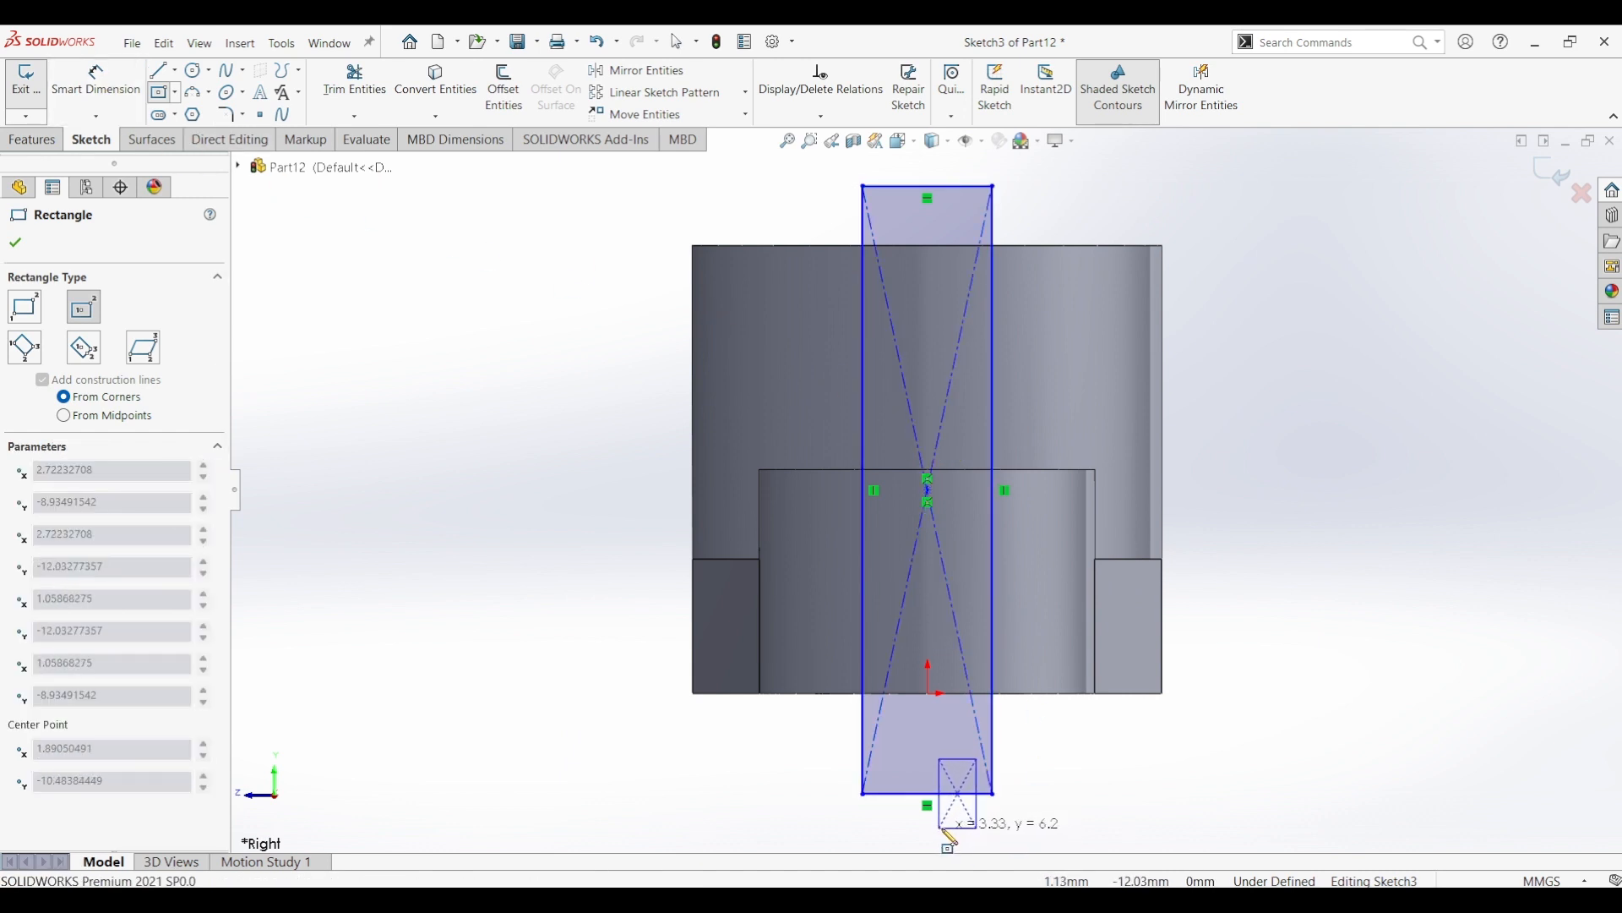
{"action": "key", "text": "Escape"}
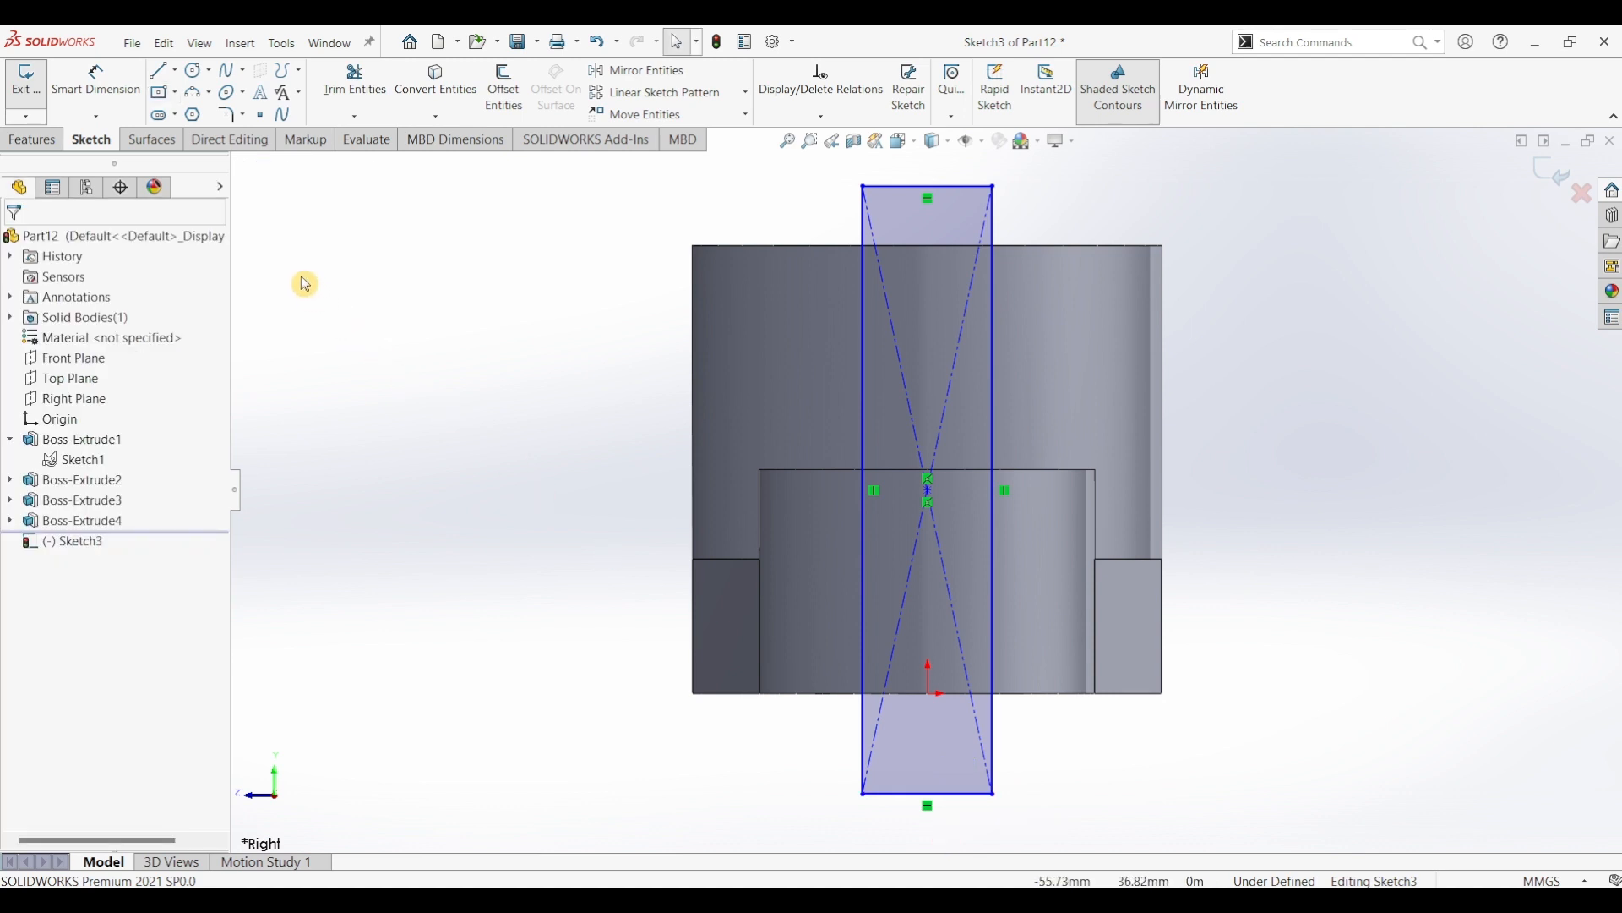
{"action": "left_click", "coordinate": [178, 75]}
{"action": "left_click", "coordinate": [190, 110]}
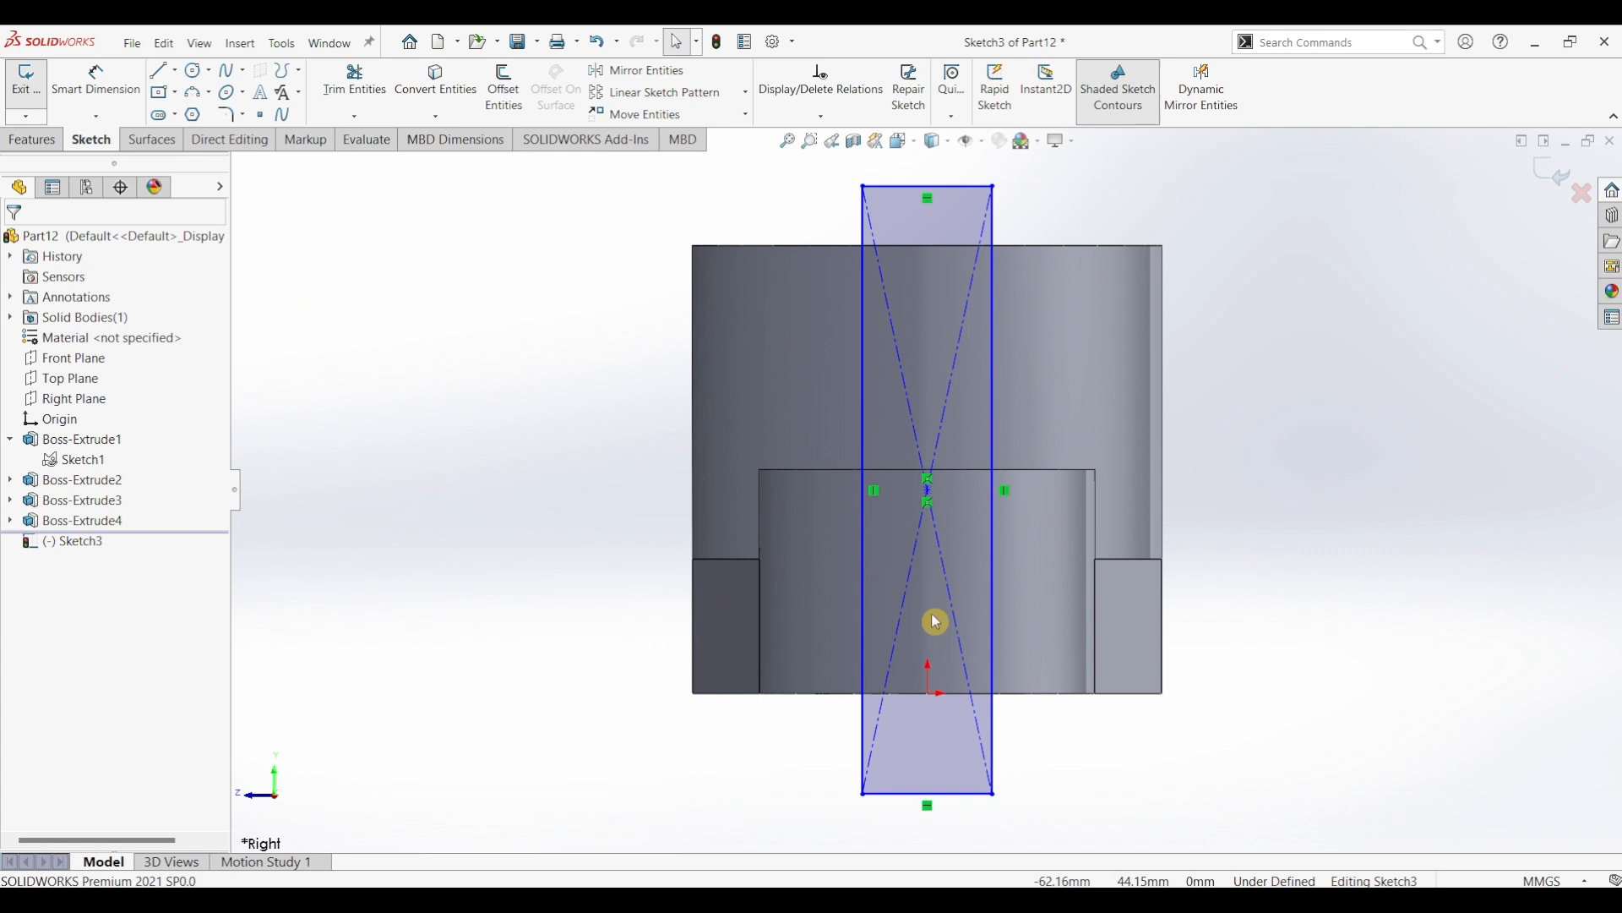
{"action": "left_click", "coordinate": [932, 697]}
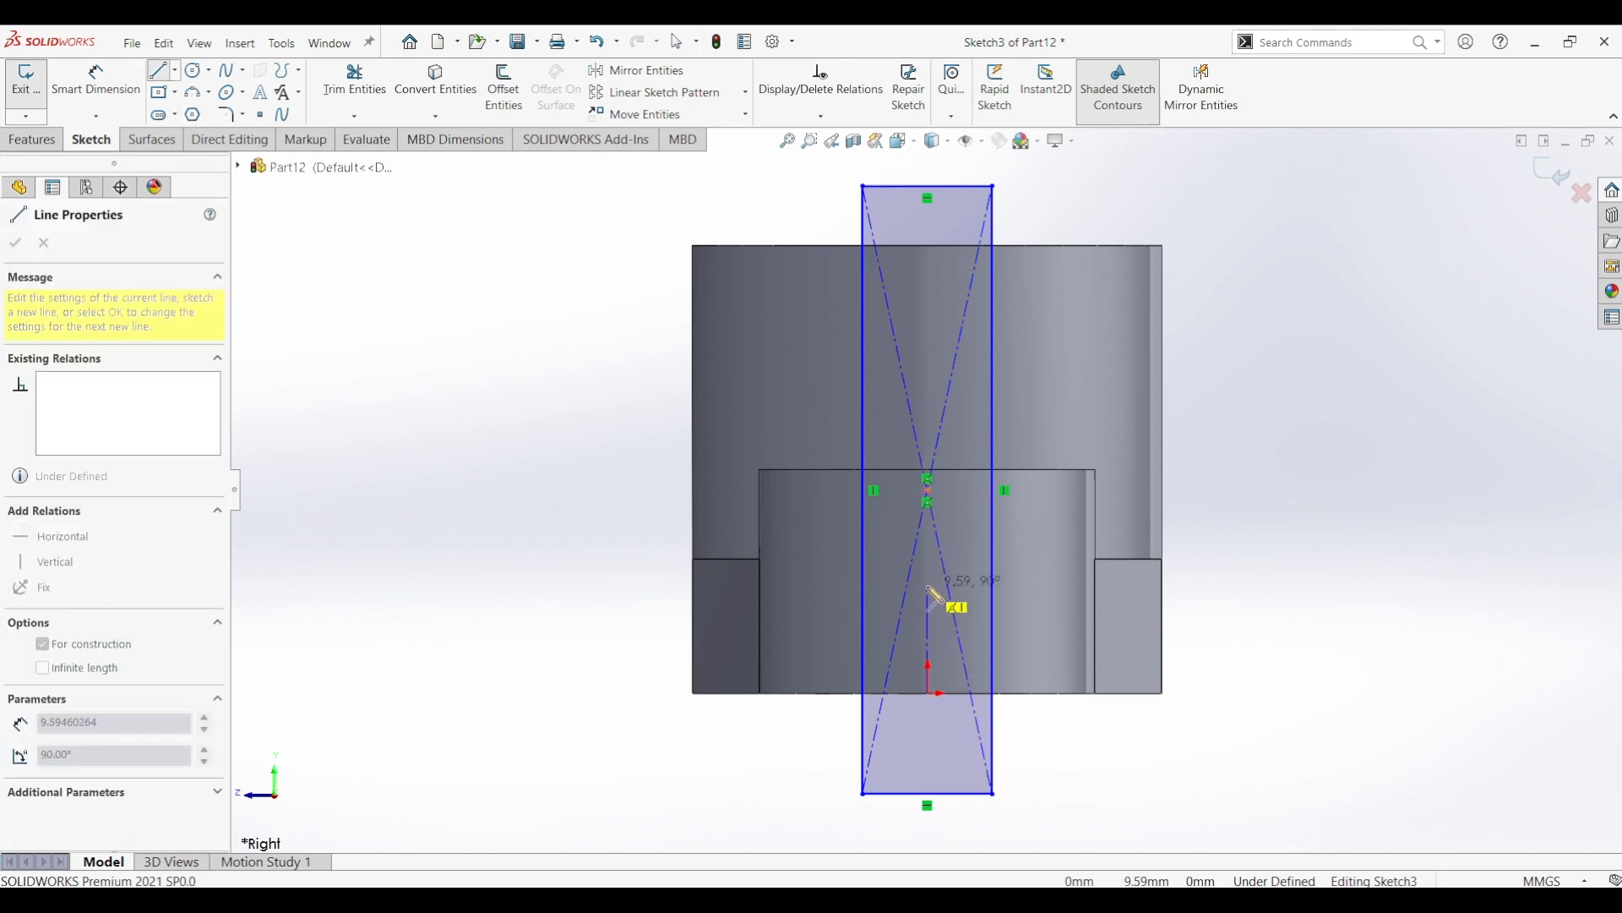
{"action": "left_click", "coordinate": [929, 587]}
{"action": "key", "text": "Escape"}
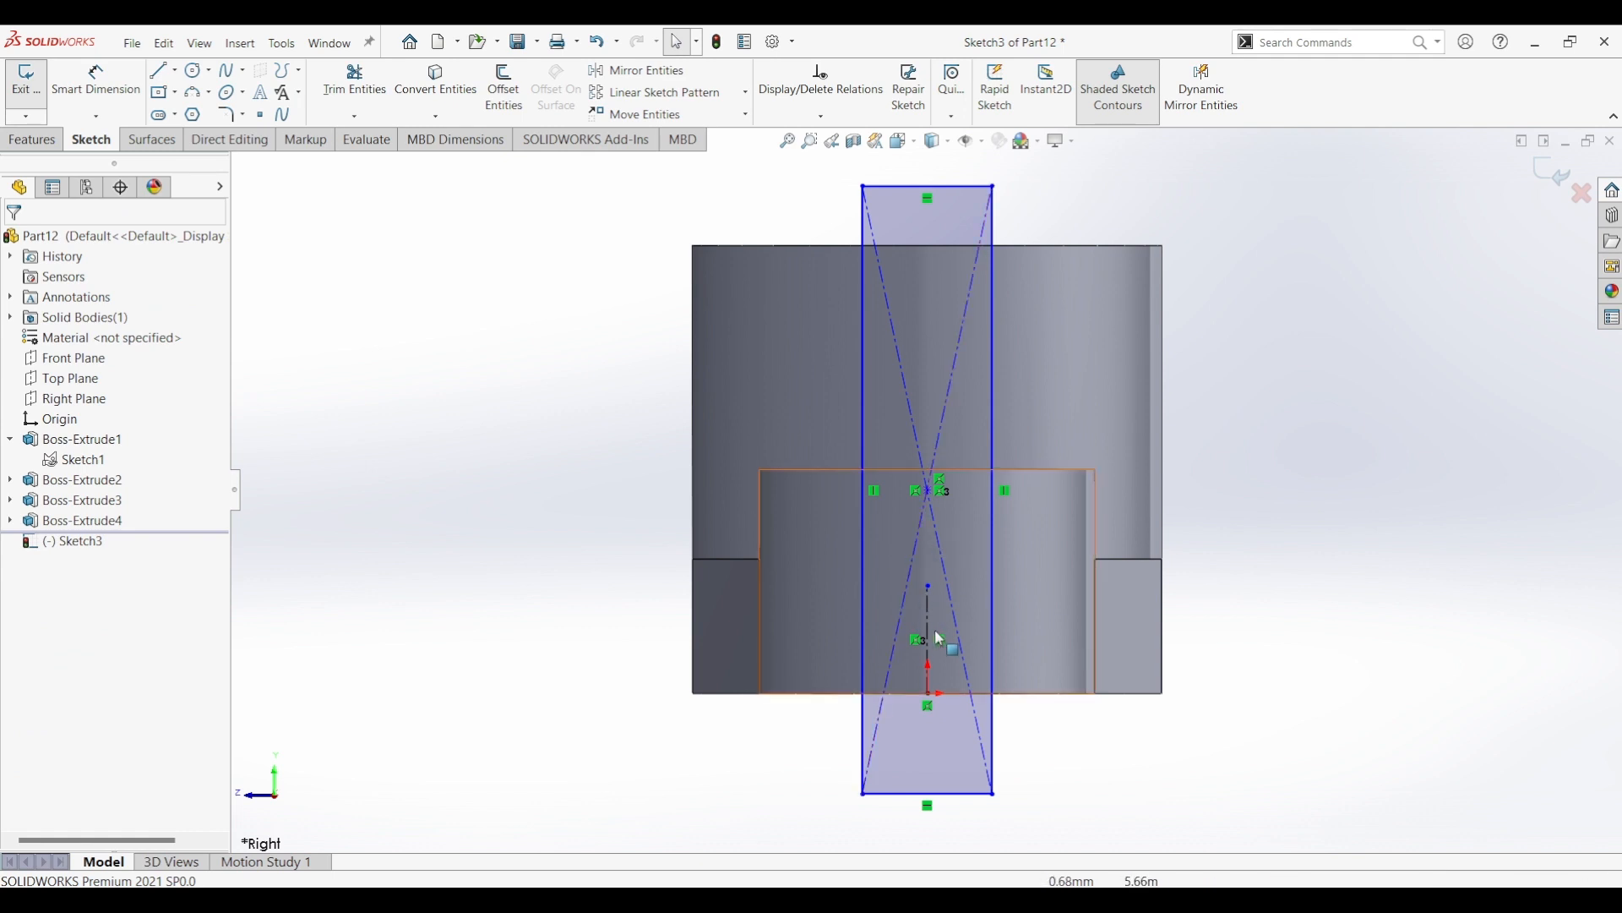
- Make the rectangle's two vertical sides symmetric about the vertical centerline
{"action": "left_click", "coordinate": [863, 599]}
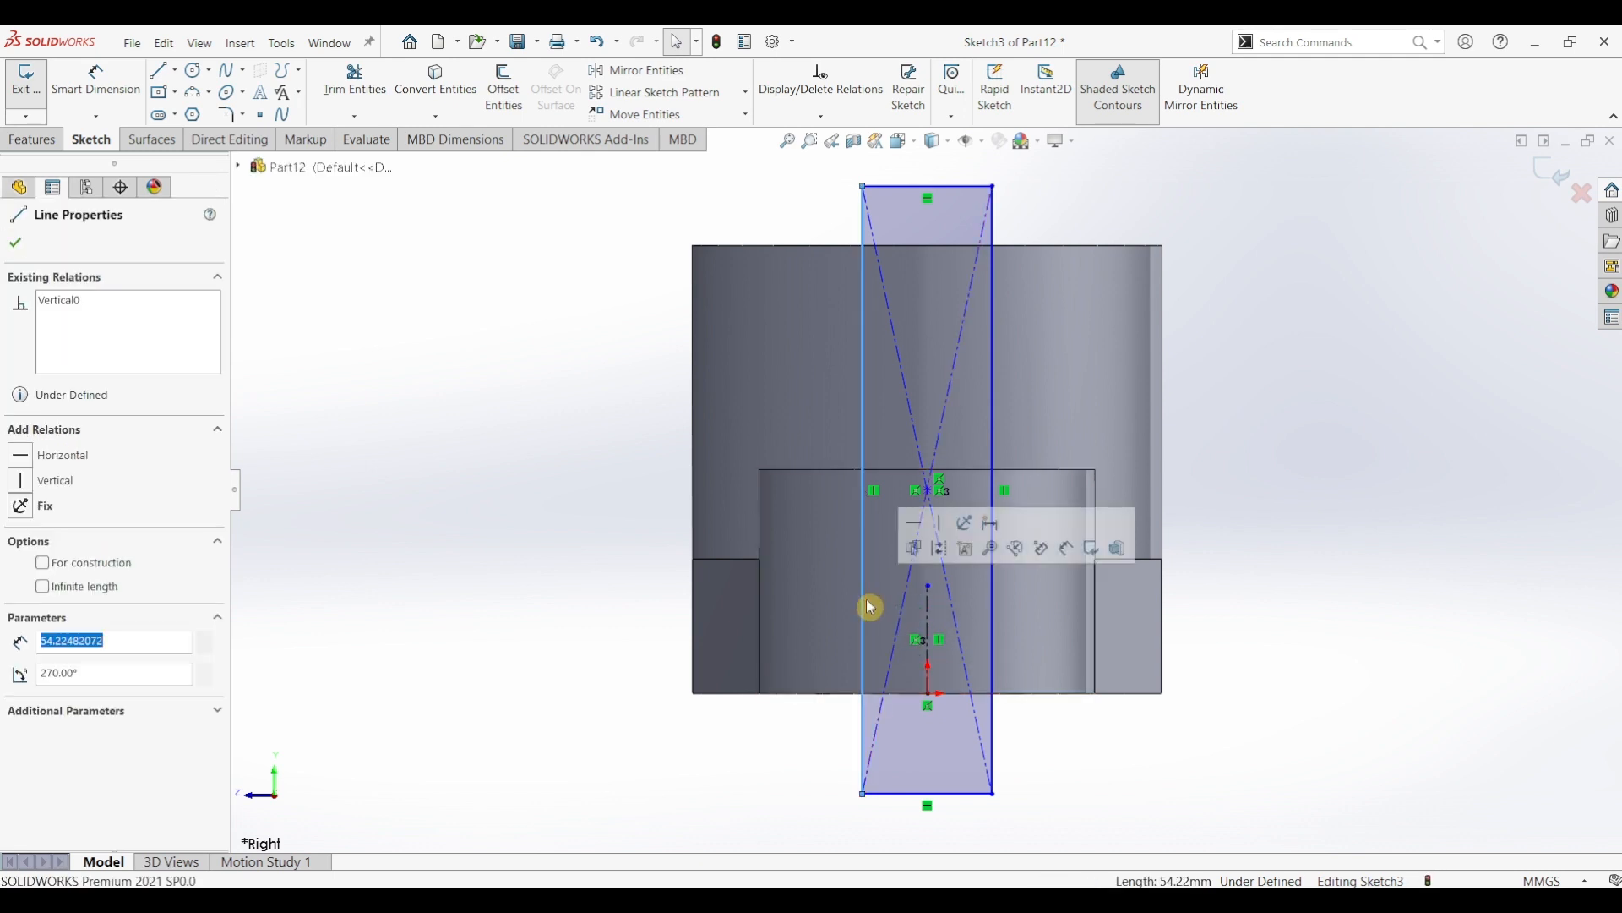
{"action": "left_click", "coordinate": [926, 611]}
{"action": "left_click", "coordinate": [992, 618], "text": "ctrl"}
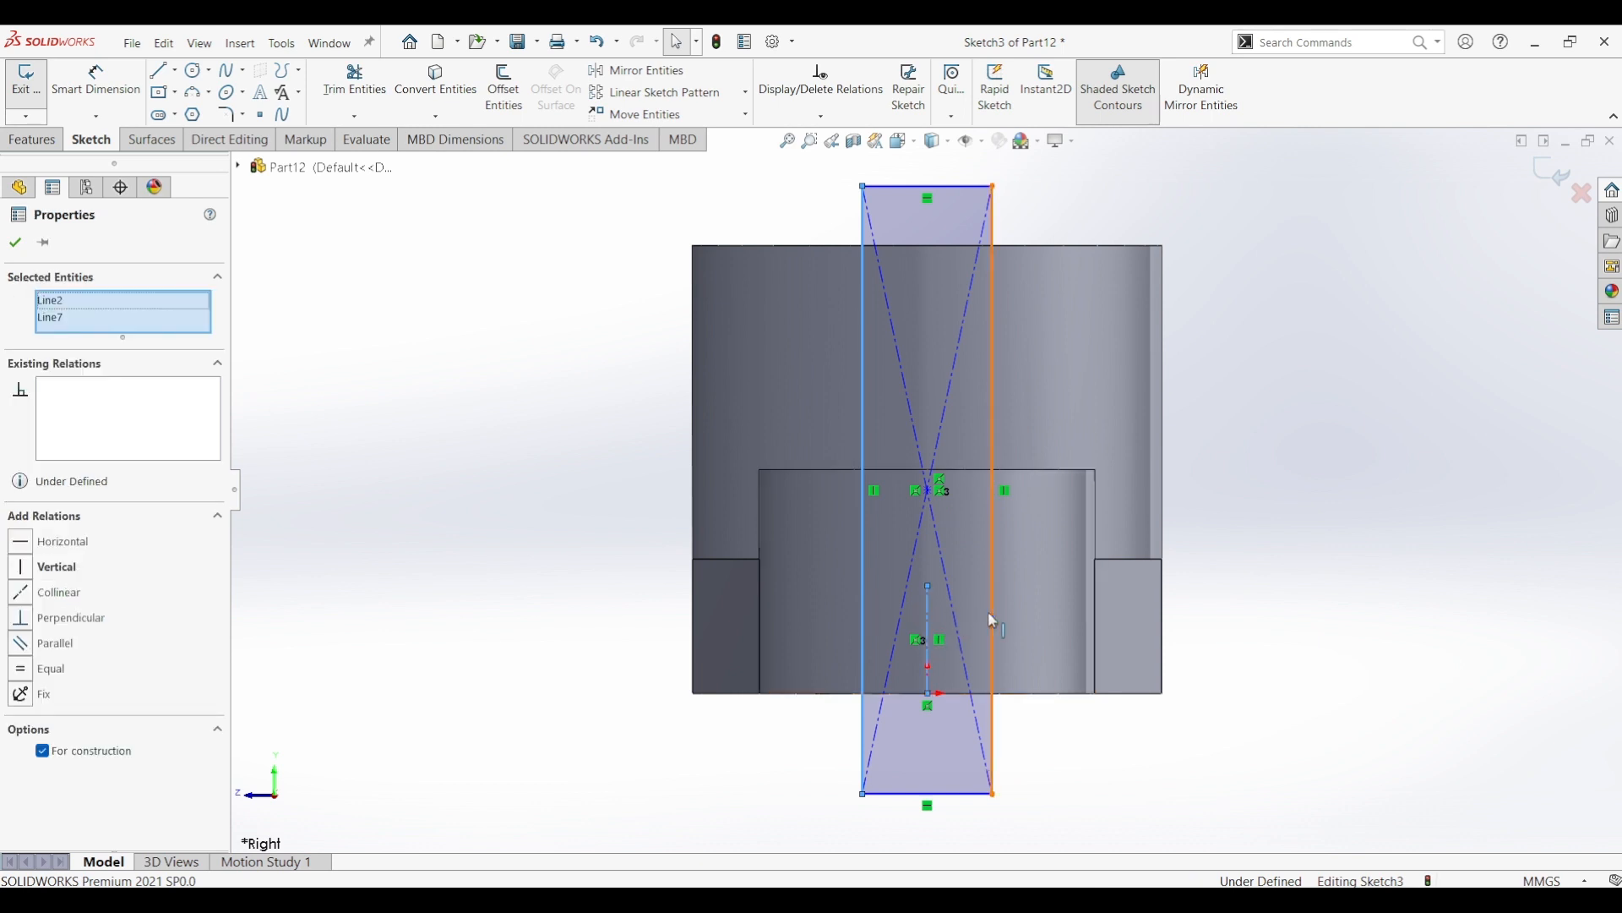
{"action": "left_click", "coordinate": [992, 615], "text": "ctrl"}
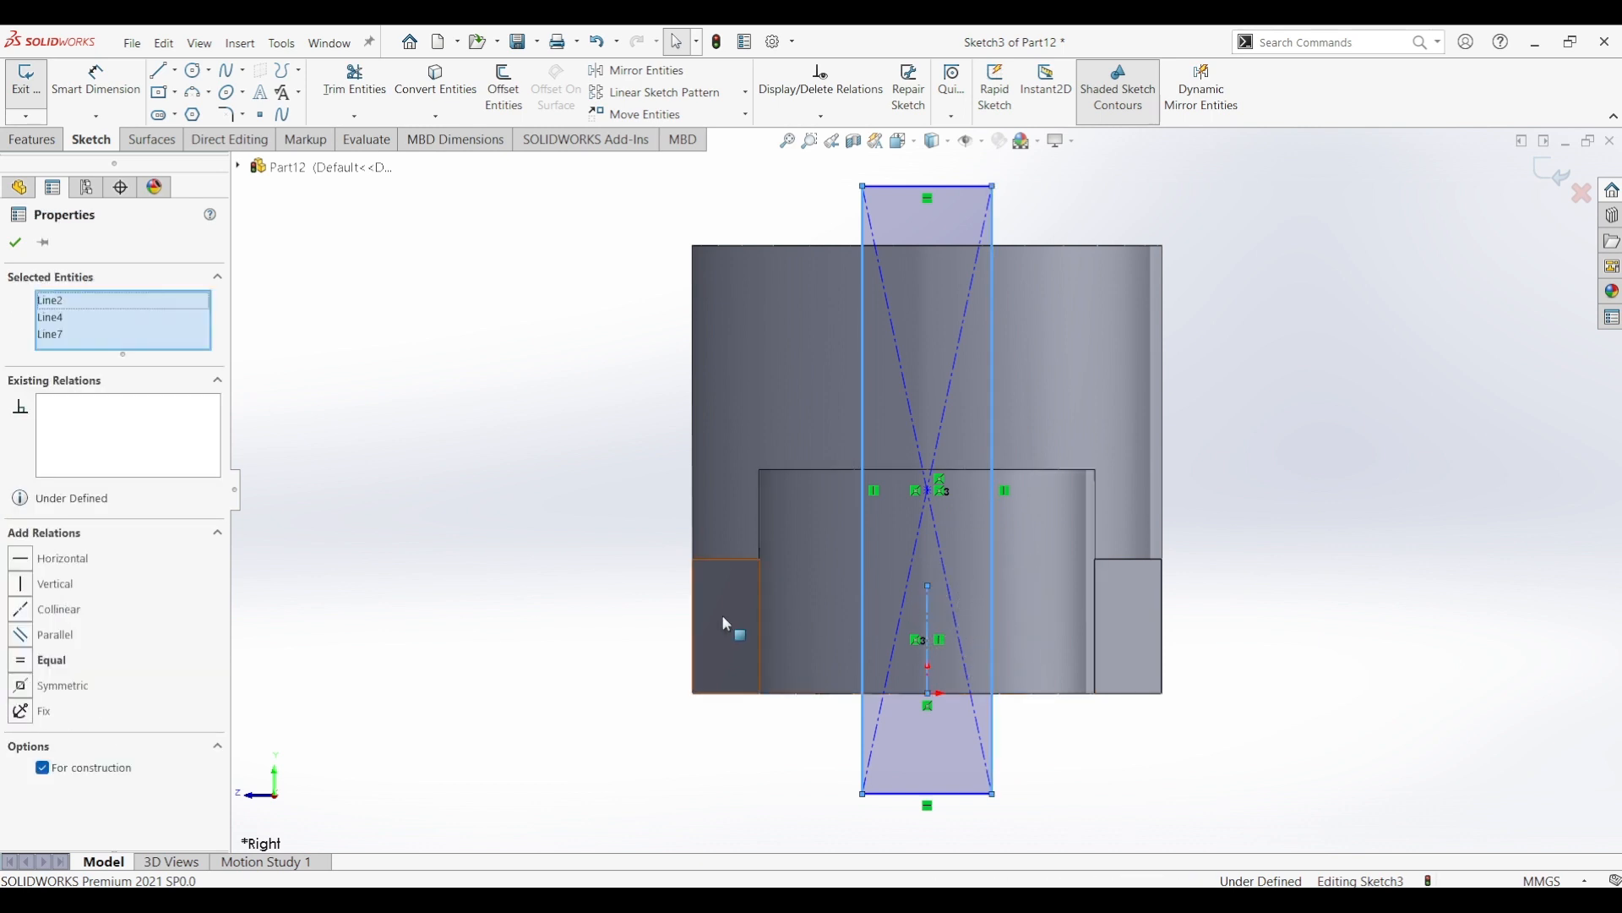
{"action": "left_click", "coordinate": [21, 685]}
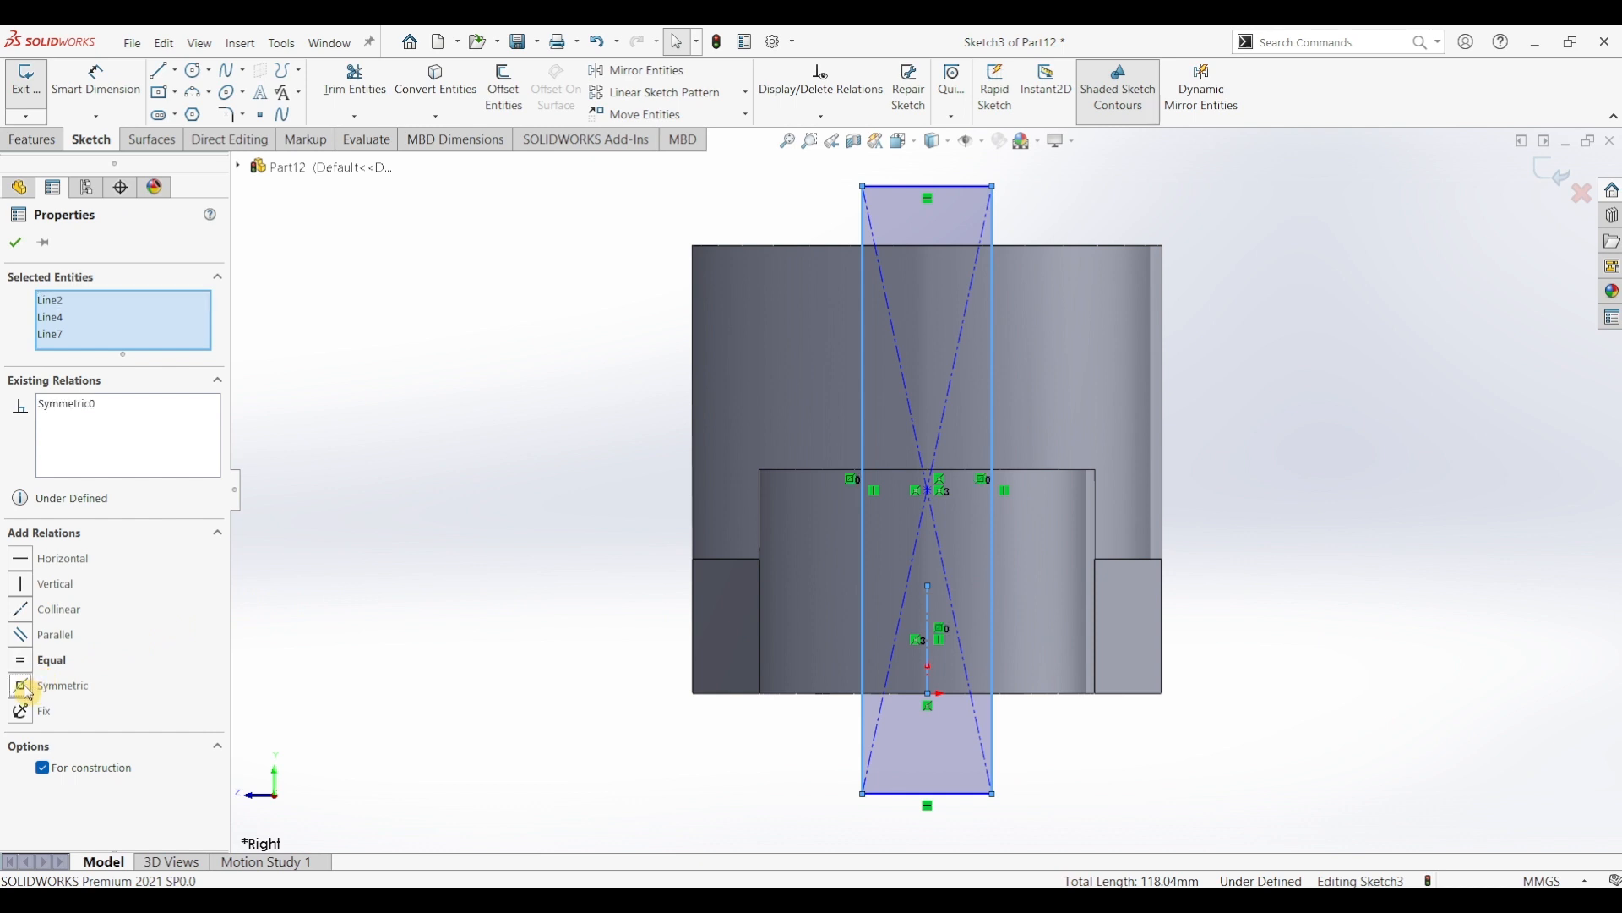
{"action": "left_click", "coordinate": [19, 252]}
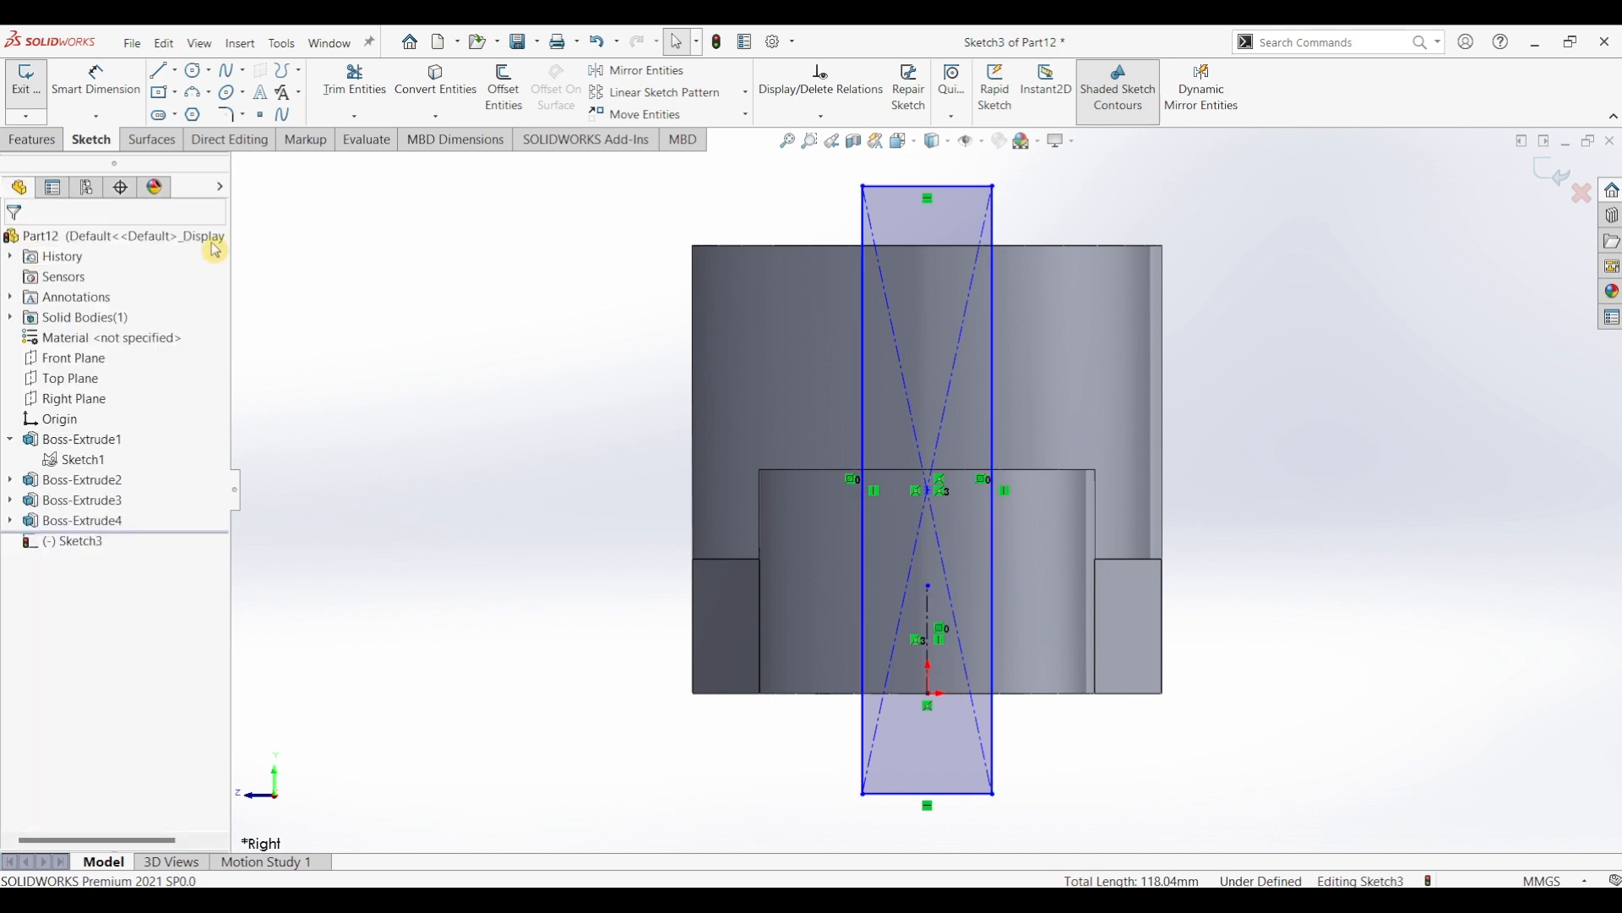
- Dimension the width of the slit rectangle along its bottom edge as 2 mm
{"action": "left_click", "coordinate": [117, 82]}
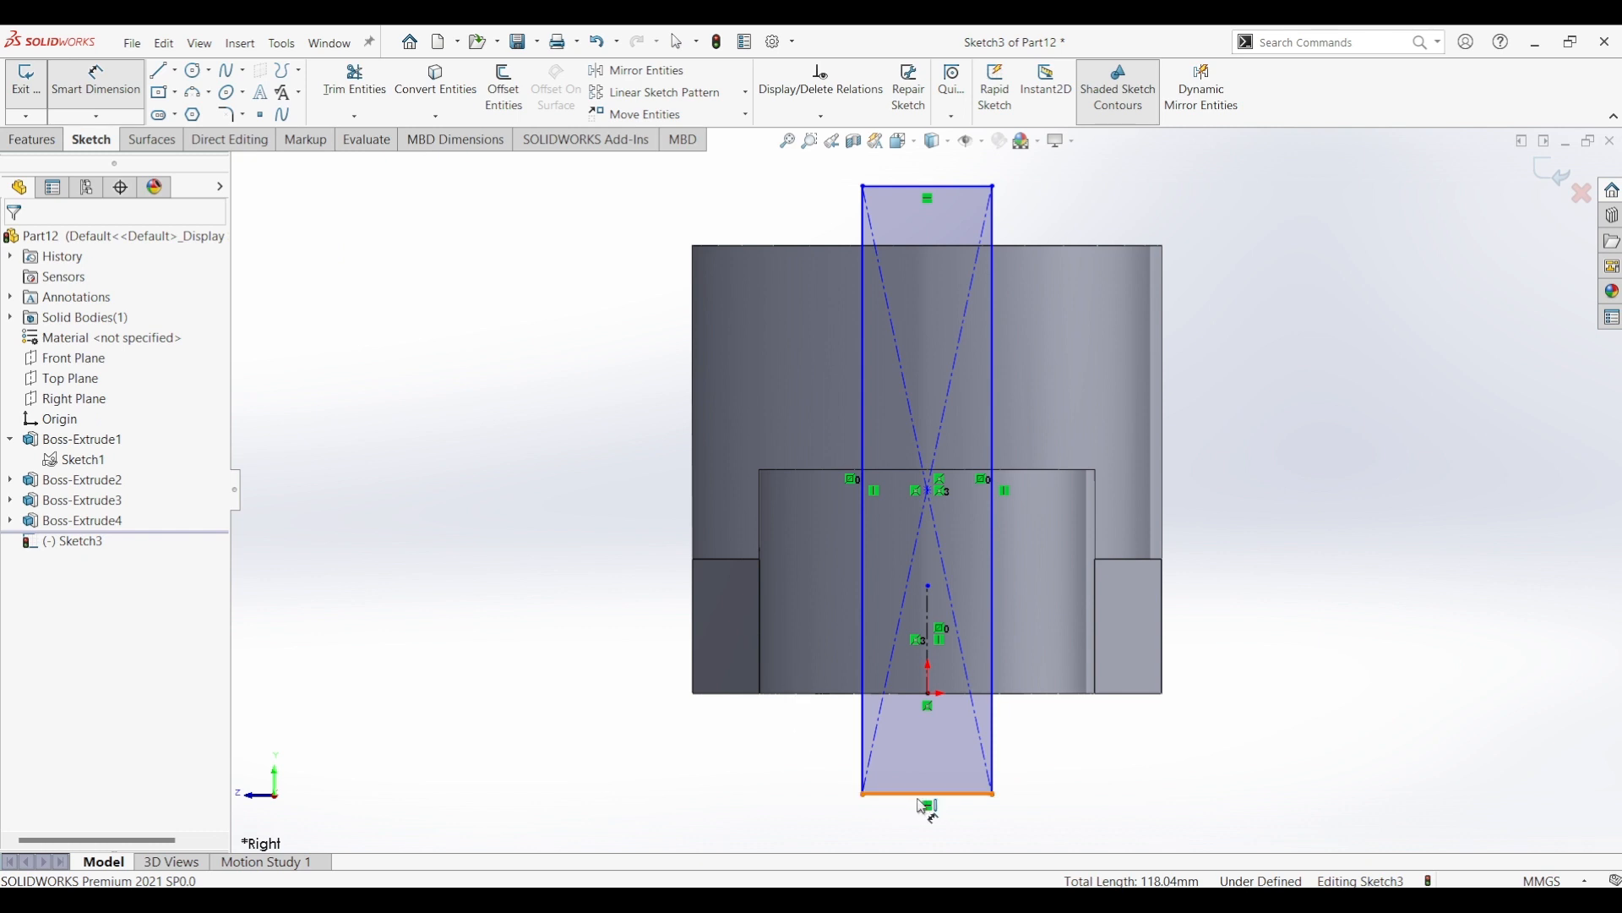
{"action": "left_click", "coordinate": [921, 826]}
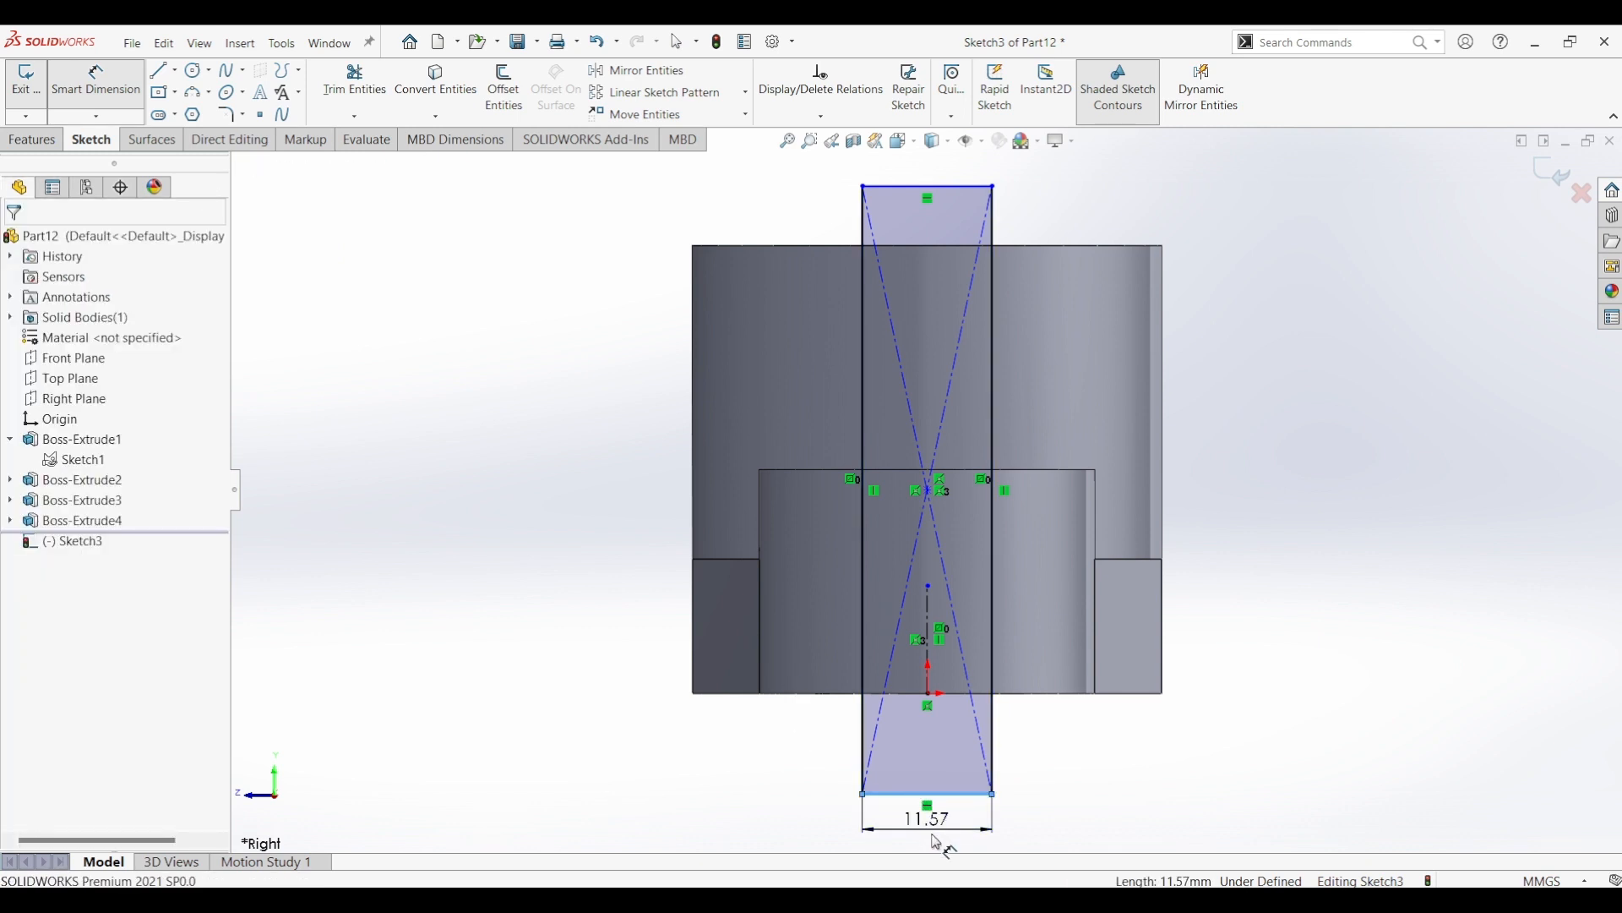
{"action": "left_click", "coordinate": [936, 843]}
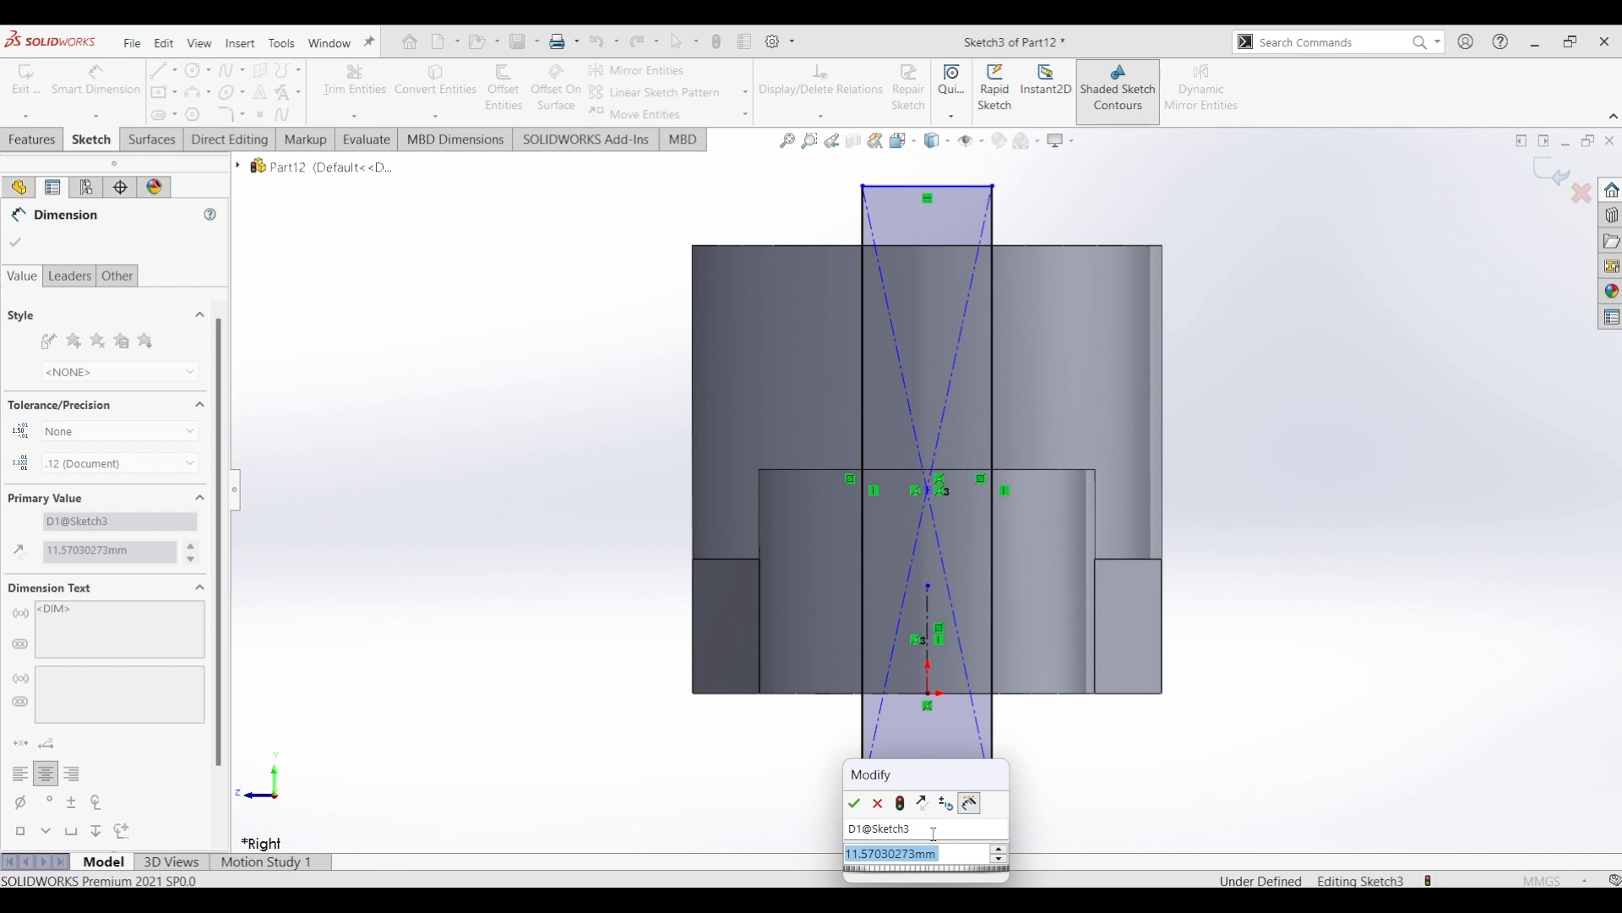
{"action": "type", "text": "2"}
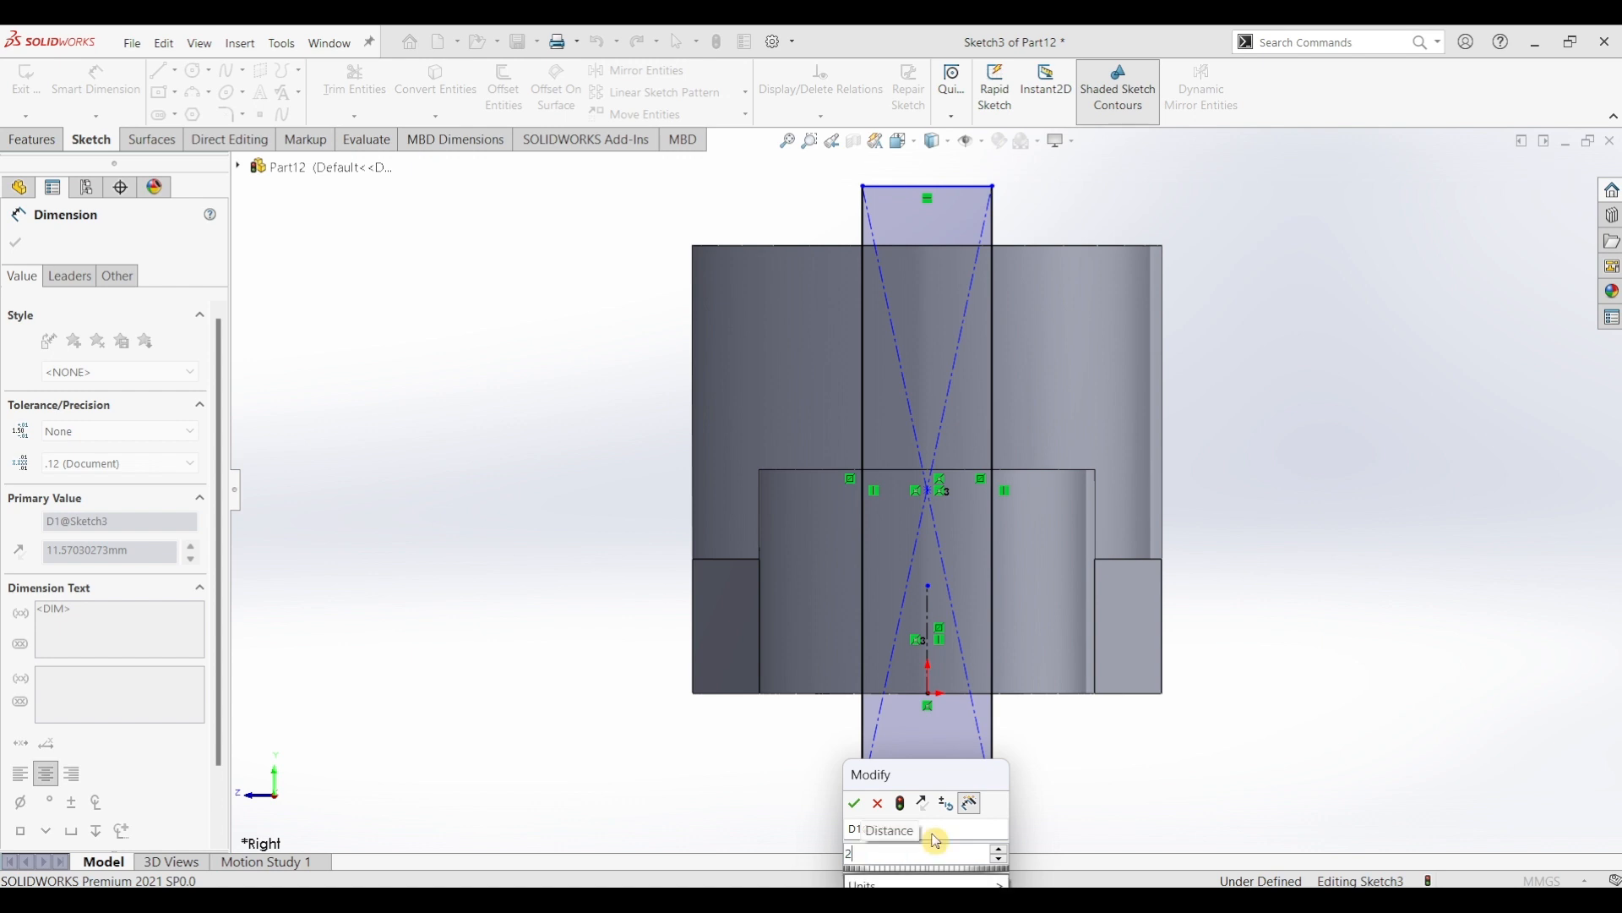
{"action": "key", "text": "Return"}
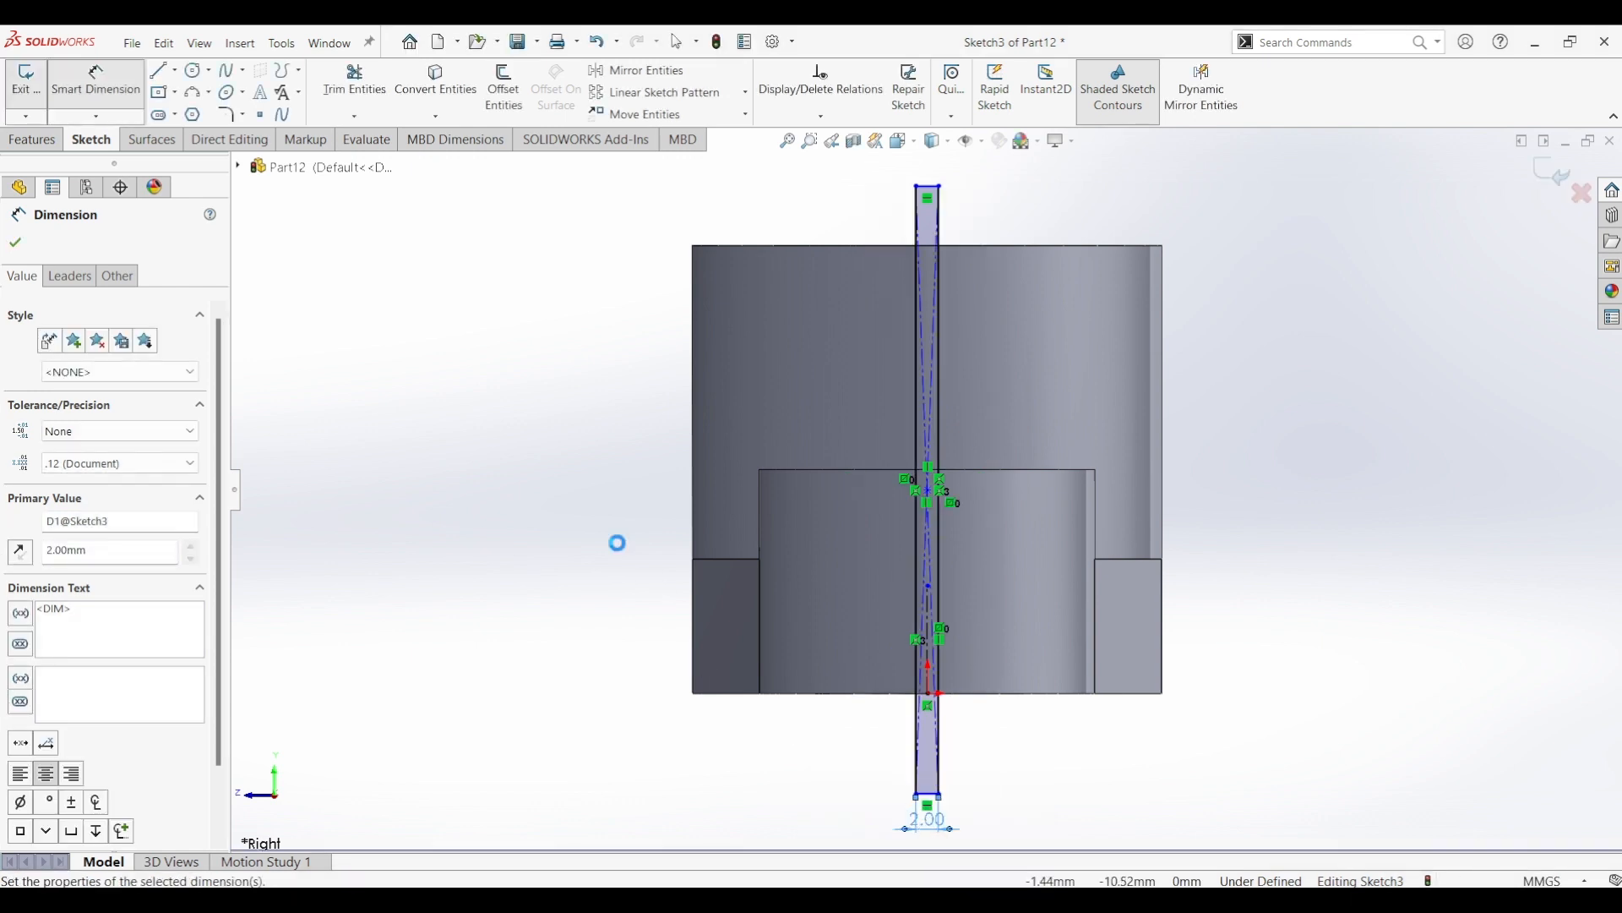
{"action": "left_click", "coordinate": [16, 243]}
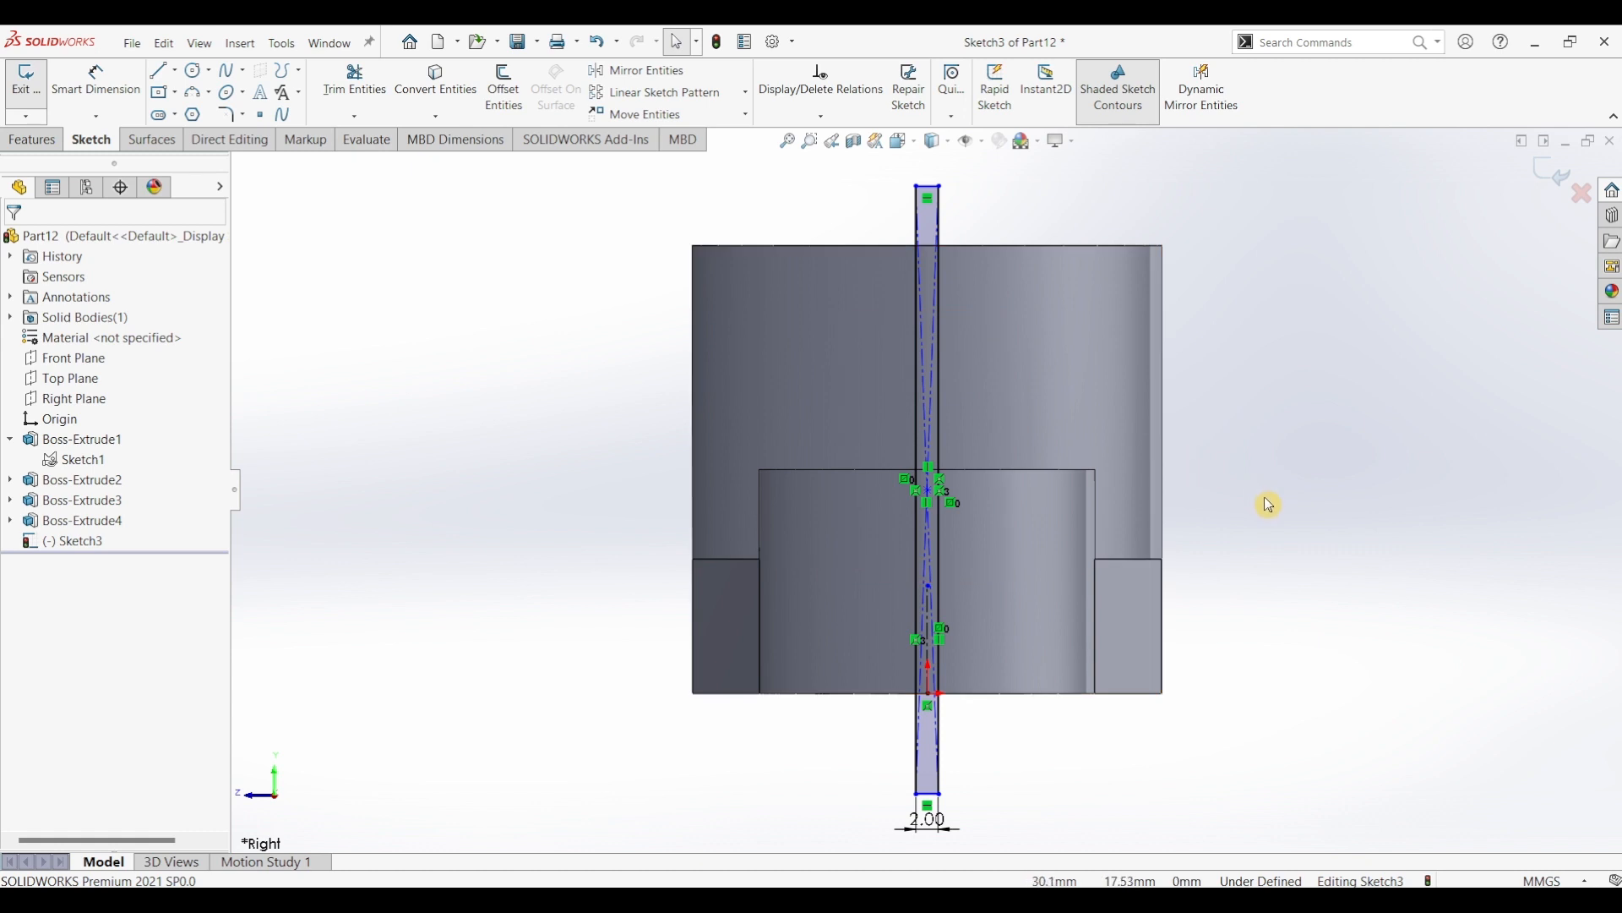
- Cut the slit rectangle Through All toward the lug, splitting the lug and the adjoining cylinder wall
{"action": "middle_click_drag", "start_coordinate": [1269, 505], "coordinate": [1196, 567]}
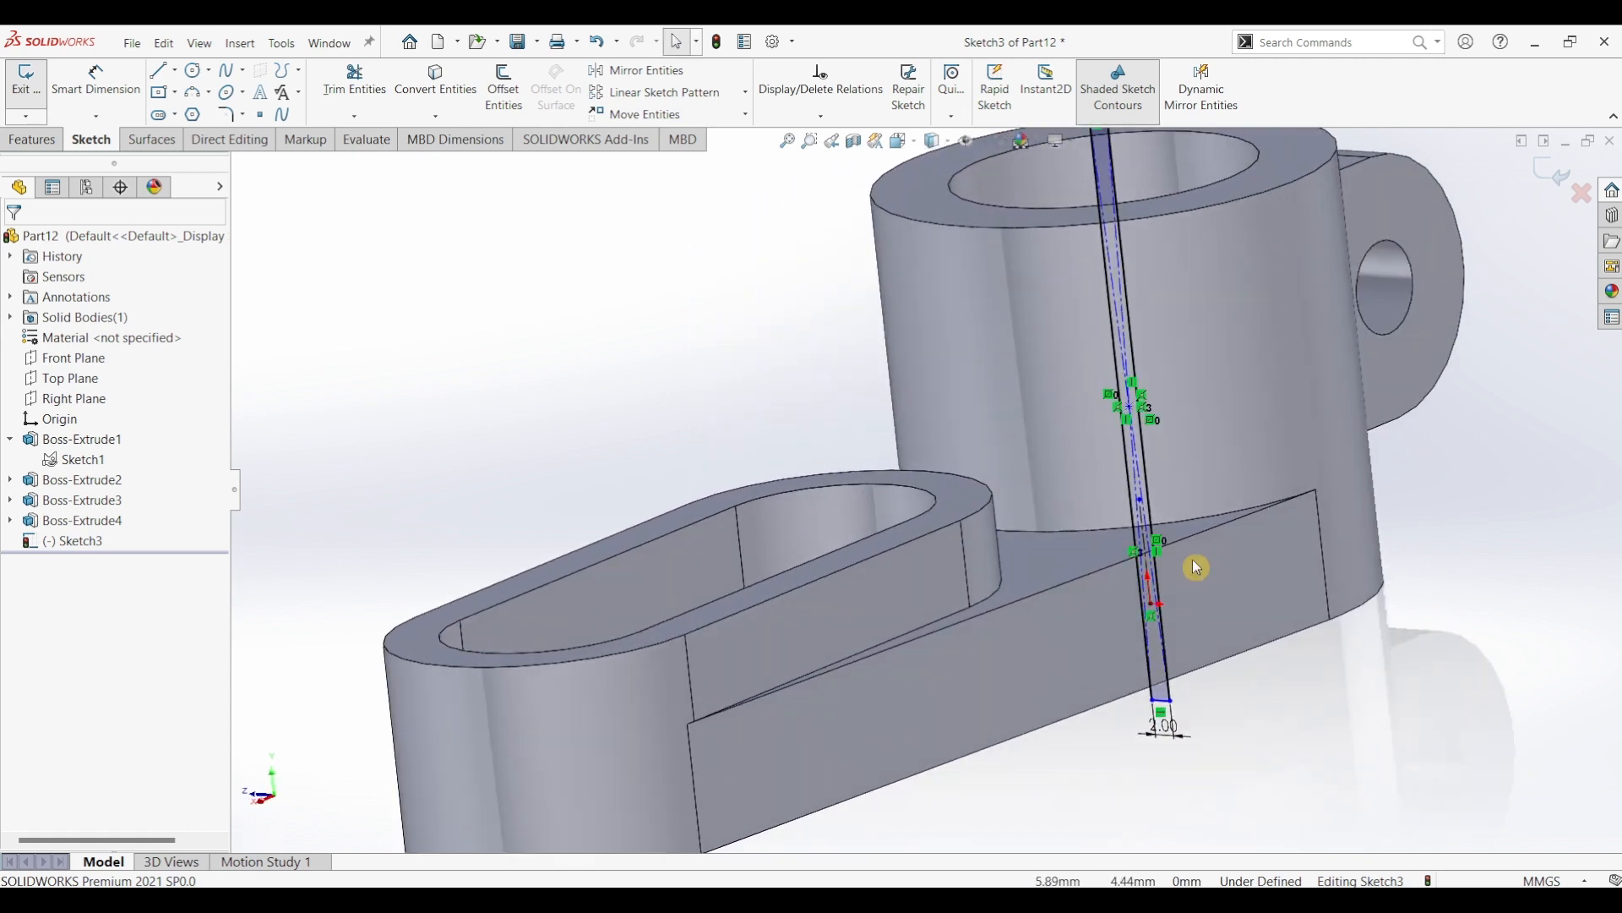
{"action": "left_click", "coordinate": [35, 143]}
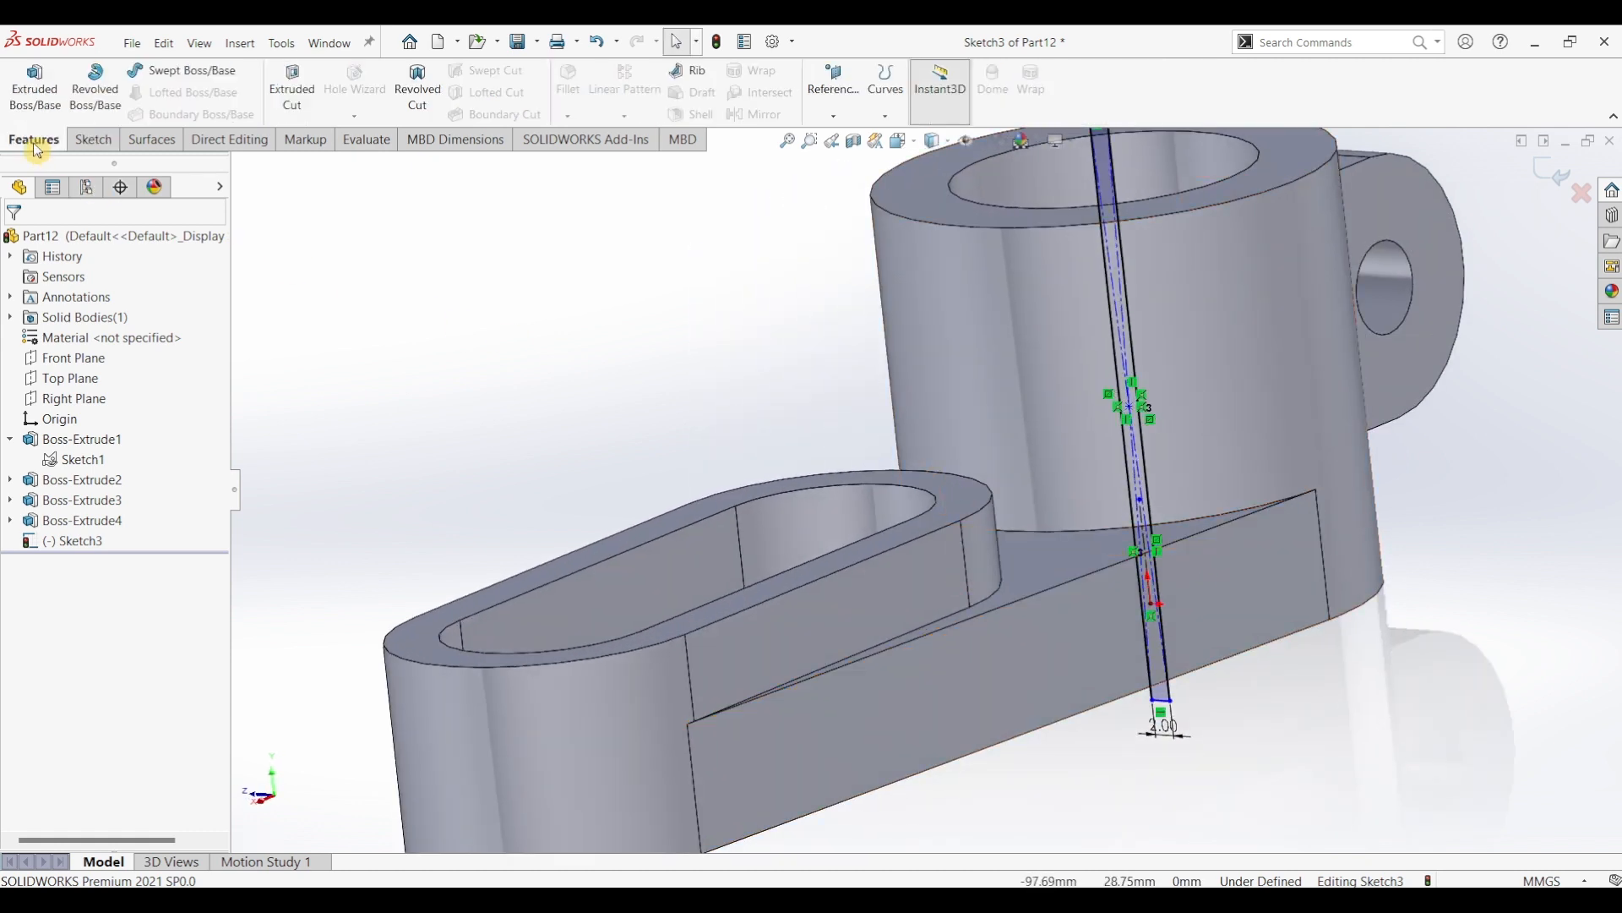
{"action": "left_click", "coordinate": [292, 89]}
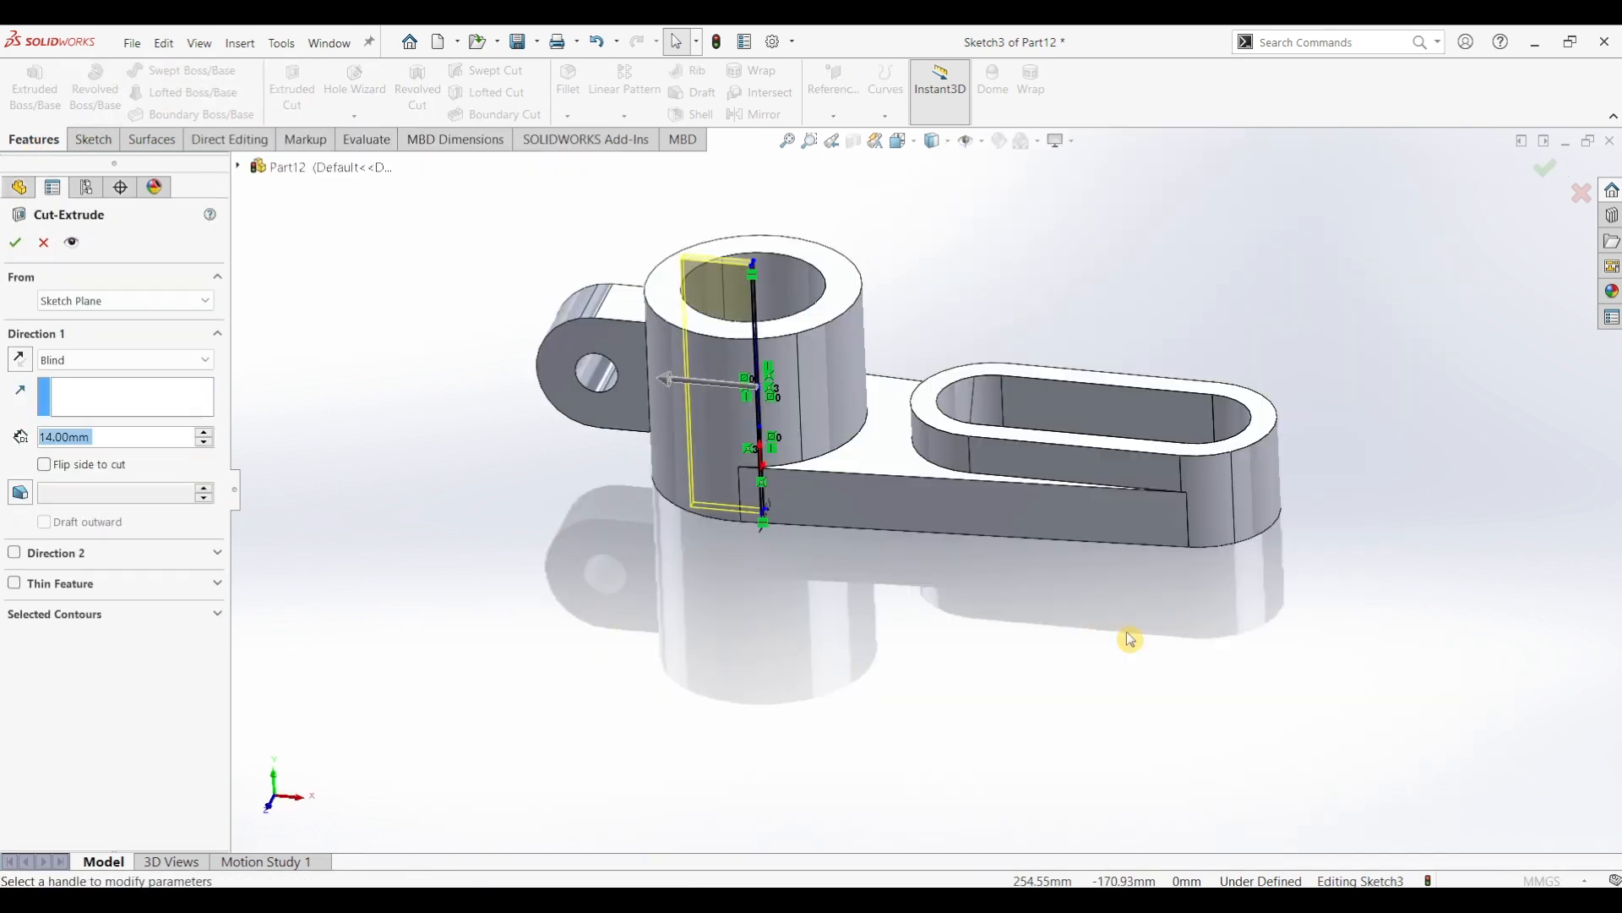
{"action": "left_click", "coordinate": [101, 359]}
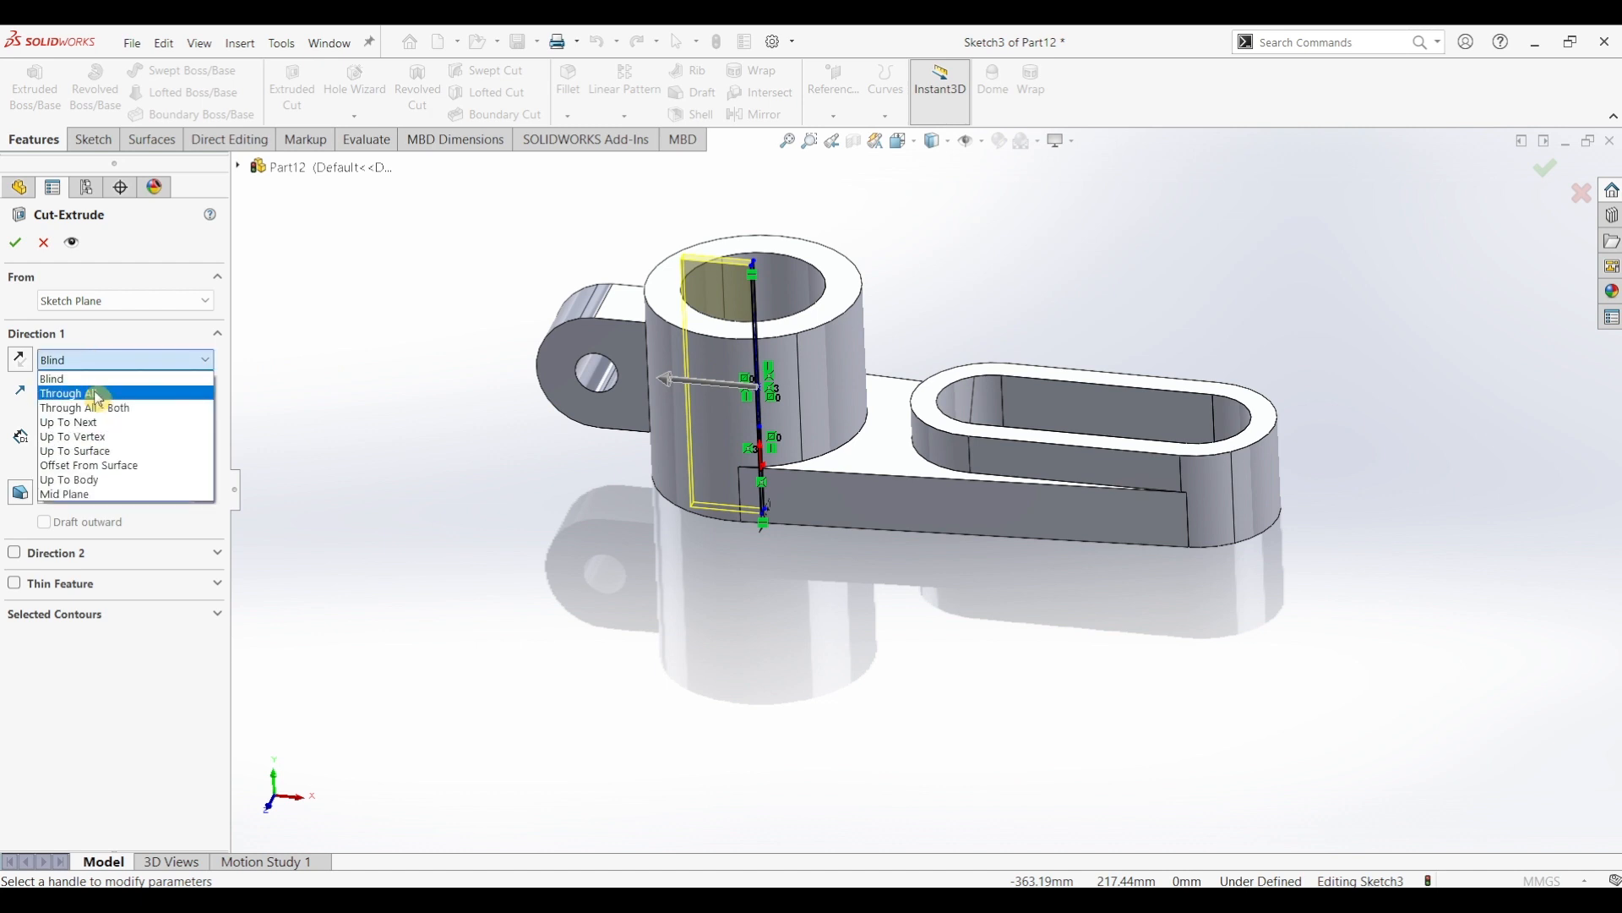
{"action": "left_click", "coordinate": [97, 397]}
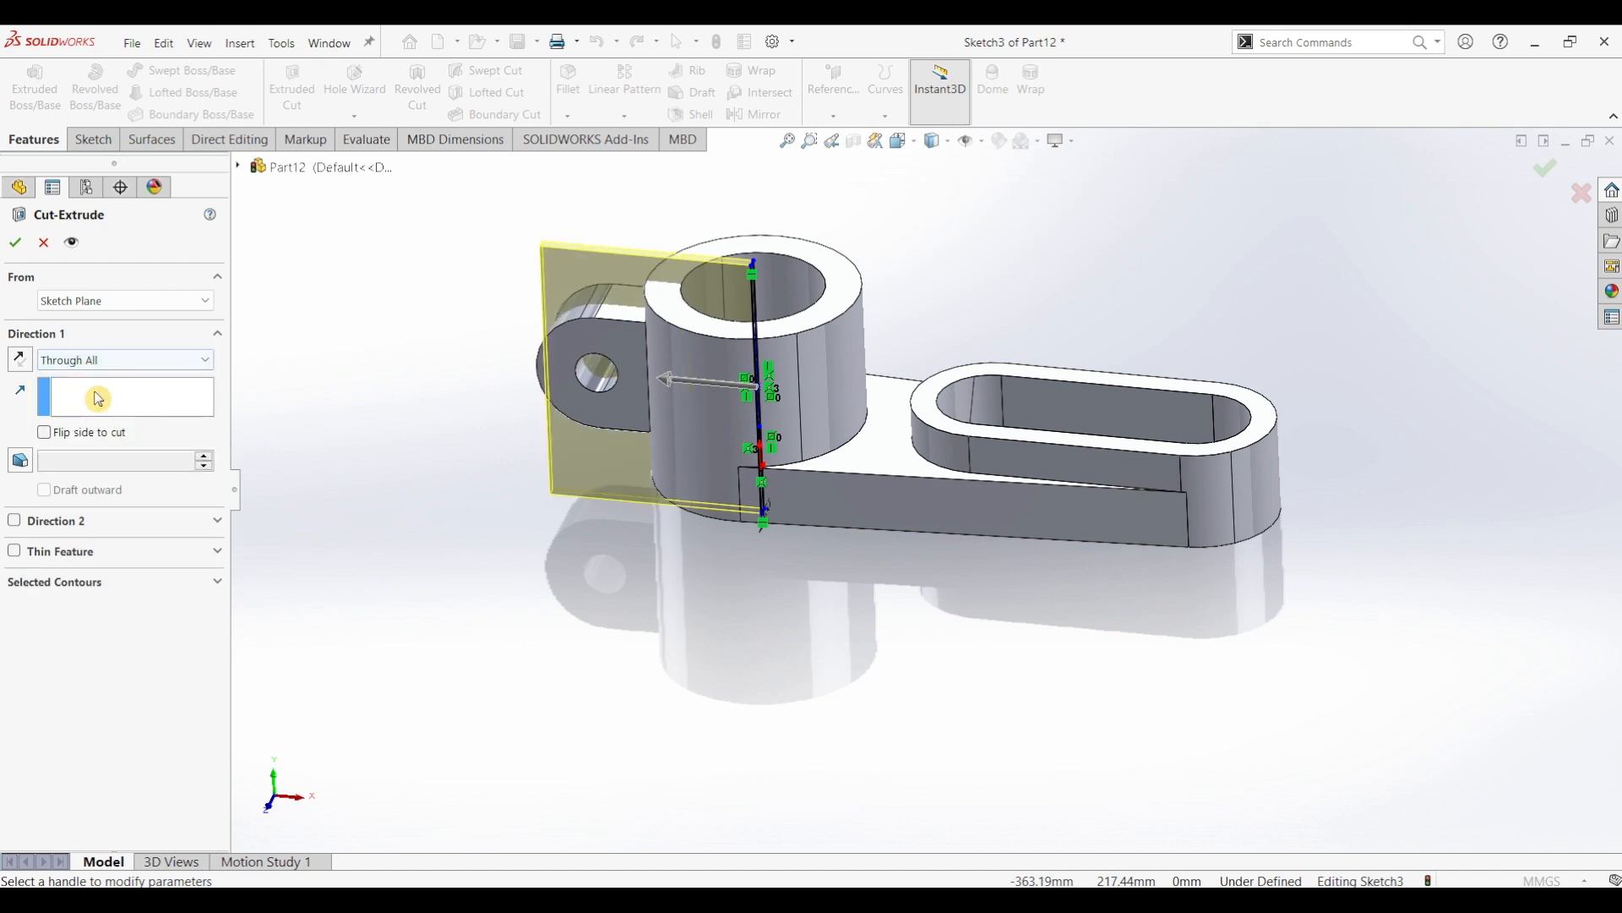
{"action": "left_click", "coordinate": [25, 250]}
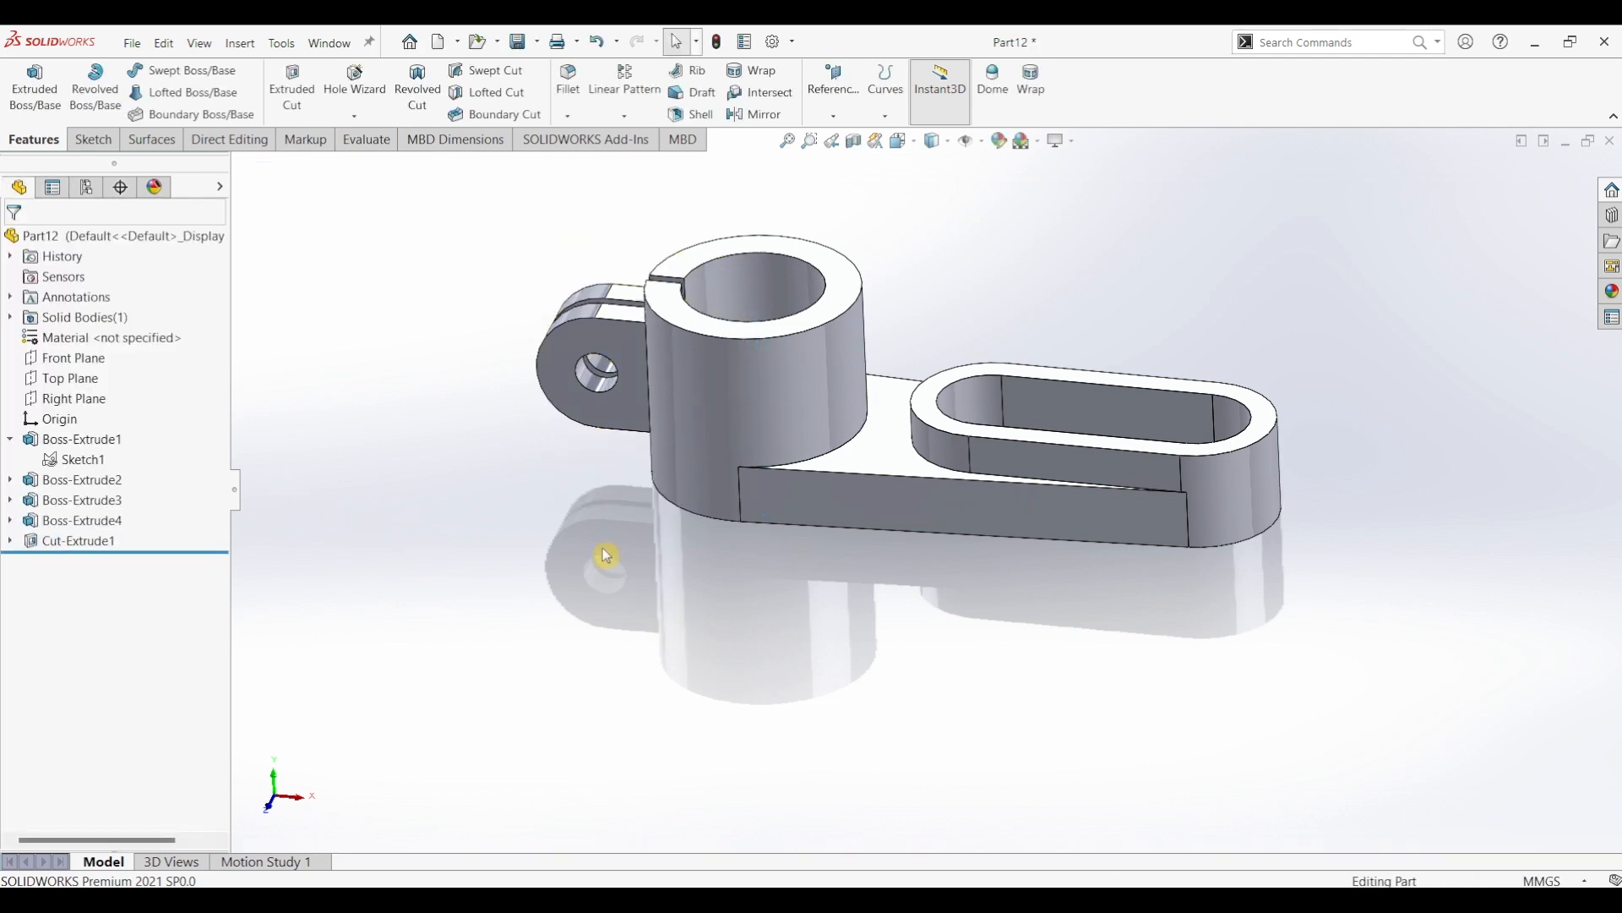
{"action": "mouse_move", "coordinate": [607, 555]}
{"action": "middle_mouse_down"}
{"action": "mouse_move", "coordinate": [664, 547]}
{"action": "mouse_move", "coordinate": [572, 550]}
{"action": "mouse_move", "coordinate": [622, 555]}
{"action": "middle_mouse_up"}
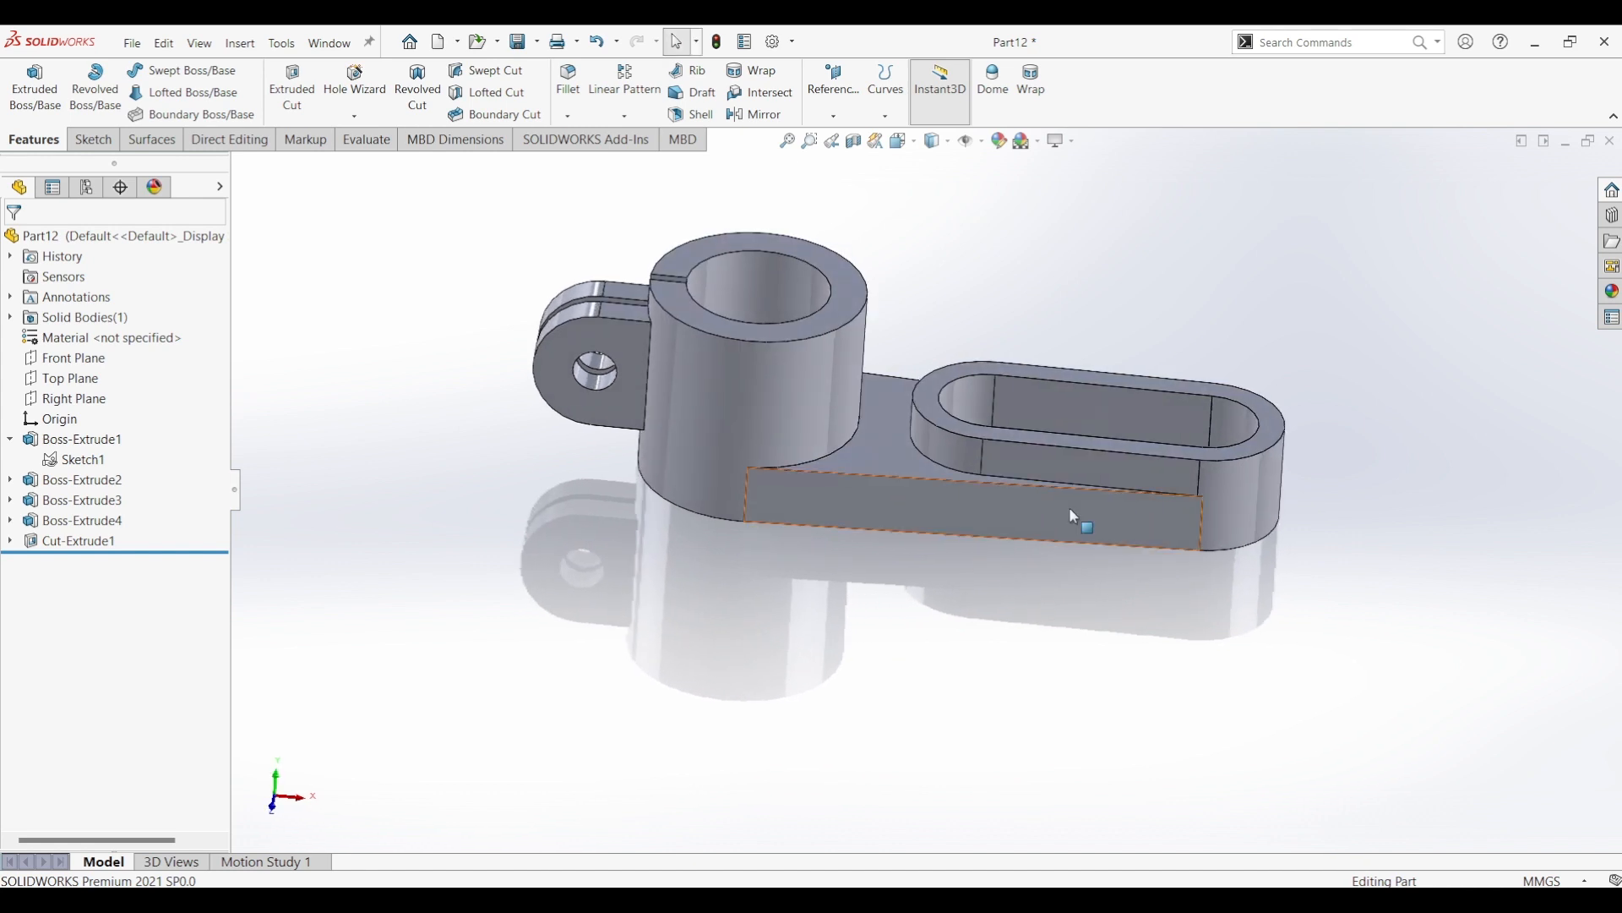
- Apply the polished steel appearance to the whole part
{"action": "left_click", "coordinate": [1610, 292]}
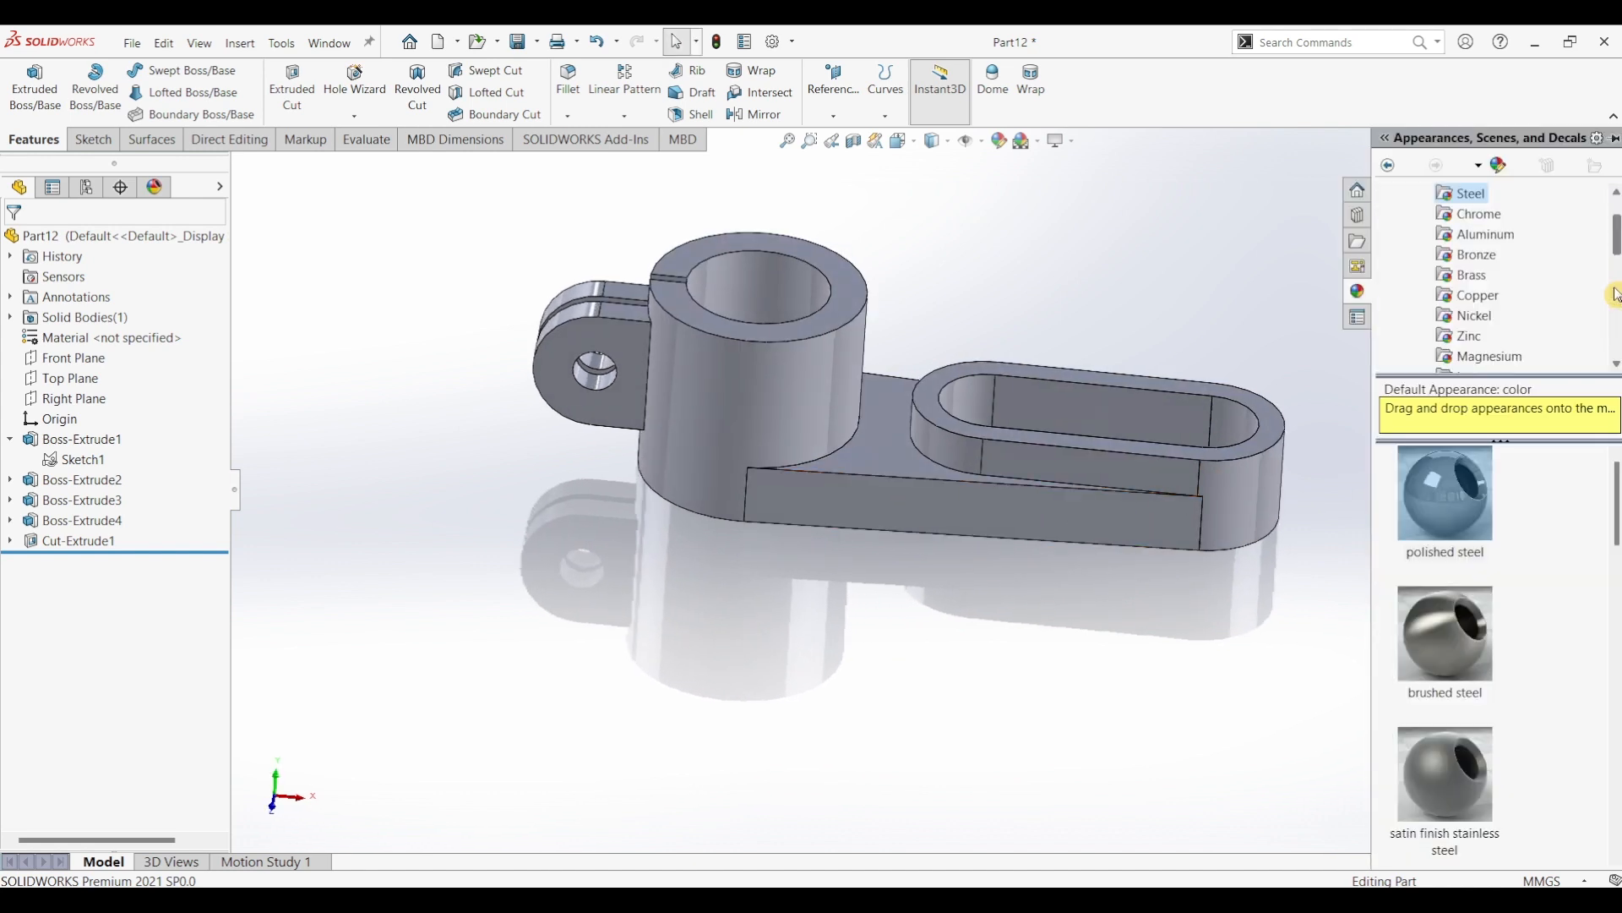
{"action": "double_click", "coordinate": [1471, 503]}
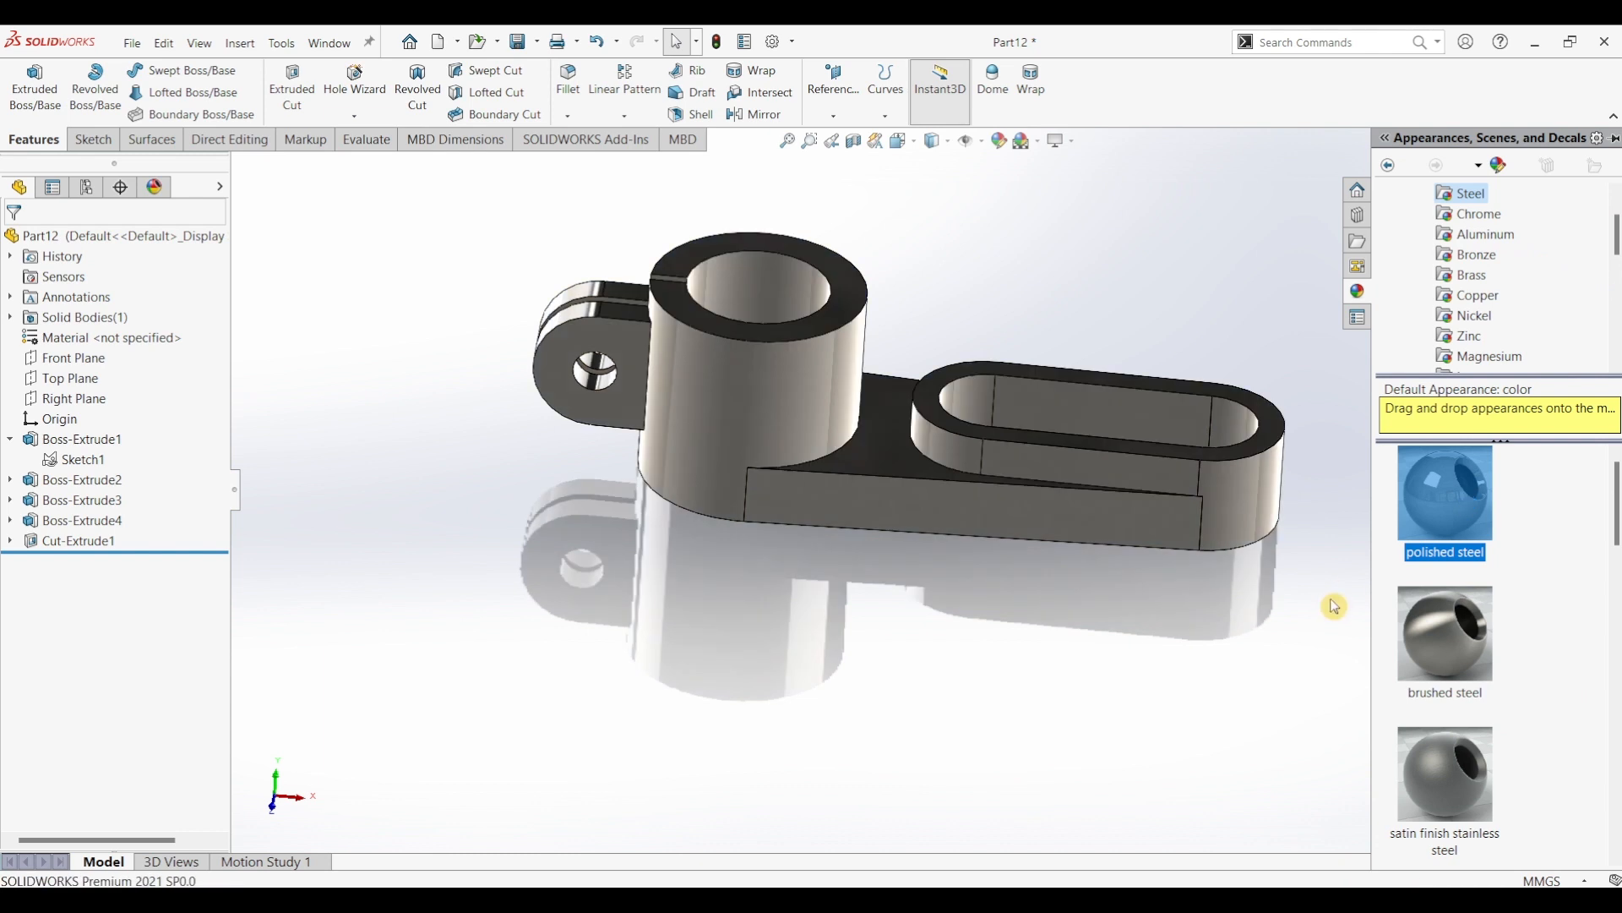
{"action": "left_click", "coordinate": [1331, 601]}
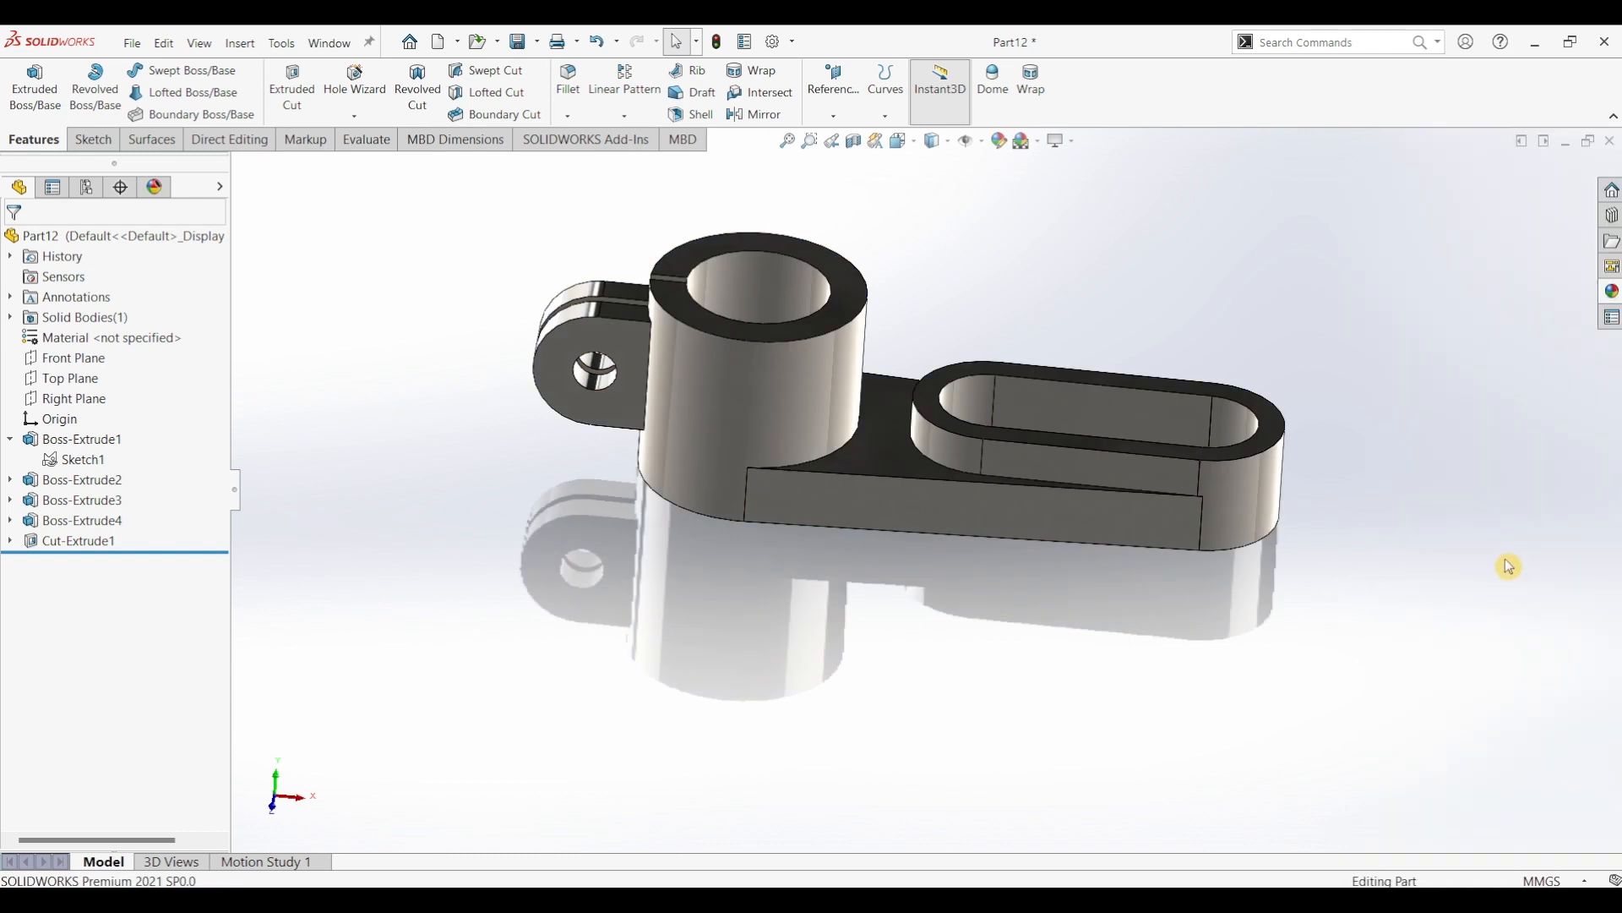
{"action": "scroll", "coordinate": [1423, 545], "scroll_direction": "up", "scroll_amount": 1}
{"action": "mouse_move", "coordinate": [1422, 546]}
{"action": "middle_mouse_down"}
{"action": "mouse_move", "coordinate": [1393, 558]}
{"action": "mouse_move", "coordinate": [1418, 547]}
{"action": "middle_mouse_up"}
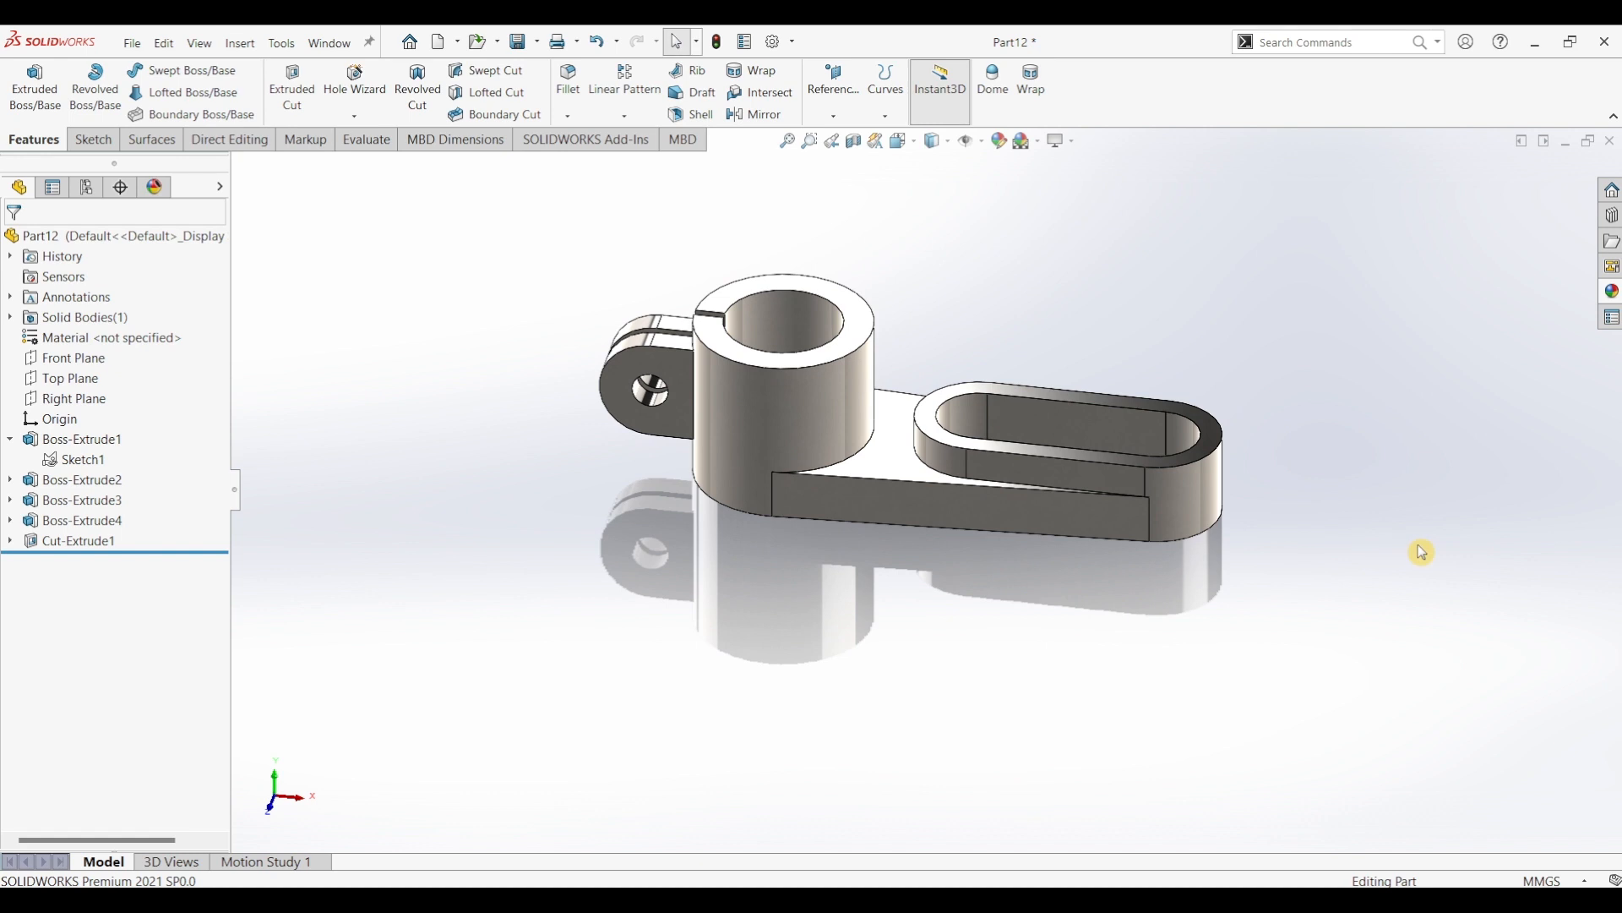